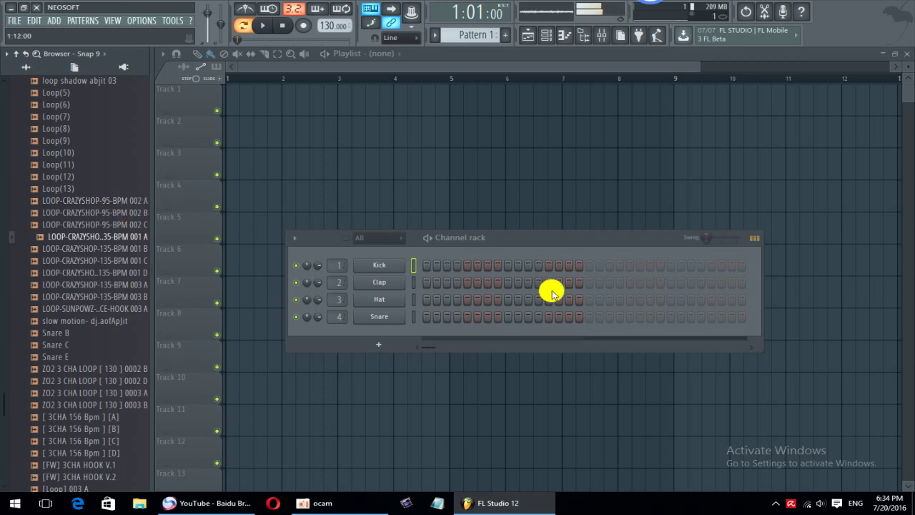
Step: Narrow the Channel rack so each channel shows 16 steps, and reposition it over the Playlist
left_click_drag(476, 235, 436, 131)
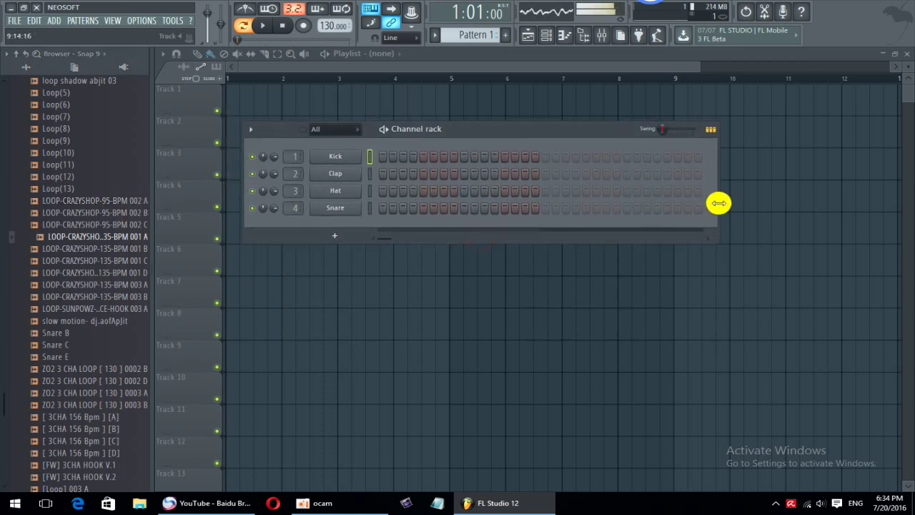
left_click_drag(719, 202, 661, 203)
right_click(670, 202)
right_click(725, 193)
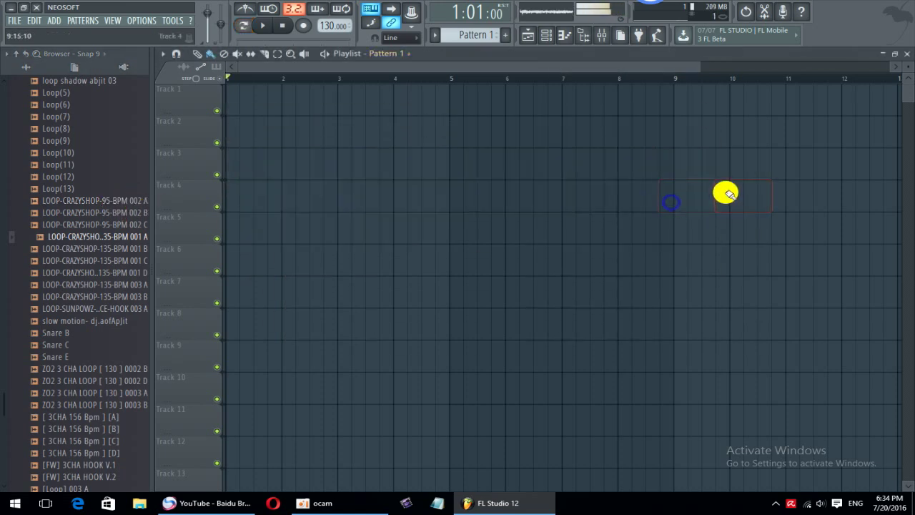
left_click(544, 35)
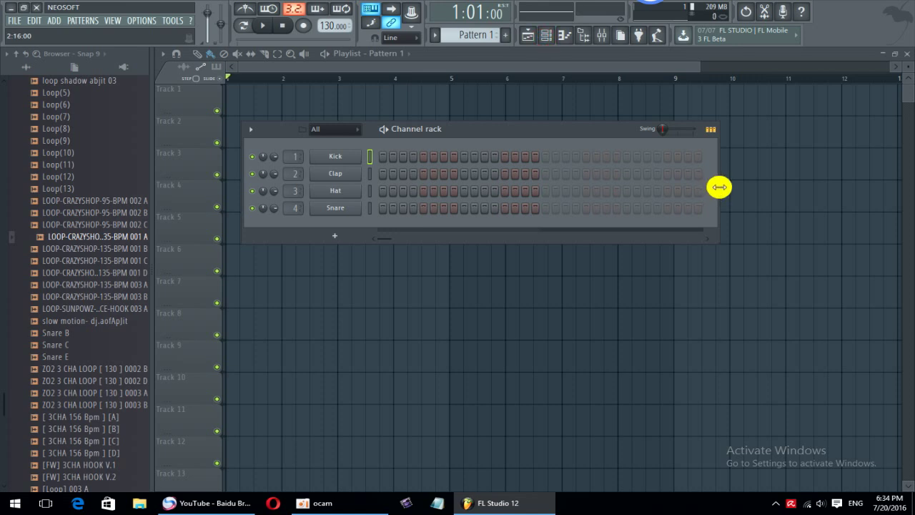
left_click_drag(719, 187, 568, 184)
left_click_drag(421, 142, 427, 200)
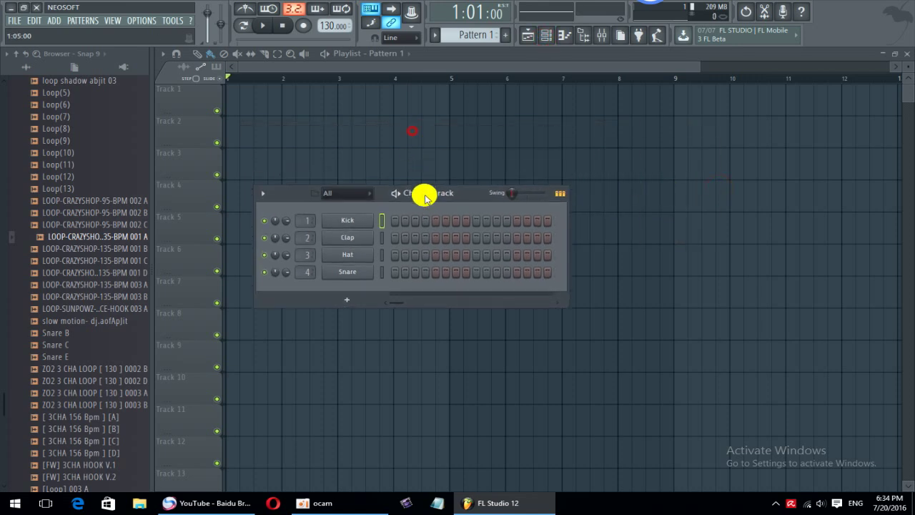
Step: Preview the LOOP-CRAZYSHOP-95-BPM 002 C sample and adjust the system volume for listening
left_click(87, 224)
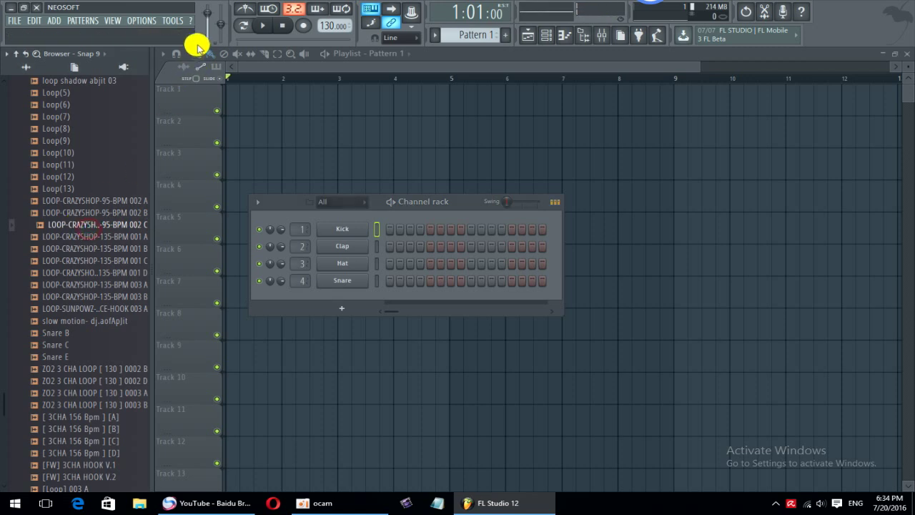
key("XF86AudioRaiseVolume")
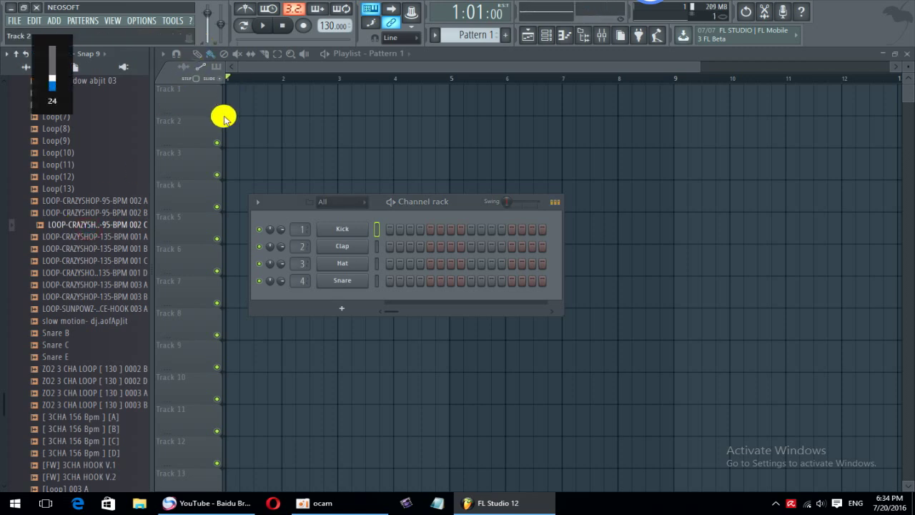
left_click_drag(100, 223, 102, 92)
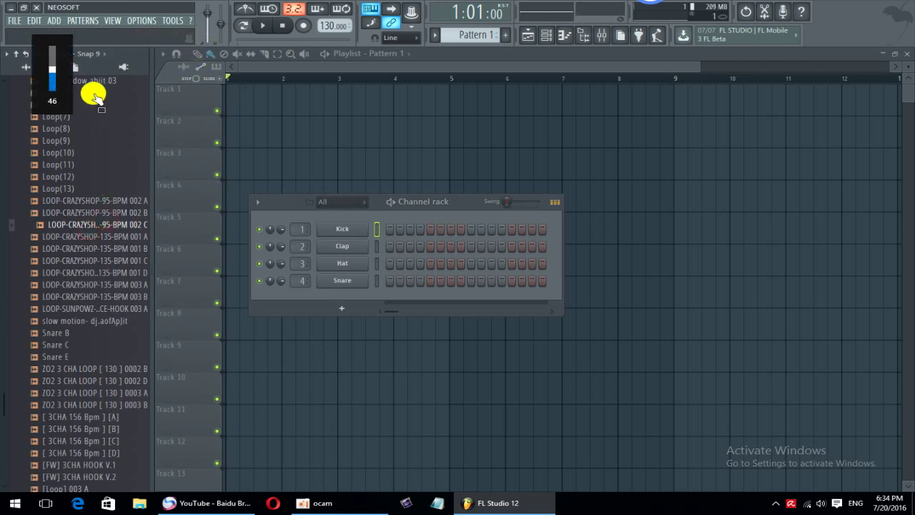
key("XF86AudioLowerVolume")
left_click_drag(91, 99, 83, 119)
key("XF86AudioLowerVolume")
key("XF86AudioLowerVolume")
key("XF86AudioLowerVolume")
key("XF86AudioLowerVolume")
key("XF86AudioLowerVolume")
key("XF86AudioLowerVolume")
key("XF86AudioLowerVolume")
key("XF86AudioLowerVolume")
key("XF86AudioLowerVolume")
key("XF86AudioLowerVolume")
key("XF86AudioLowerVolume")
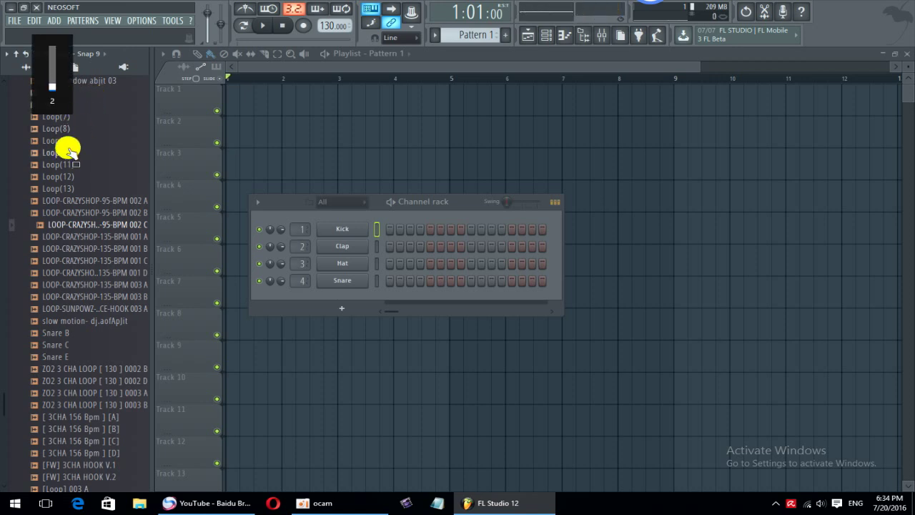
left_click_drag(70, 150, 42, 44)
key("XF86AudioRaiseVolume")
key("XF86AudioRaiseVolume")
key("XF86AudioRaiseVolume")
key("XF86AudioRaiseVolume")
key("XF86AudioRaiseVolume")
key("XF86AudioRaiseVolume")
key("XF86AudioRaiseVolume")
key("XF86AudioRaiseVolume")
key("XF86AudioRaiseVolume")
Step: Collapse the expanded browser folders and open the KICK folder inside New > Drum Kit 1
scroll(89, 223, "up", 8)
scroll(61, 132, "up", 6)
scroll(90, 217, "up", 10)
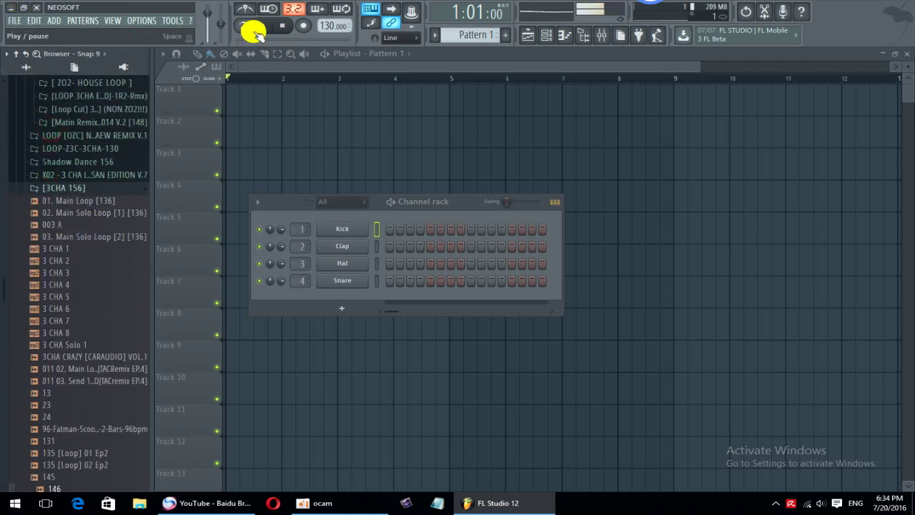
left_click(13, 53)
left_click(29, 293)
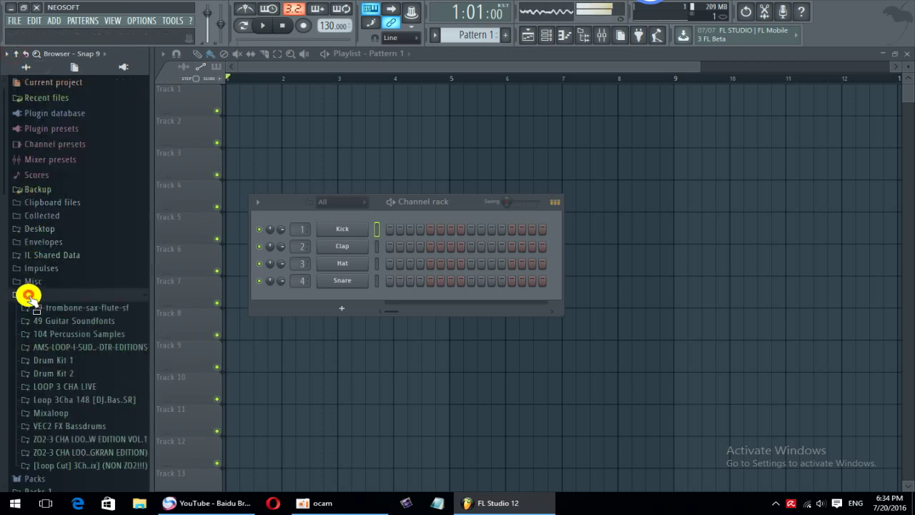
scroll(49, 308, "down", 2)
left_click(49, 288)
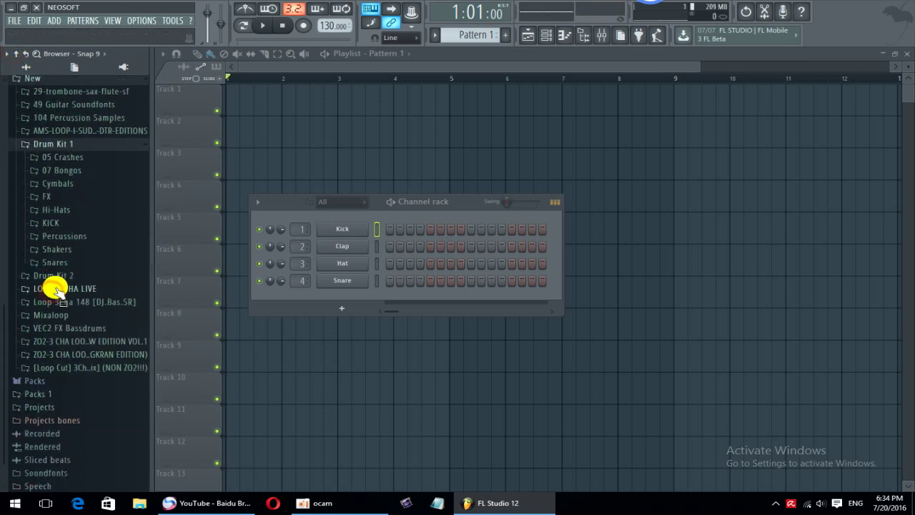
left_click(51, 222)
Step: Audition the C kicks, loading C_KICK_03 into the Kick channel and C_KICK_02 into the Clap channel
left_click(57, 248)
scroll(57, 236, "down", 2)
left_click(56, 248)
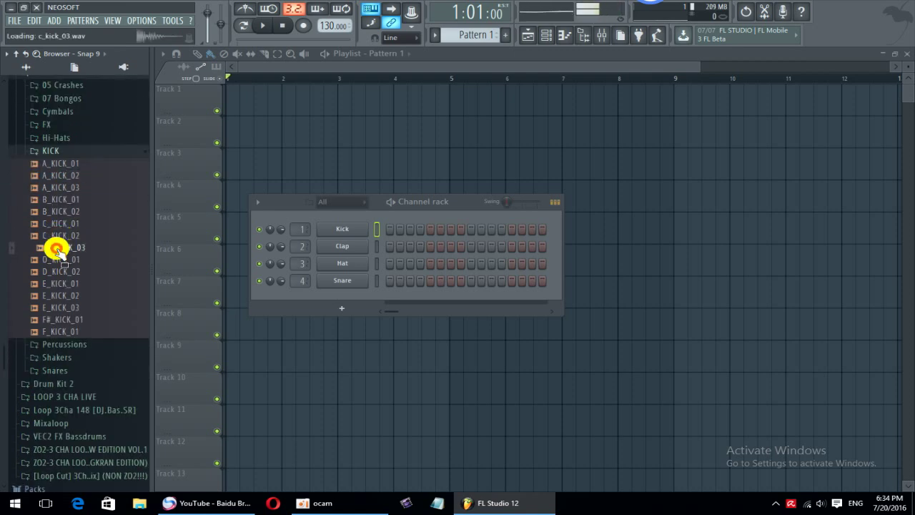
left_click(56, 236)
left_click(61, 247)
left_click(64, 236)
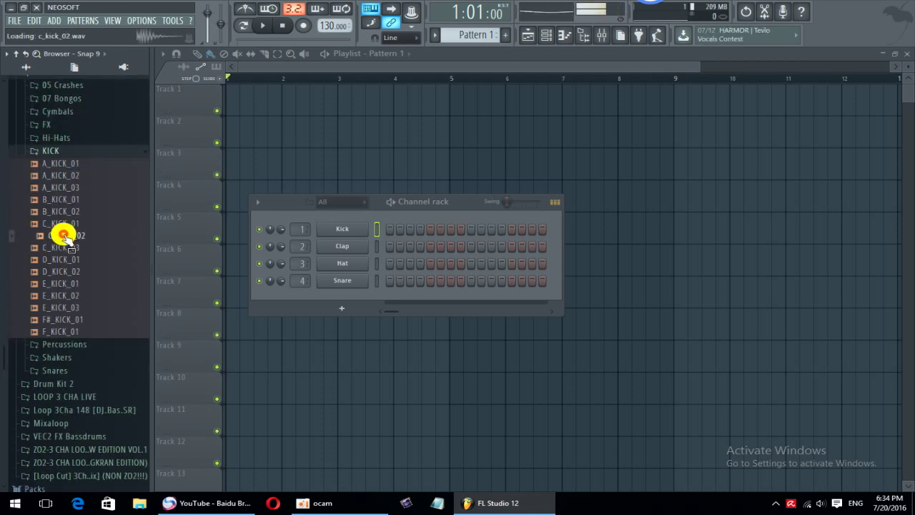
left_click_drag(65, 245, 318, 229)
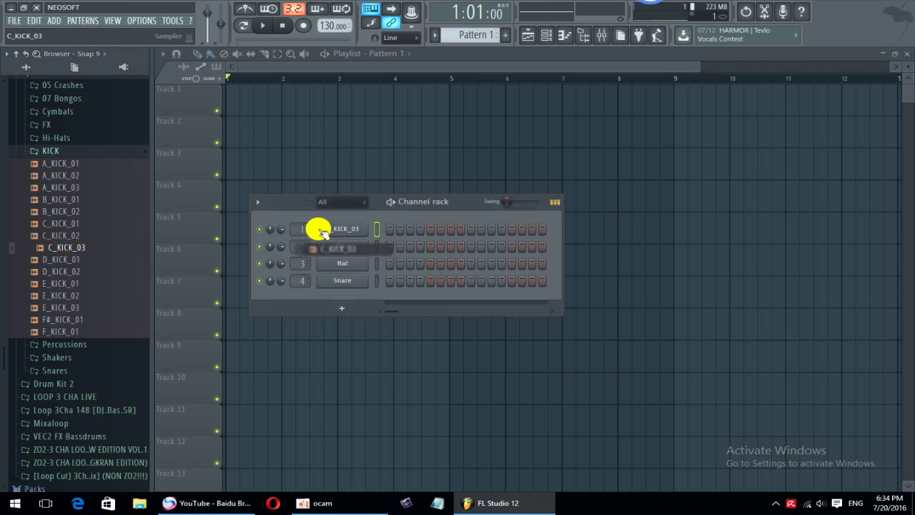
left_click_drag(64, 236, 357, 246)
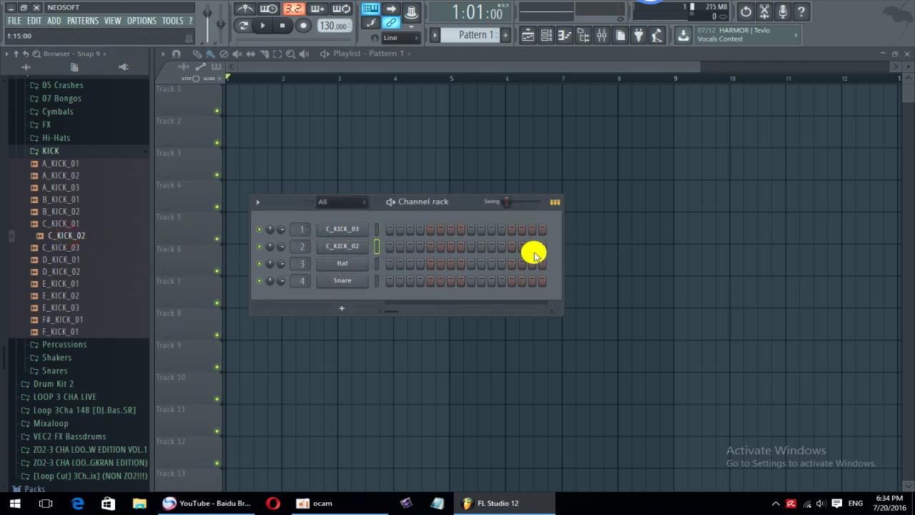
Step: Fill every 4 steps on both the C_KICK_03 and C_KICK_02 channels and play the pattern
right_click(370, 235)
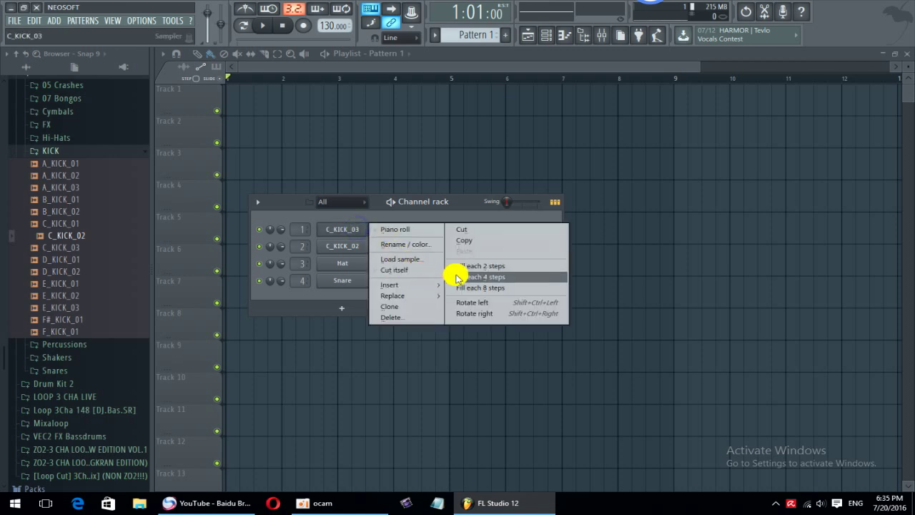
left_click(419, 276)
key("space")
right_click(354, 251)
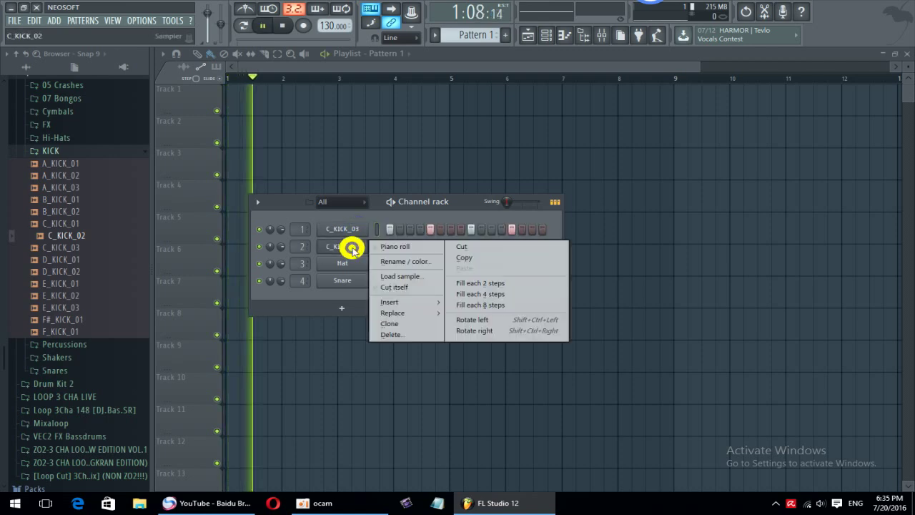
key("space")
left_click(453, 290)
key("space")
left_click_drag(422, 198, 412, 192)
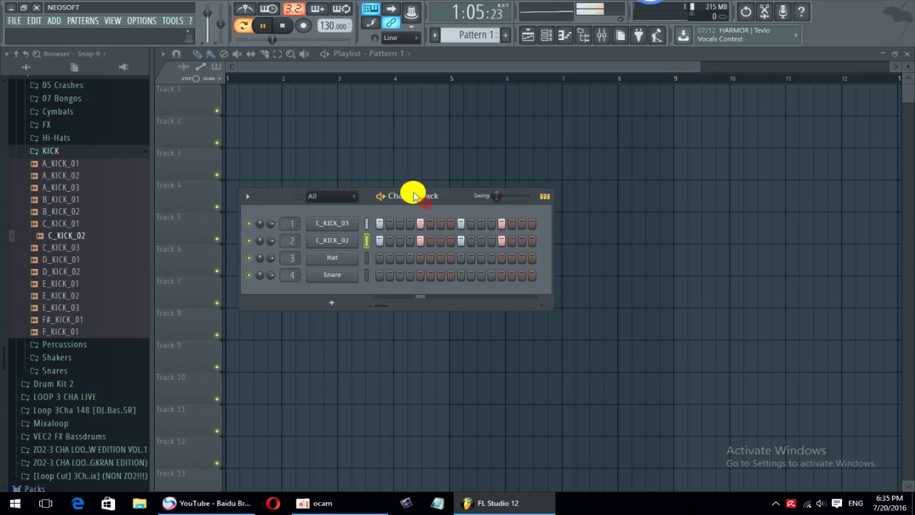
key("space")
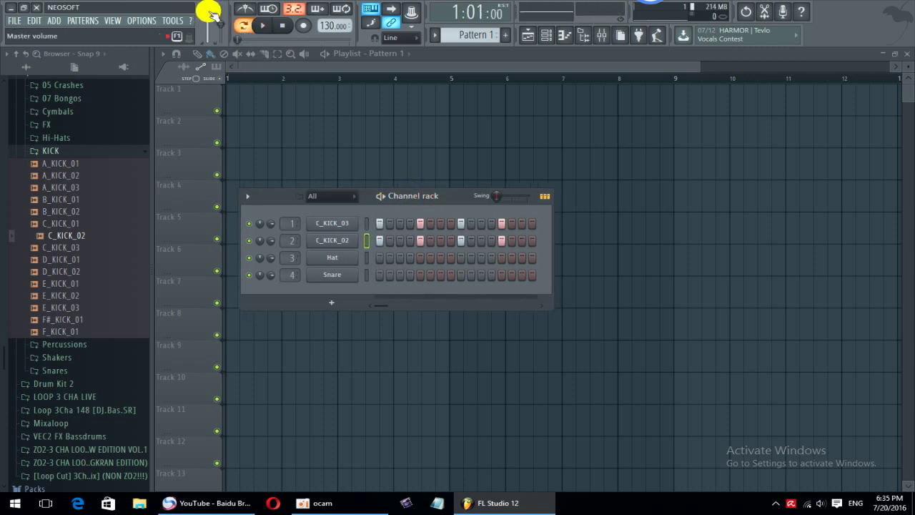
Step: Replay the kick pattern with the system volume raised to 18, then stop playback
key("XF86AudioRaiseVolume")
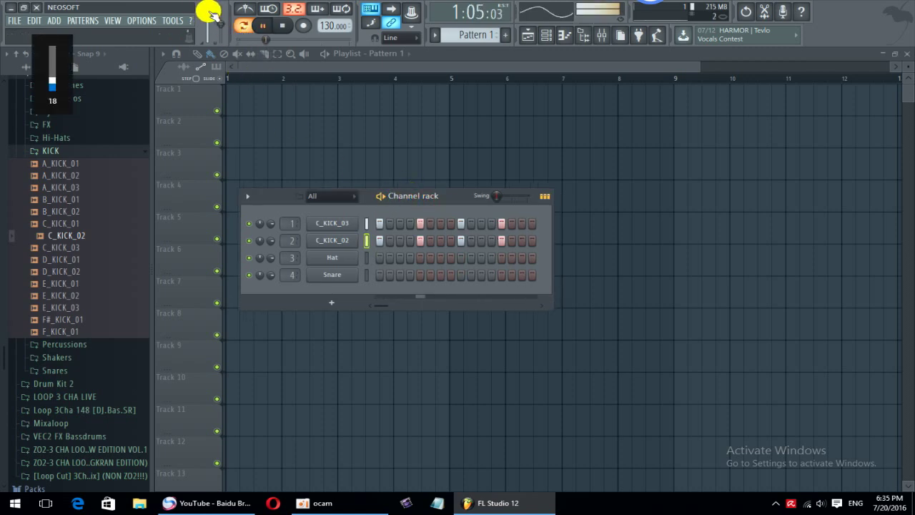
left_click_drag(437, 199, 435, 177)
key("space")
Step: Enable Fade stereo and Swap stereo for the C_KICK_02 sample and check the sound in playback
left_click(331, 218)
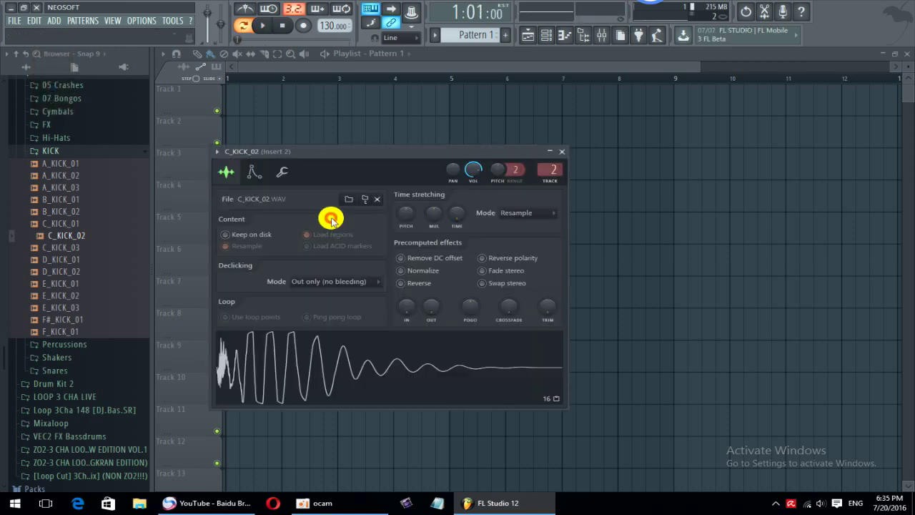
left_click(484, 270)
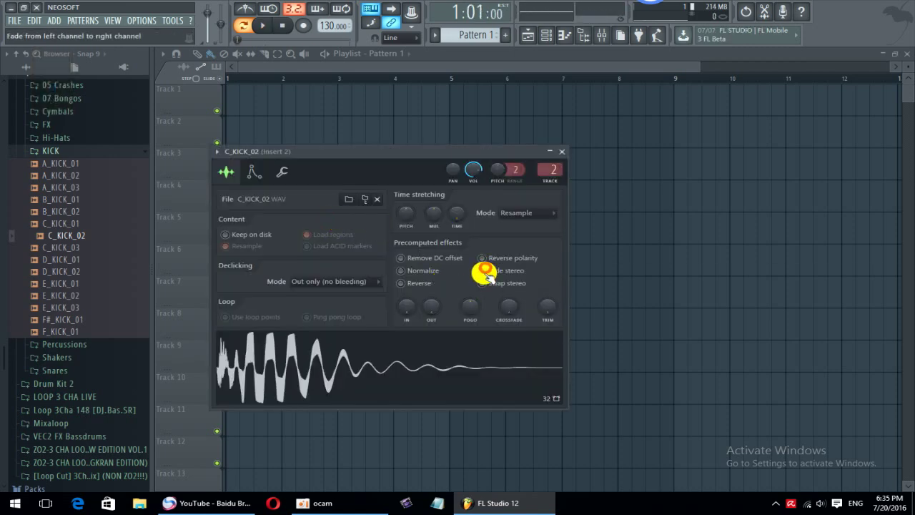
left_click(484, 283)
key("space")
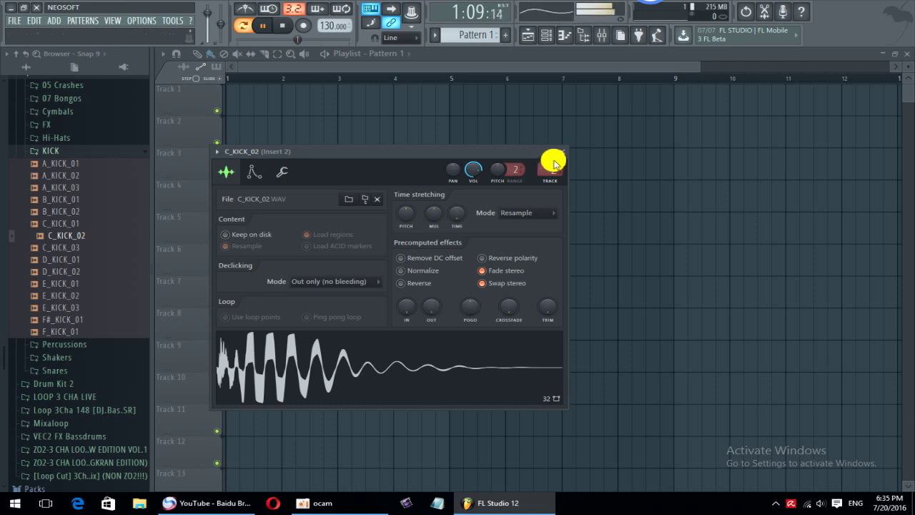
left_click(560, 152)
key("space")
Step: Enable Fade stereo and Swap stereo for the C_KICK_03 sample and listen to the pattern
left_click(337, 184)
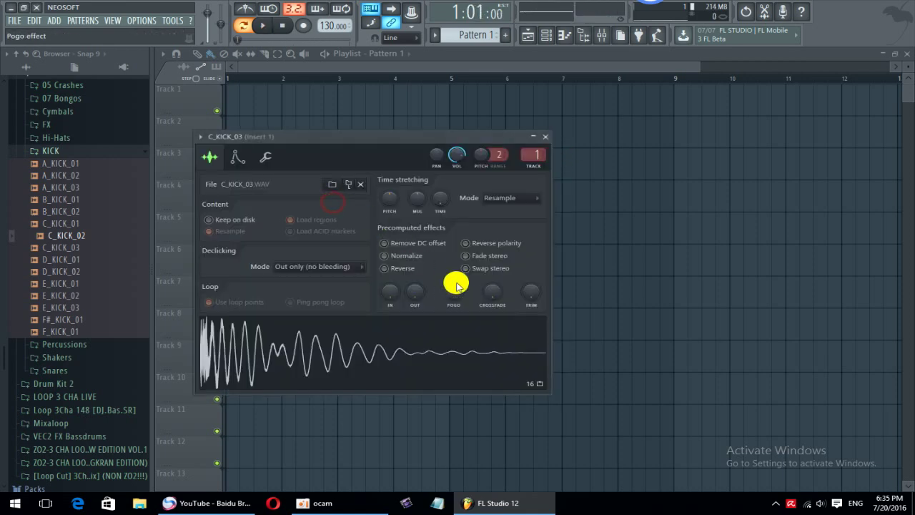
key("space")
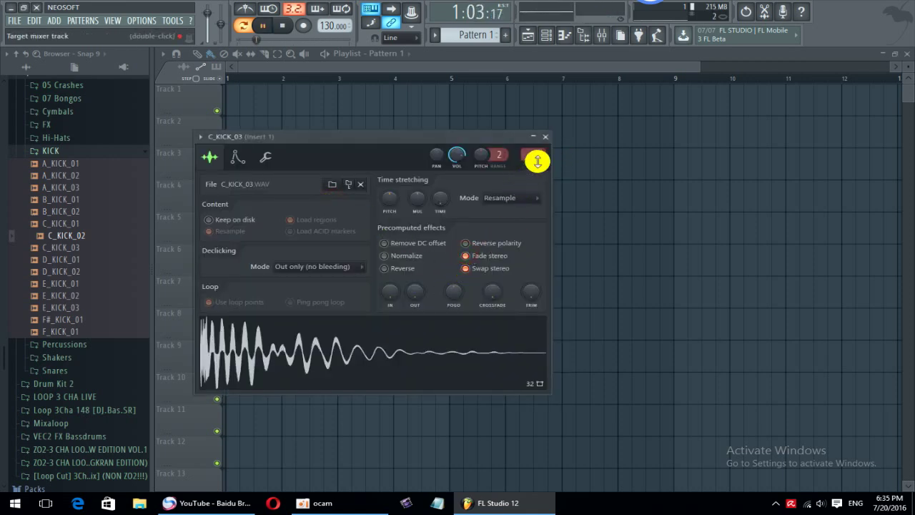
left_click(545, 136)
left_click_drag(431, 178, 429, 170)
key("space")
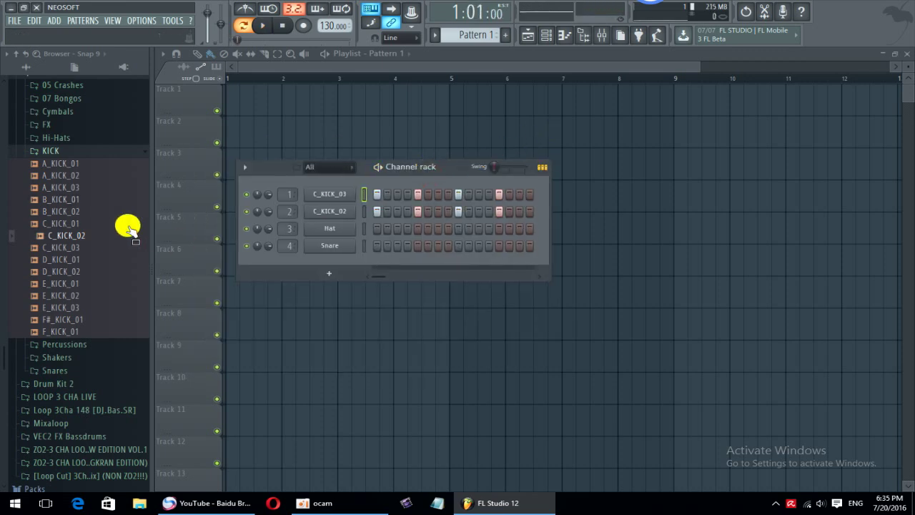
Step: Audition the remaining kick samples from D_KICK_01 through F#_KICK_01
left_click(80, 259)
left_click(74, 269)
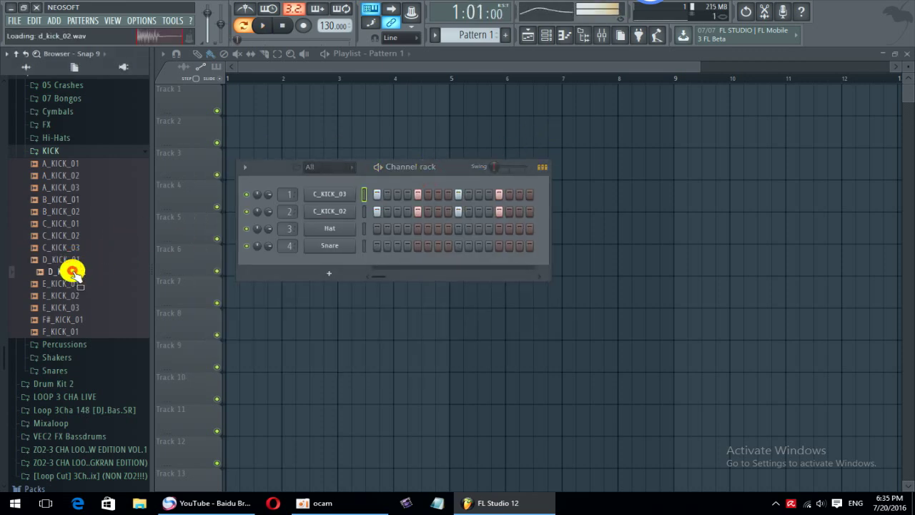
left_click(73, 283)
left_click(71, 296)
left_click(69, 306)
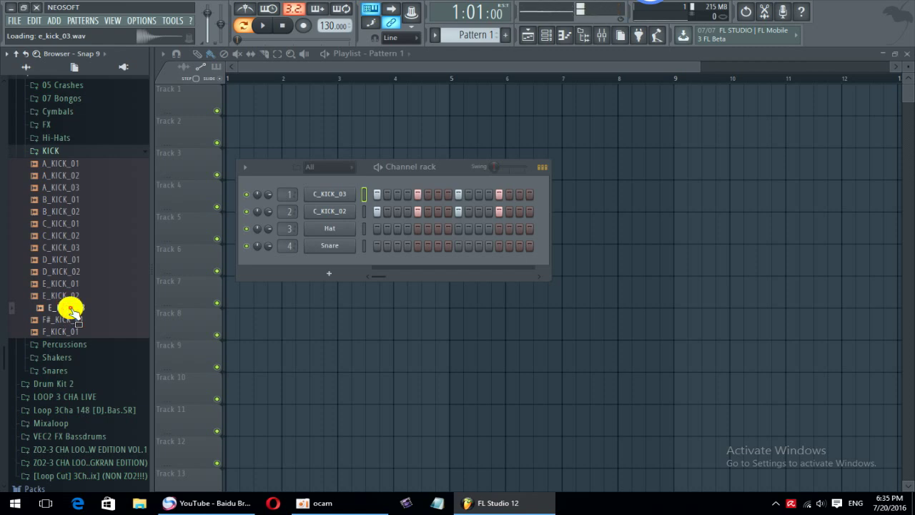
left_click(71, 319)
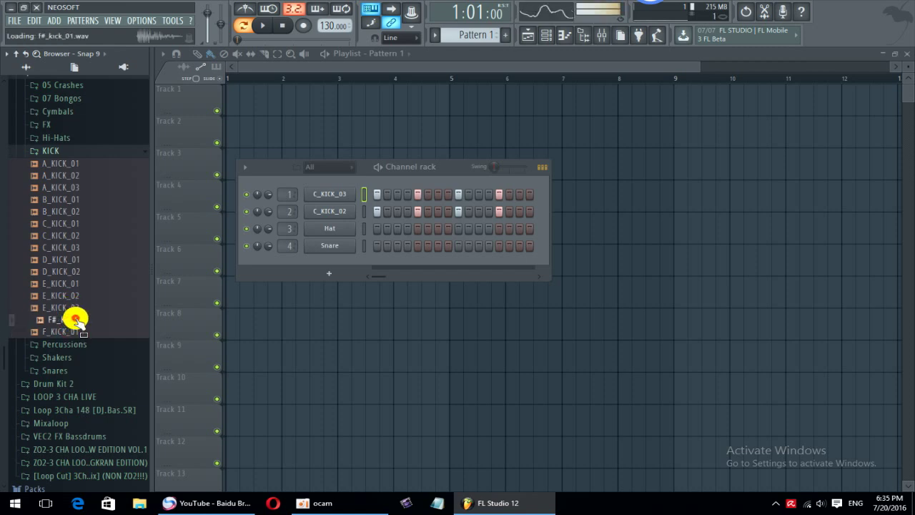
Step: Audition samples in the Percussions folder, add Conga_3 as a new channel, and preview Mid_Tom2
left_click(57, 345)
left_click(57, 340)
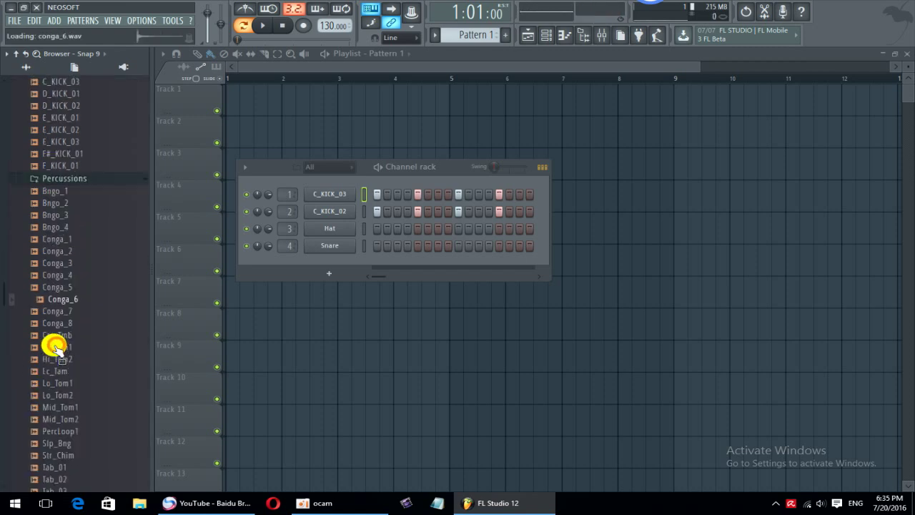
left_click(44, 211)
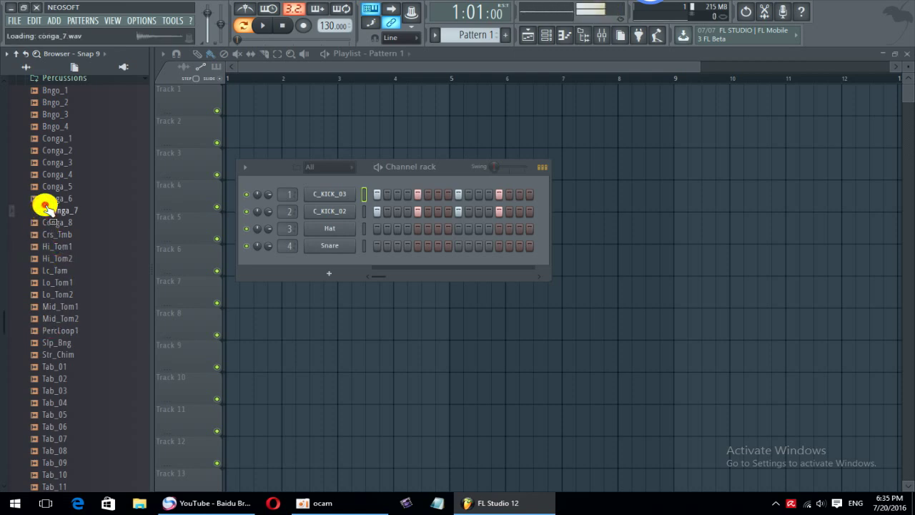
left_click(47, 185)
left_click(52, 163)
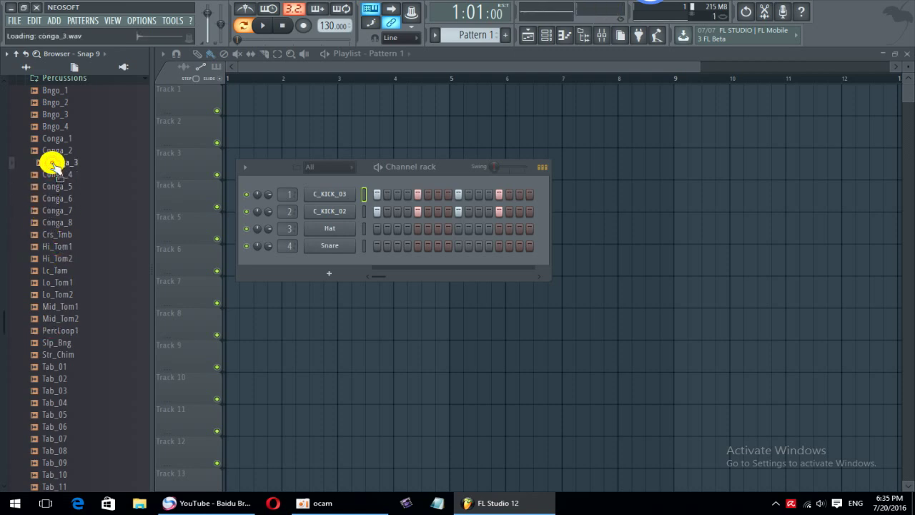
left_click_drag(52, 164, 322, 263)
left_click(68, 318)
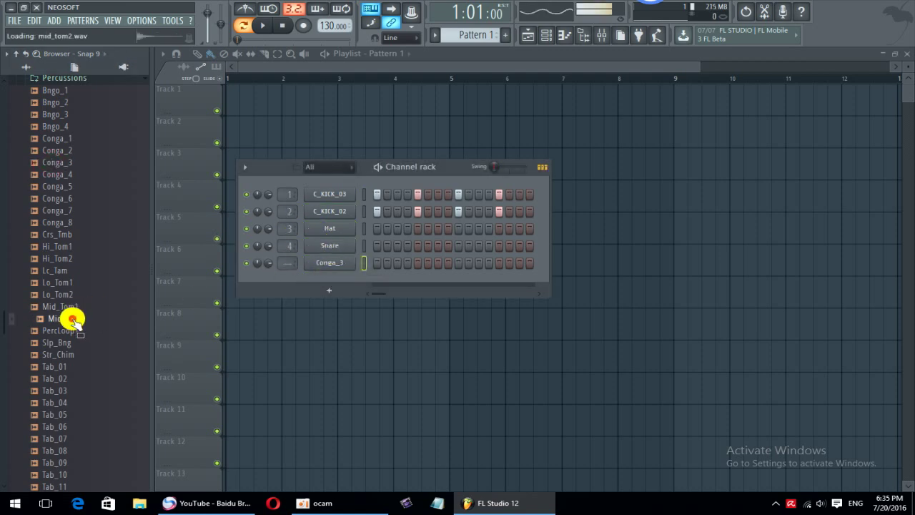
Step: Place five consecutive Pattern 1 clips on Playlist Track 2, covering bars 1 to 5
left_click_drag(405, 167, 430, 225)
left_click(255, 136)
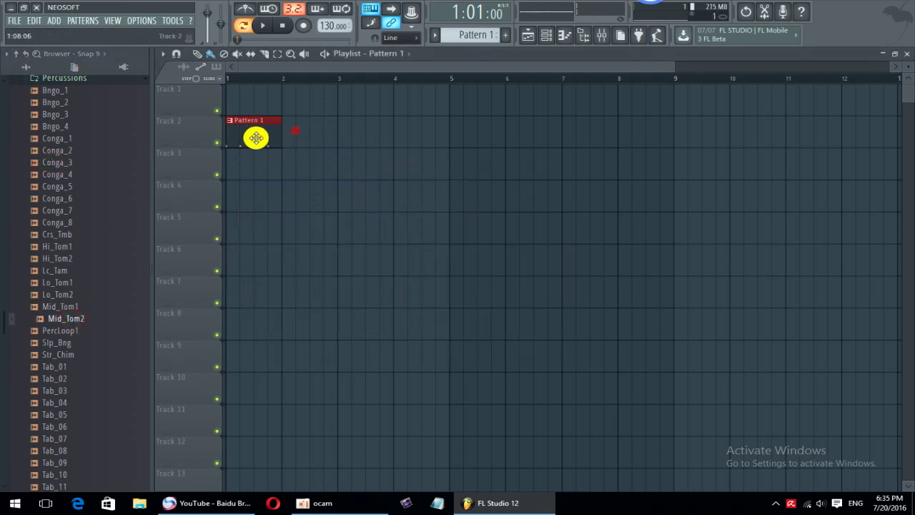
left_click(284, 137)
left_click_drag(286, 137, 472, 136)
right_click(464, 200, "ctrl")
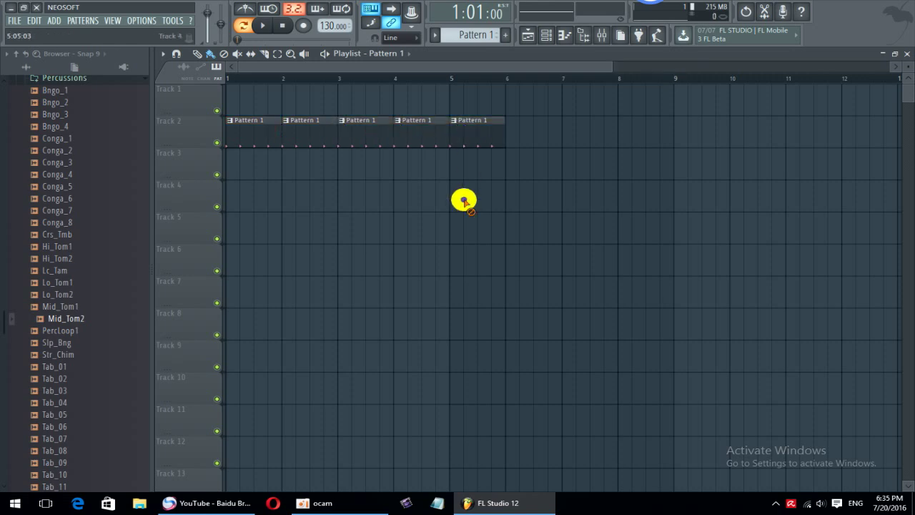
Step: Create Pattern 2 with Hat hits on steps 3 and 11, and place five clips on Playlist Track 3, bars 1 to 5
left_click(555, 37)
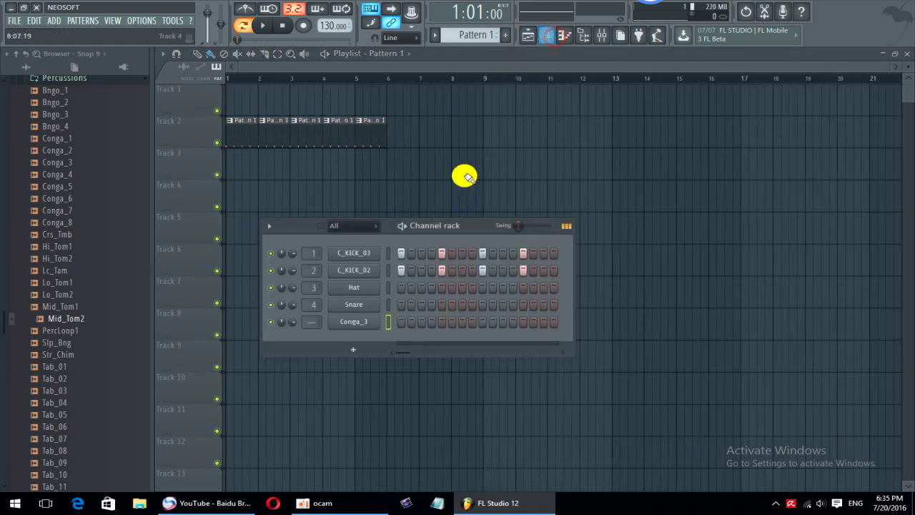
left_click_drag(440, 231, 432, 243)
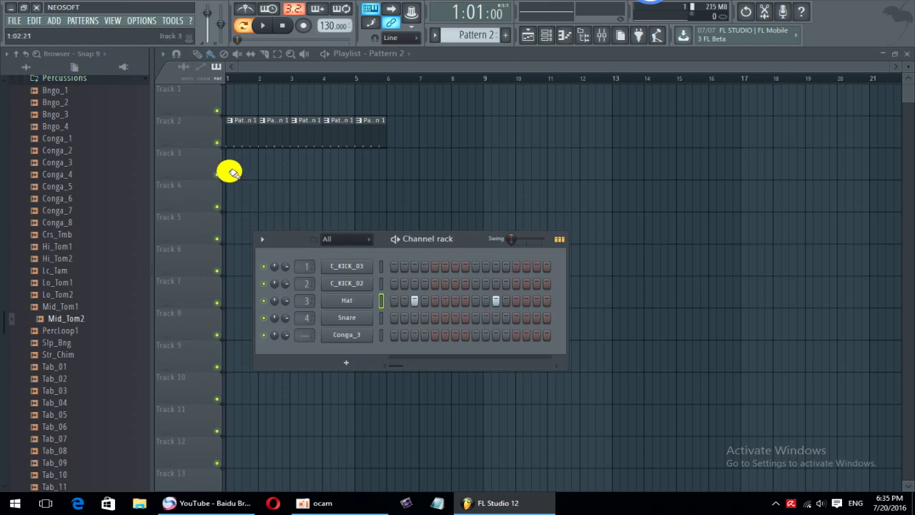
left_click_drag(229, 171, 404, 175)
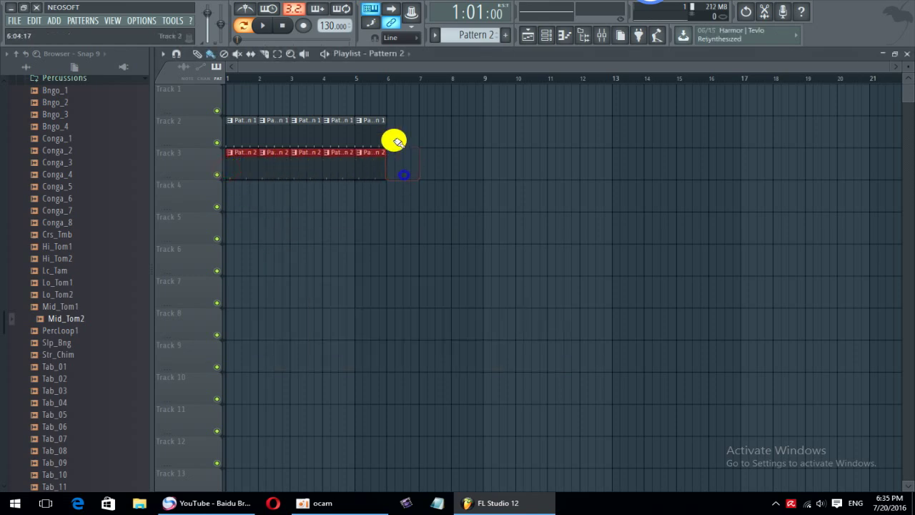
key("space")
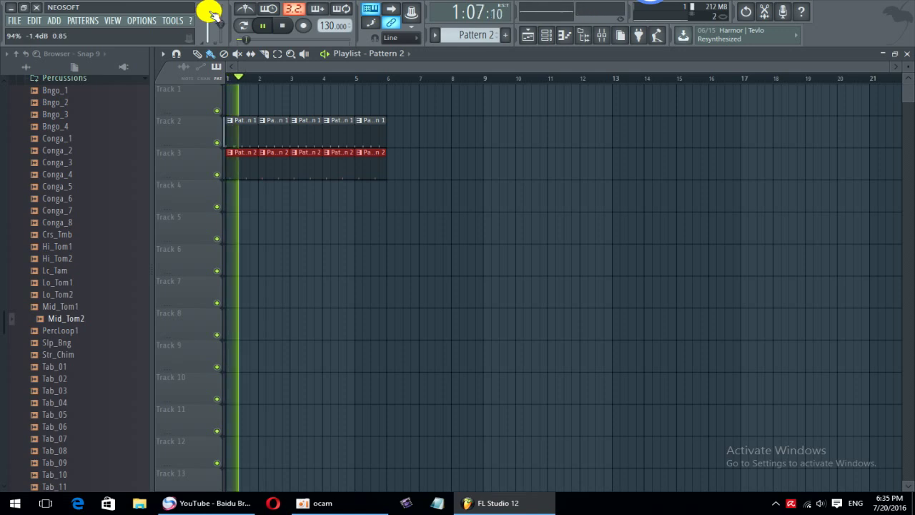
Step: Create Pattern 3 with Hat hits on steps 3, 7, 11 and 15, and place six clips on Track 3, bars 7 to 12
left_click(543, 34)
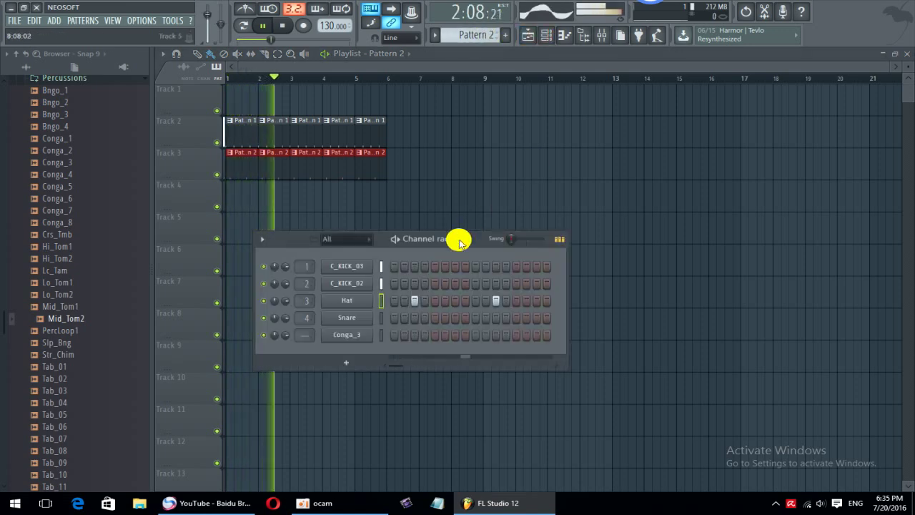
mouse_move(459, 239)
left_mouse_down()
mouse_move(441, 247)
mouse_move(464, 242)
left_mouse_up()
key("space")
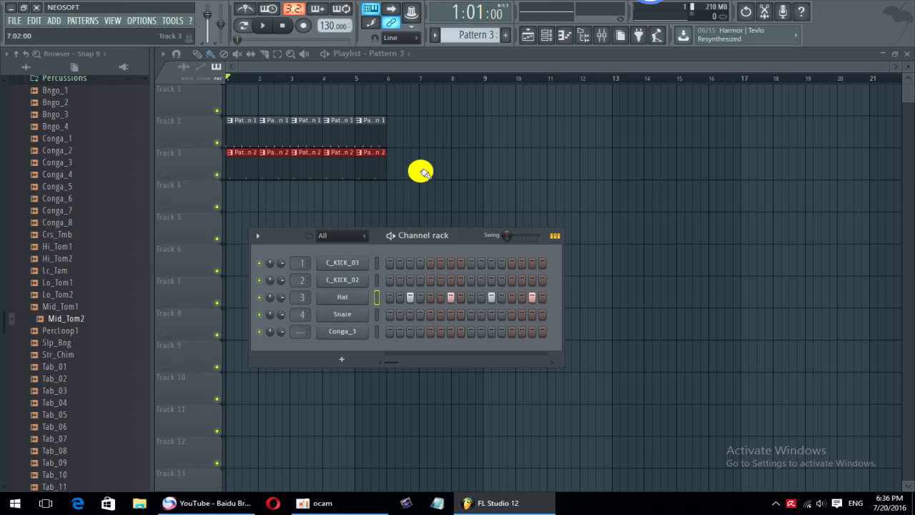
mouse_move(419, 174)
left_mouse_down()
mouse_move(579, 169)
mouse_move(601, 205)
left_mouse_up()
Step: Create Pattern 4 with Conga_3 hits on steps 4, 7, 12 and 15, and place one clip on Track 4 at bar 6
left_click(544, 39)
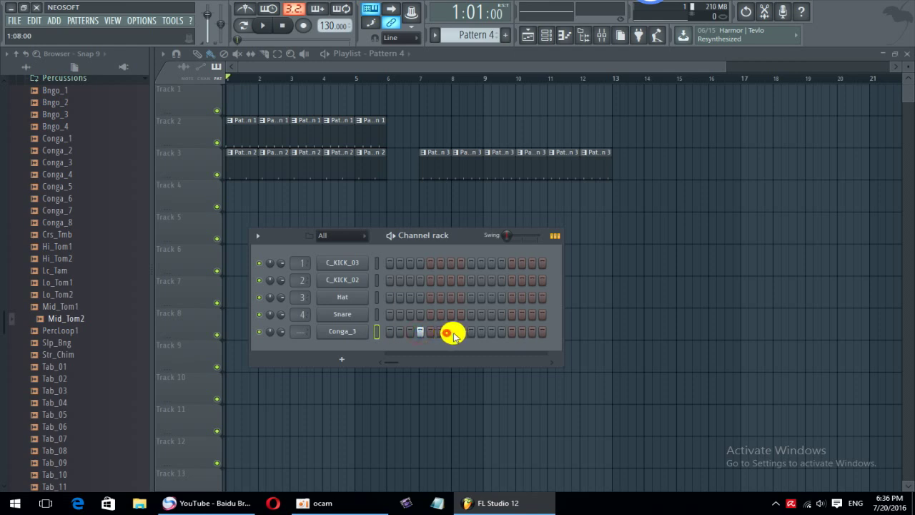
left_click(387, 202)
left_click(367, 77)
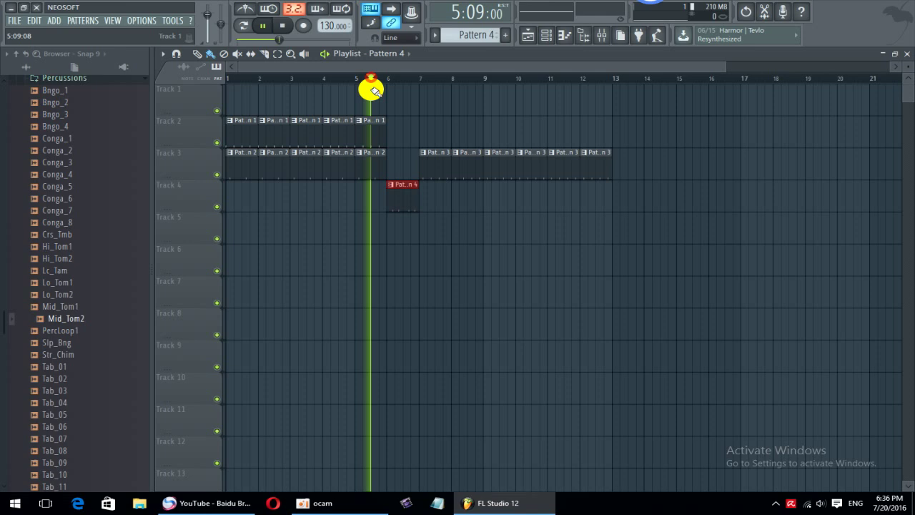
Step: Add a Pattern 2 clip on Track 3 at bar 6 and listen to the arrangement from bar 5
left_click(389, 154)
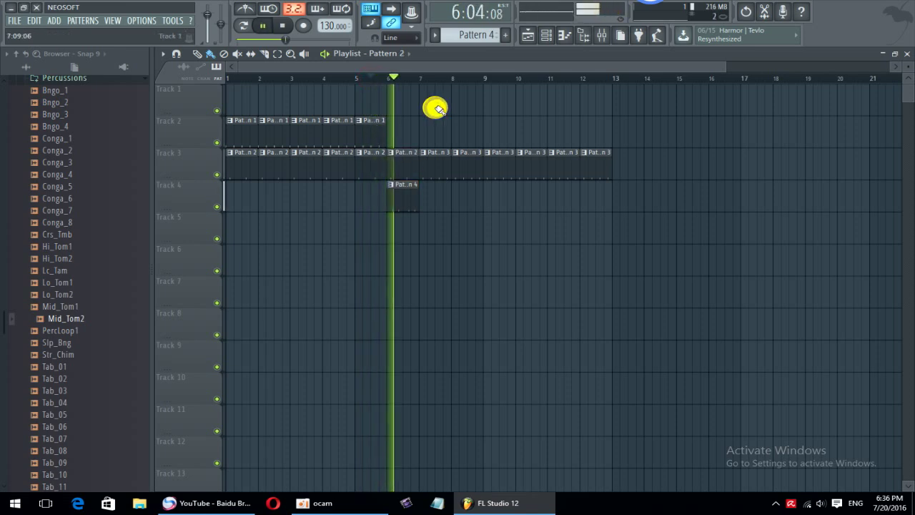
scroll(368, 136, "down", 1)
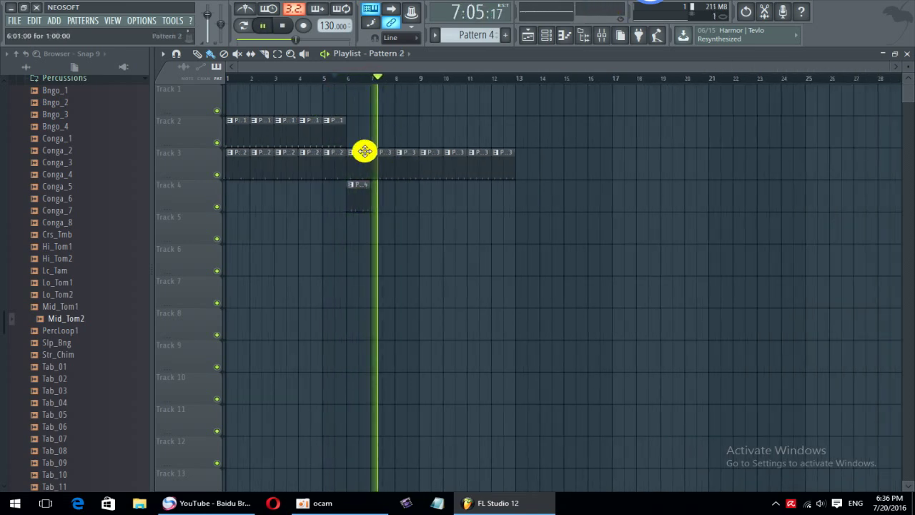
key("space")
key("space")
Step: Fill bars 7 to 12 with Pattern 1 clips on Track 2 and Pattern 4 clips on Track 4
left_click(343, 134)
left_click_drag(372, 134, 503, 134)
key("space")
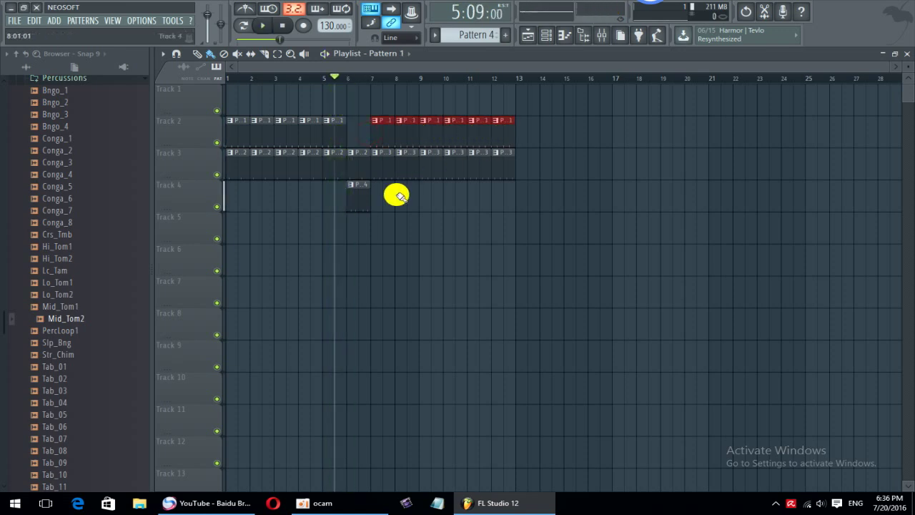
key("space")
left_click(358, 194)
mouse_move(357, 194)
left_mouse_down()
mouse_move(501, 201)
mouse_move(541, 208)
left_mouse_up()
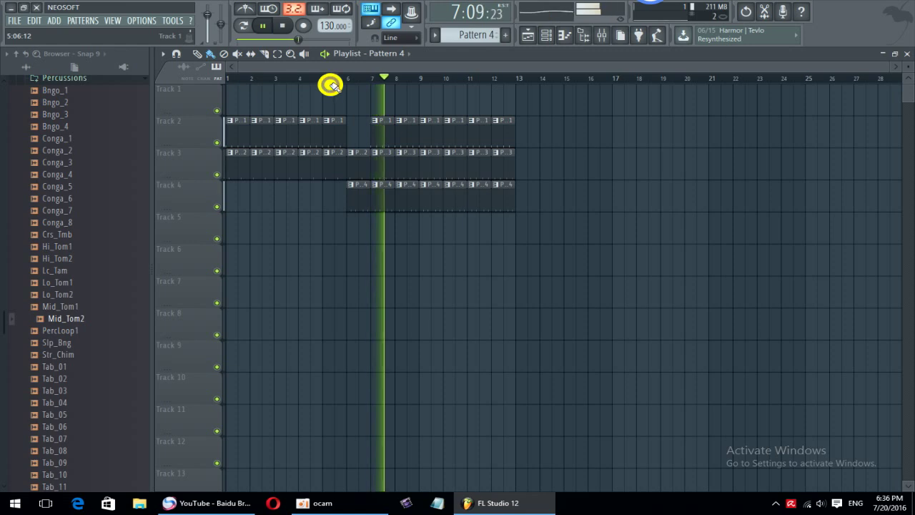
Step: Add the Crs_Tmb percussion sample to the Channel rack as a new channel
left_click(545, 35)
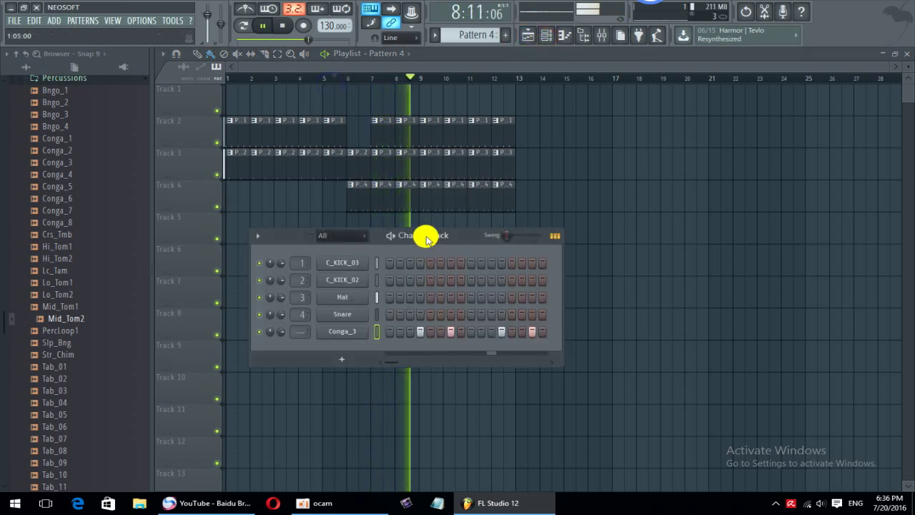
left_click_drag(427, 238, 501, 232)
key("space")
left_click(431, 125)
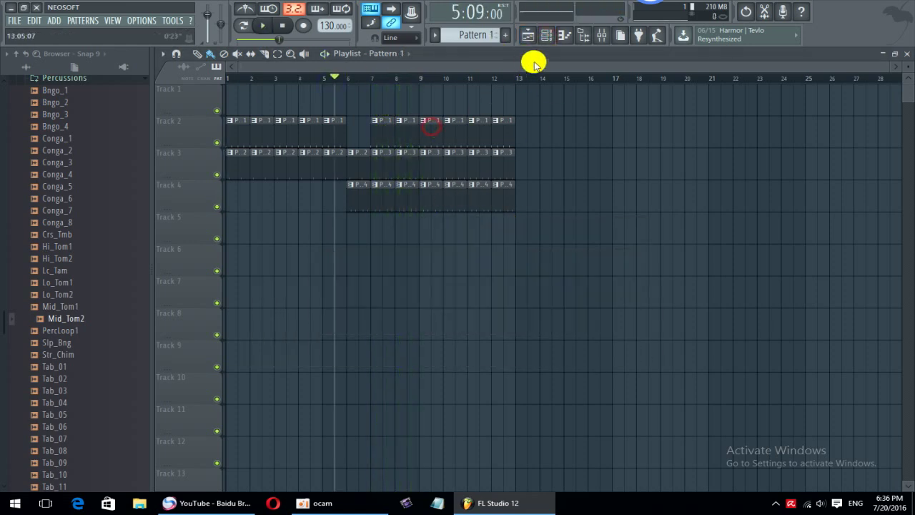
left_click(545, 35)
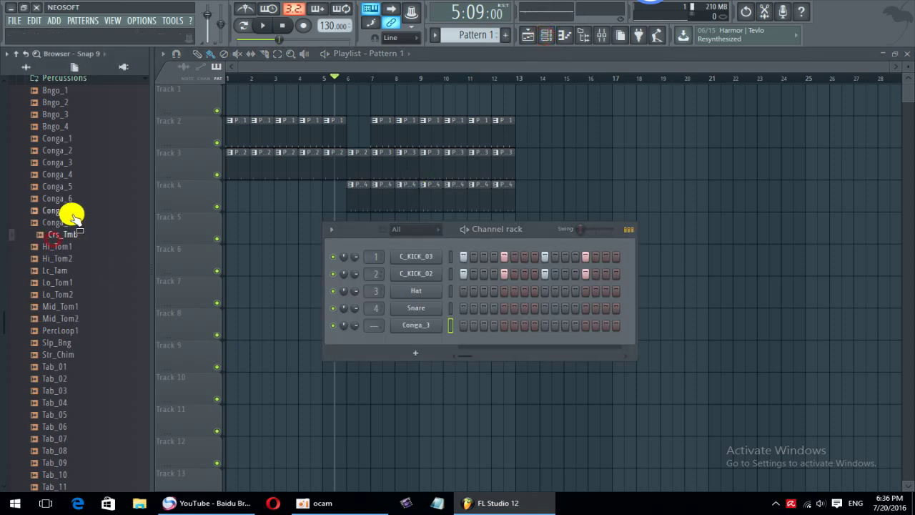
left_click_drag(65, 222, 473, 232)
Step: In a new Pattern 5, fill the Crs_Tmb channel with a hit every 4 steps
left_click(415, 259)
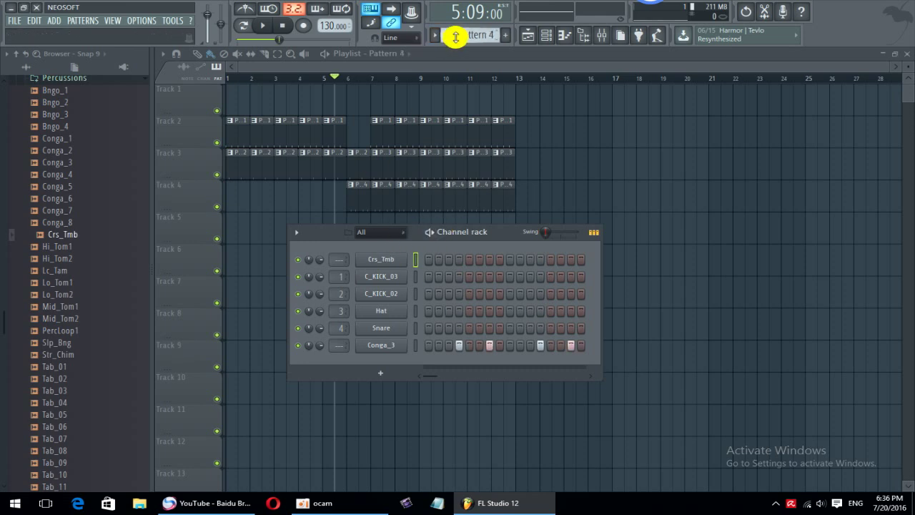
right_click(386, 259)
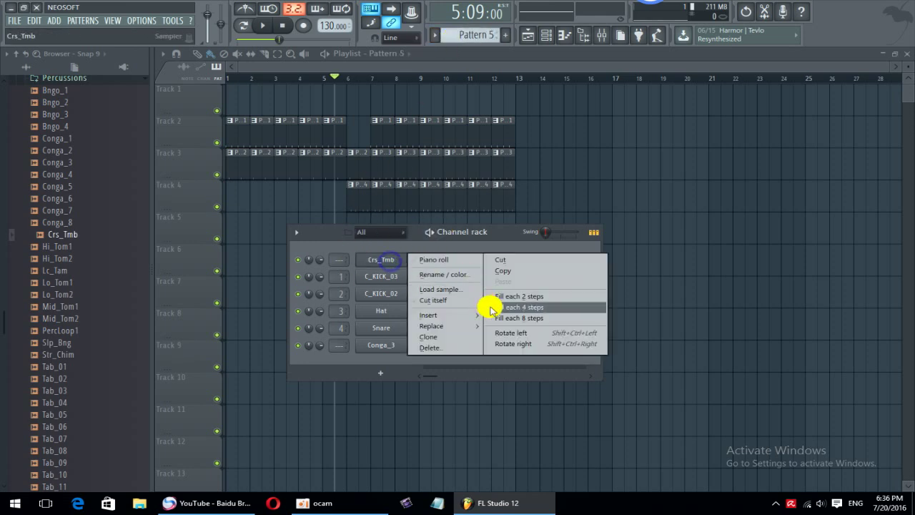
left_click(504, 306)
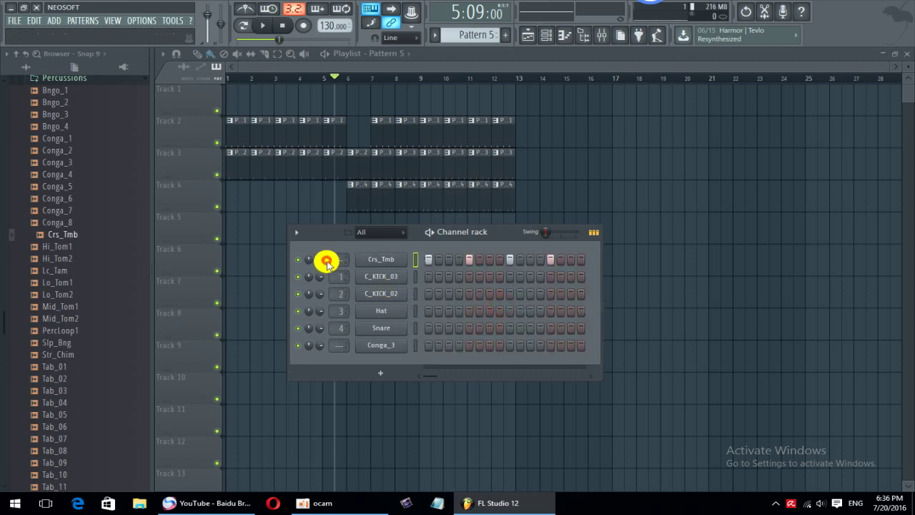
Step: Audition more samples in the Percussions folder, including Lo_Tom1, Hi_Tom2, Tab_08, Thumbs and Tmb_3
left_click(81, 279)
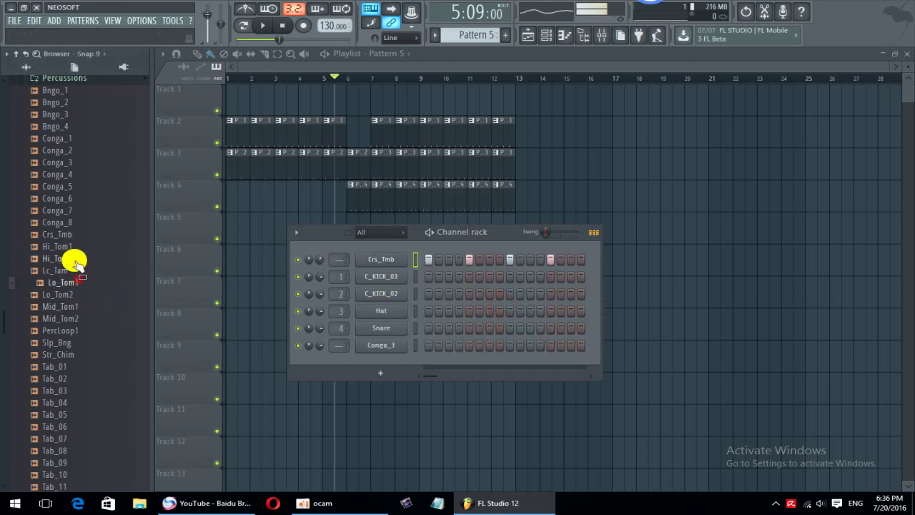
left_click(71, 259)
left_click(67, 247)
left_click(53, 148)
left_click(55, 126)
scroll(68, 236, "down", 4)
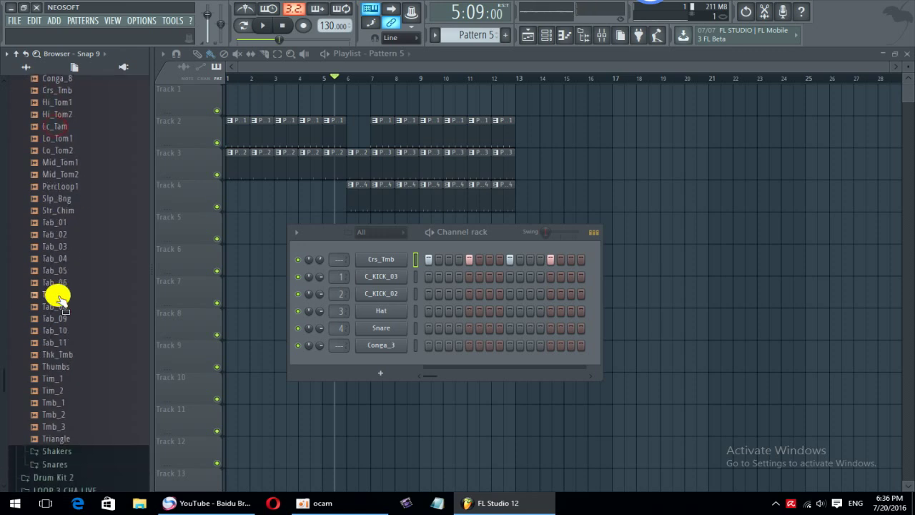
left_click(57, 306)
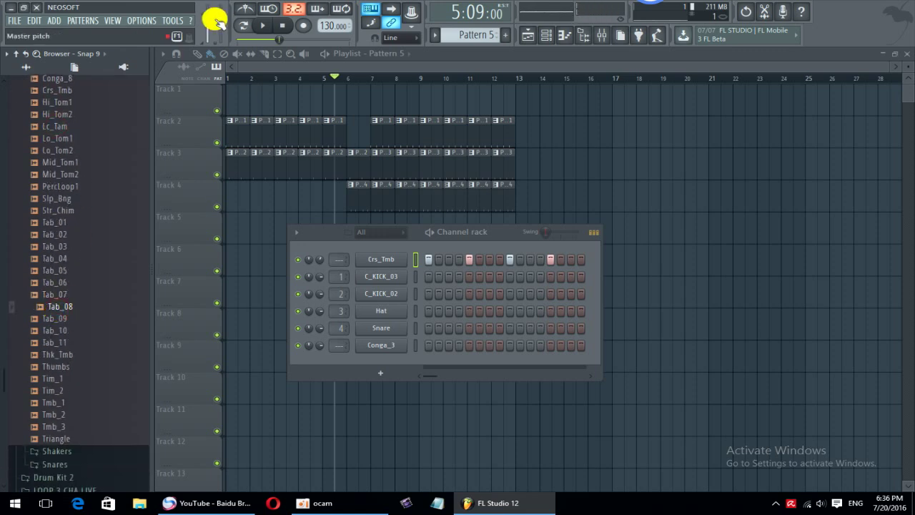
left_click(66, 352)
scroll(65, 357, "down", 4)
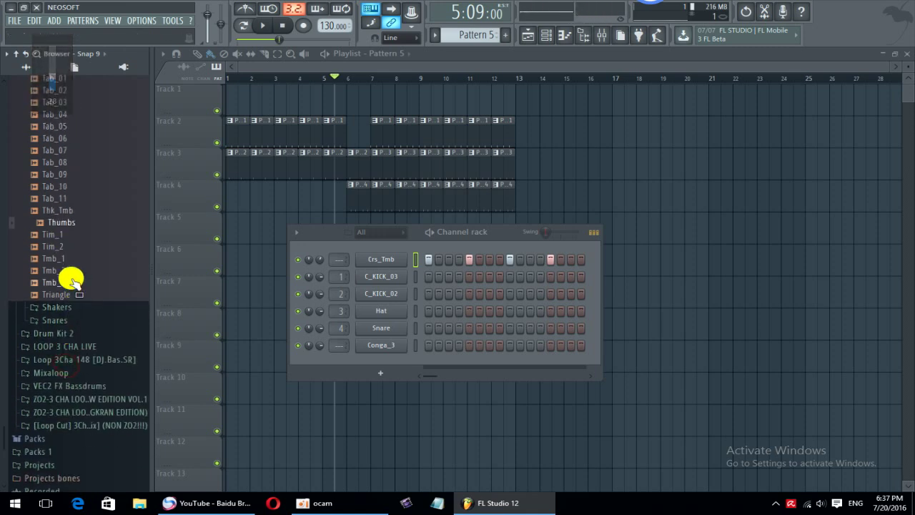
left_click(66, 268)
left_click(57, 285)
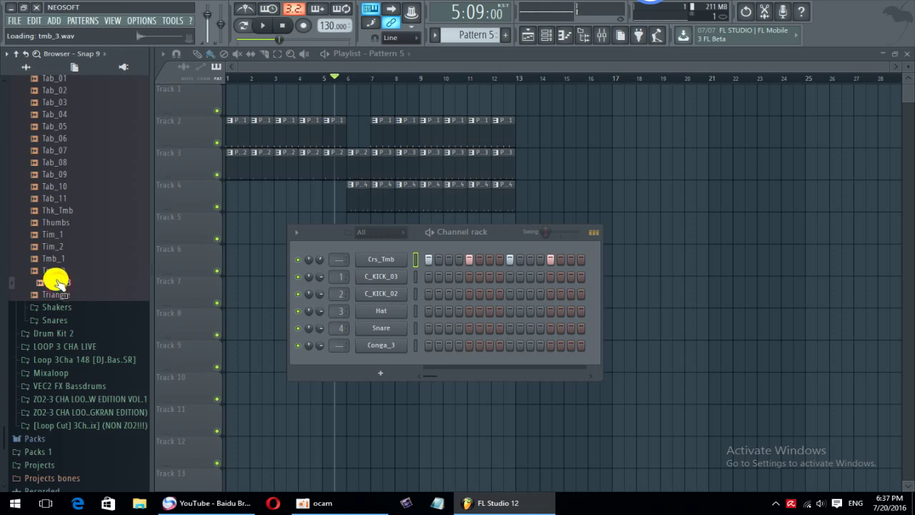
Step: Add Tmb_3 as a channel with hits on steps 7, 11 and 15 of Pattern 5, and place nine Pattern 5 clips on Track 1, bars 7 to 15
left_click_drag(55, 282, 396, 251)
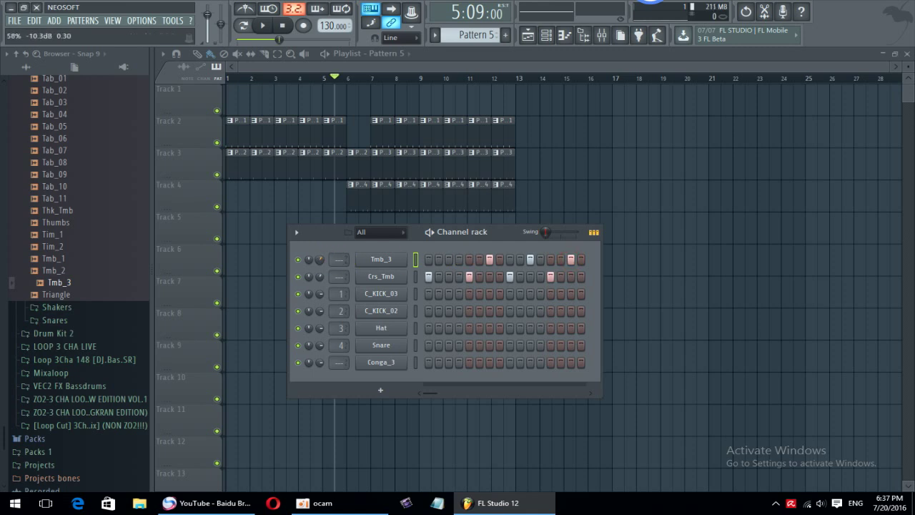
left_click_drag(373, 104, 576, 104)
Step: Lower the master volume slightly and extend the Pattern 1, Pattern 3 and Pattern 4 clips on Tracks 2 to 4 through bar 15
key("space")
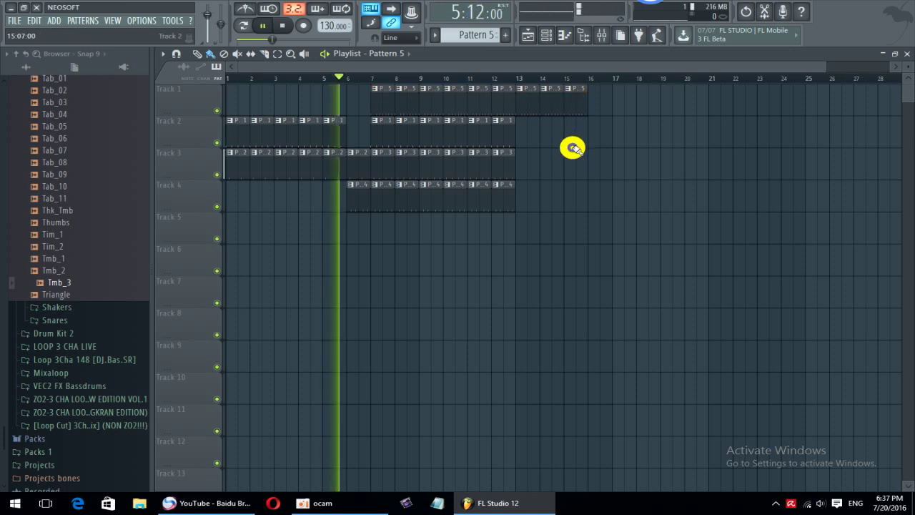
left_click_drag(207, 16, 207, 20)
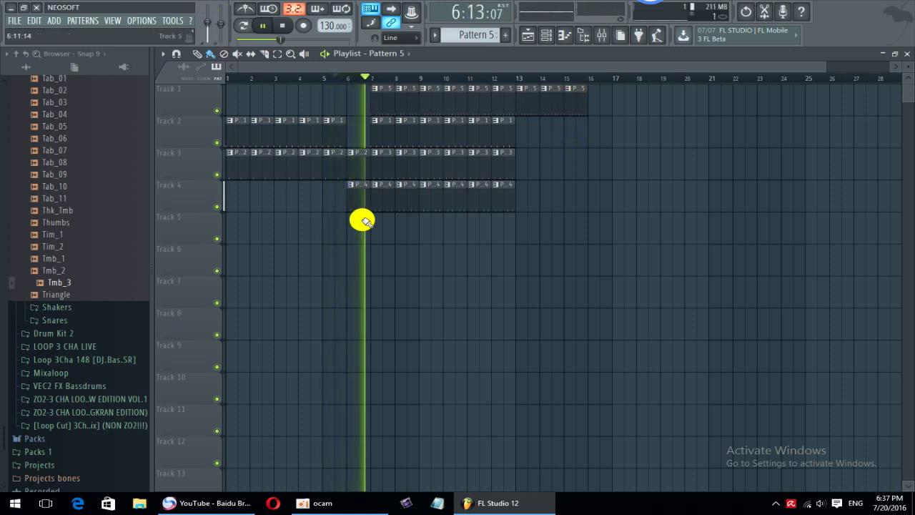
left_click(509, 201)
left_click_drag(509, 200, 619, 195)
left_click_drag(538, 138, 527, 165)
left_click(635, 170, "ctrl")
Step: Place a Pattern 2 clip on Track 3 and a Pattern 4 clip on Track 4 at bar 16
left_click(544, 36)
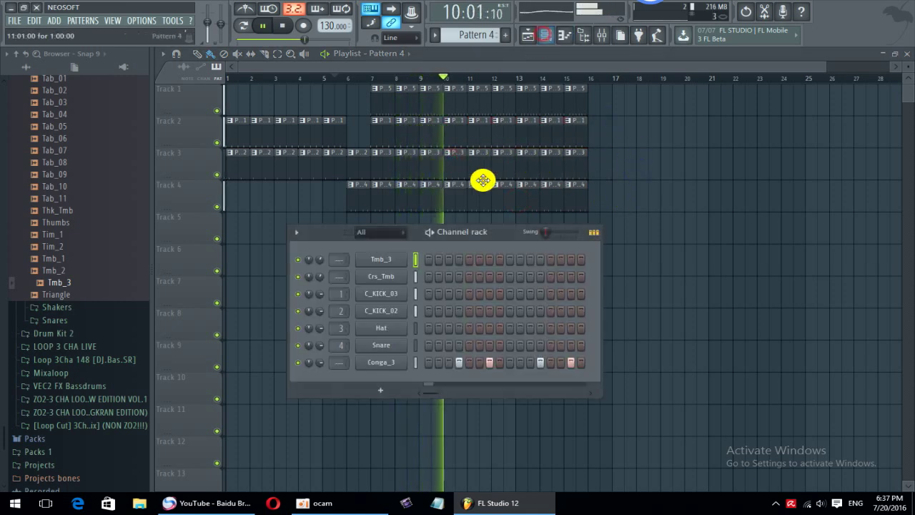
left_click(359, 165)
left_click_drag(359, 165, 604, 220)
right_click(683, 228)
Step: Replace the Pattern 2 clip at bar 16 of Track 3 with a Pattern 3 clip
right_click(600, 161)
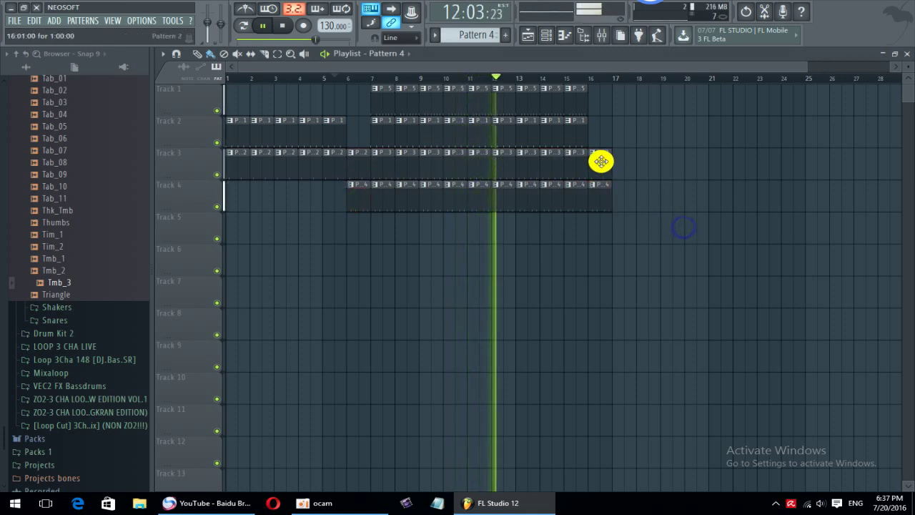
left_click(583, 168)
left_click(592, 170)
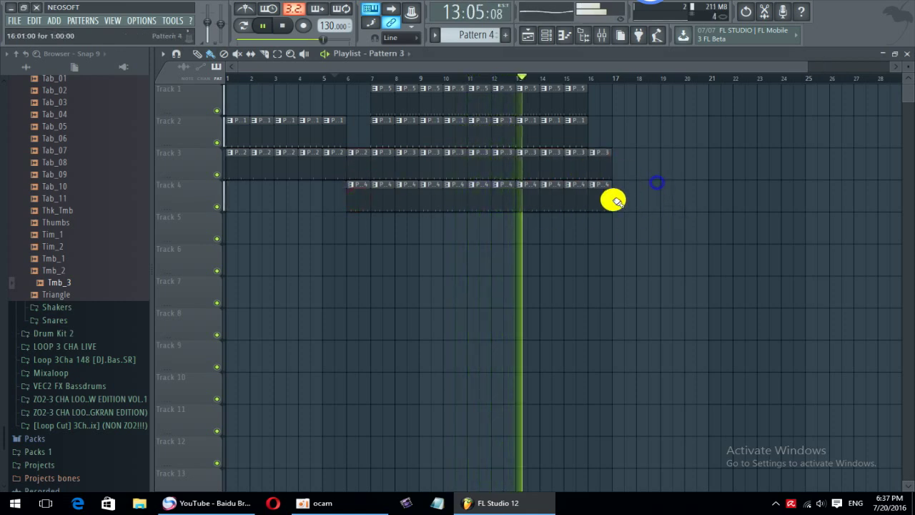
Step: Move the Pattern 4 clips at bars 16 and 6 from Track 4 to Track 5, and stop playback
left_click(605, 199)
left_click_drag(602, 221, 593, 240)
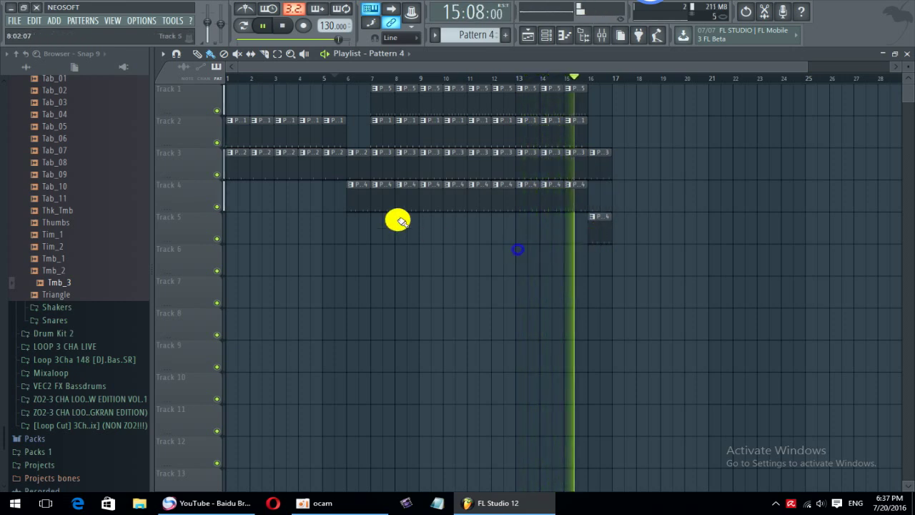
left_click_drag(360, 204, 363, 241)
scroll(370, 151, "down", 1)
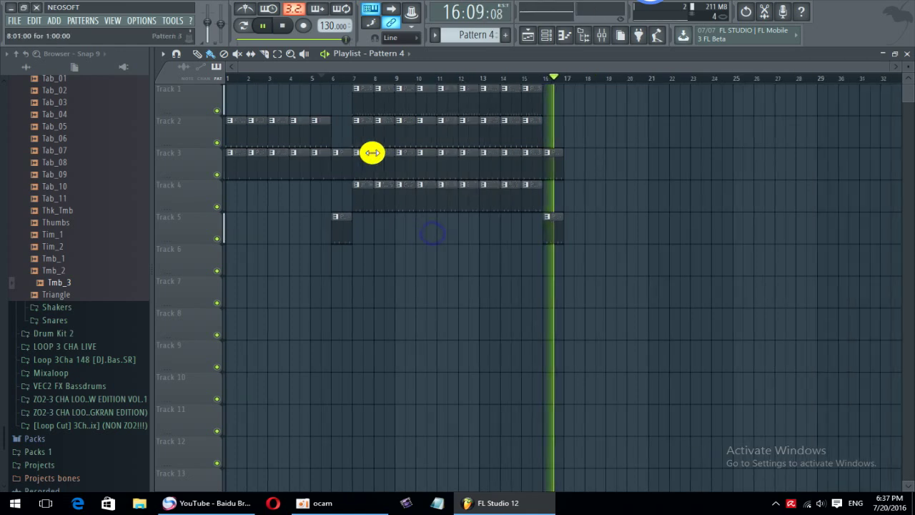
key("space")
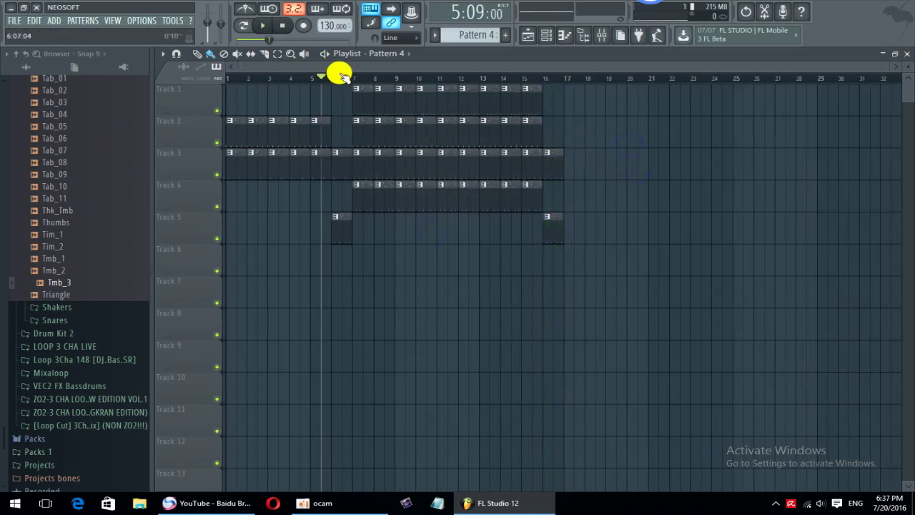
Step: Show the Channel rack, move it below the Playlist clips, and open the 808 samples folder of the drum kit under Packs 1
left_click(556, 35)
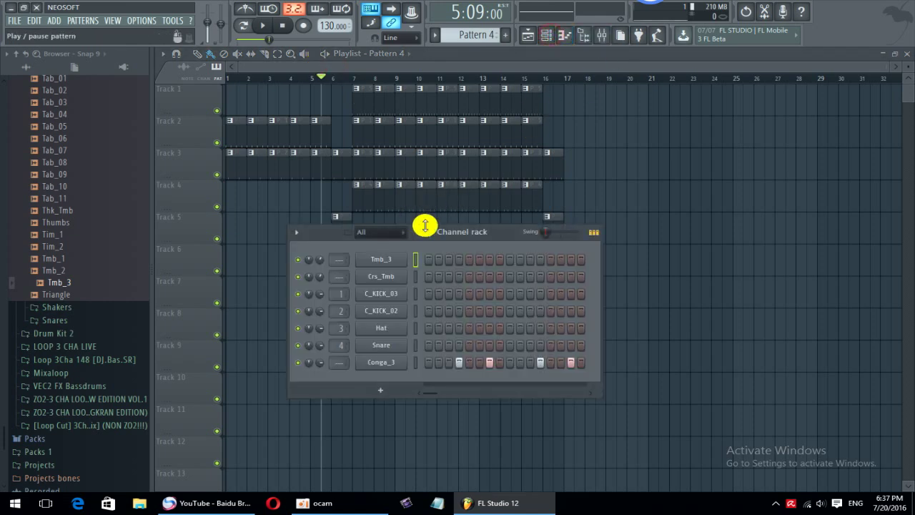
left_click_drag(438, 236, 419, 294)
scroll(62, 271, "up", 15)
scroll(4, 182, "down", 5)
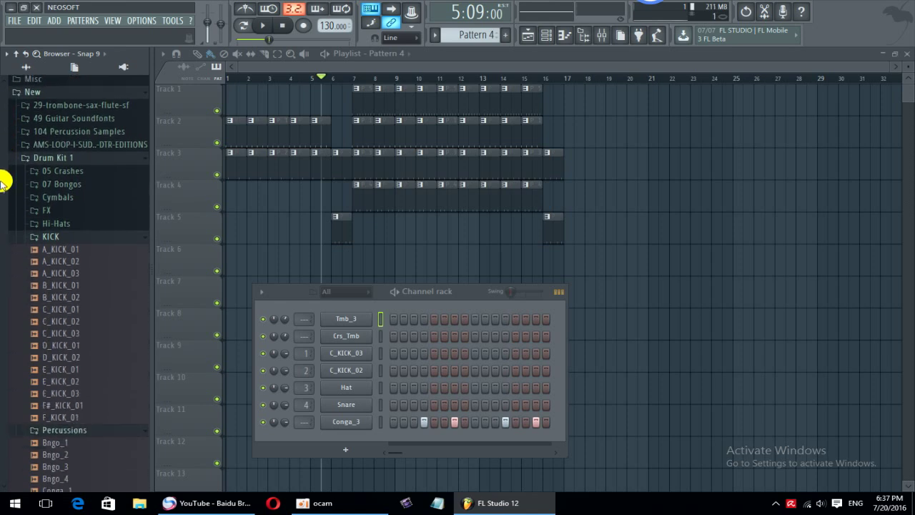
left_click_drag(28, 175, 80, 185)
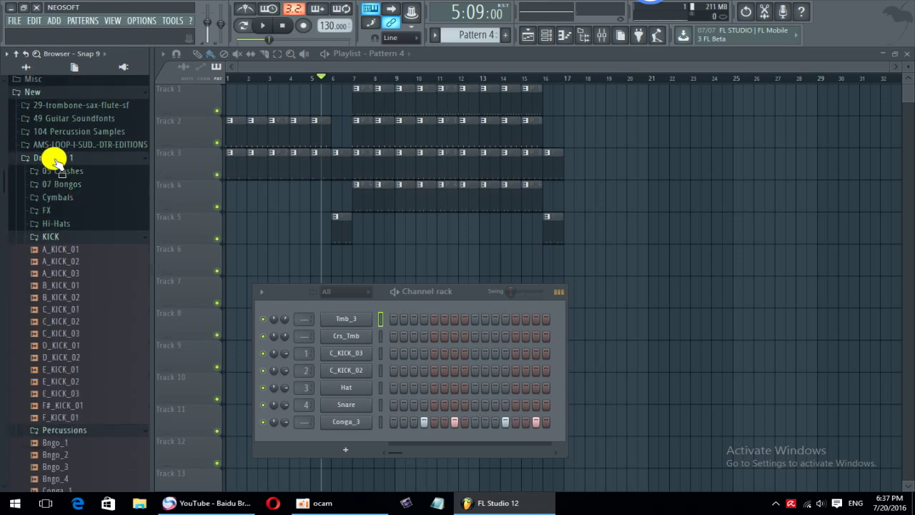
scroll(85, 227, "down", 12)
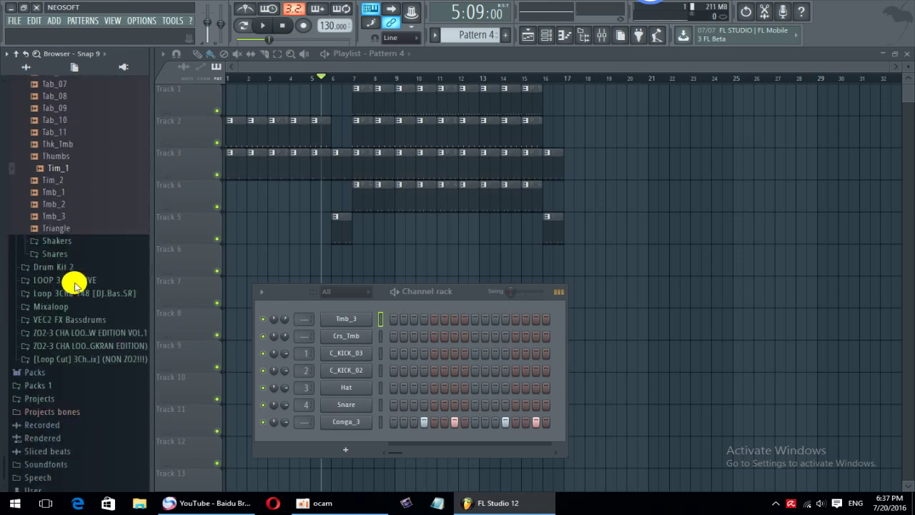
left_click(33, 368)
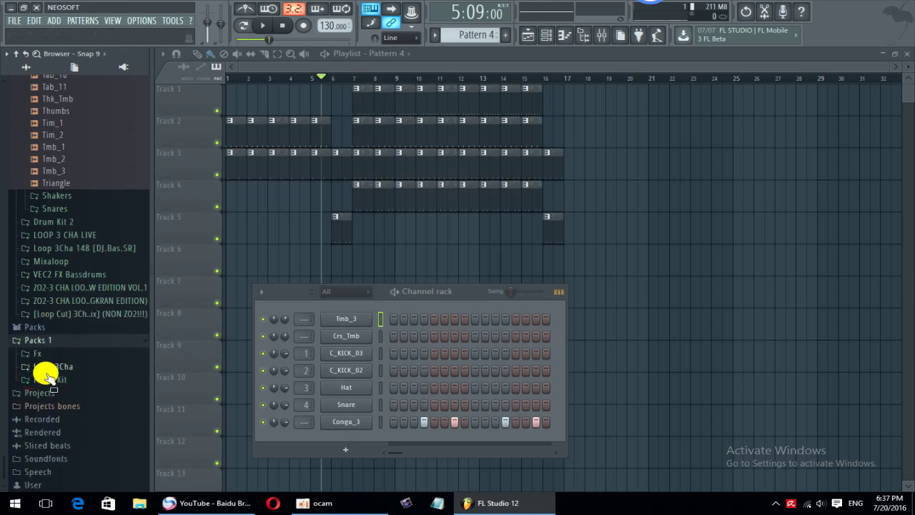
left_click(47, 377)
left_click(55, 341)
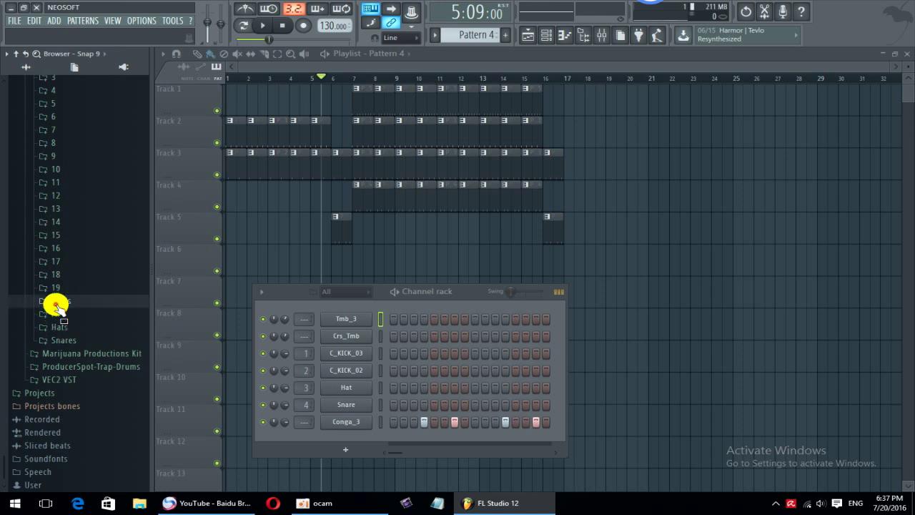
left_click(55, 301)
left_click(75, 265)
Step: Audition the 808 samples, including 808 x Kick, Small 808, Savage 808, King 808, Sub Bass and Tuned Dist 808
left_click(70, 96)
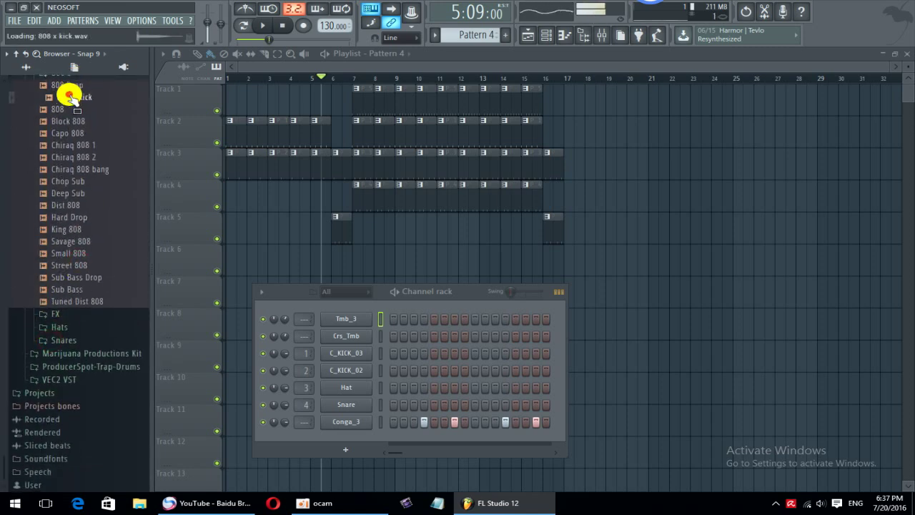
left_click(67, 252)
left_click(70, 240)
left_click(70, 228)
left_click(71, 240)
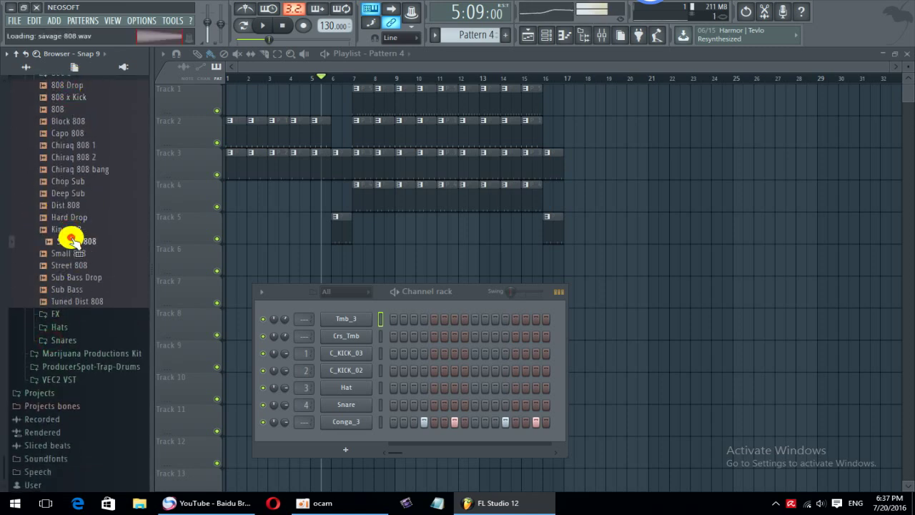
left_click(78, 276)
left_click(82, 289)
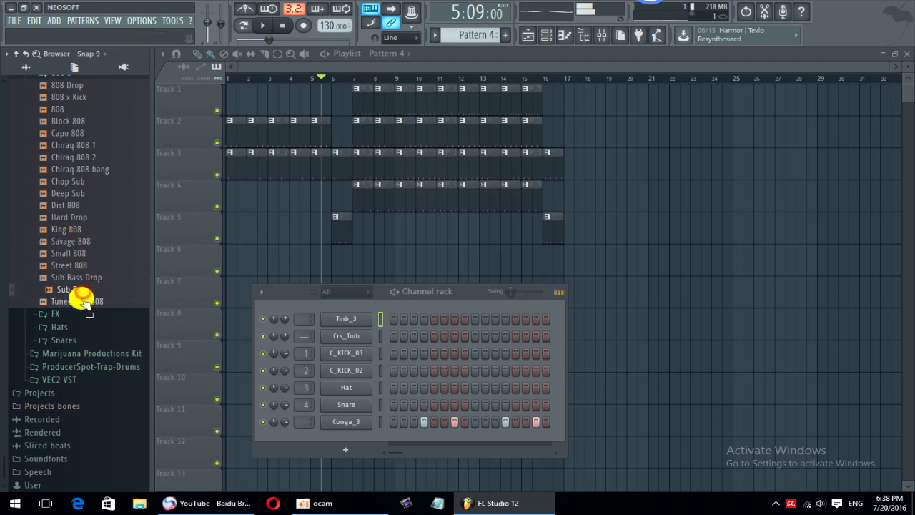
left_click(83, 301)
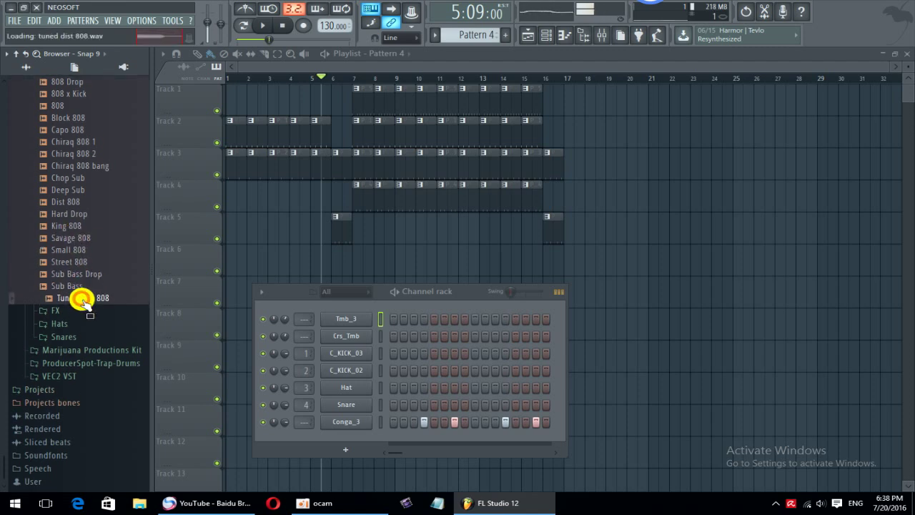
Step: Open the Kicks folder of the Marijuana Productions Kit and audition kicks such as Kick_03, Kick_05 and Kick_02
left_click(75, 355)
left_click(111, 273)
left_click(98, 313)
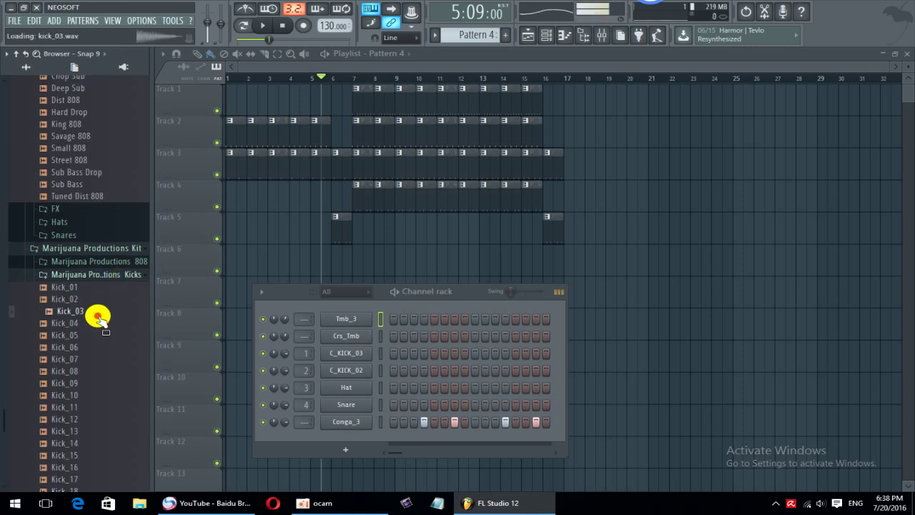
scroll(98, 316, "down", 3)
left_click(66, 216)
left_click(60, 144)
left_click(63, 133)
left_click(64, 122)
scroll(55, 185, "up", 2)
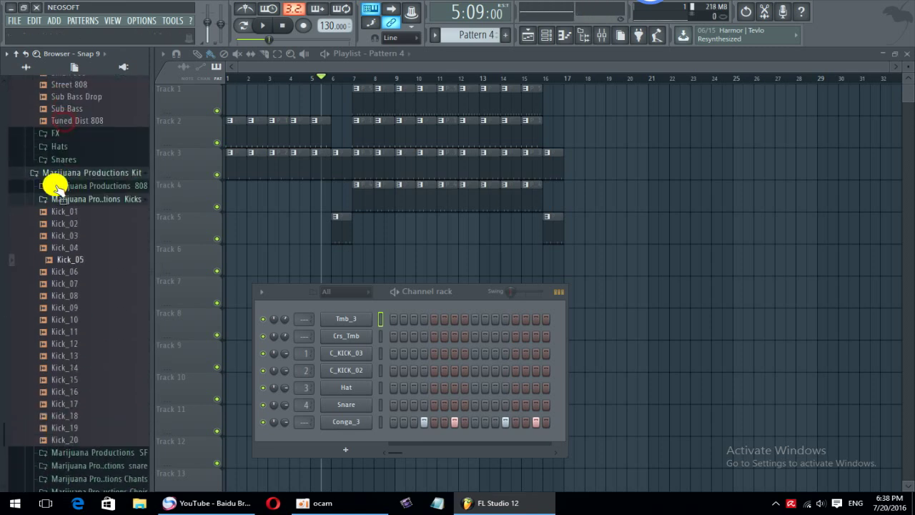
left_click(61, 227)
Step: Audition more kicks from the kit and replace the C_KICK_02 channel's sample with Kick_10
left_click_drag(418, 293, 417, 240)
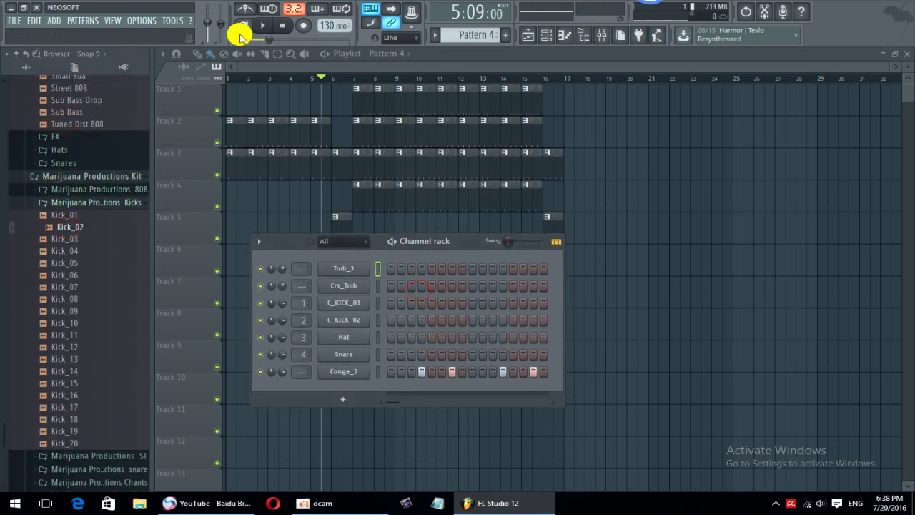
left_click(74, 358)
left_click(61, 323)
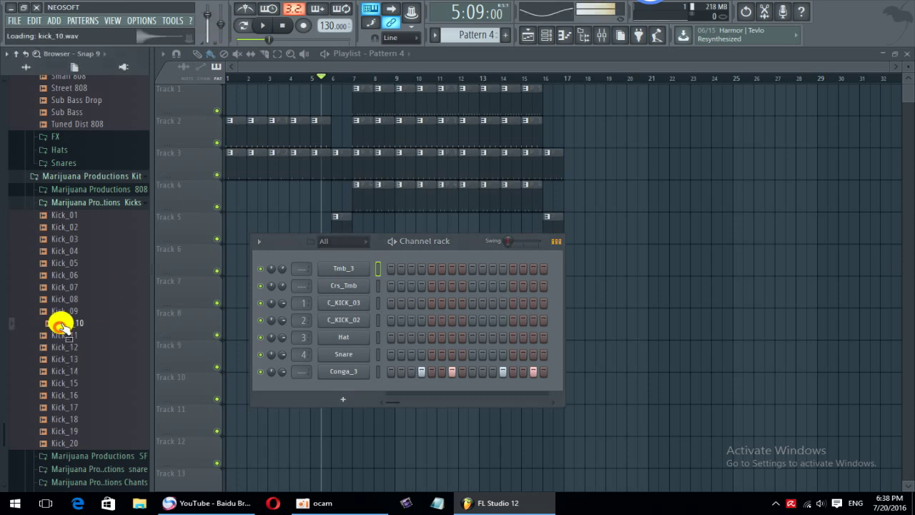
left_click(57, 288)
left_click(70, 323)
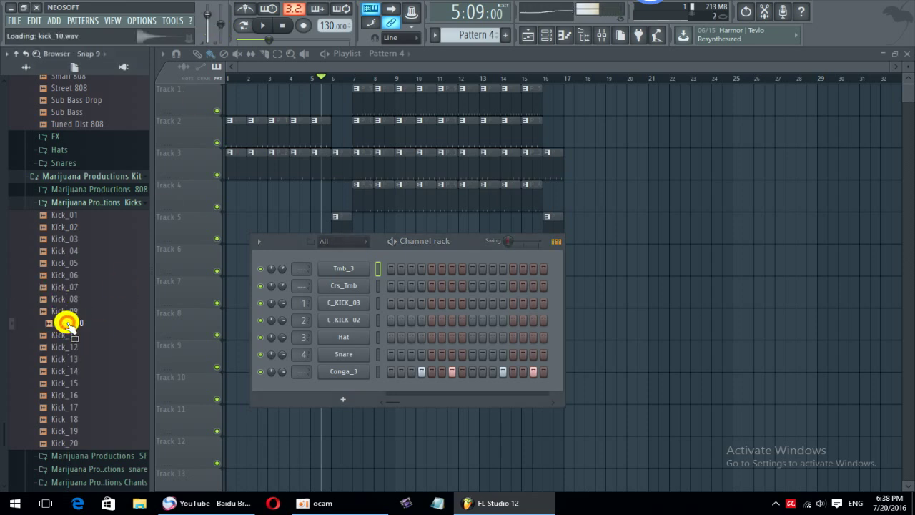
left_click_drag(68, 323, 349, 321)
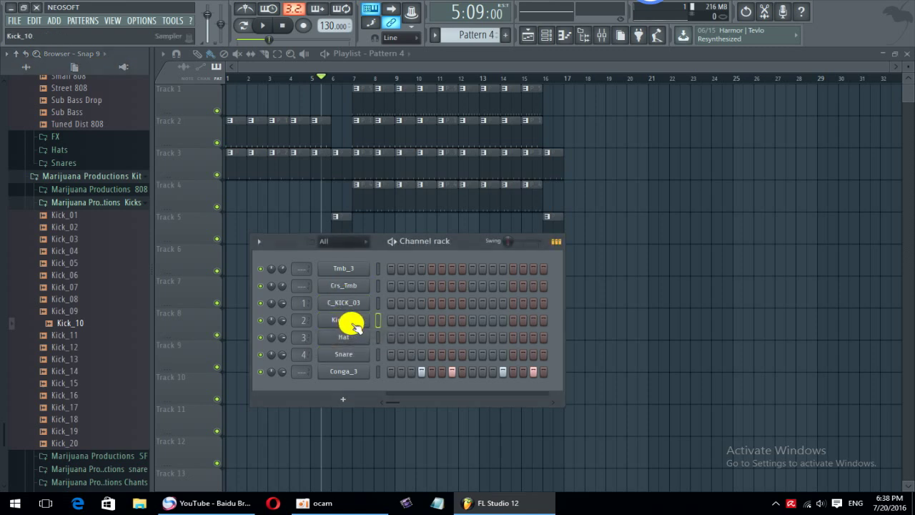
Step: Play the arrangement from bar 5 to check the new kick and hide the Channel rack
key("space")
left_click_drag(460, 239, 471, 255)
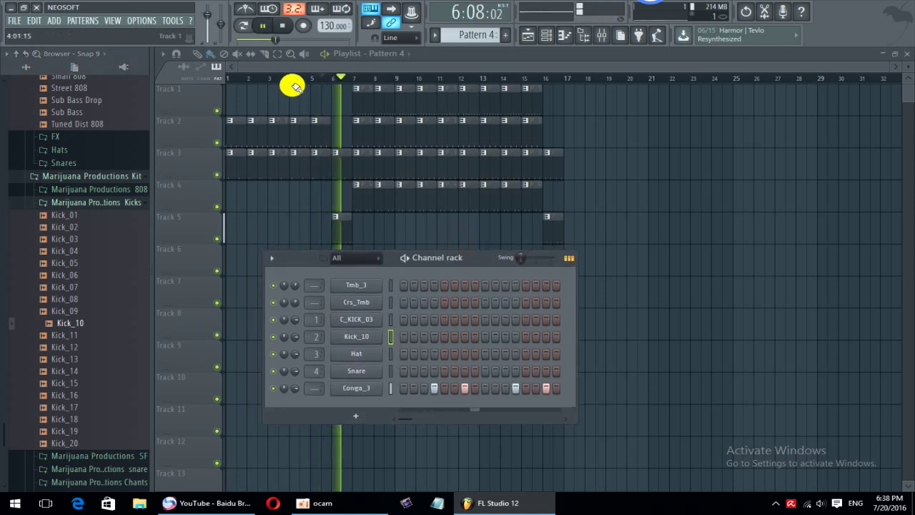
left_click(278, 70)
key("space")
key("space")
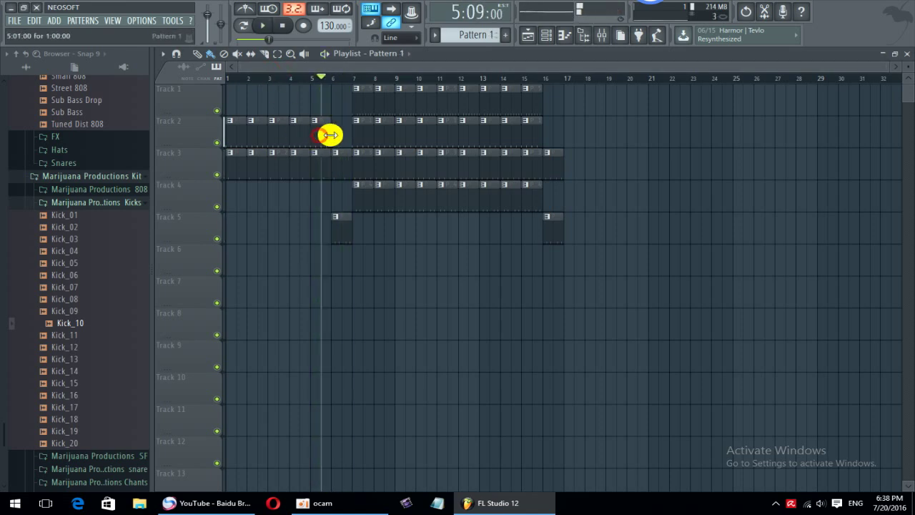
Step: Try a Pattern 1 clip at bar 6 of Track 2, remove it again, and replay the transition into bar 7
left_click(333, 136)
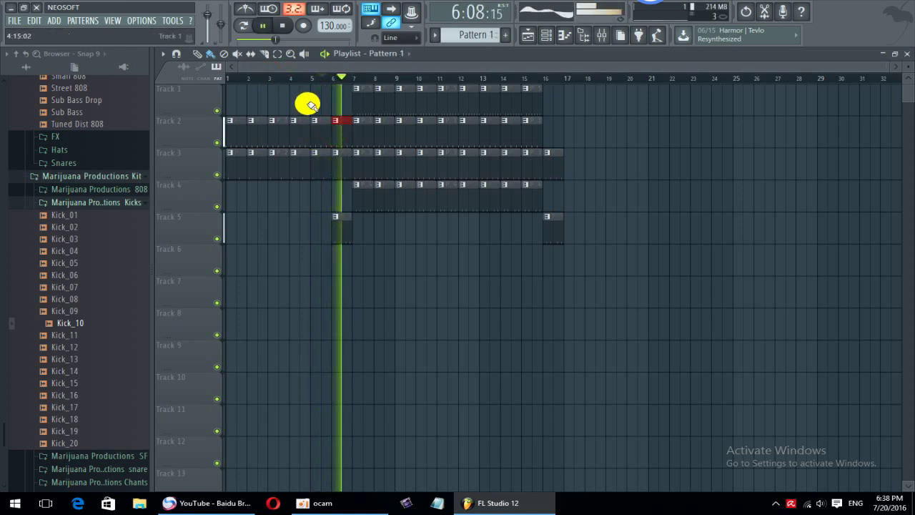
key("space")
key("space")
right_click(337, 138)
right_click(296, 101)
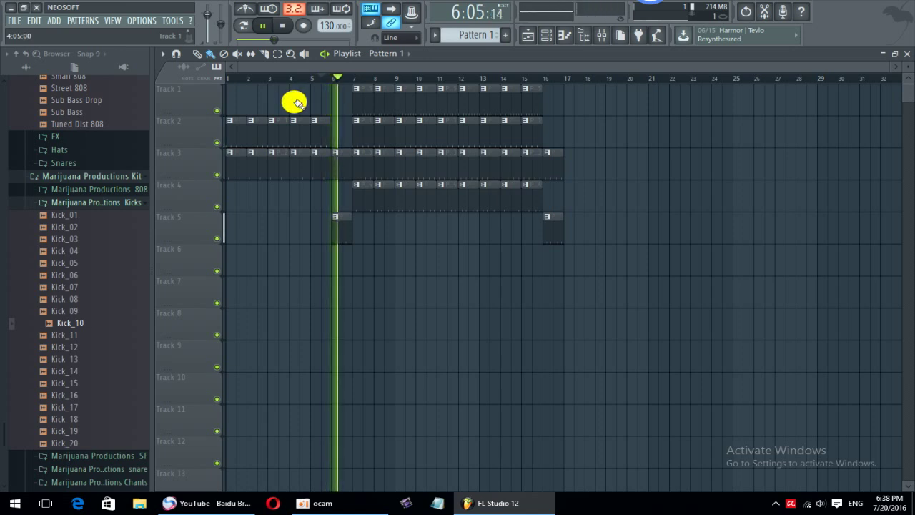
key("space")
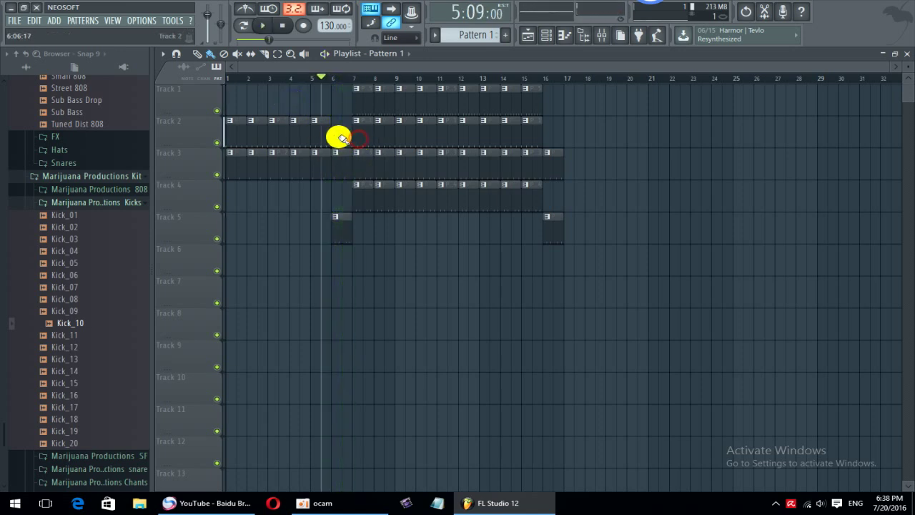
key("space")
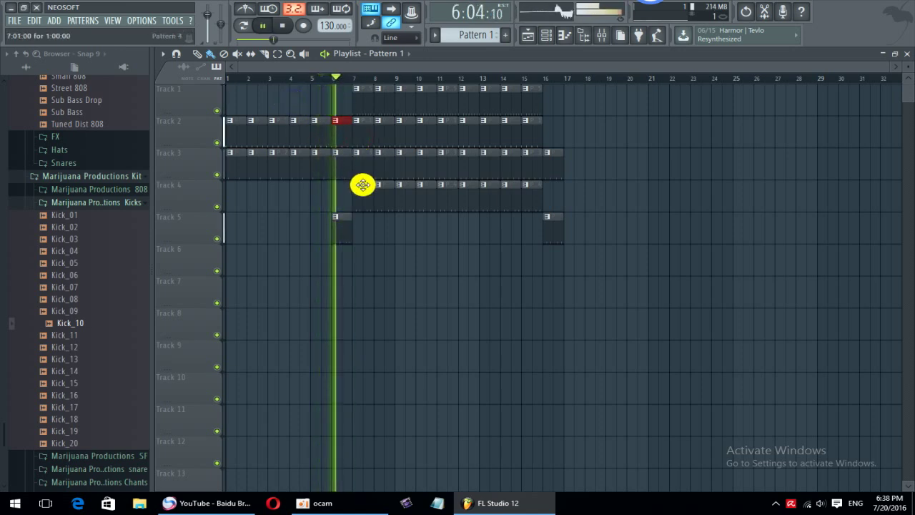
key("space")
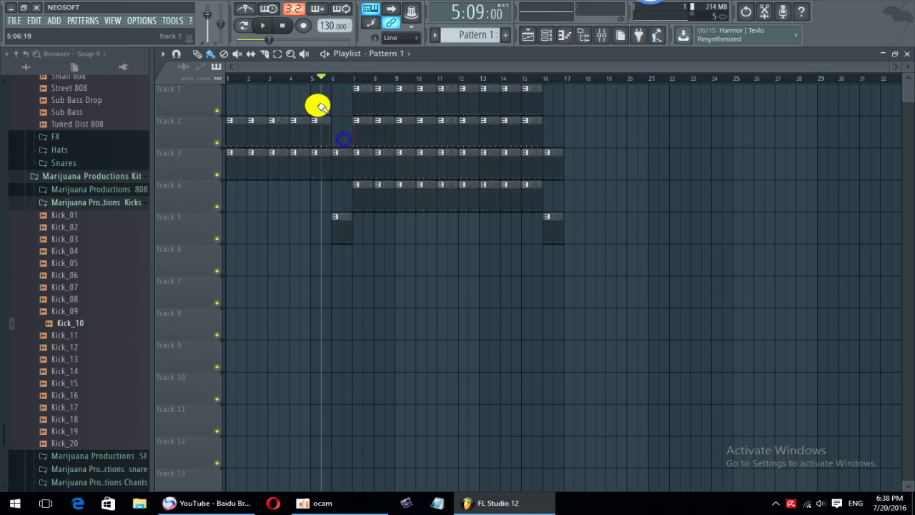
key("space")
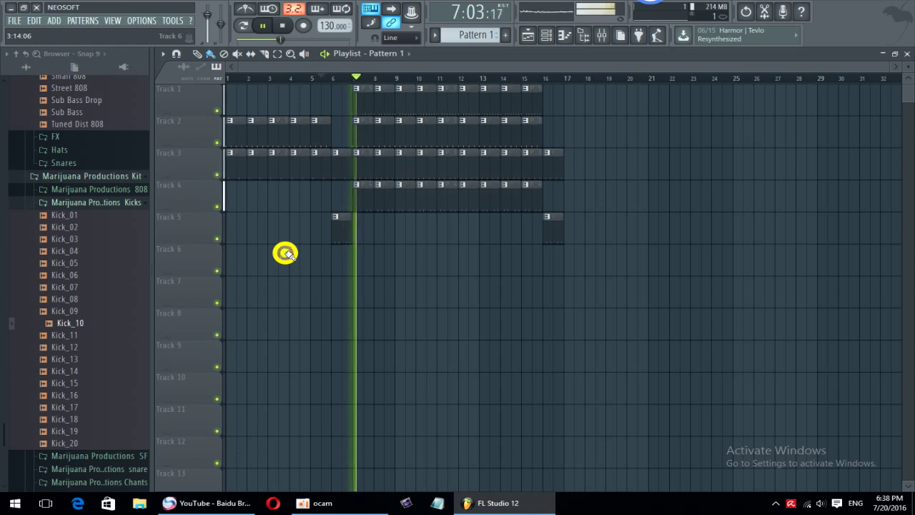
key("space")
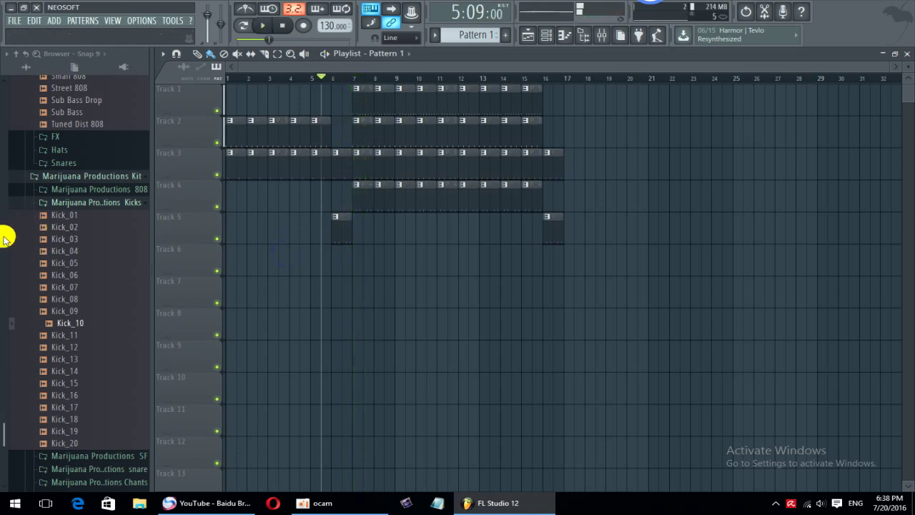
Step: Open the kit's FX folder and audition Crying Drop and several Chiraq Fx samples
scroll(83, 426, "down", 3)
scroll(62, 419, "up", 8)
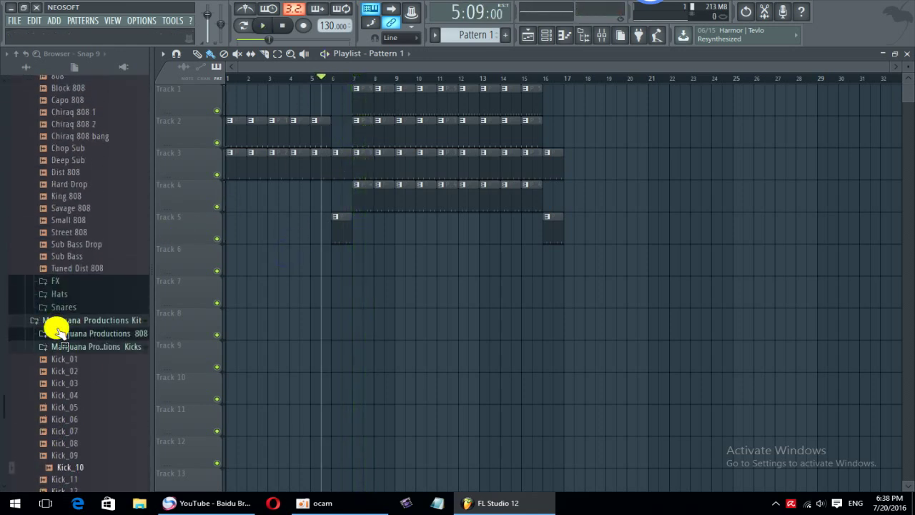
left_click(61, 293)
left_click(61, 310)
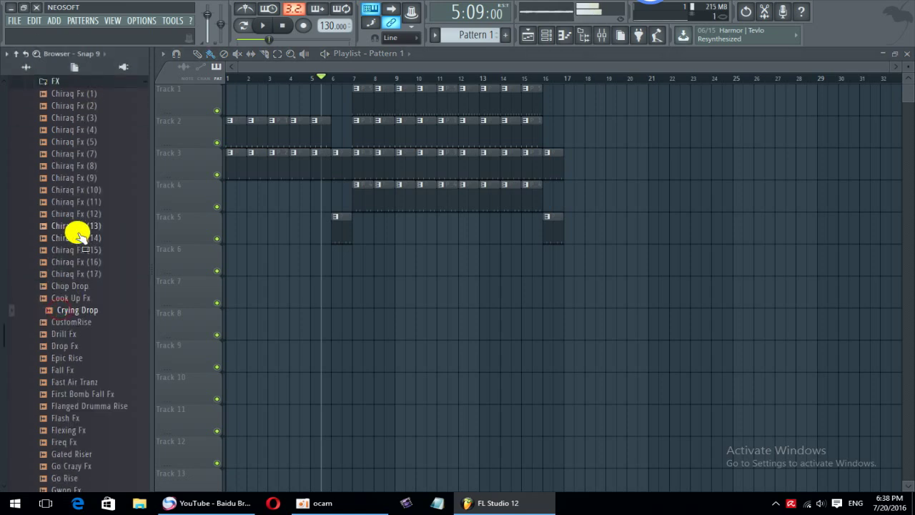
left_click(70, 202)
left_click(70, 178)
left_click(64, 154)
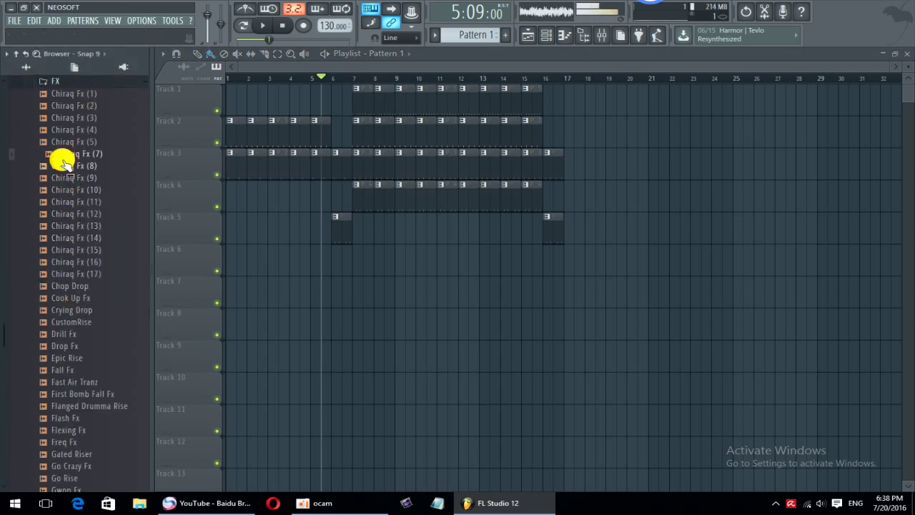
Step: Place the Chiraq Fx (11) sample at bar 7 of Track 6 and fit it to the project tempo
left_click_drag(63, 161, 351, 250)
left_click(358, 248)
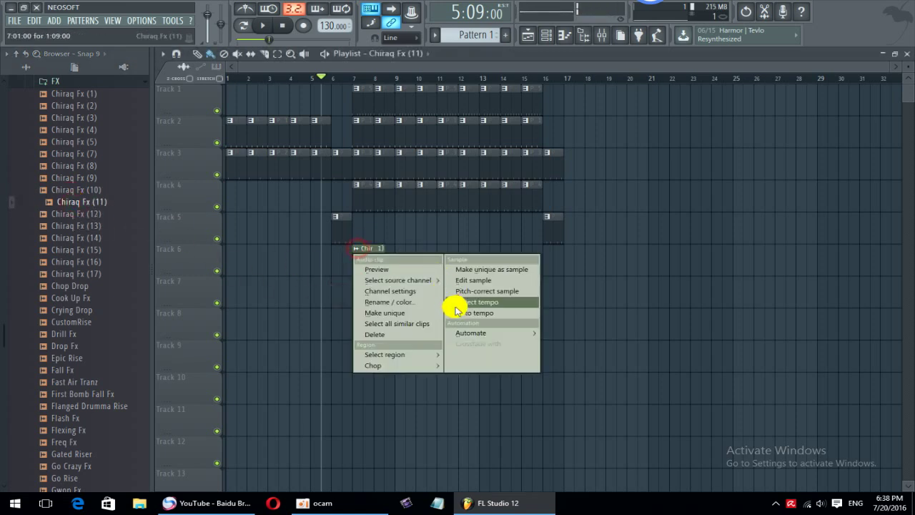
left_click(462, 313)
Step: Play the arrangement and lower the Chiraq Fx (11) channel volume to about 42%
key("space")
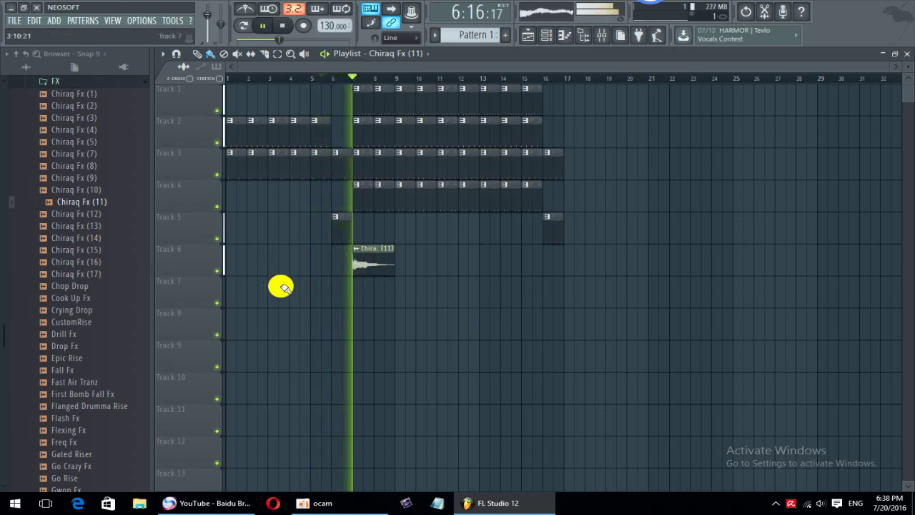
double_click(360, 259)
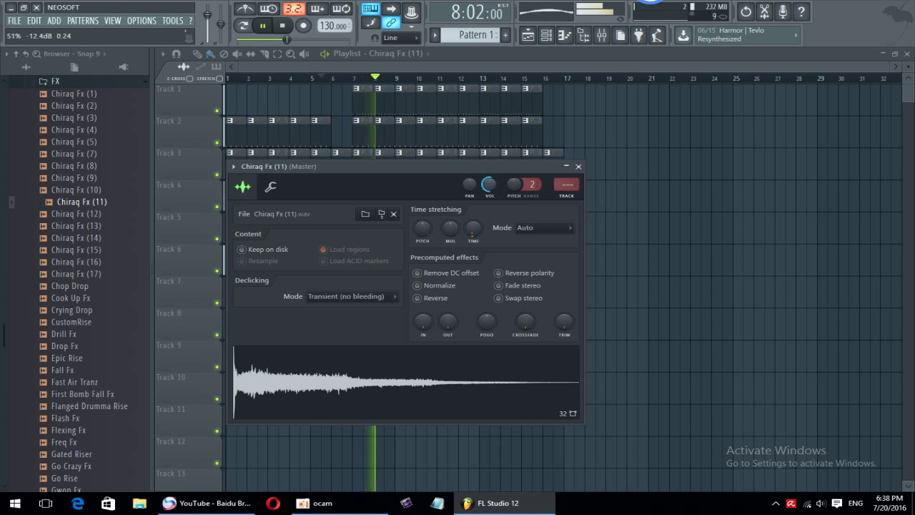
left_click(579, 166)
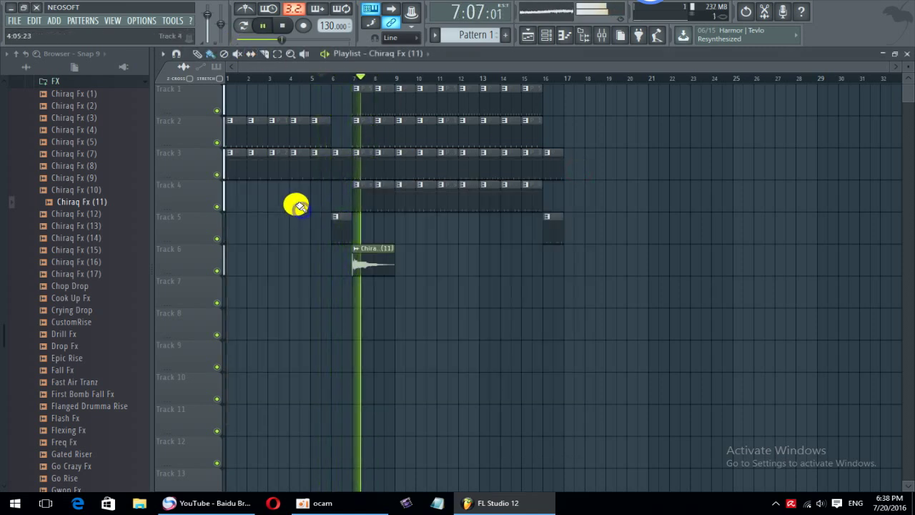
double_click(372, 260)
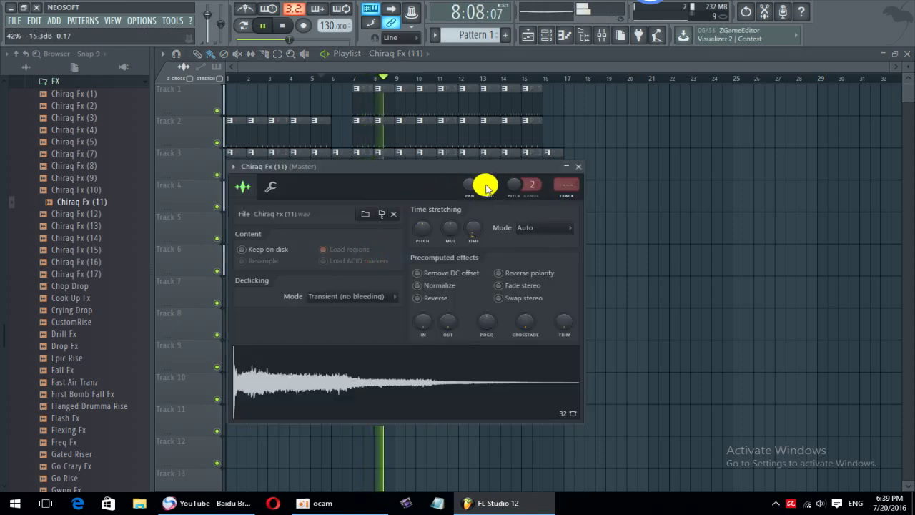
left_click(578, 165)
Step: Add a second Chiraq Fx (11) clip at bar 17 of Track 6 and stop playback
left_click(564, 256)
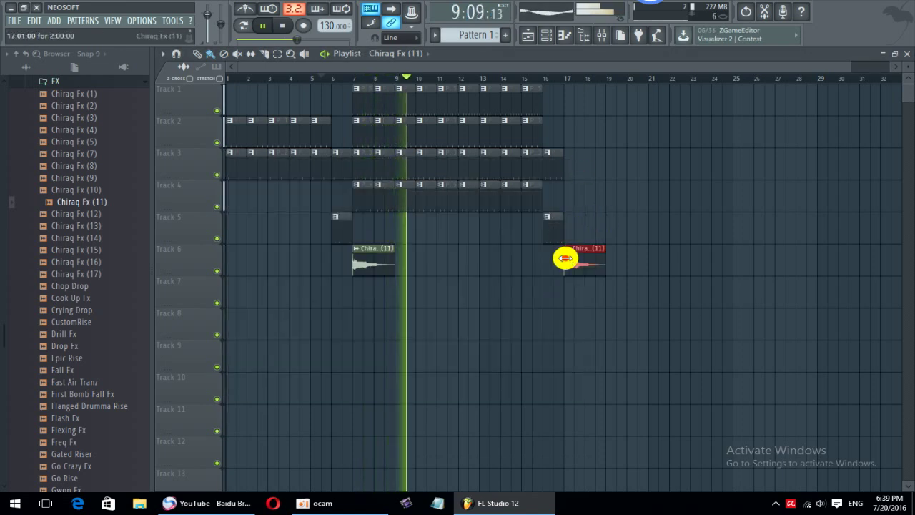
right_click(512, 266)
key("space")
Step: Audition the Fall Fx and Fast Air Tranz samples in the kit's FX folder
left_click(70, 298)
scroll(68, 297, "down", 2)
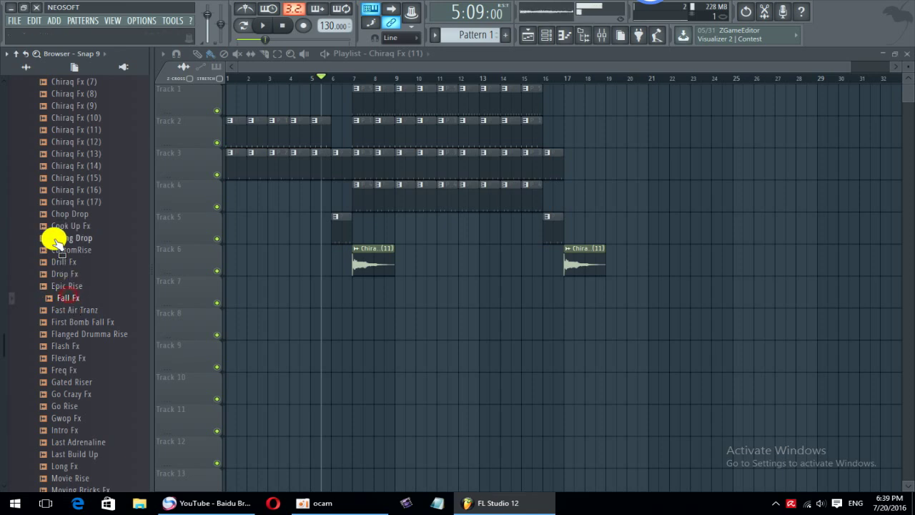
left_click(62, 293)
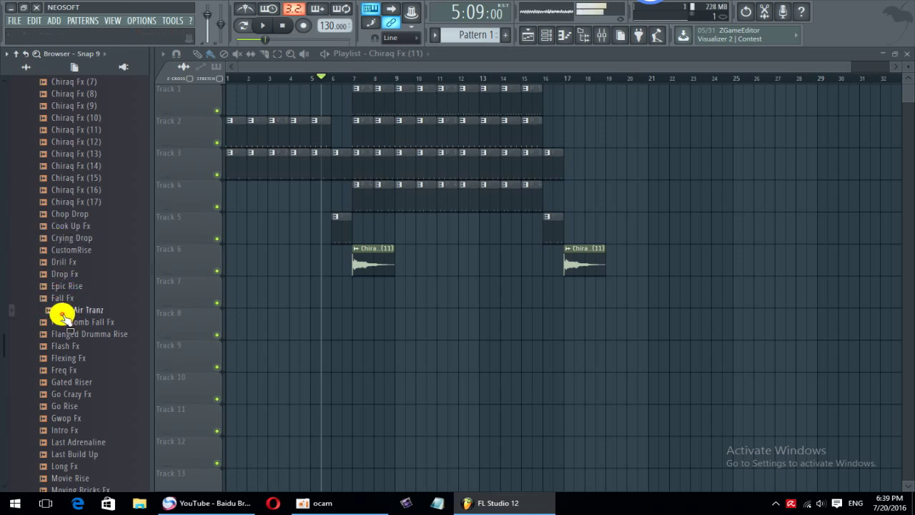
left_click(63, 297)
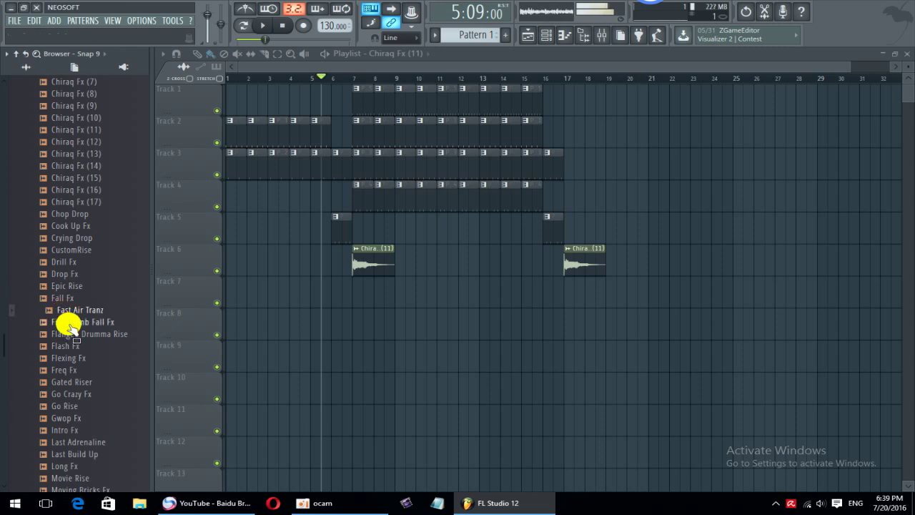
Step: Place the Fast Air Tranz sample on Track 6 near bar 2 and reverse it in its channel settings
left_click_drag(72, 312, 259, 259)
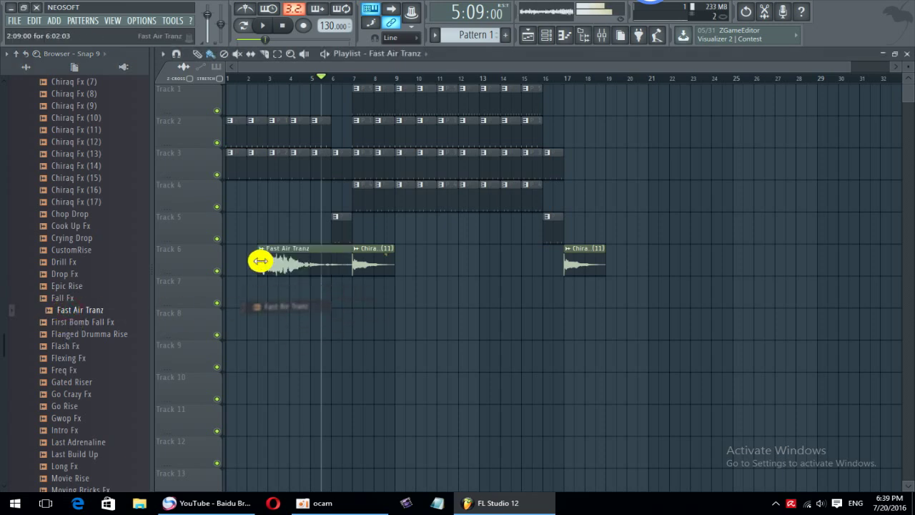
scroll(269, 262, "up", 2)
double_click(261, 251)
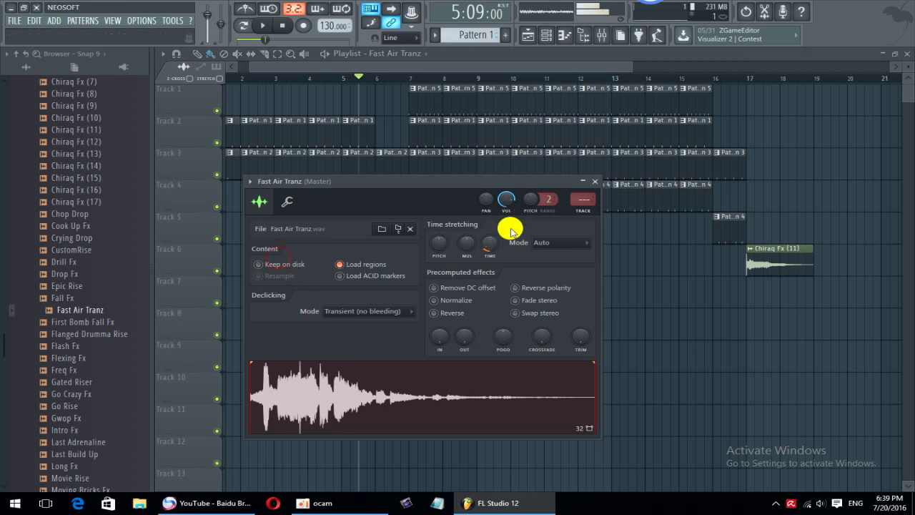
left_click(441, 311)
left_click(594, 182)
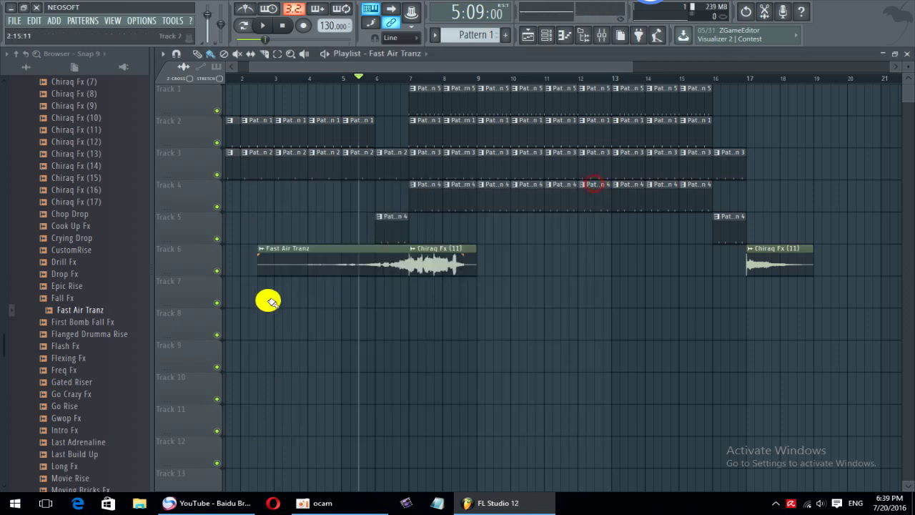
Step: Move the Fast Air Tranz clip to bar 1 of Track 7 and try to fit it to the project tempo
mouse_move(438, 259)
left_mouse_down()
mouse_move(403, 261)
mouse_move(446, 264)
left_mouse_up()
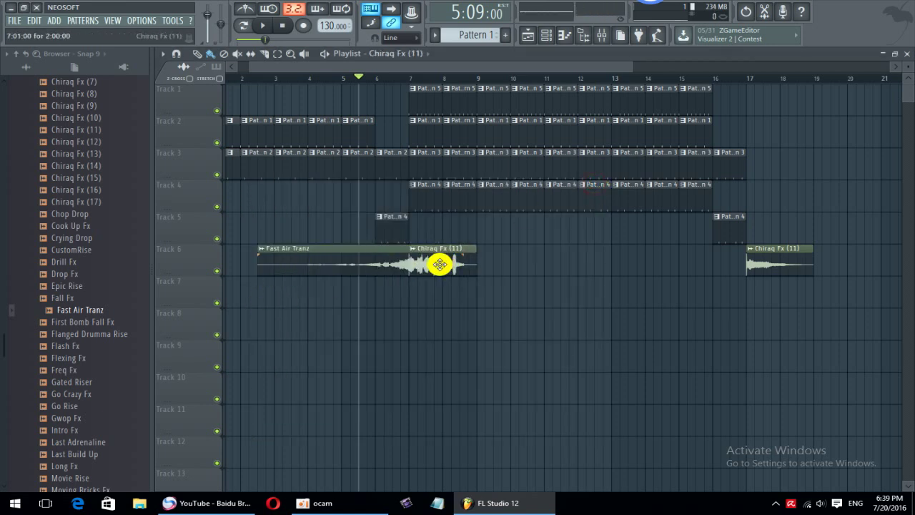
left_click_drag(365, 271, 210, 296)
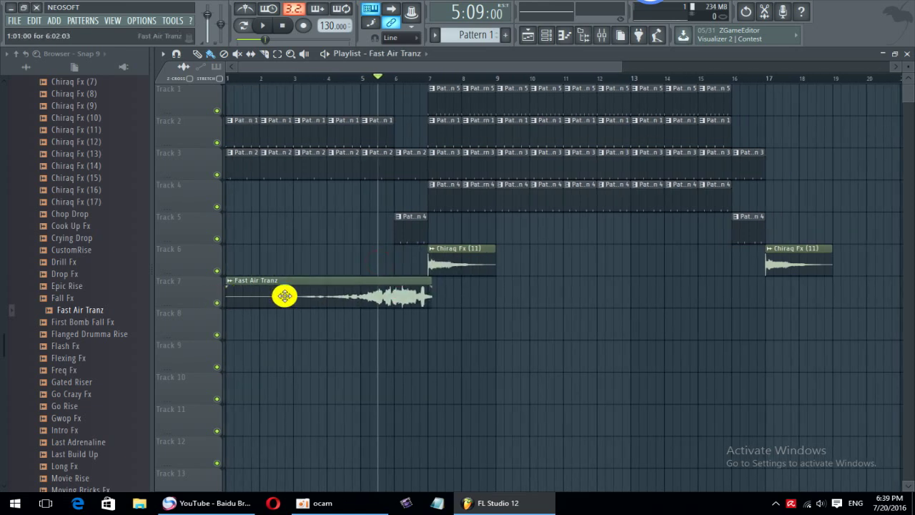
left_click(229, 281)
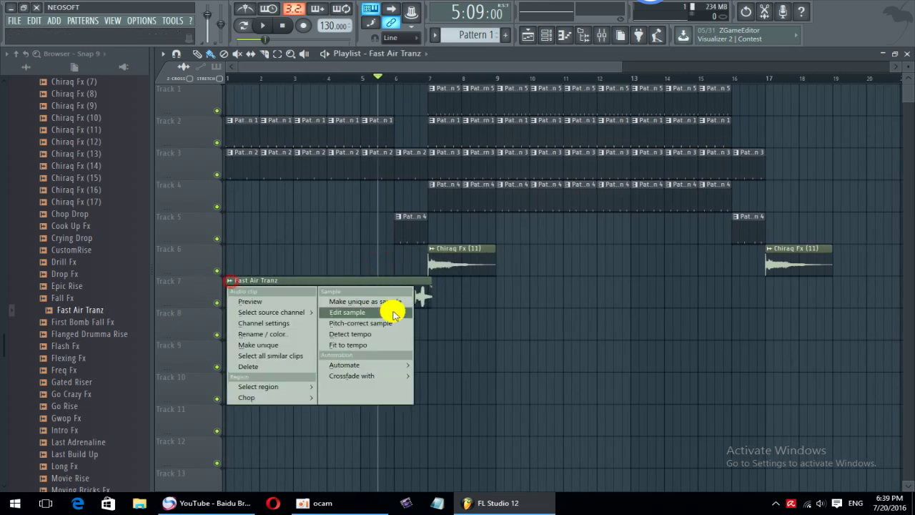
left_click(368, 346)
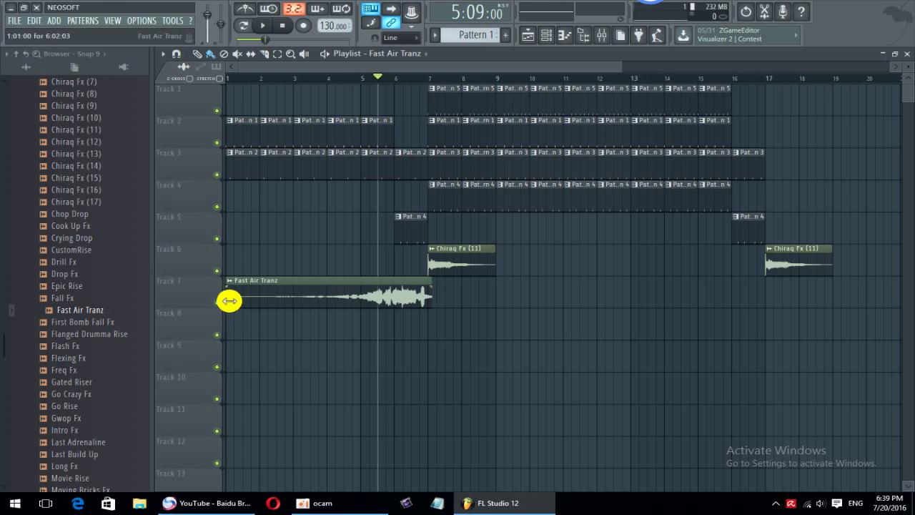
Step: Trim both ends of the Fast Air Tranz clip and slide it right so that it ends around bar 7
left_click_drag(228, 301, 261, 301)
mouse_move(352, 291)
left_mouse_down()
mouse_move(339, 292)
mouse_move(350, 293)
left_mouse_up()
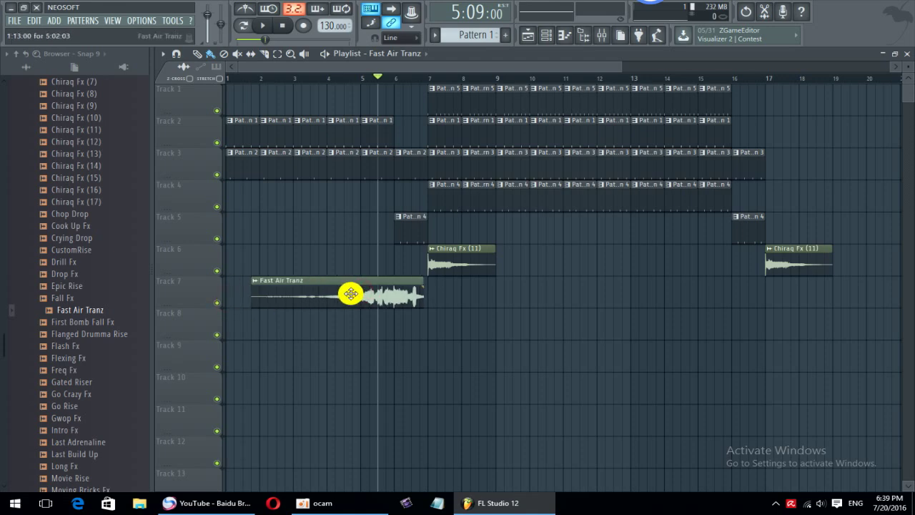
scroll(411, 304, "up", 4)
left_click_drag(429, 296, 445, 296)
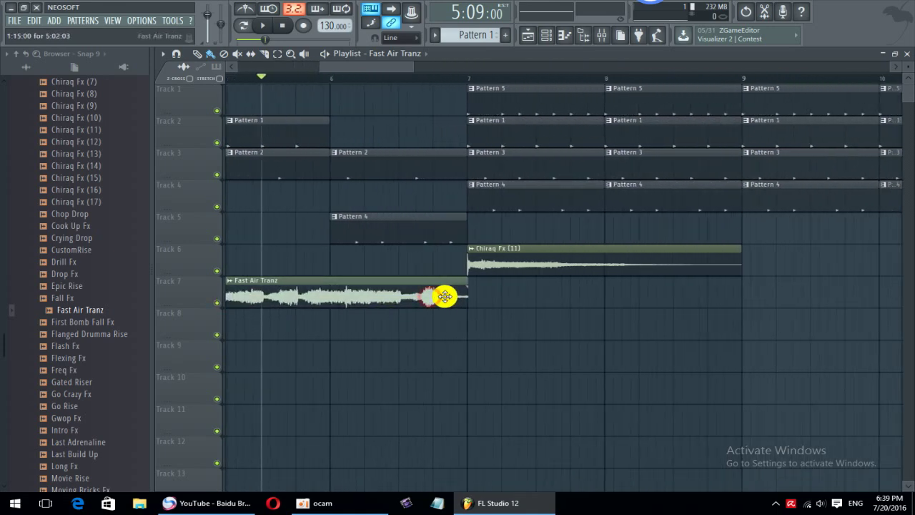
scroll(434, 295, "down", 1)
scroll(422, 294, "down", 4, "ctrl")
scroll(381, 305, "up", 6, "ctrl")
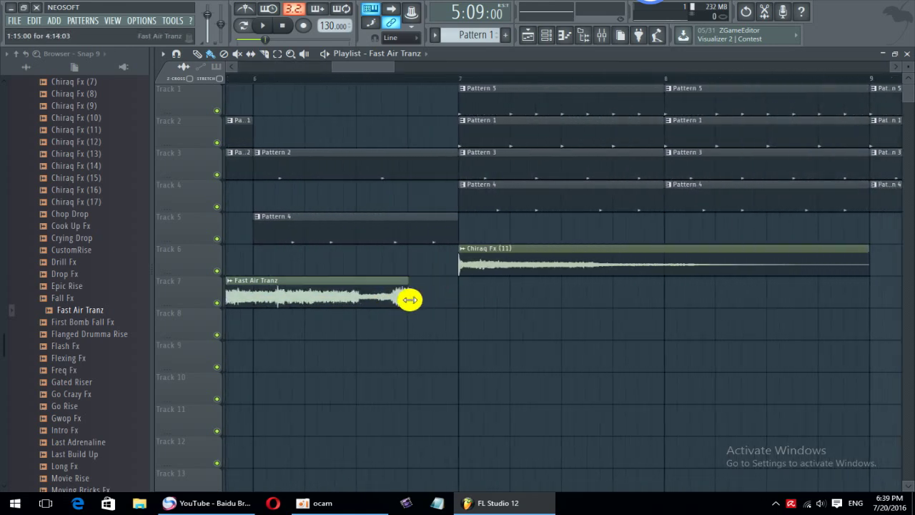
left_click_drag(409, 299, 443, 294)
Step: Check the Fast Air Tranz channel settings and nudge the clip so its end lines up with the start of bar 7
double_click(440, 294)
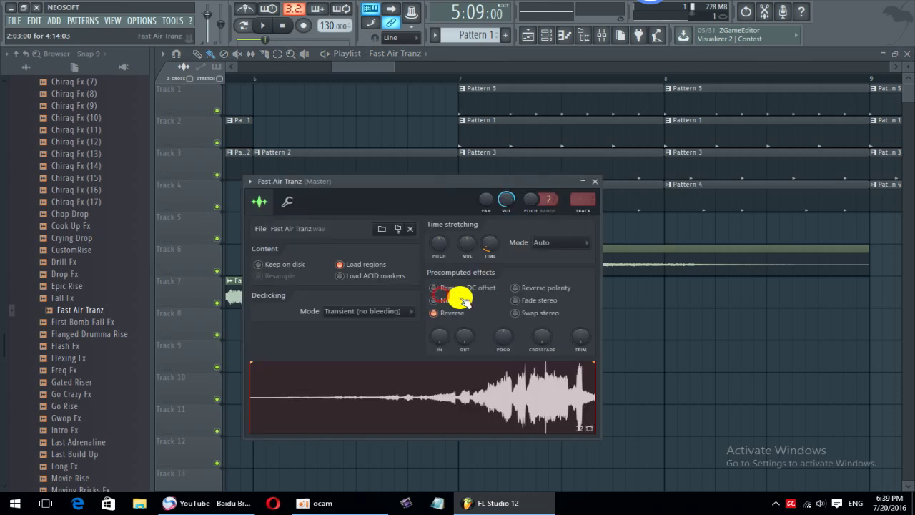
left_click(591, 180)
scroll(459, 306, "up", 5, "ctrl")
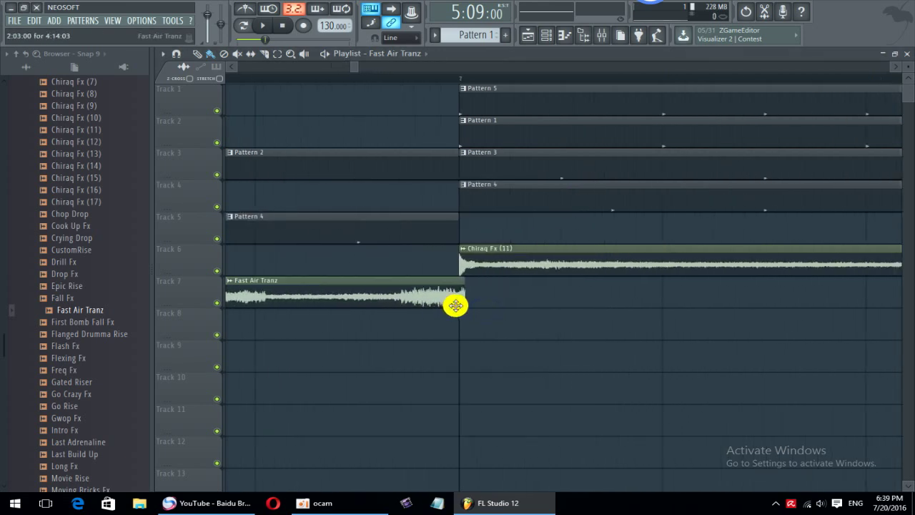
left_click_drag(465, 298, 445, 298)
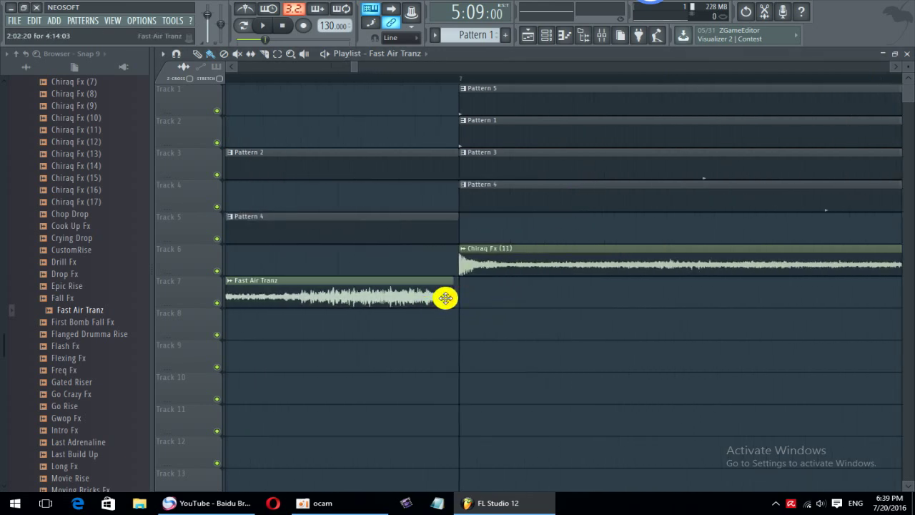
scroll(441, 296, "down", 5, "ctrl")
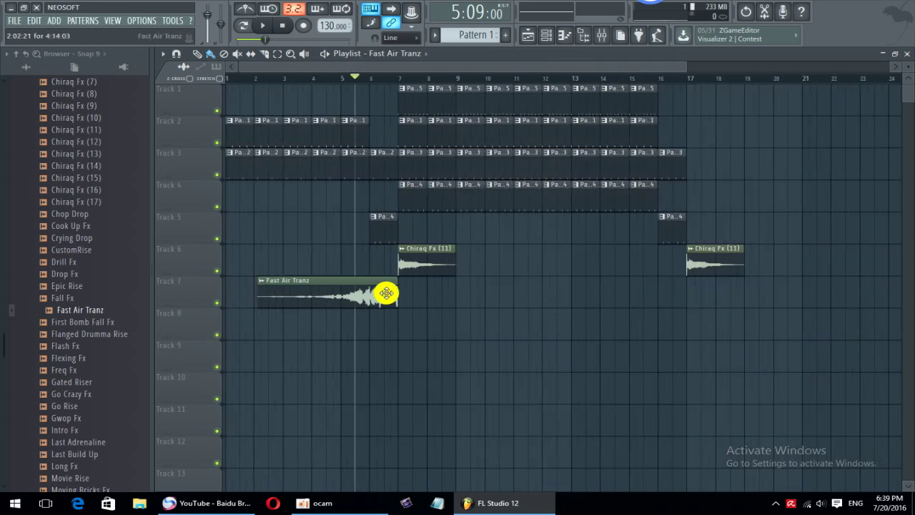
Step: Create a volume automation clip for Fast Air Tranz, move it to Track 8, and lower its starting point for a fade-in
left_click(263, 284)
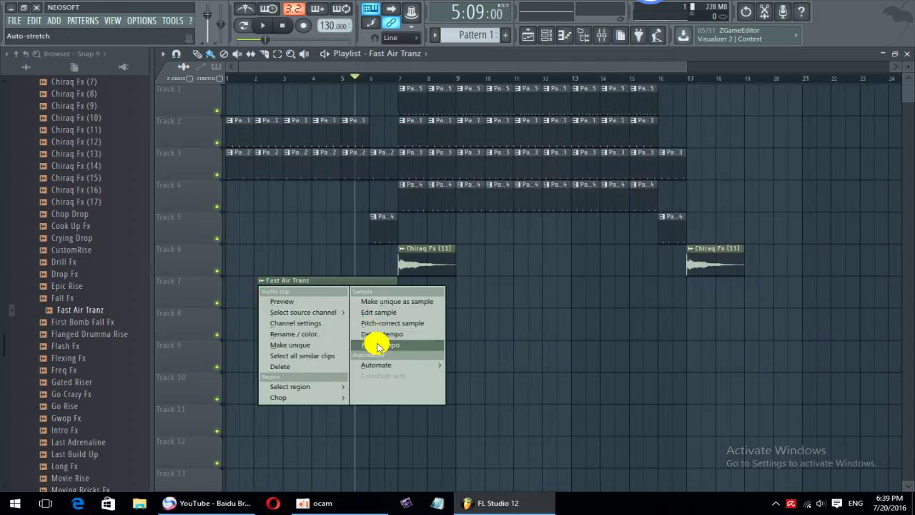
mouse_move(392, 364)
left_click(454, 374)
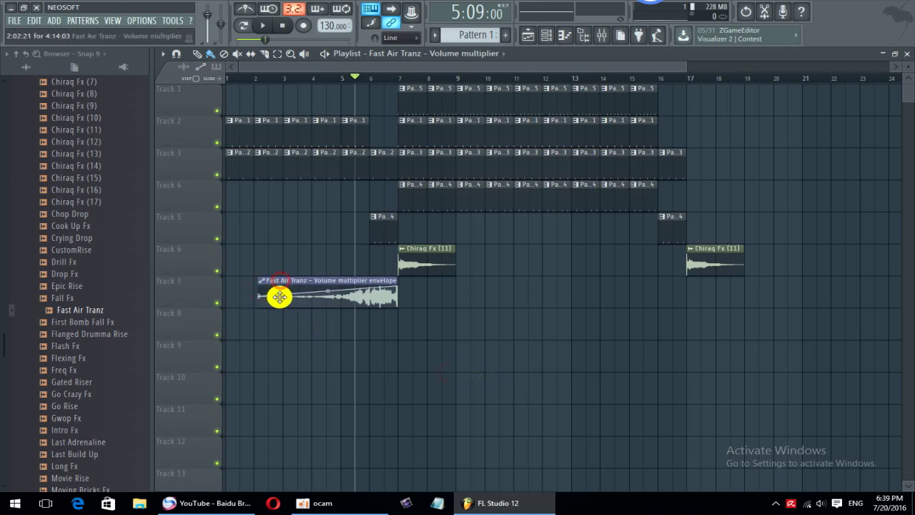
left_click_drag(279, 296, 301, 335)
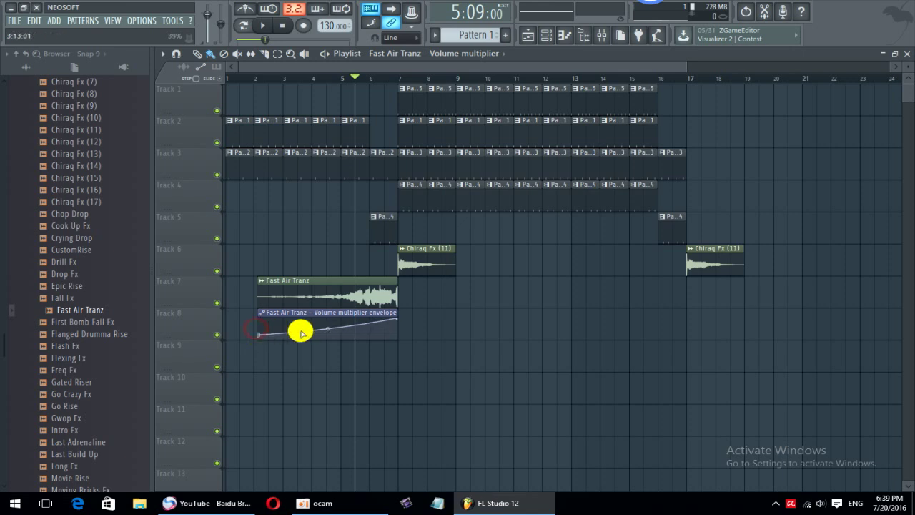
Step: Play the arrangement through the Fast Air Tranz build-up, and restart playback from bar 1
key("space")
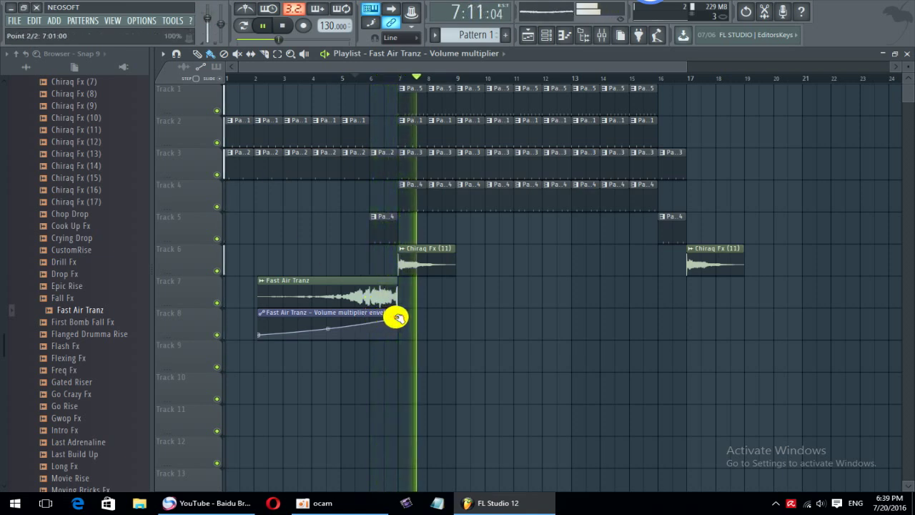
left_click_drag(259, 78, 176, 85)
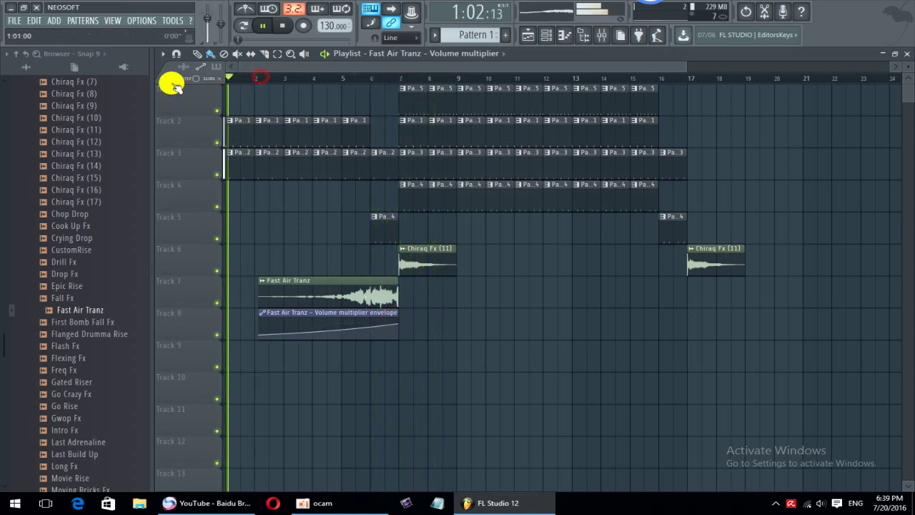
scroll(477, 314, "down", 2)
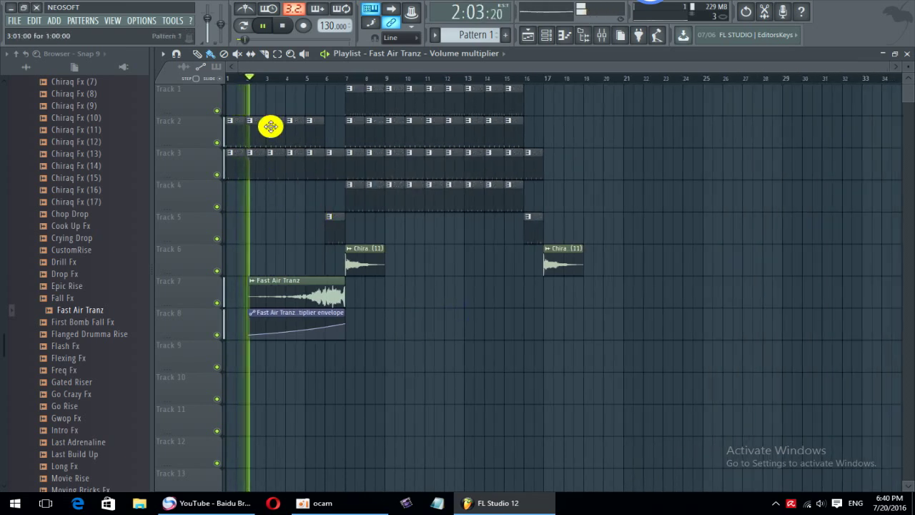
Step: Open the Channel rack, show all channels, and move the rack clear of the arranged clips
left_click(547, 37)
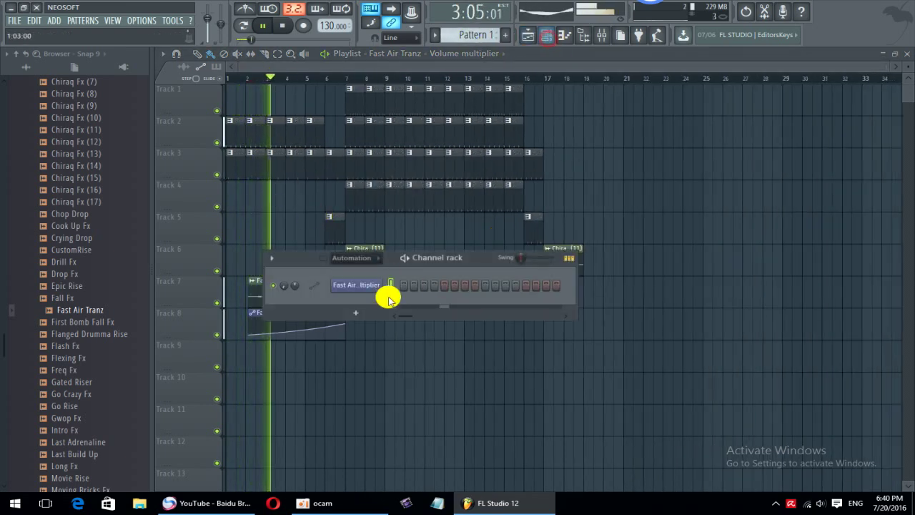
left_click_drag(414, 259, 520, 265)
left_click(511, 262)
left_click(516, 274)
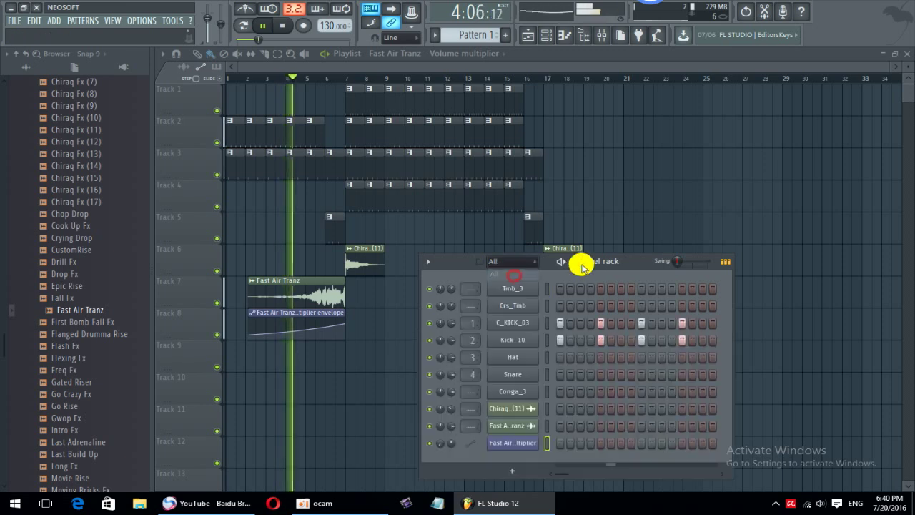
left_click_drag(580, 261, 727, 193)
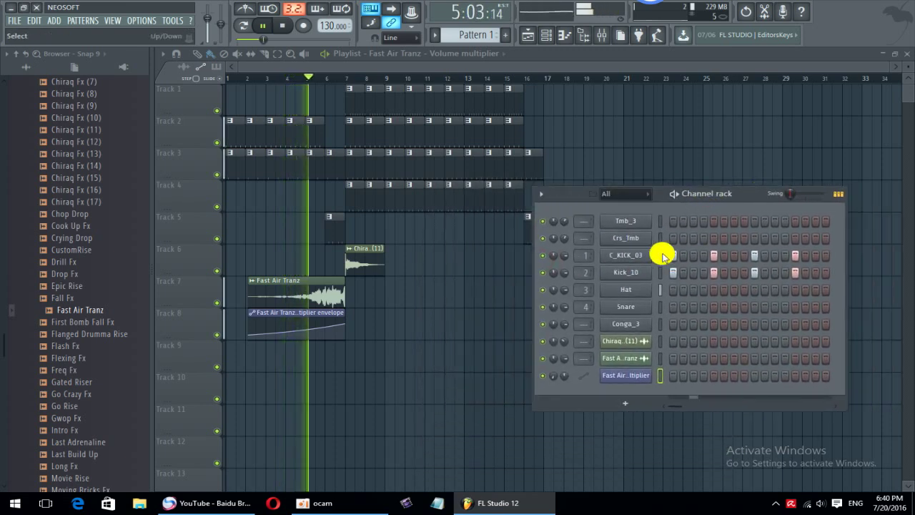
Step: Stop playback and open the C_KICK_03 and Kick_10 channel settings to check the two kick samples
left_click(626, 255)
key("space")
left_click(421, 341)
left_click(625, 272)
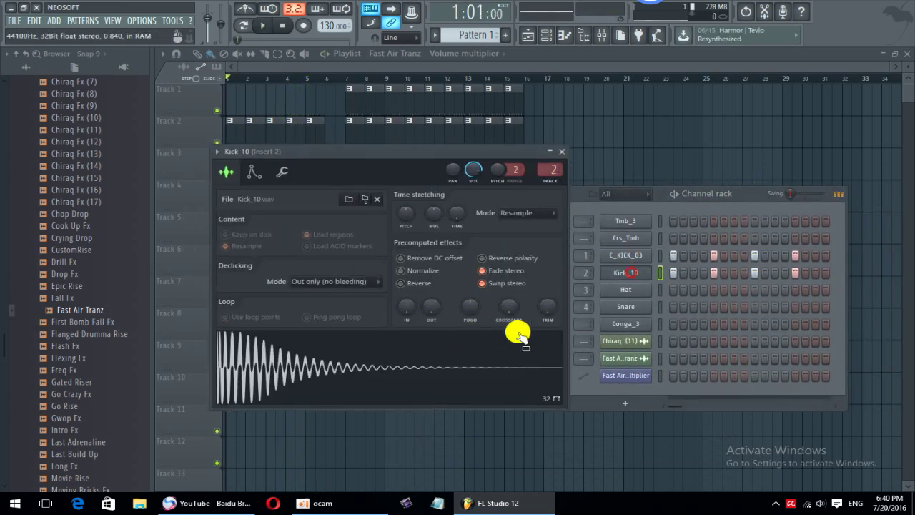
left_click(633, 195)
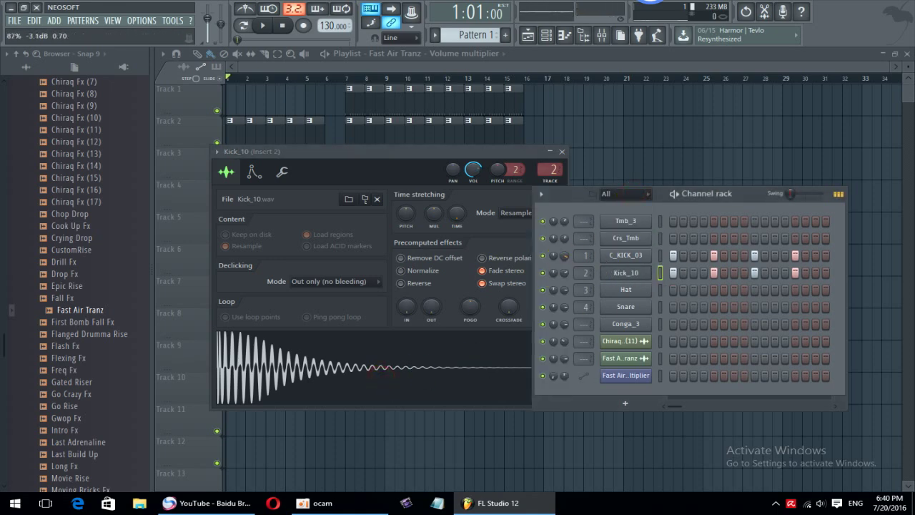
Step: Play the arrangement from the start, return to the Playlist, and stop playback
key("space")
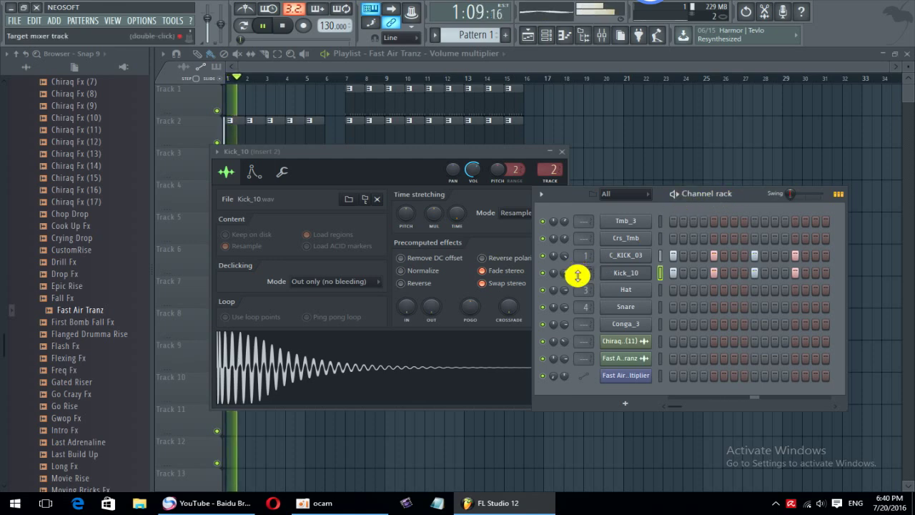
key("F5")
right_click(667, 147)
key("space")
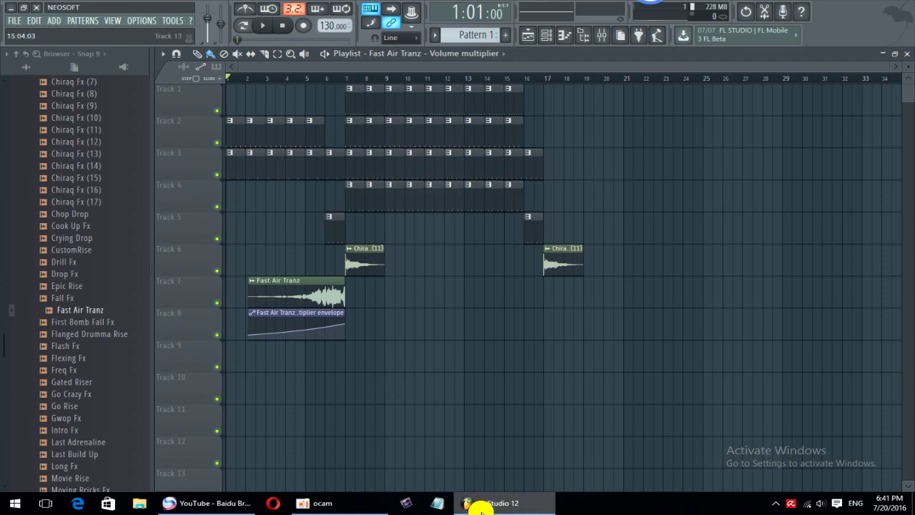
left_click(316, 503)
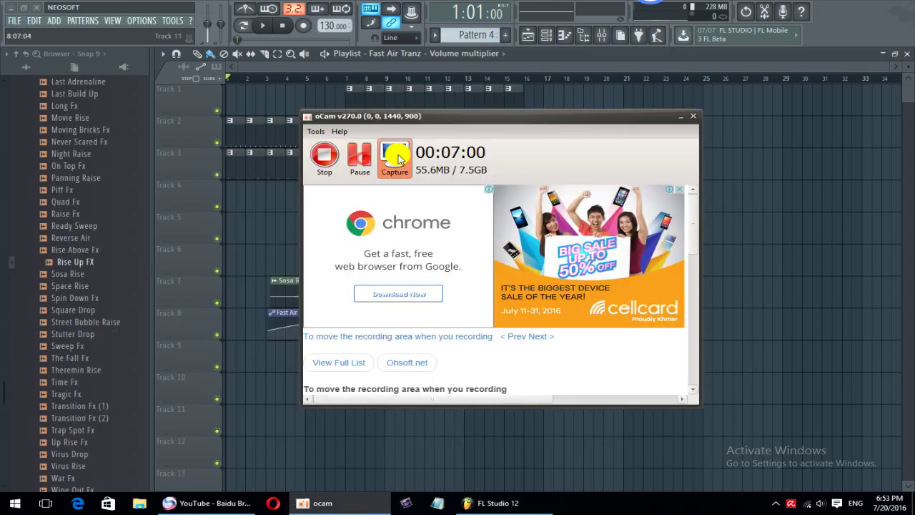
left_click(686, 117)
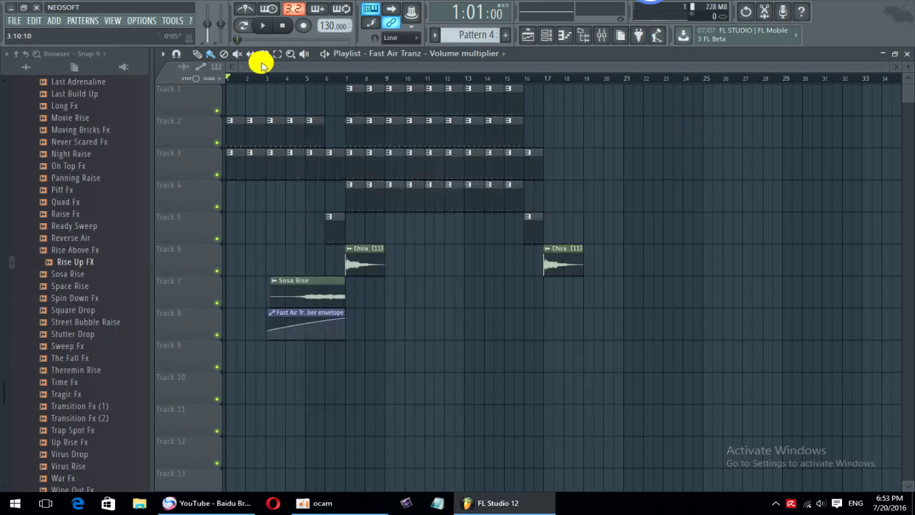
Step: Play the start of the arrangement briefly, stop it, and audition Conga_5 among the percussion samples
key("space")
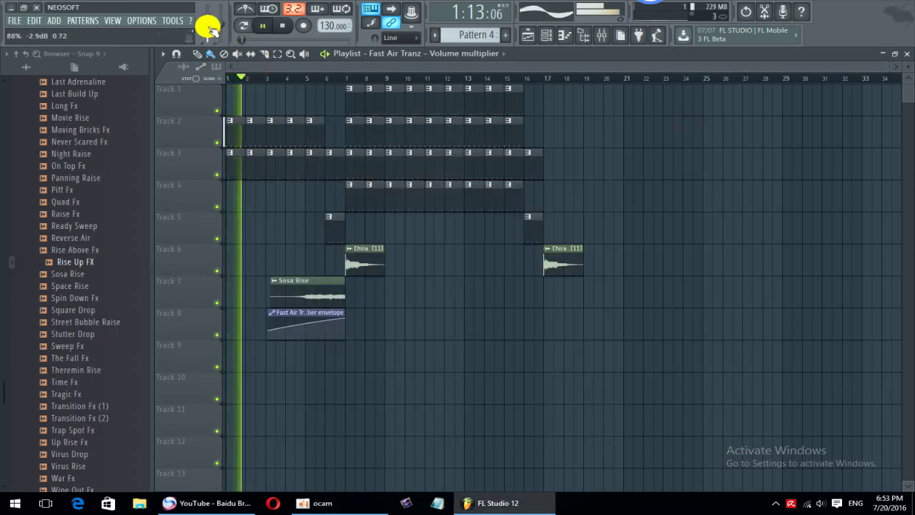
key("space")
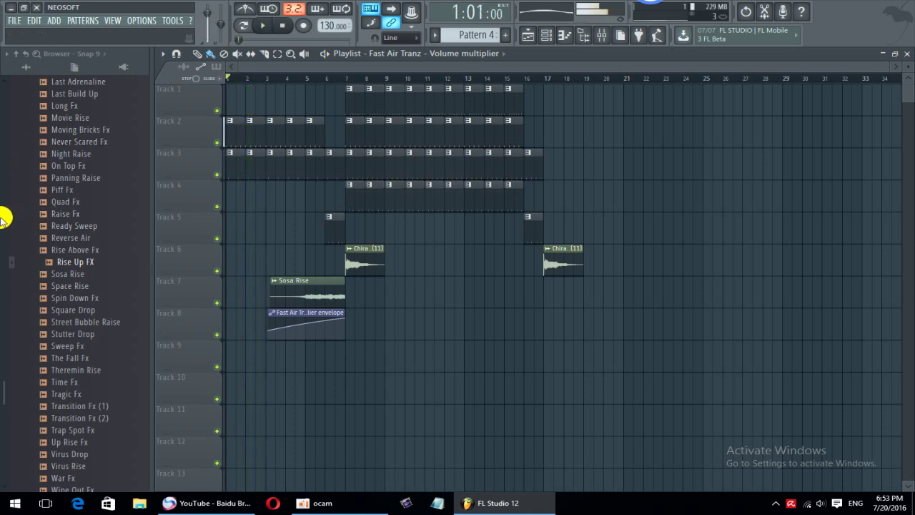
left_click(3, 216)
scroll(4, 168, "down", 3)
left_click_drag(44, 173, 90, 168)
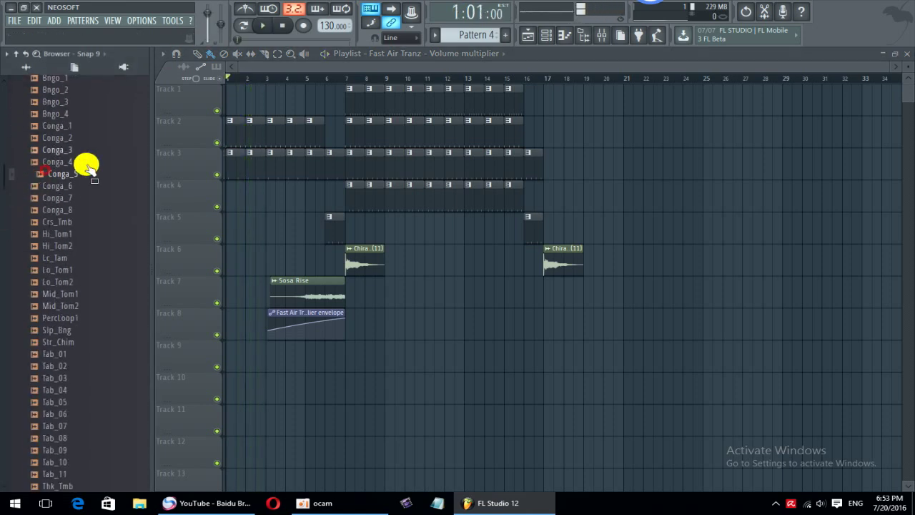
Step: Show the Channel rack and audition further conga and tom samples, including Hi_Tom1
left_click(545, 41)
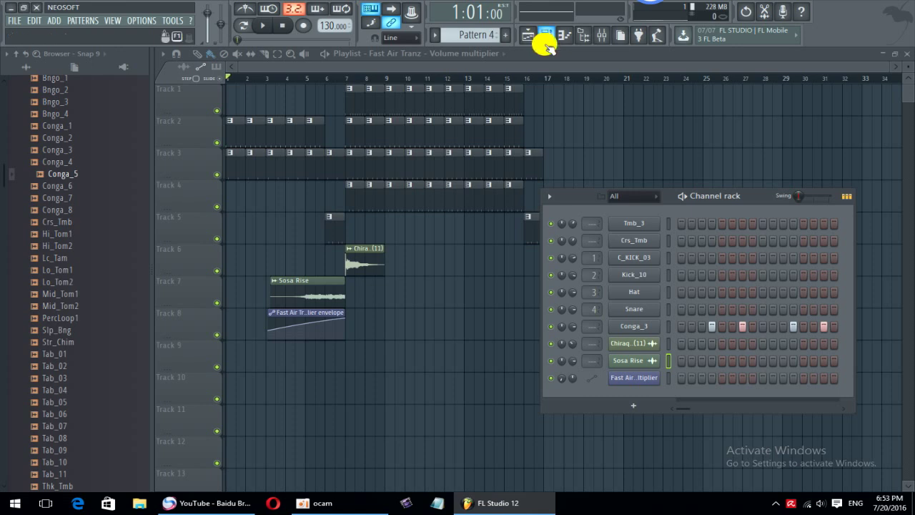
left_click_drag(57, 186, 72, 195)
left_click_drag(69, 198, 61, 240)
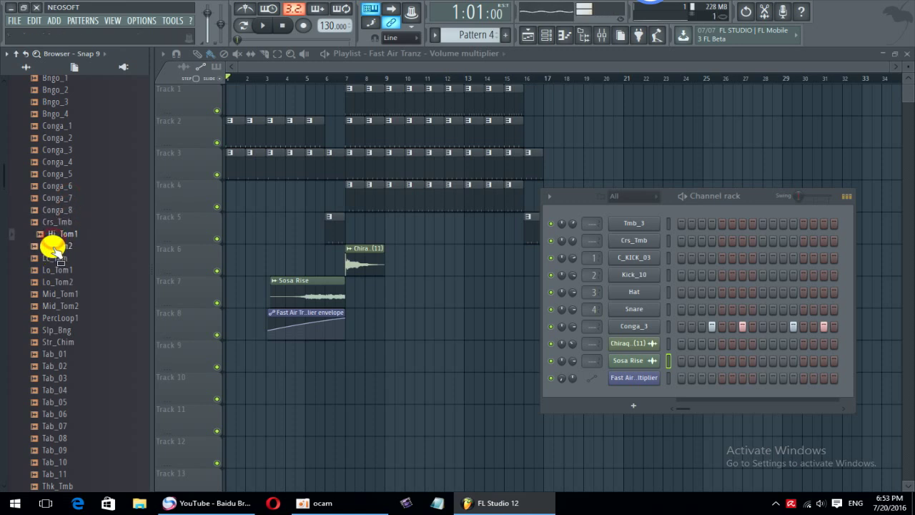
left_click(56, 247)
scroll(57, 247, "down", 4)
left_click(59, 246)
left_click(57, 235)
Step: Audition the tabla and timbale percussion samples, including Tab_01, Tab_09 and Tim_2
left_click(55, 215)
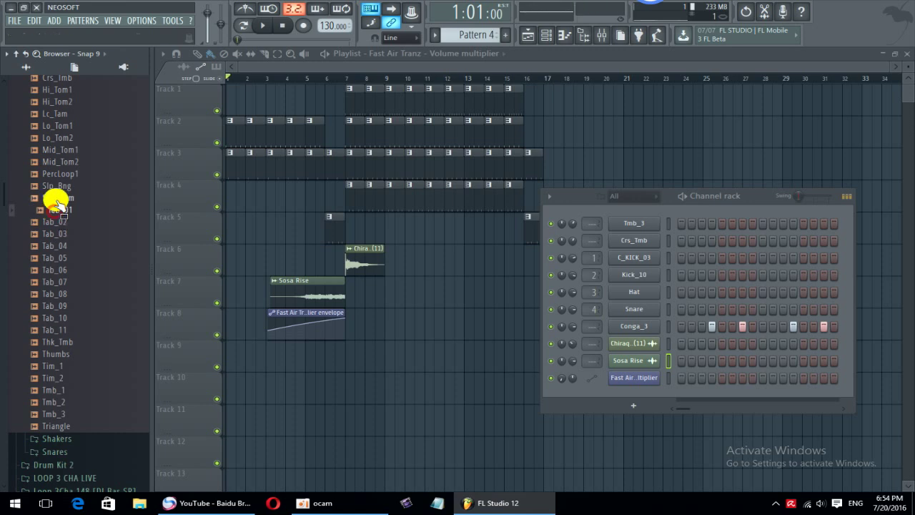
left_click_drag(57, 203, 57, 205)
left_click_drag(55, 282, 57, 279)
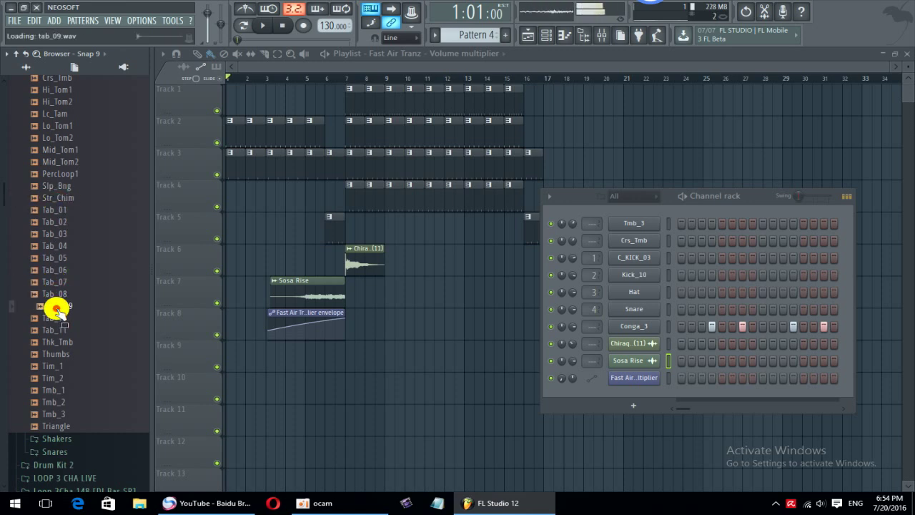
left_click_drag(56, 309, 57, 312)
left_click_drag(62, 340, 56, 319)
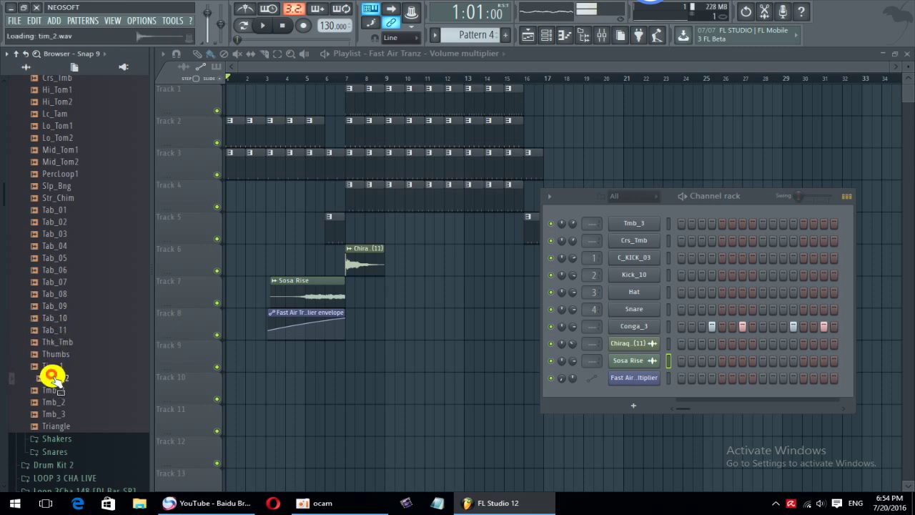
Step: Audition samples in the Snares folder and replace the Conga_3 channel's sample with Clp_Snr1
scroll(72, 350, "down", 8)
left_click(57, 164)
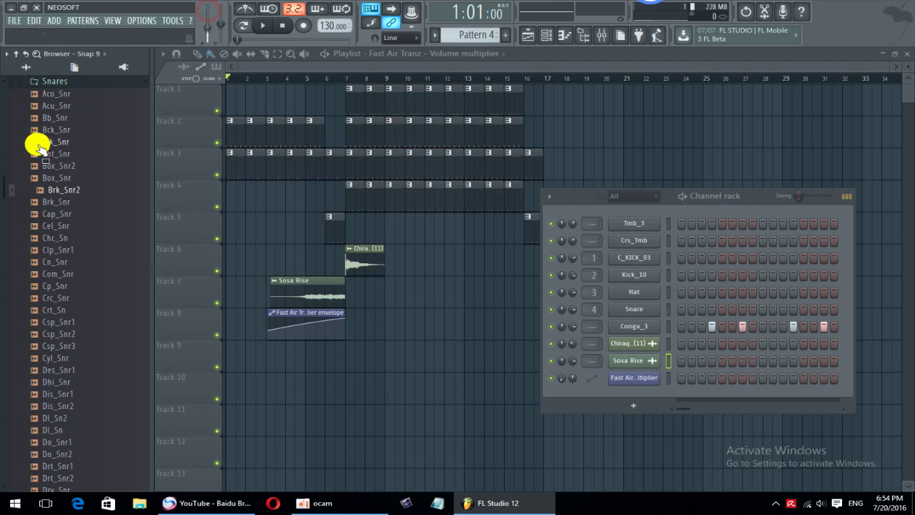
left_click(50, 262)
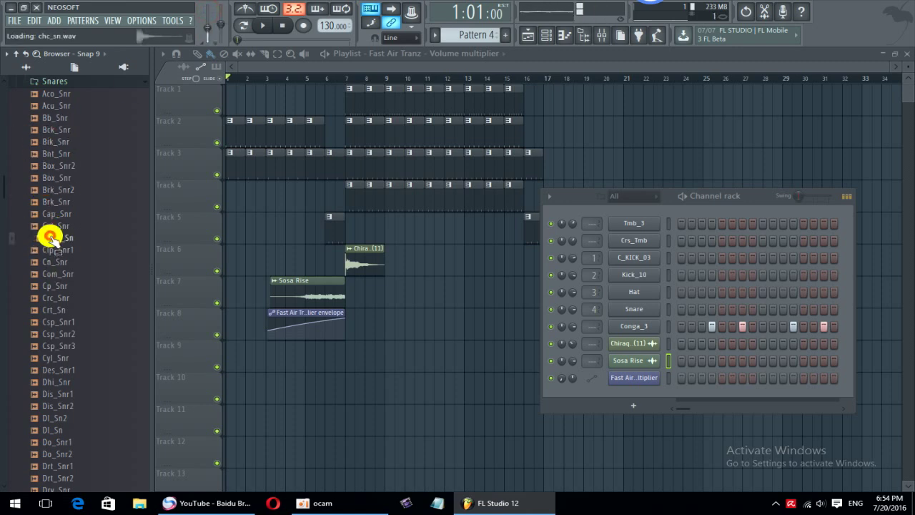
left_click(61, 298)
left_click(60, 238)
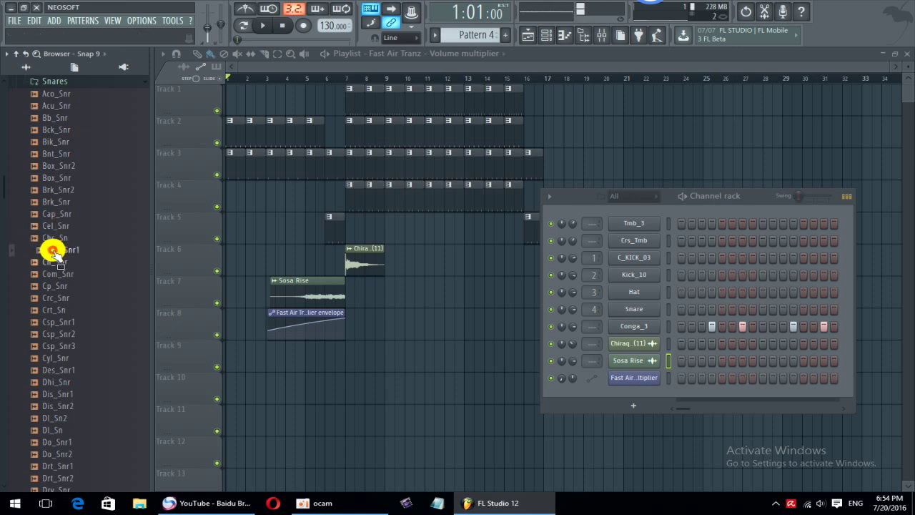
left_click_drag(614, 341, 629, 325)
Step: Audition more samples in the Snares folder, including Cap_Snr, Cyl_Snr, Kid_Snr2, Np_Snr and Pka_Snr
left_click(53, 286)
left_click(63, 214)
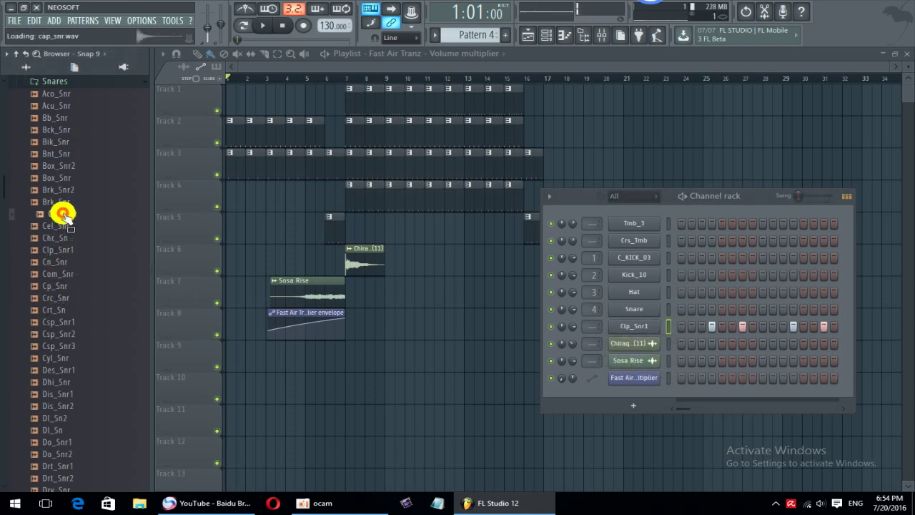
left_click(62, 378)
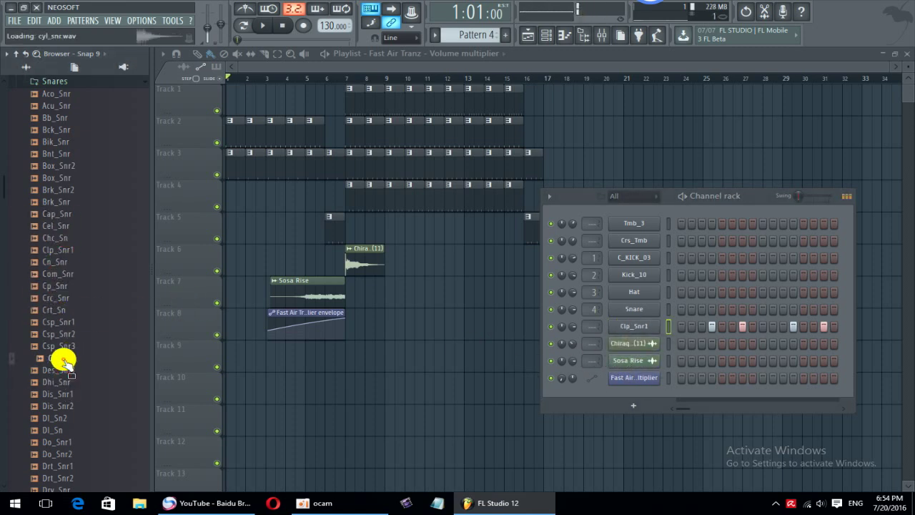
scroll(64, 407, "down", 12)
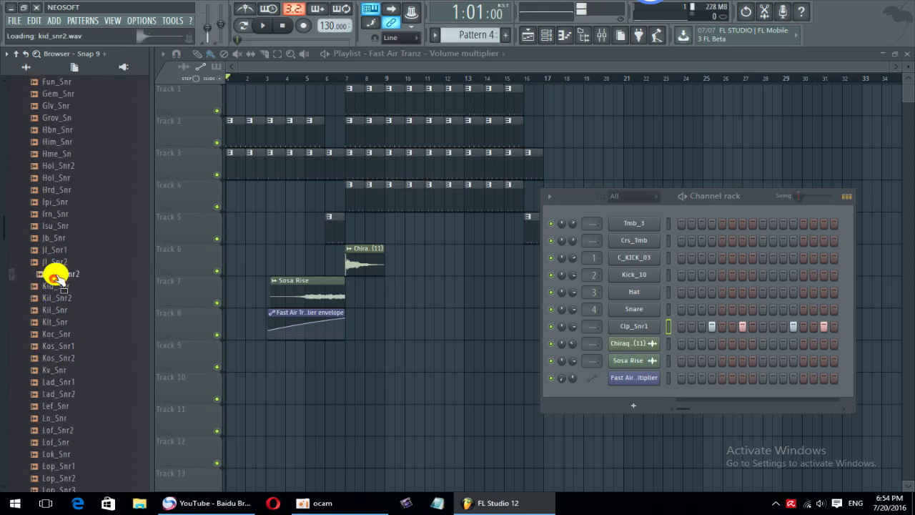
scroll(56, 383, "down", 5)
left_click(54, 360)
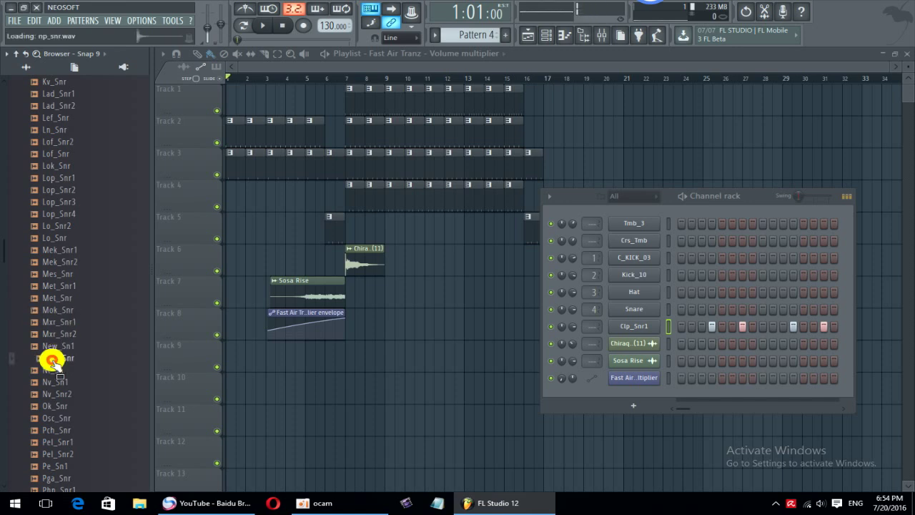
scroll(55, 358, "down", 4)
left_click(64, 299)
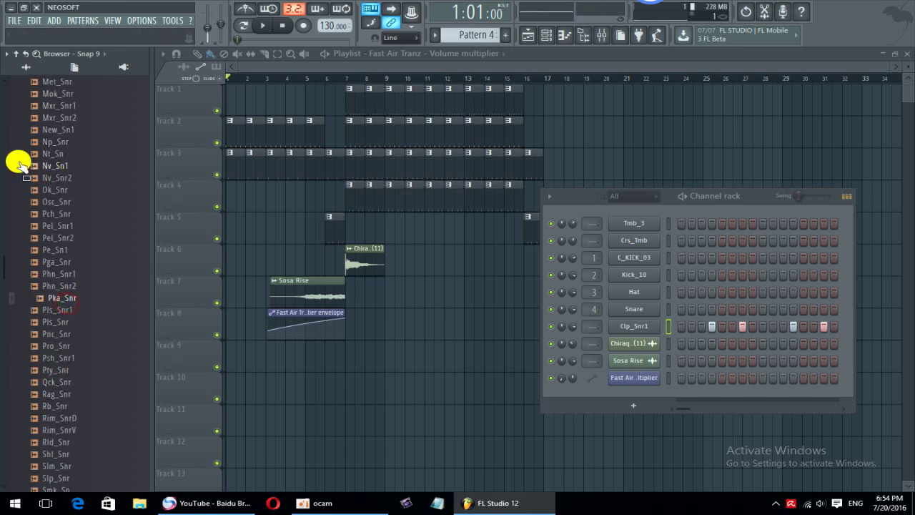
Step: Return to the top of the sample browser and expand the Percussion folder in the Drums pack
left_click_drag(6, 159, 5, 94)
left_click(15, 53)
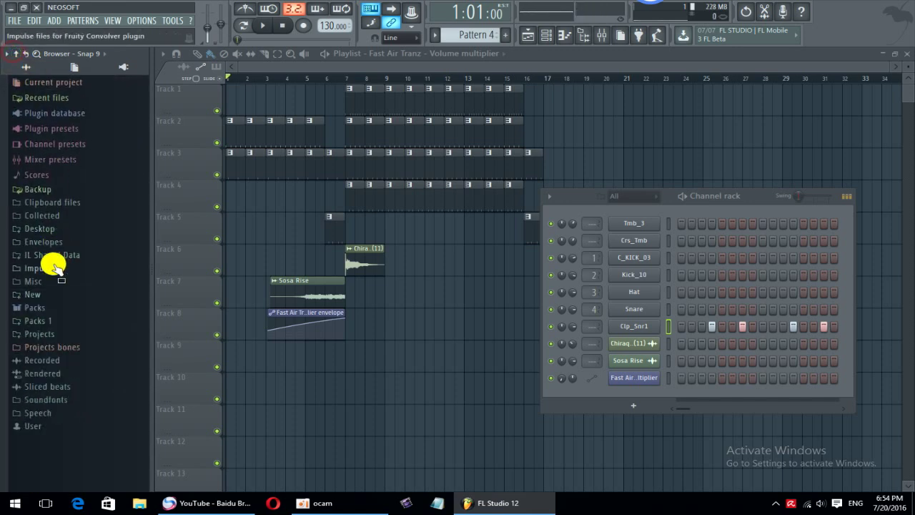
left_click(40, 323)
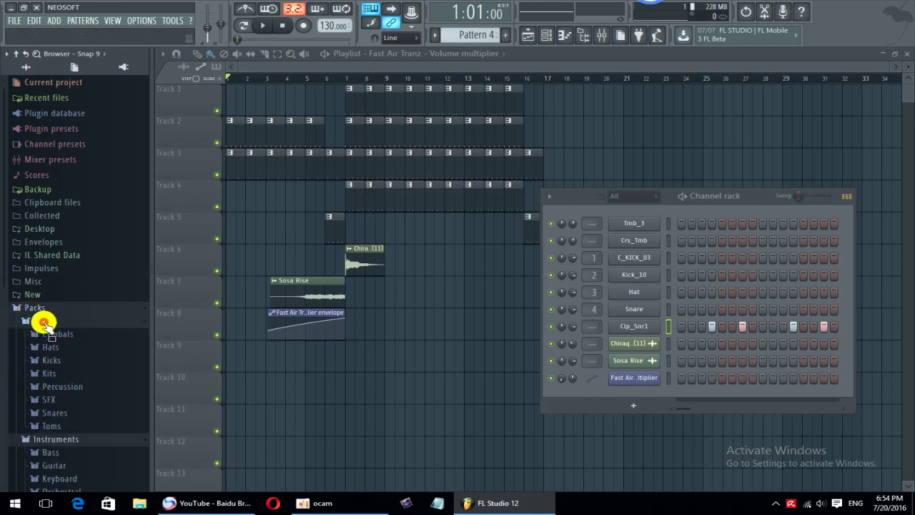
scroll(57, 411, "down", 4)
left_click(61, 243)
scroll(64, 286, "down", 8)
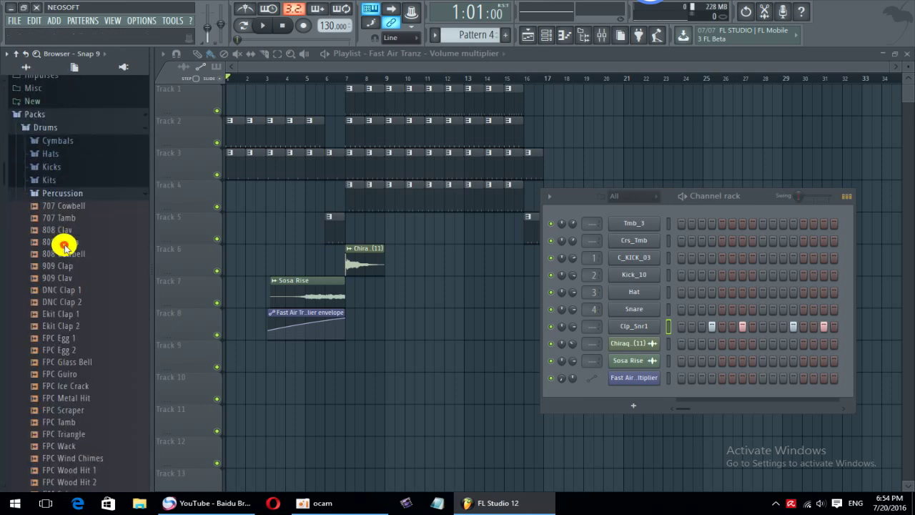
Step: Audition RD Gui 1, Pap Clap and Grv Perc 12 in the Percussion folder
scroll(63, 320, "down", 10)
left_click(66, 112)
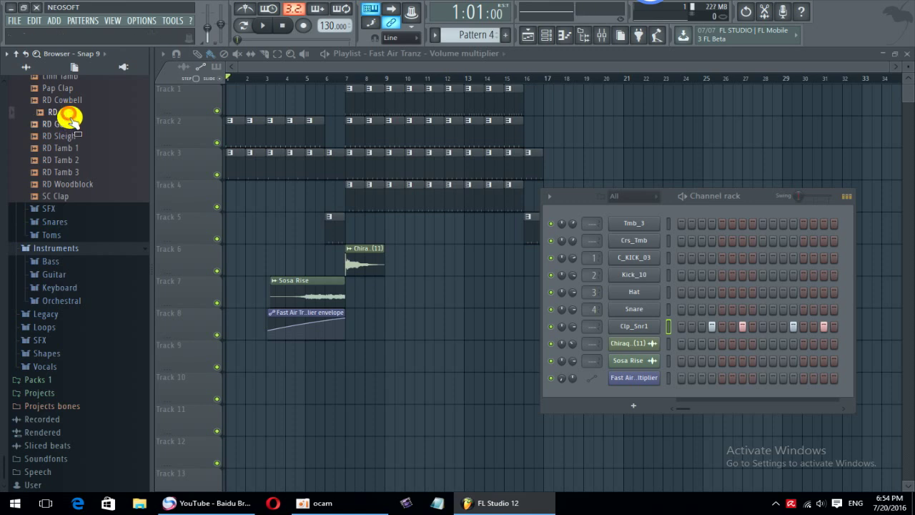
scroll(81, 299, "up", 4)
left_click(67, 233)
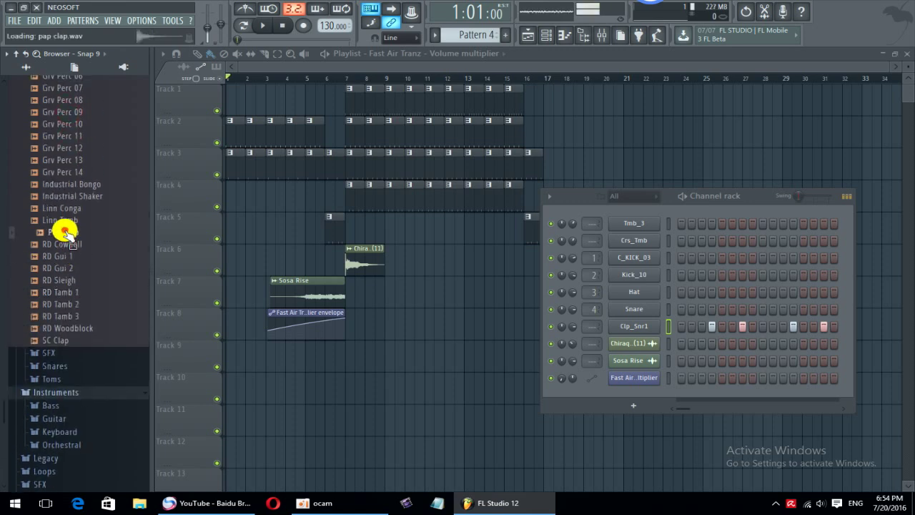
scroll(78, 215, "up", 8)
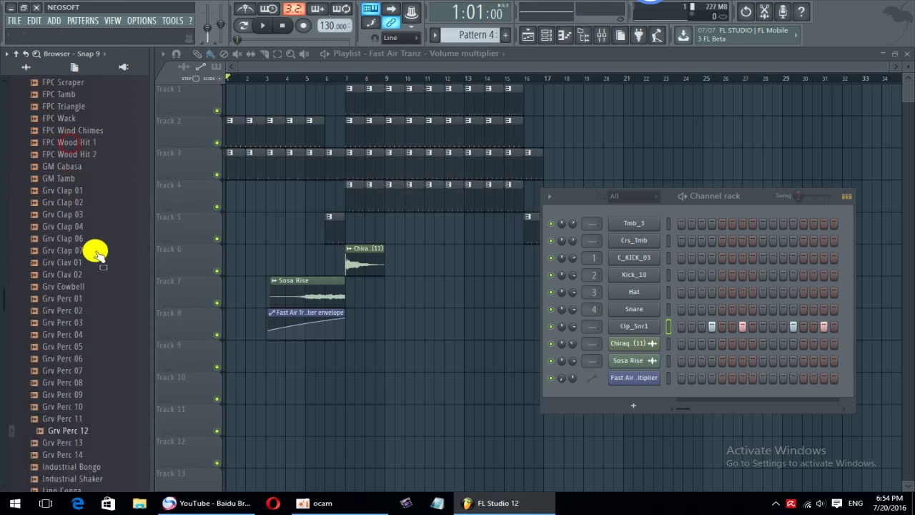
Step: Audition FPC Egg 1 and the clap samples in the Percussion folder, including DNC Clap 1 and DNC Clap 2
left_click(73, 173)
scroll(72, 179, "up", 4)
left_click(68, 206)
left_click(67, 163)
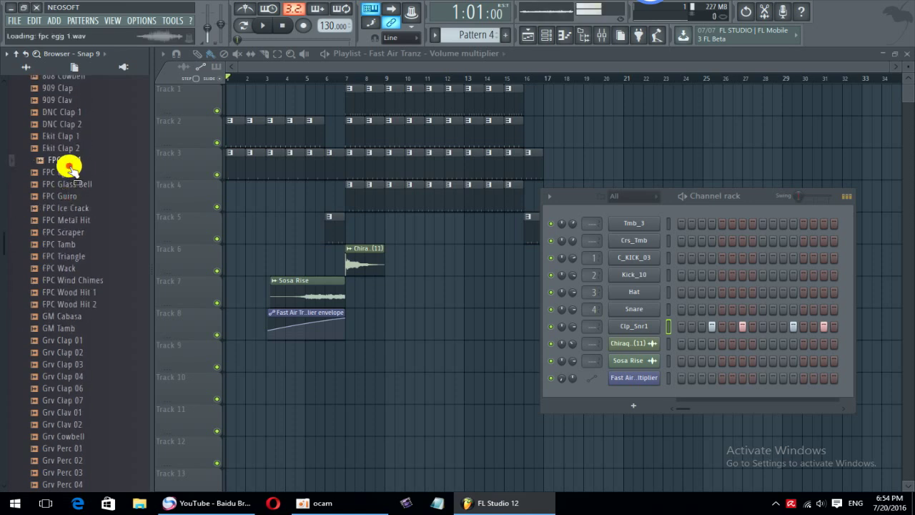
left_click(61, 124)
left_click(61, 115)
left_click(68, 136)
left_click(71, 114)
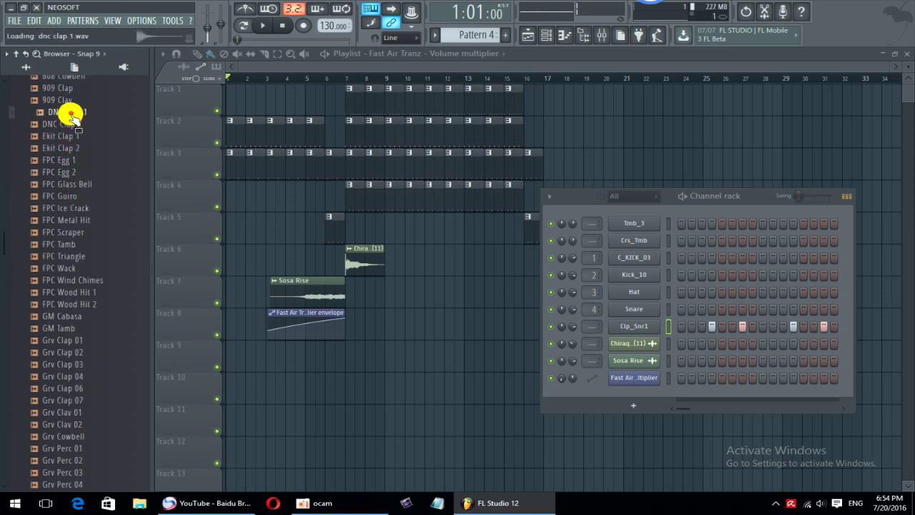
left_click(60, 149)
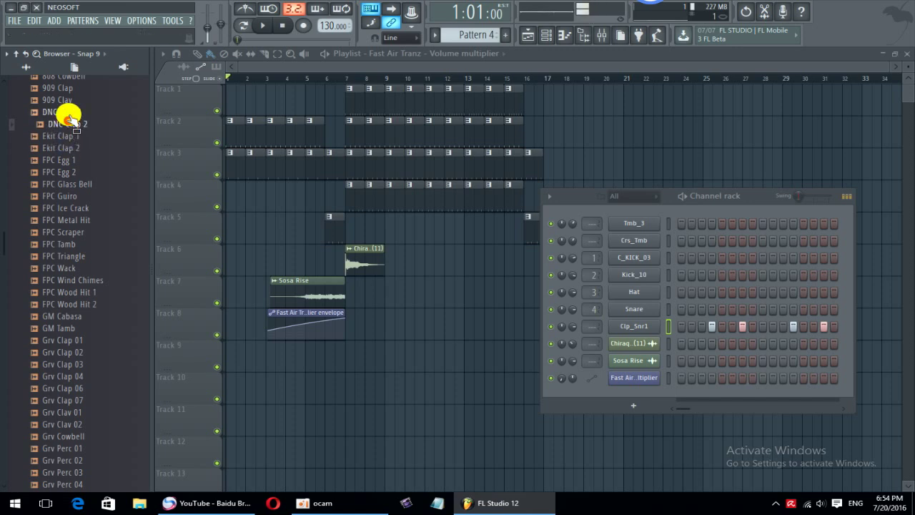
Step: Look through the Packs folders, expand Snares in the Drums pack, and audition Filtered Snare 1
left_click_drag(63, 112, 61, 306)
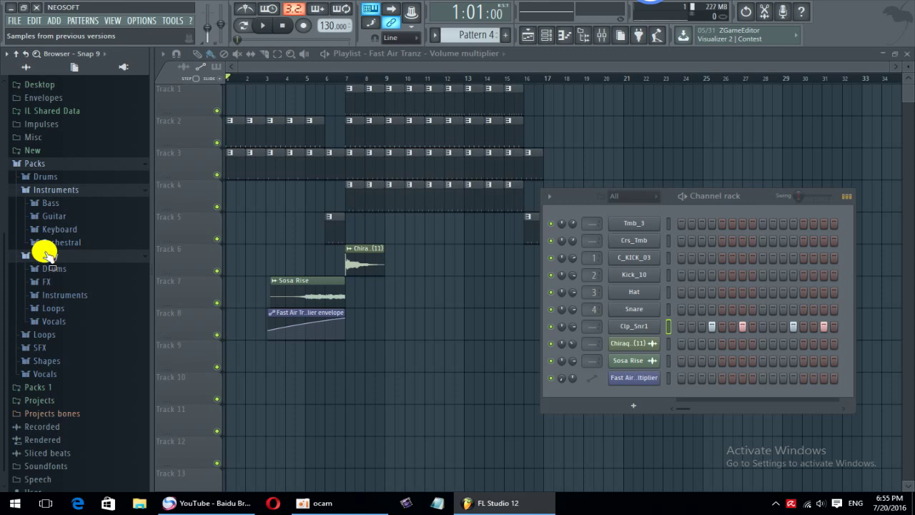
left_click_drag(49, 195, 45, 270)
left_click_drag(43, 166, 57, 323)
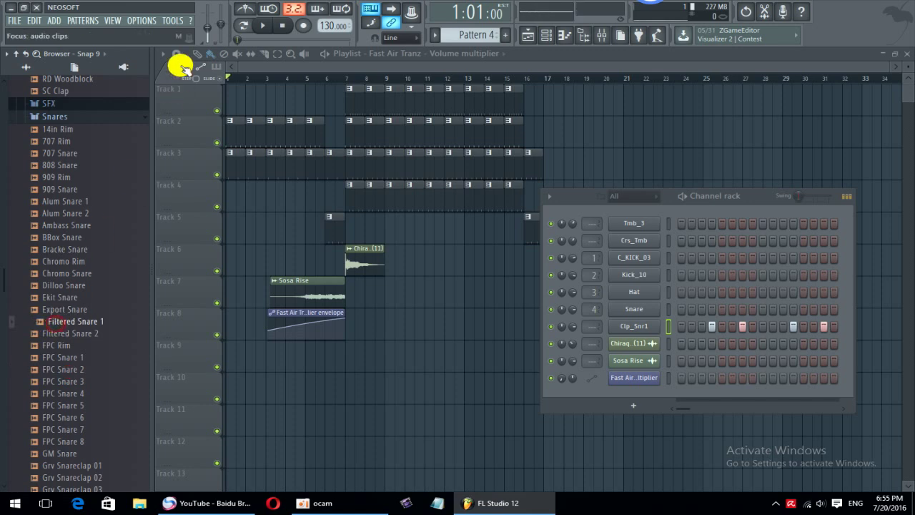
scroll(86, 248, "down", 6)
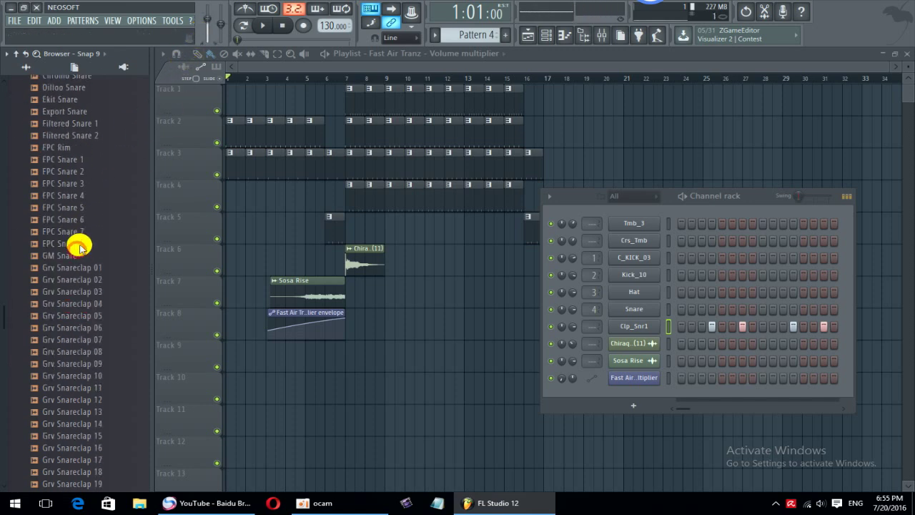
Step: Audition Grv Snareclap 01 through 06 and replace the Snare channel's sample with Grv Snareclap 06
left_click(83, 249)
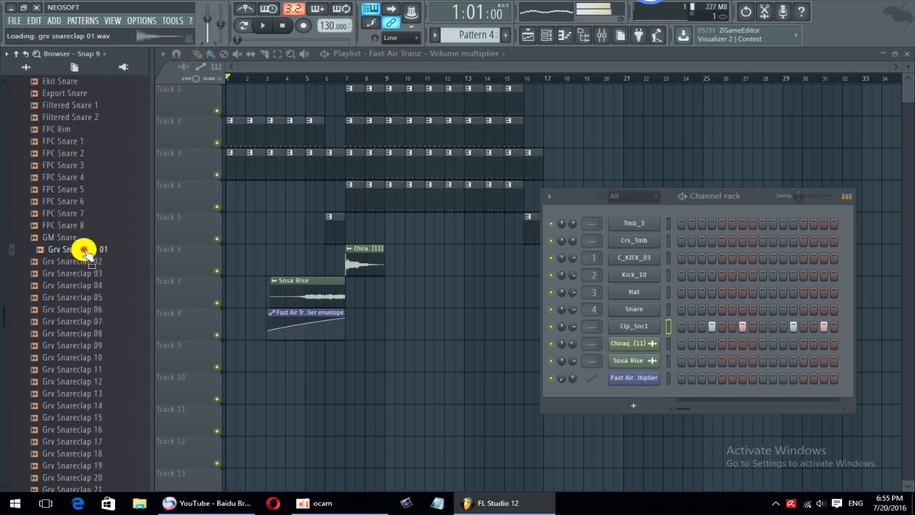
left_click(82, 262)
left_click(86, 274)
left_click(86, 286)
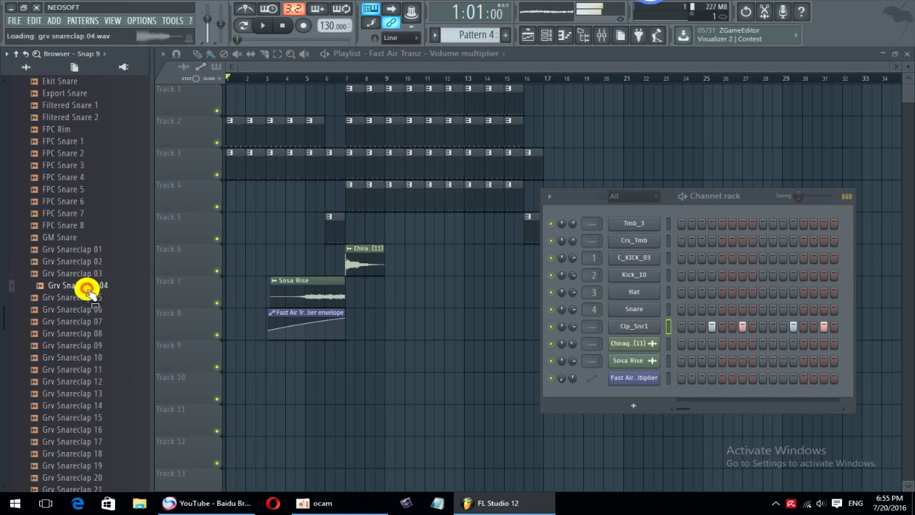
left_click(86, 297)
left_click(86, 308)
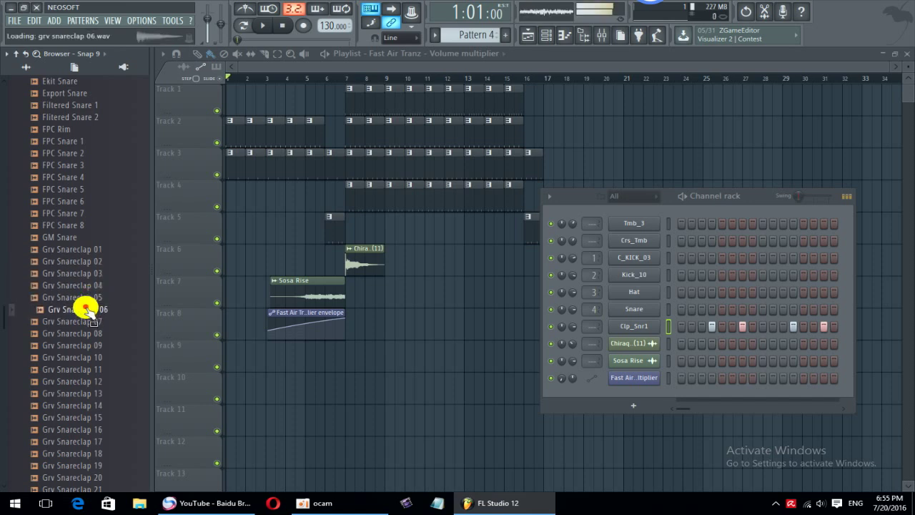
left_click_drag(85, 310, 636, 312)
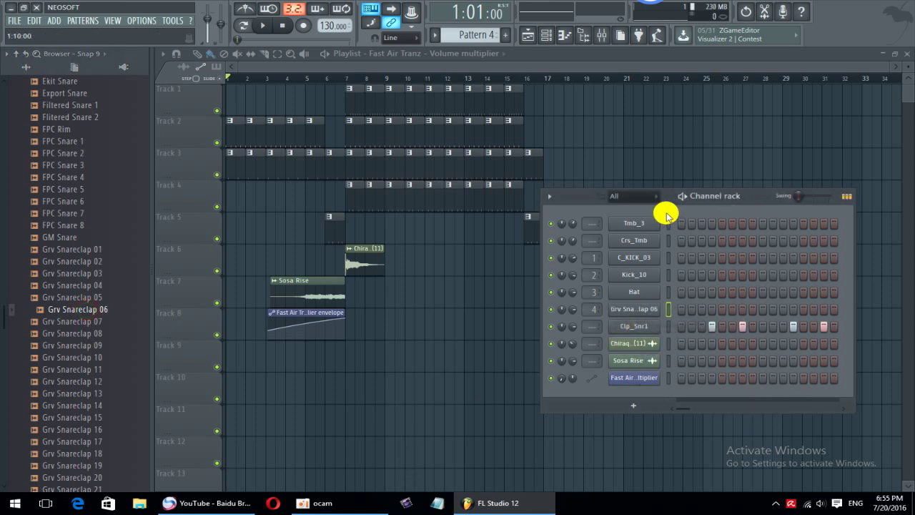
Step: Switch to Pattern 6, put Grv Snareclap 06 hits on steps 5 and 13, and hide the Channel rack
left_click_drag(707, 199, 674, 224)
scroll(467, 37, "up", 1)
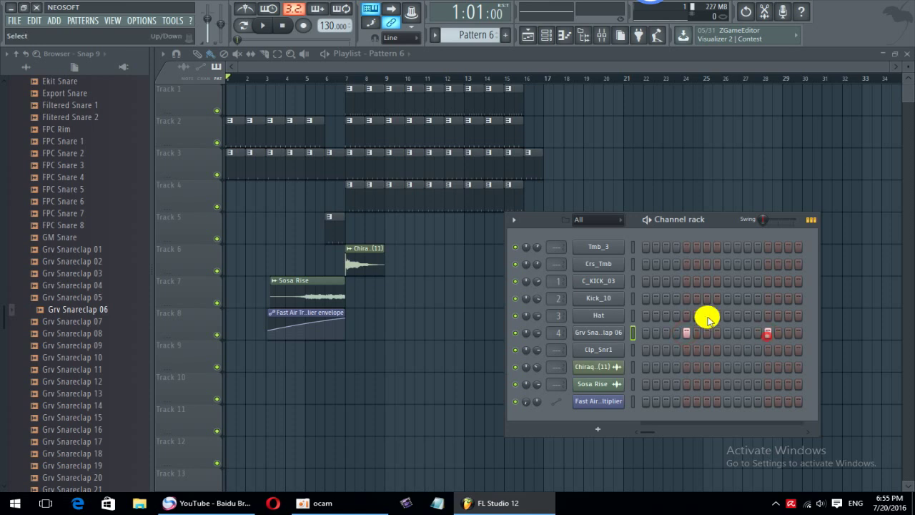
key("F6")
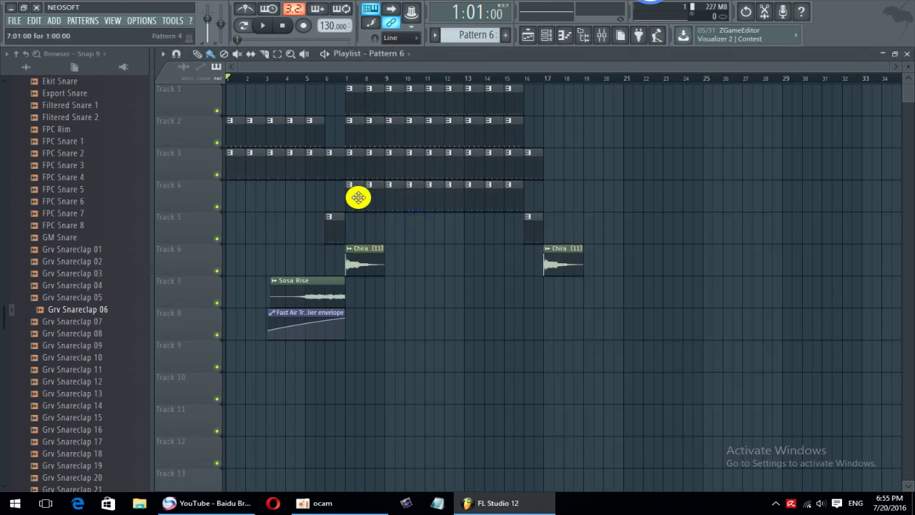
Step: Move the Sosa Rise clip and the Fast Air Tranz envelope up one track, onto Tracks 6 and 7
left_click_drag(320, 292, 322, 257, "ctrl")
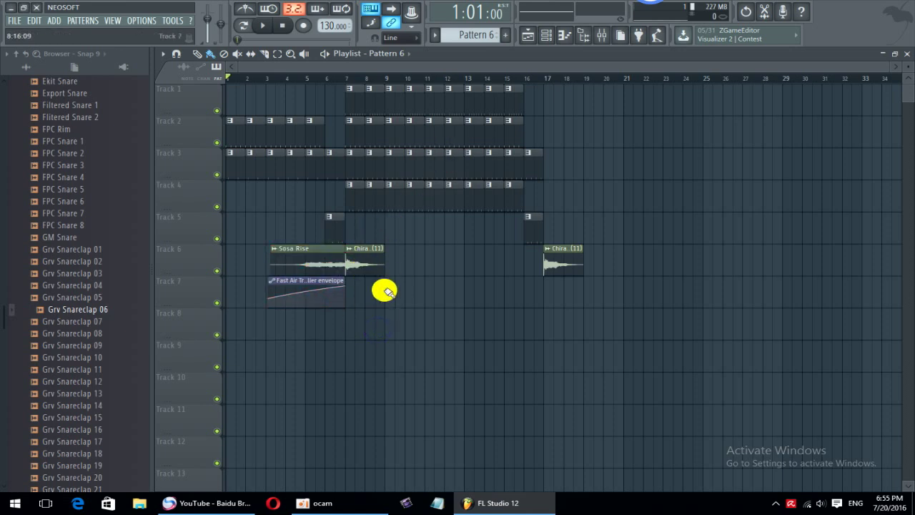
Step: Paint Pattern 6 clips along Track 8 from bar 7 through bar 15, and play the song
left_click_drag(342, 321, 539, 317)
key("space")
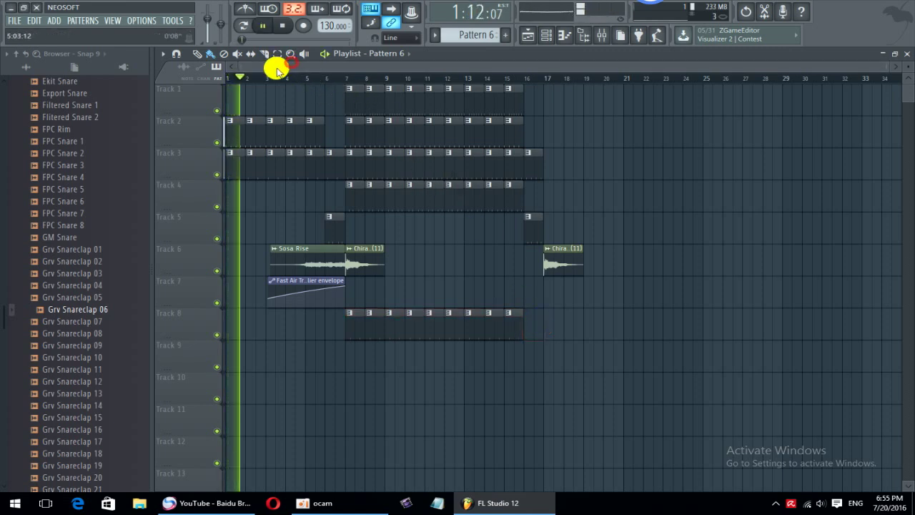
right_click(698, 186)
right_click(638, 134)
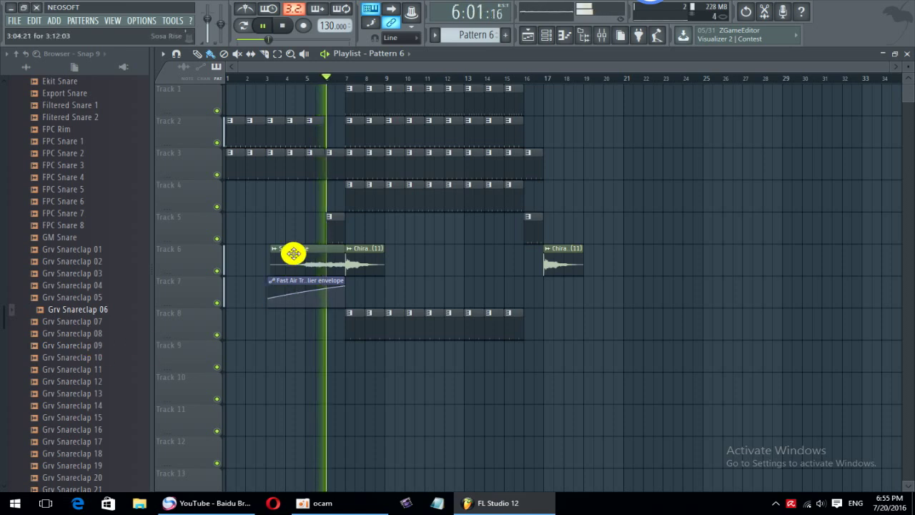
Step: Copy the Sosa Rise clip and its Fast Air Tranz envelope to bar 13 on Tracks 6 and 7
left_click_drag(293, 253, 295, 288)
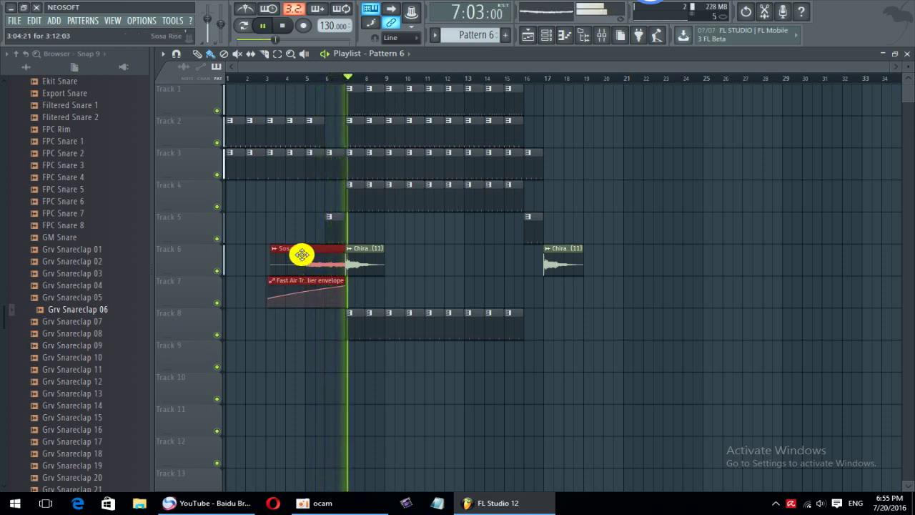
left_click_drag(302, 255, 502, 254)
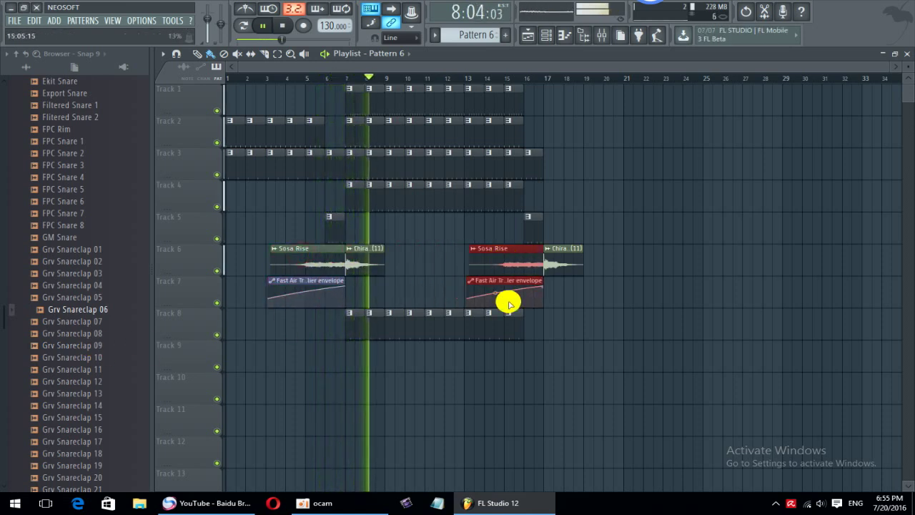
Step: Bring up the Channel rack, adjust a channel's volume to 81%, and hide the rack
left_click(546, 35)
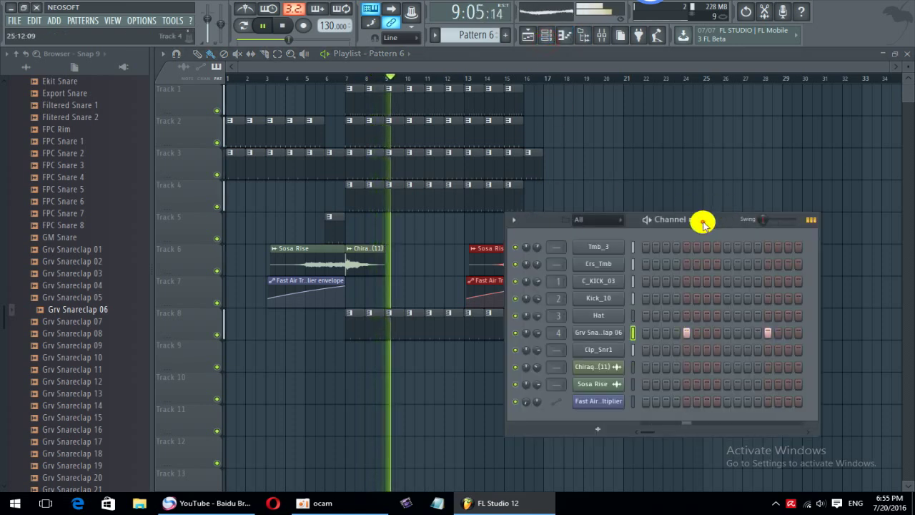
left_click_drag(703, 224, 751, 131)
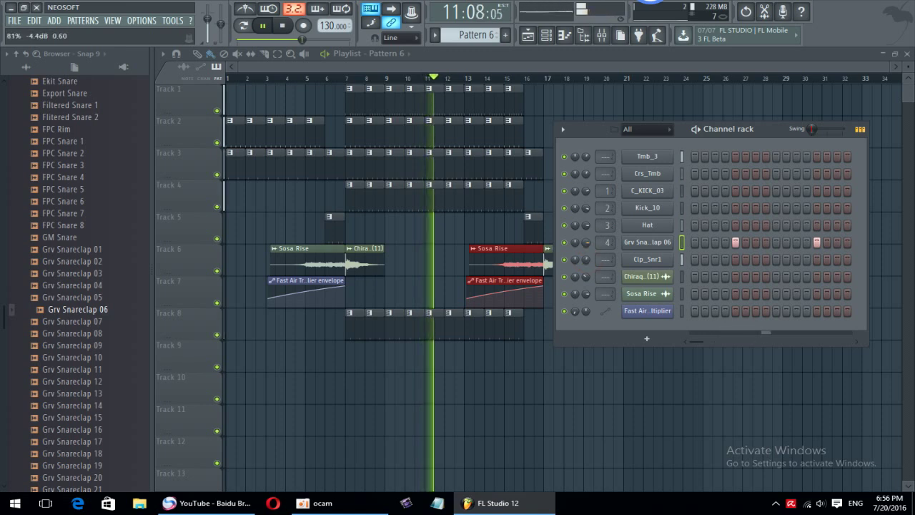
left_click(434, 229)
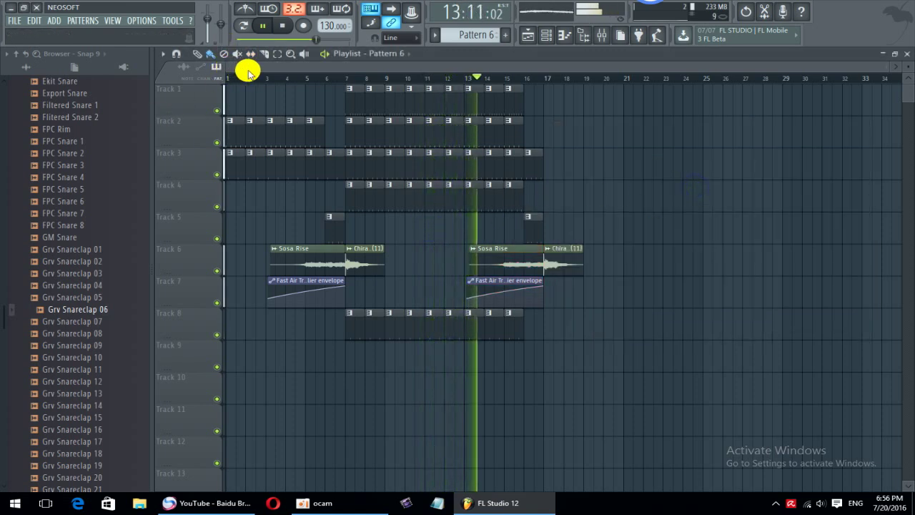
Step: Set the Playlist playback position to the middle of bar 15
left_click_drag(248, 70, 218, 69)
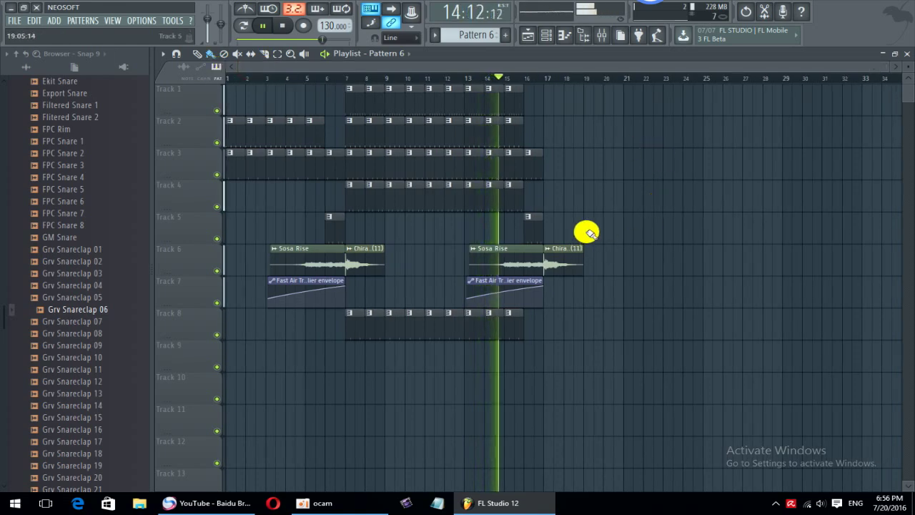
left_click_drag(569, 67, 664, 77)
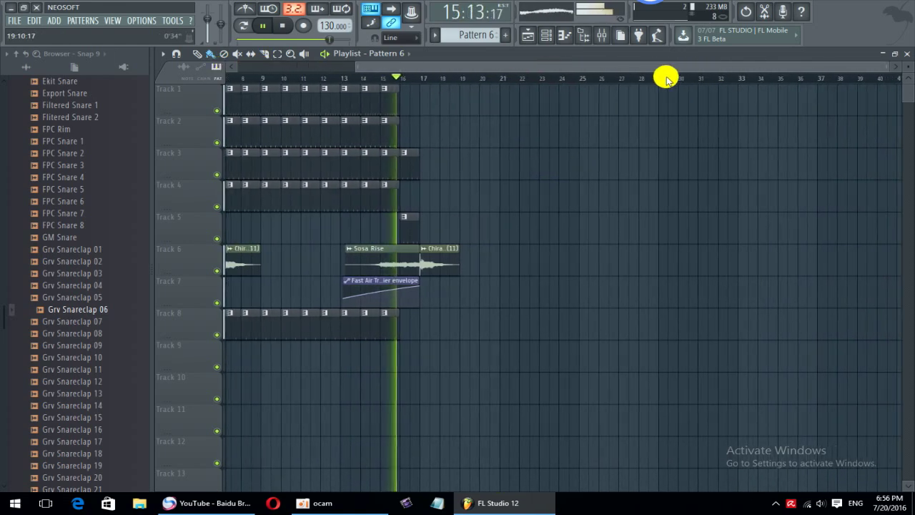
scroll(647, 86, "left", 1)
scroll(654, 143, "left", 1)
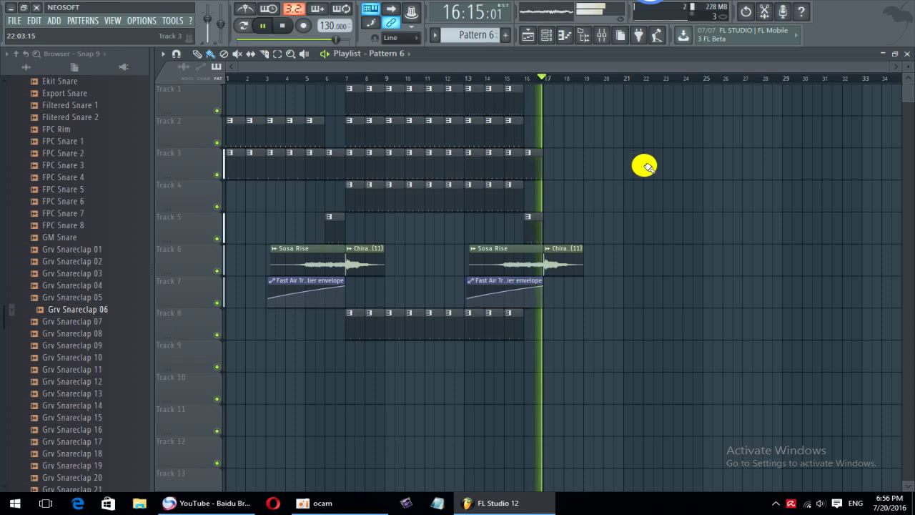
scroll(643, 166, "up", 1)
left_click(451, 75)
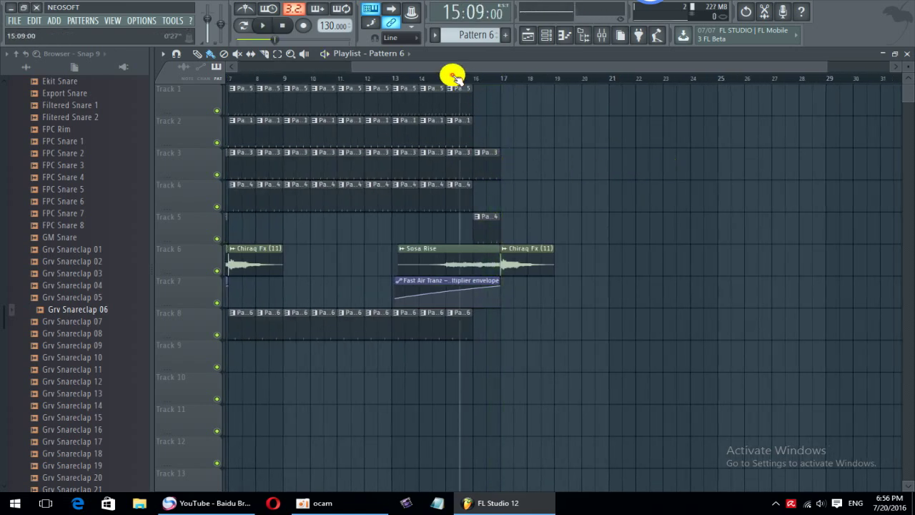
Step: Try a Pattern 4 clip at bar 16 on Track 4 during playback, and remove it
left_click(460, 202)
left_click(477, 202)
right_click(533, 195)
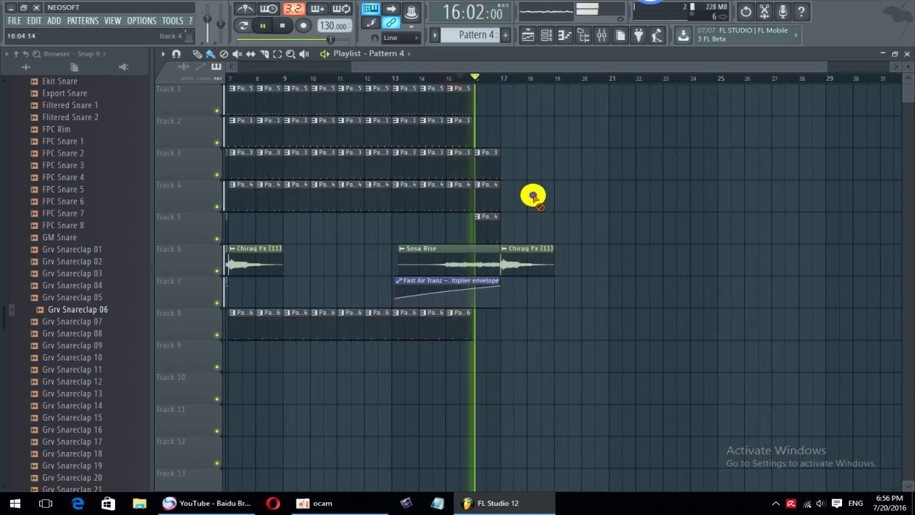
right_click(493, 201)
key("space")
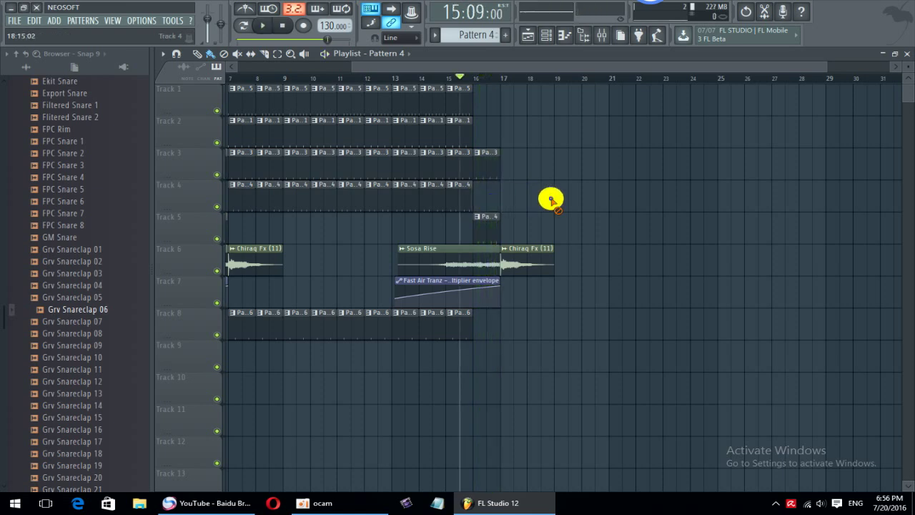
Step: Replace the Pattern 3 clip at bar 16 on Track 3 with Pattern 2, play it, and set the main volume to 92%
scroll(551, 199, "down", 1)
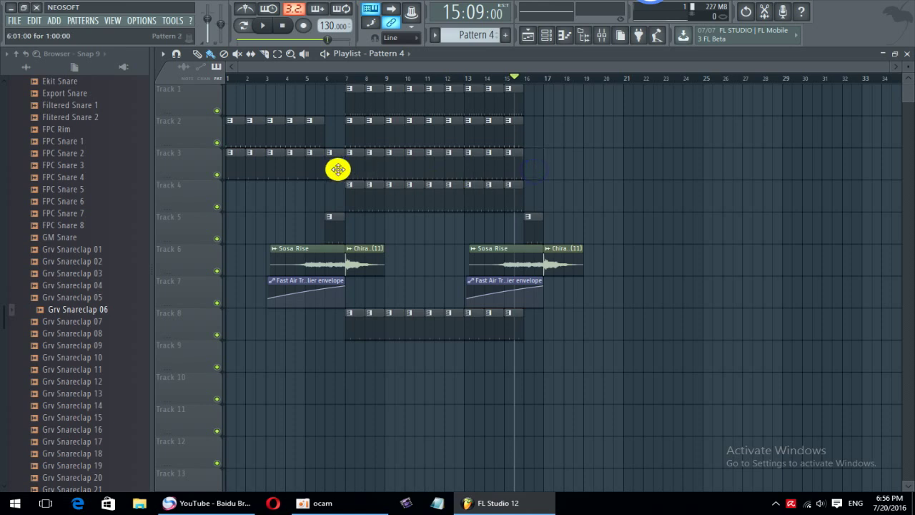
key("space")
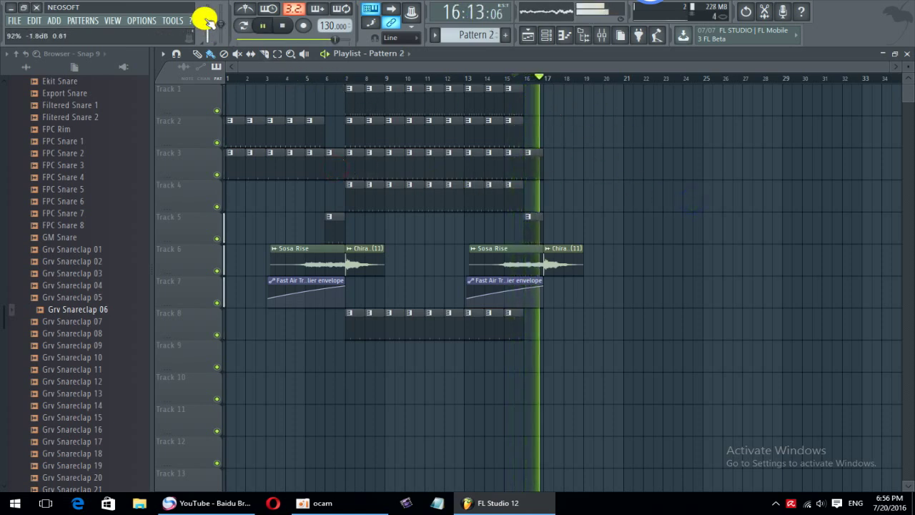
Step: Set a channel's volume to 57% in the Channel rack, hide the rack, and stop playback
left_click(543, 37)
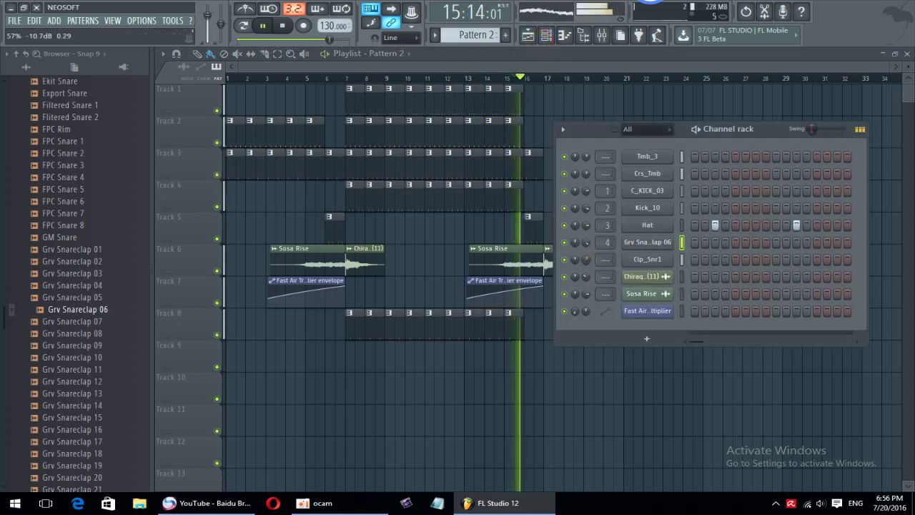
left_click(631, 397)
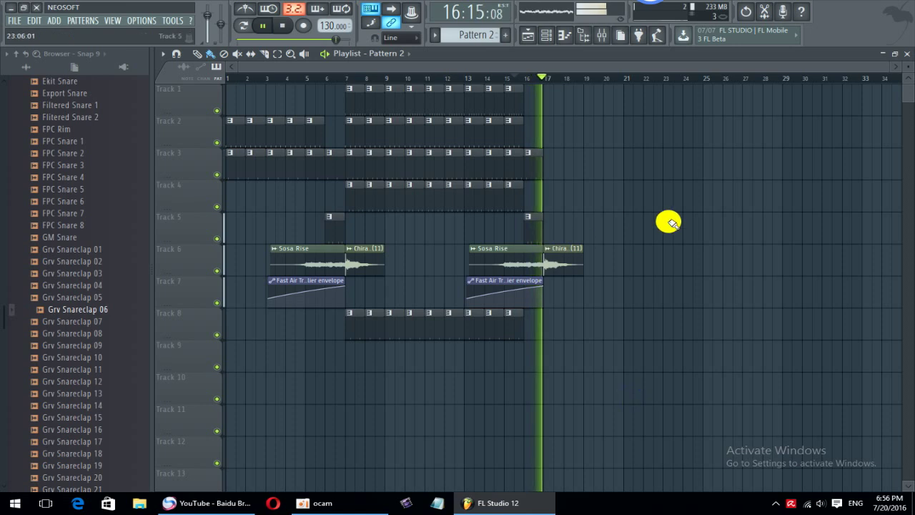
key("space")
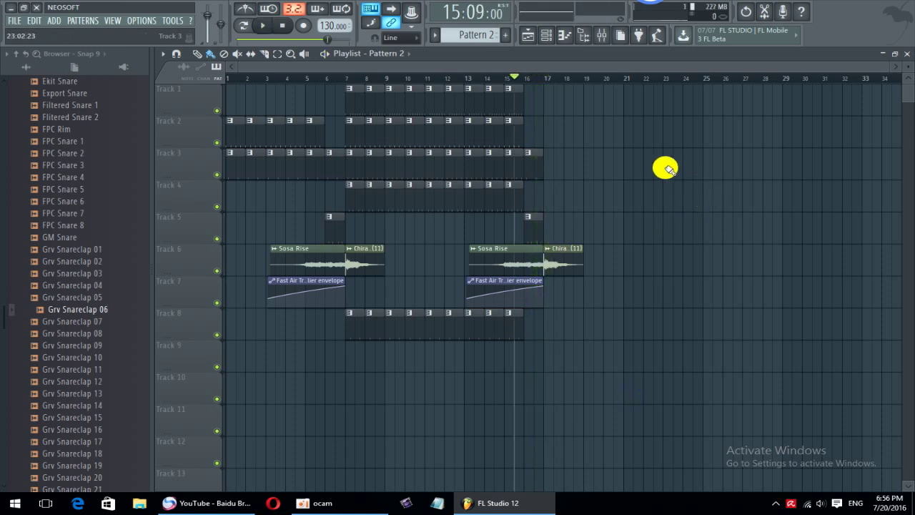
Step: Add a new Sytrus channel to the Channel rack and move its plugin window to a clear spot
left_click(544, 35)
left_click_drag(726, 134, 463, 122)
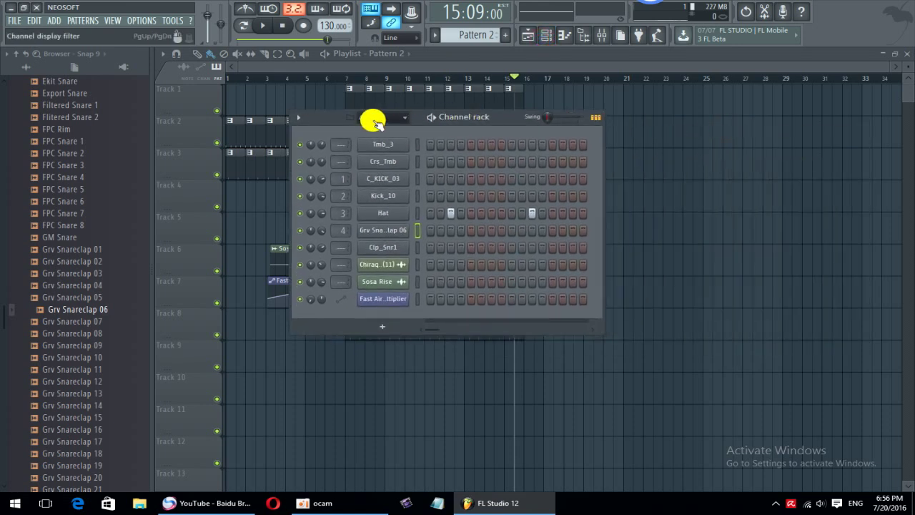
left_click(383, 325)
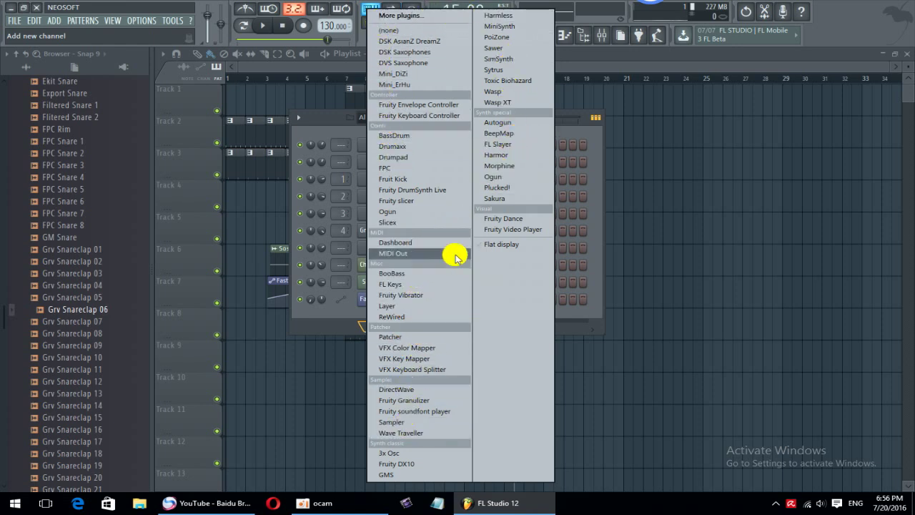
left_click(492, 75)
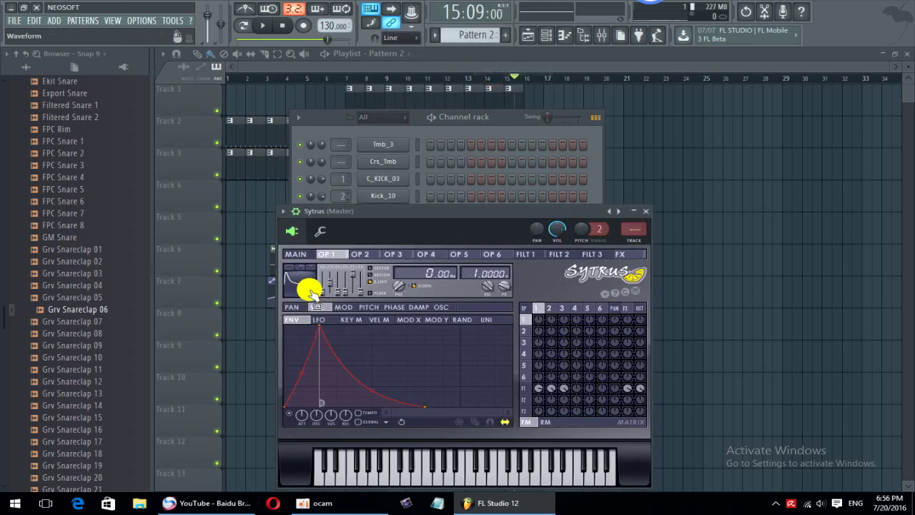
left_click_drag(446, 216, 559, 74)
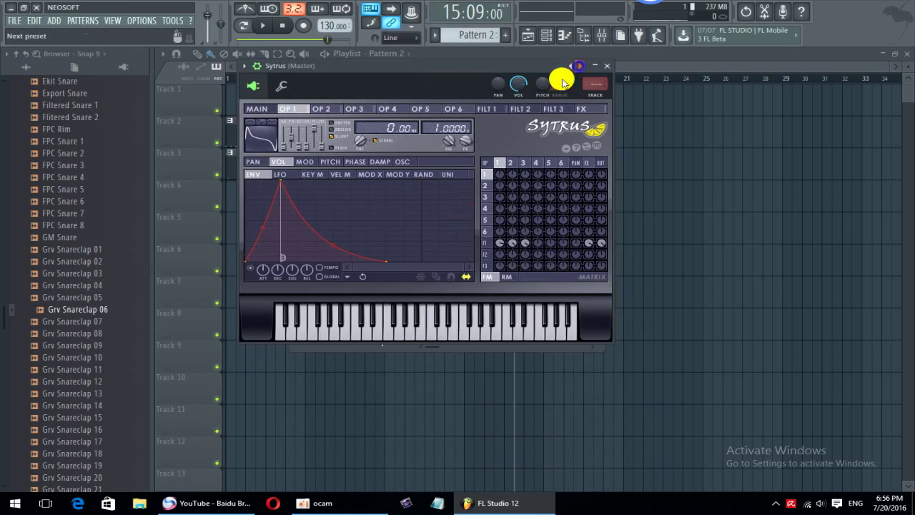
Step: Try the Sytrus bass presets Deep2 and Deep with test notes, and look through the remaining presets
left_click(577, 66)
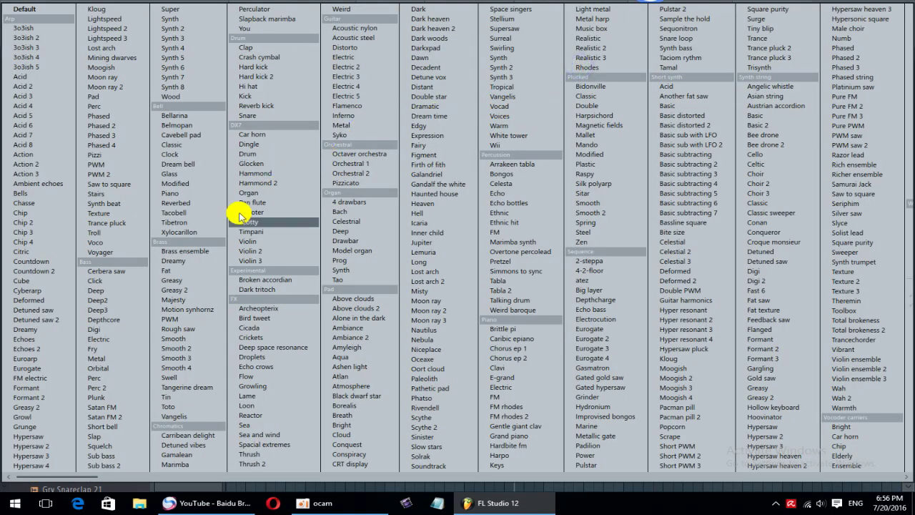
left_click(89, 298)
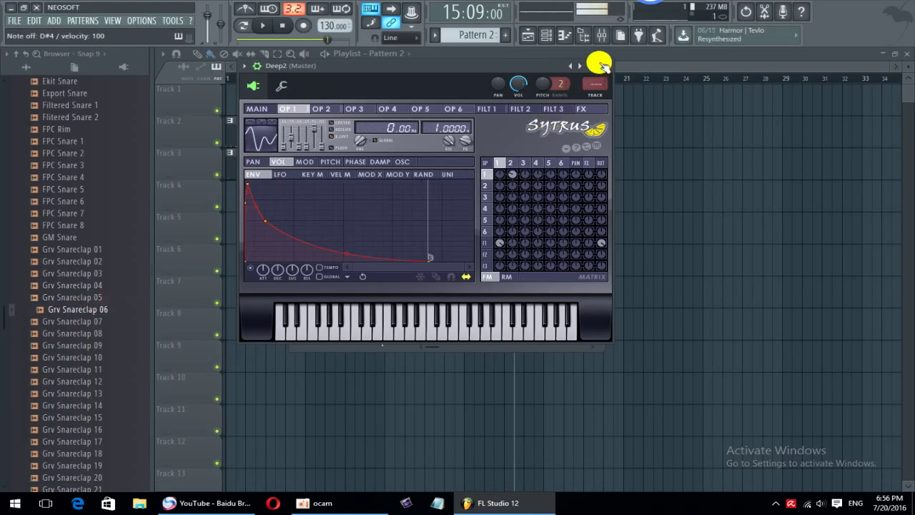
left_click(580, 69)
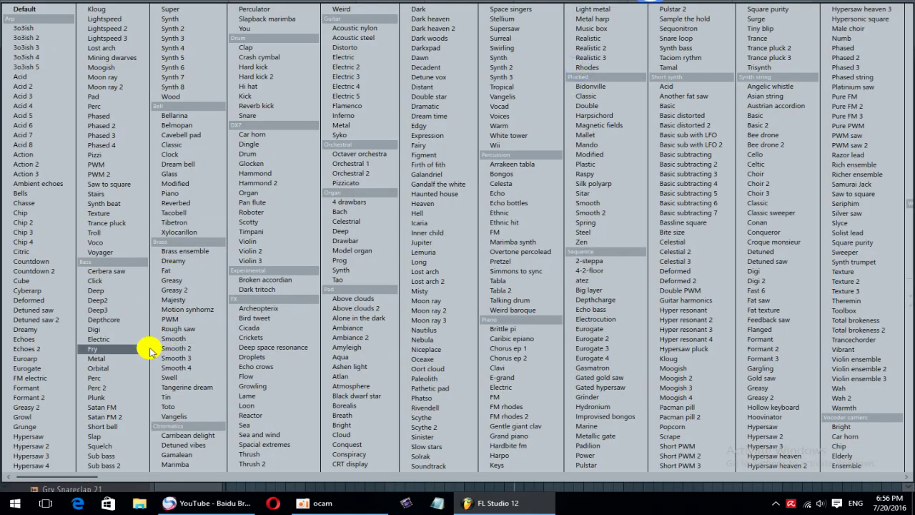
left_click(96, 291)
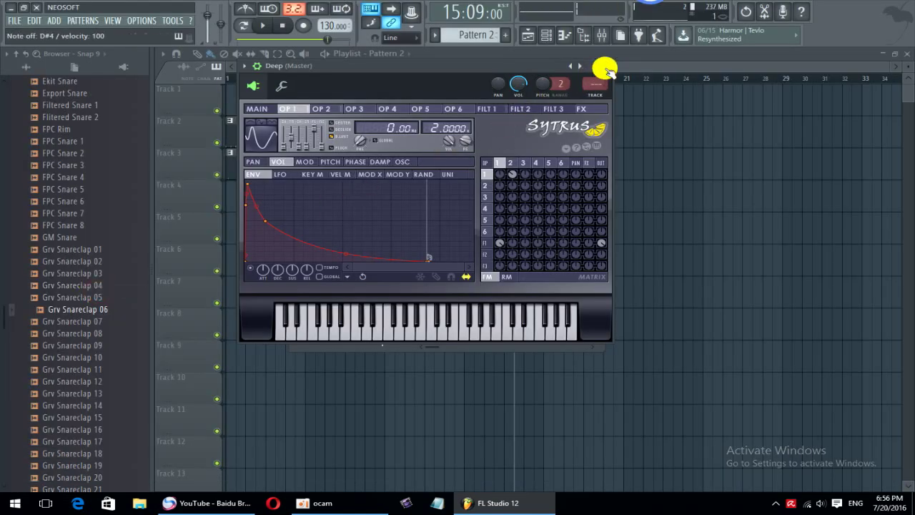
left_click(607, 68)
left_click(398, 316)
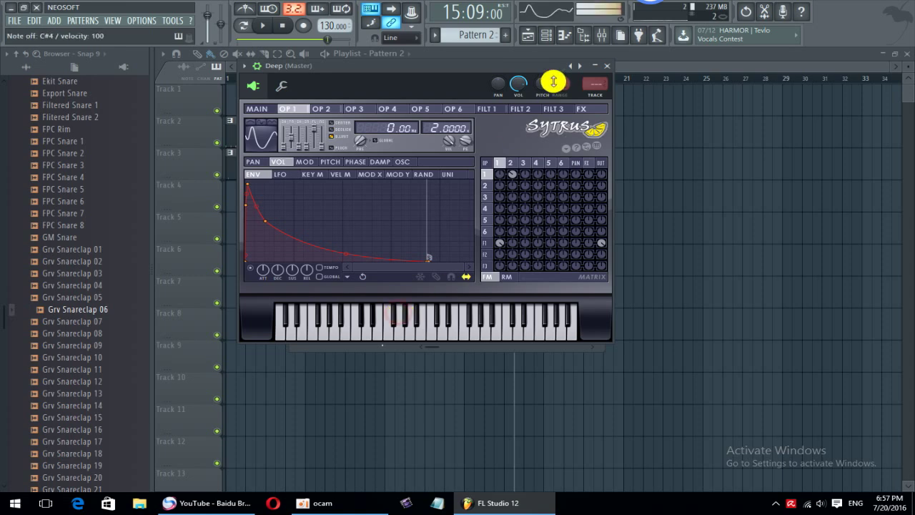
left_click(578, 67)
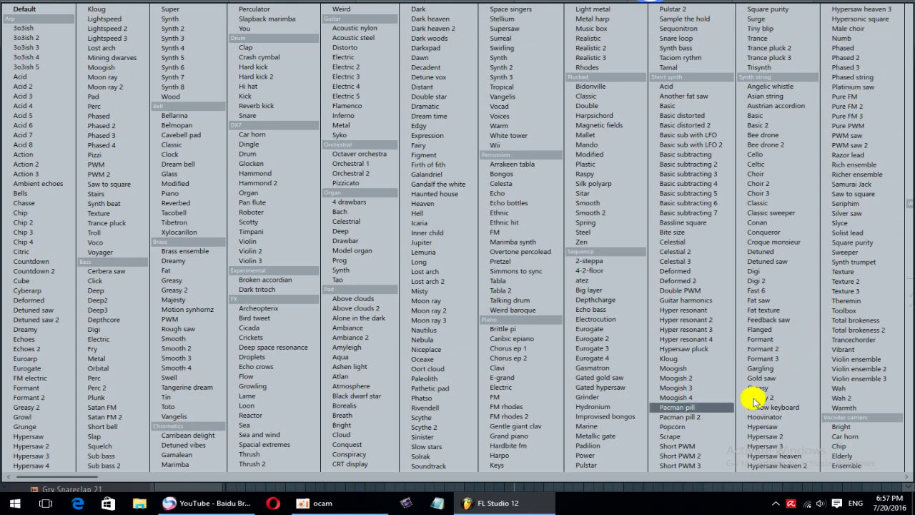
right_click(850, 4)
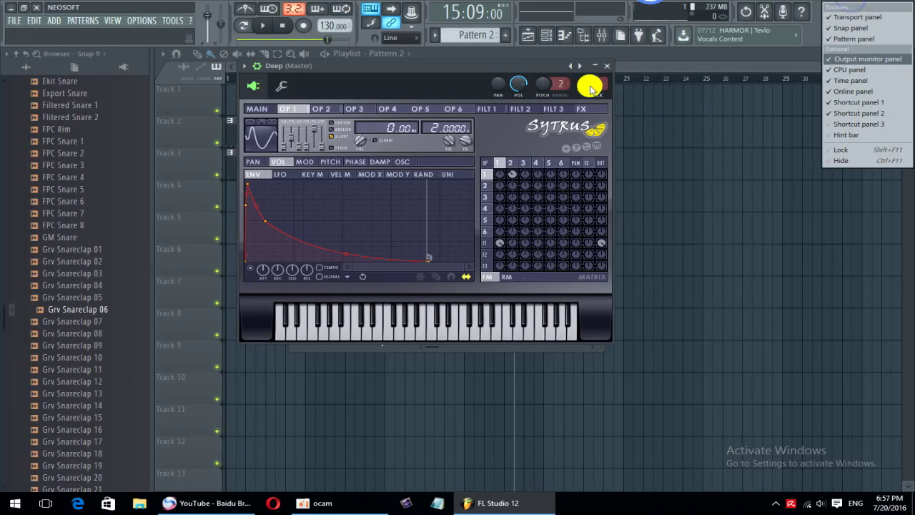
Step: Replace the Sytrus channel's instrument with Harmor
left_click_drag(537, 67, 914, 166)
right_click(389, 316)
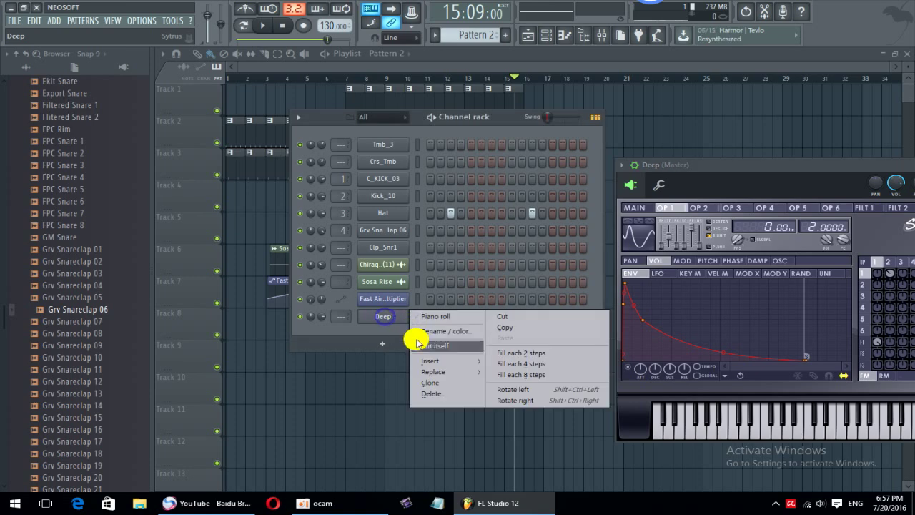
mouse_move(433, 370)
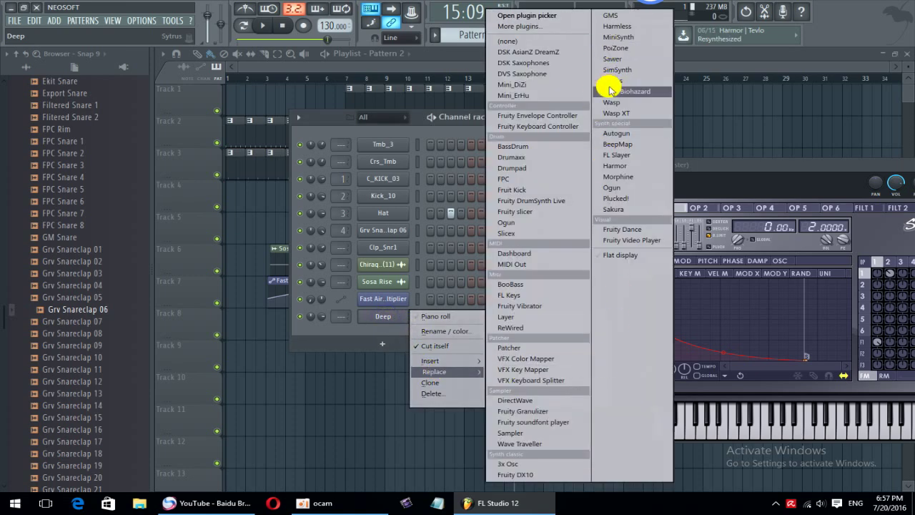
left_click(615, 165)
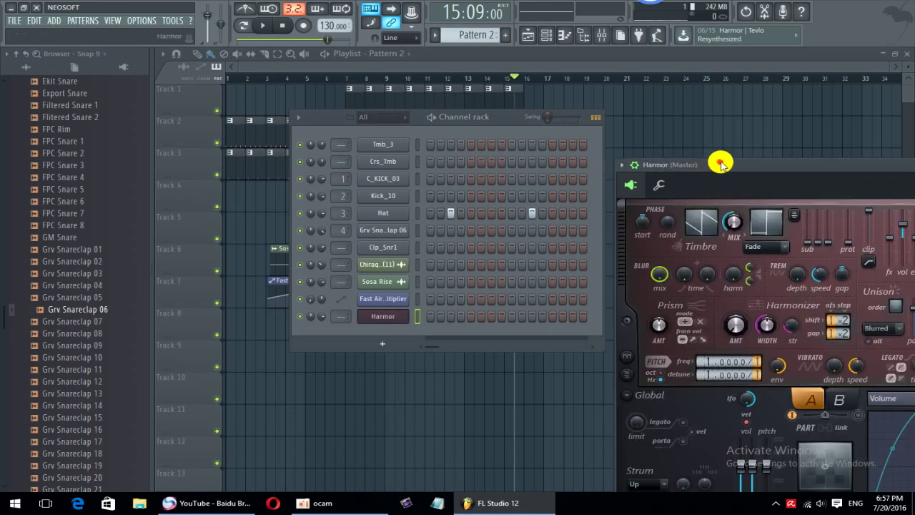
Step: Load Harmor's Bass template preset, audition it with test notes at a higher system volume, and close its window
left_click_drag(720, 164, 285, 54)
left_click(796, 56)
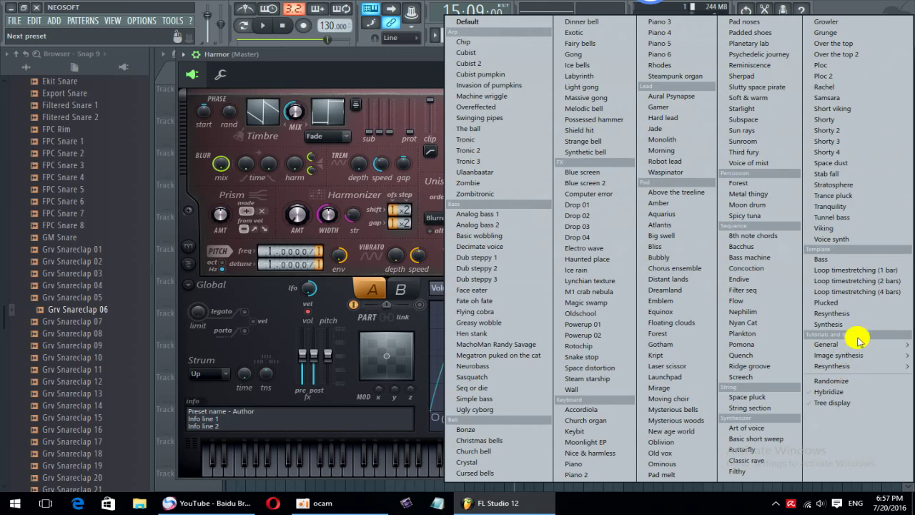
left_click(826, 258)
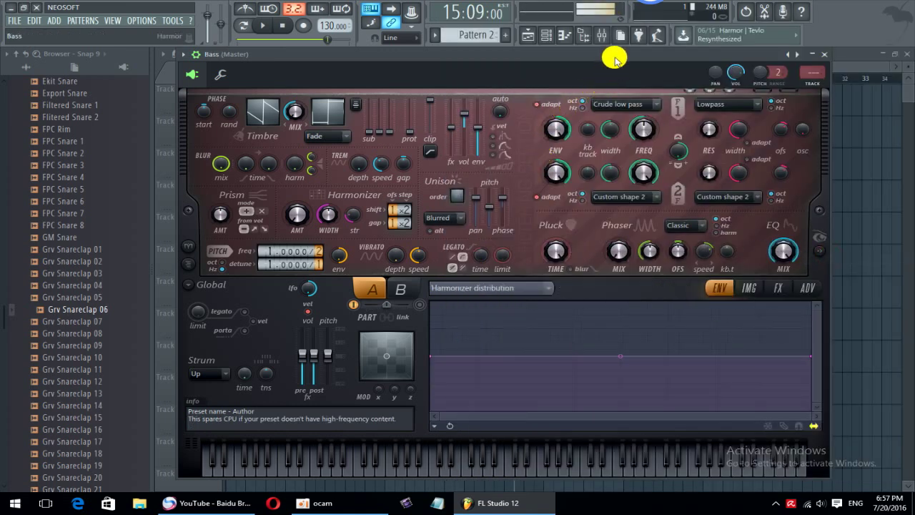
left_click_drag(614, 55, 604, 91)
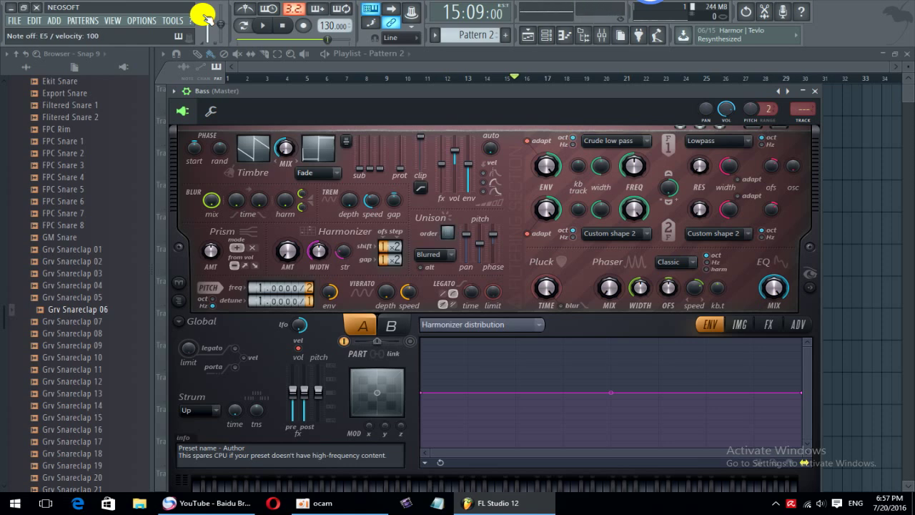
key("3")
key("XF86AudioRaiseVolume")
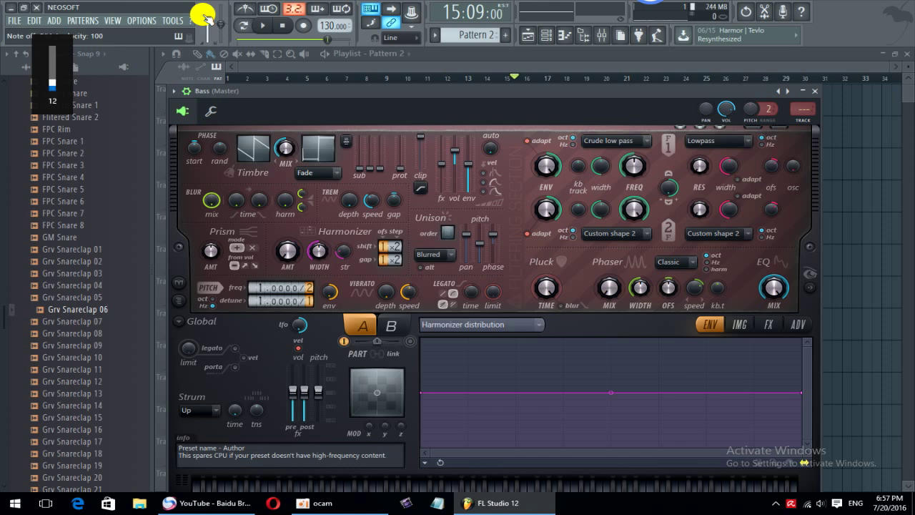
left_click(814, 90)
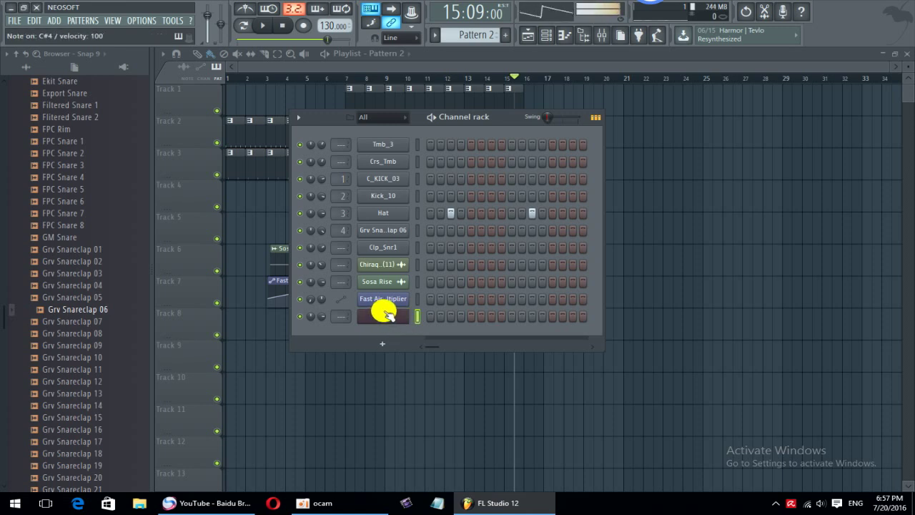
Step: Reopen Harmor from the Bass channel and bring up its preset list
left_click_drag(508, 117, 443, 151)
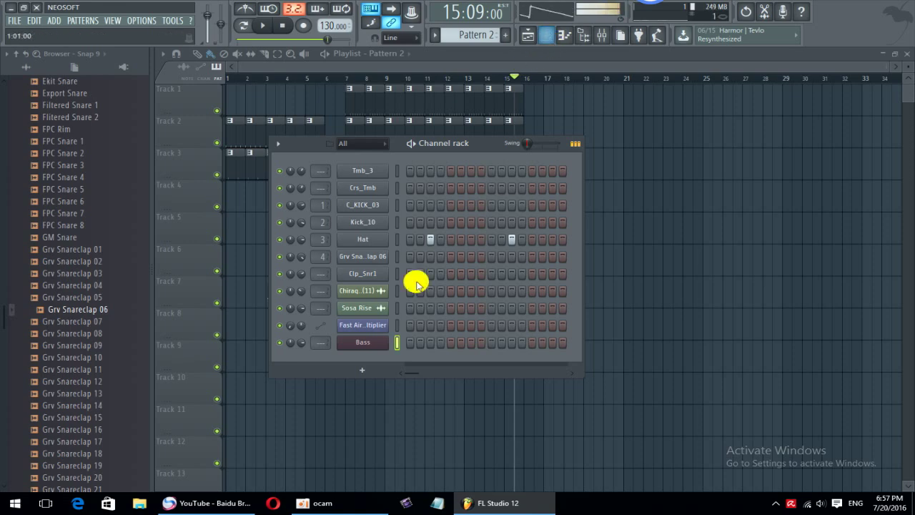
left_click(367, 340)
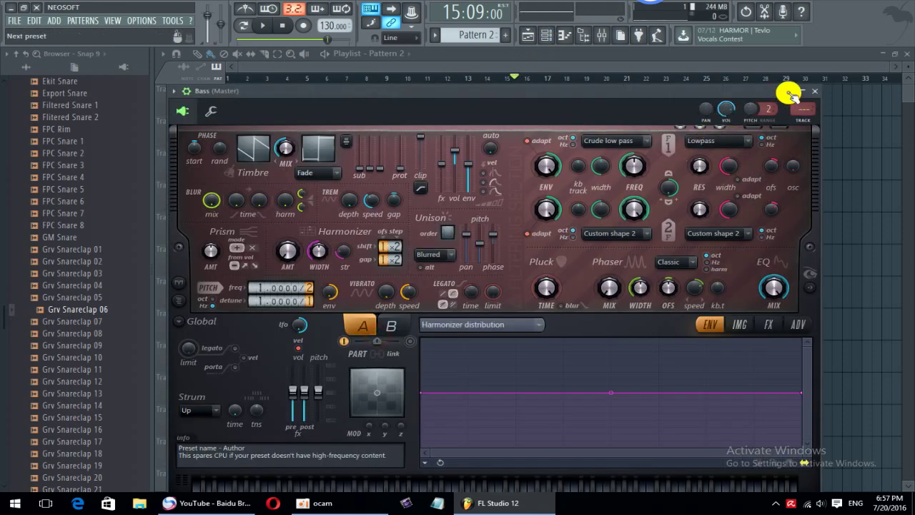
left_click(789, 93)
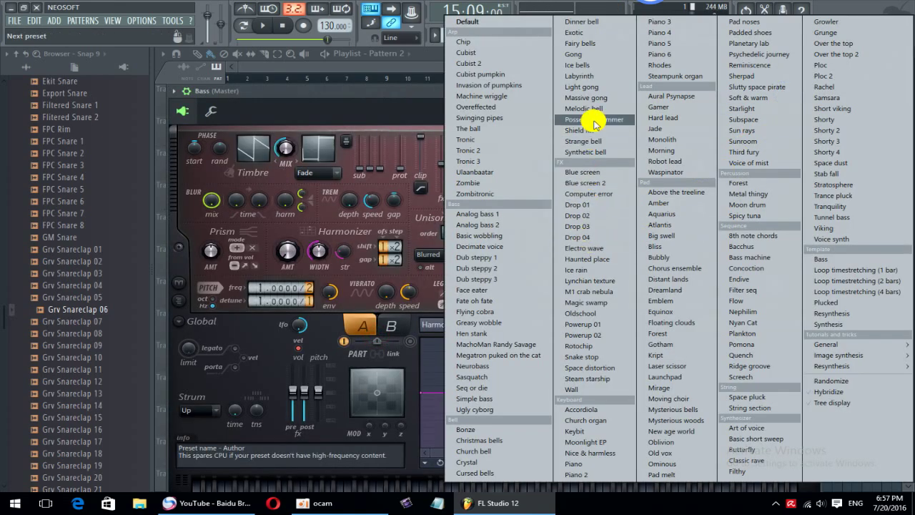
Step: Load the Analog bass 1 preset into the Bass channel and open that channel's piano roll in Pattern 7
left_click(465, 214)
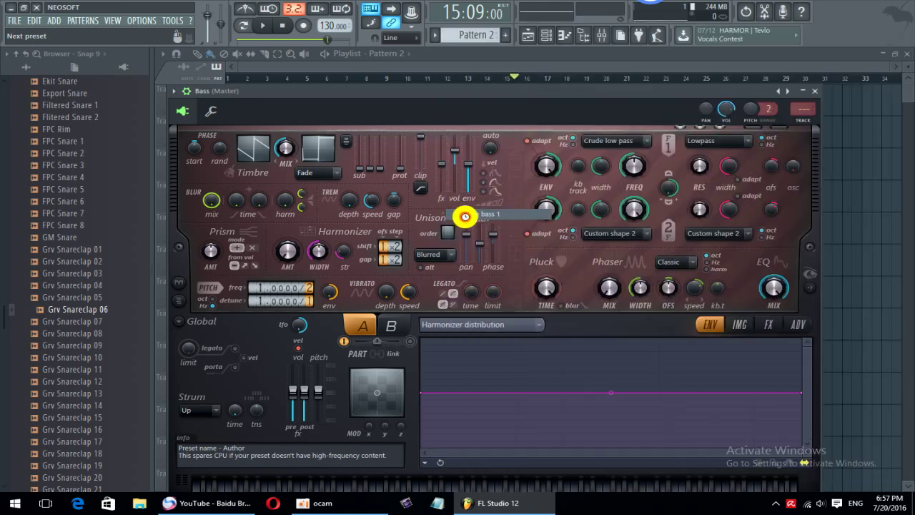
left_click(815, 93)
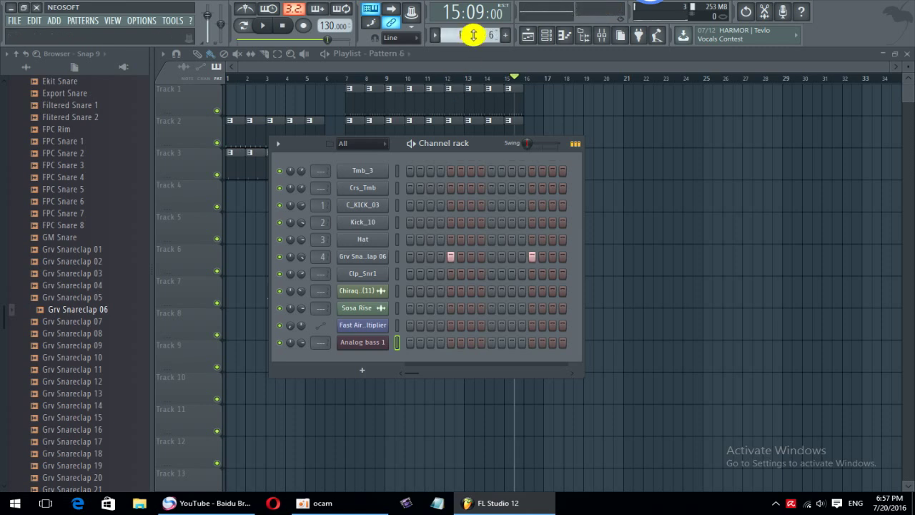
right_click(364, 343)
left_click(408, 336)
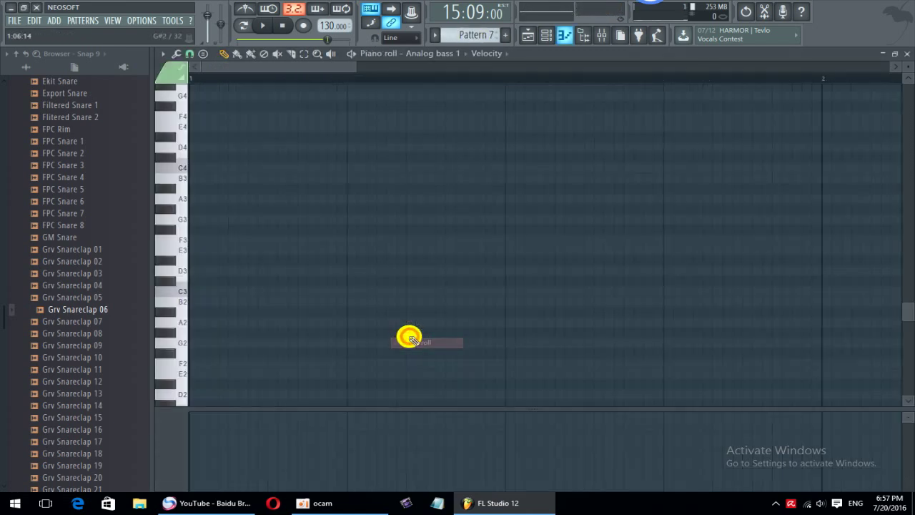
Step: Place short C4 notes on the first three beats of bar 1
scroll(183, 279, "up", 3)
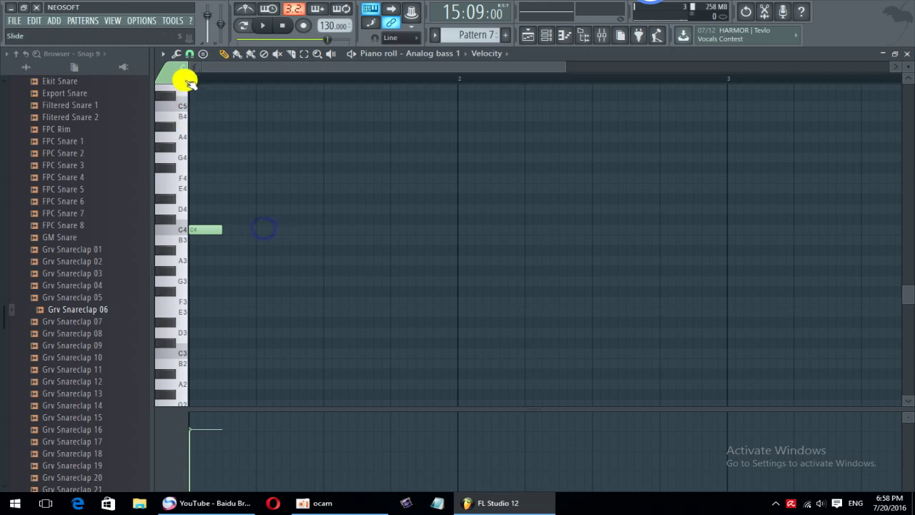
left_click(189, 54)
left_click(195, 69)
left_click(259, 230)
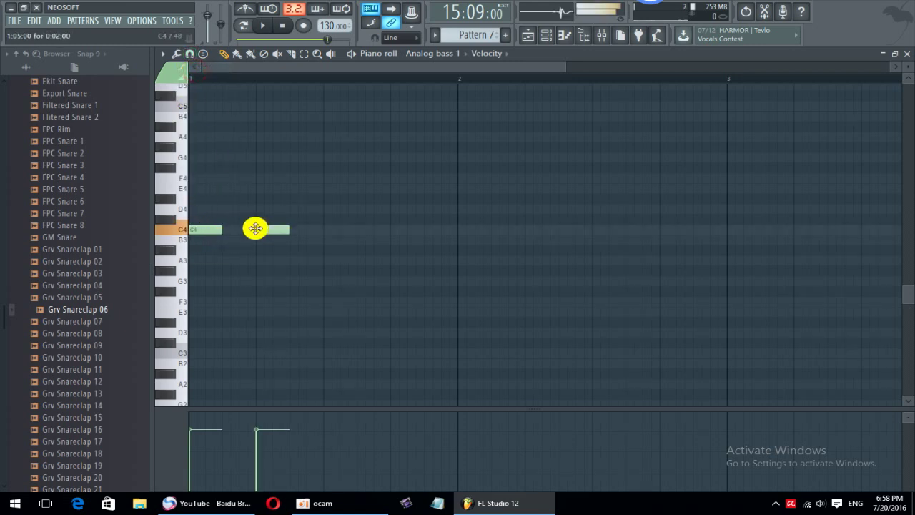
left_click(327, 230)
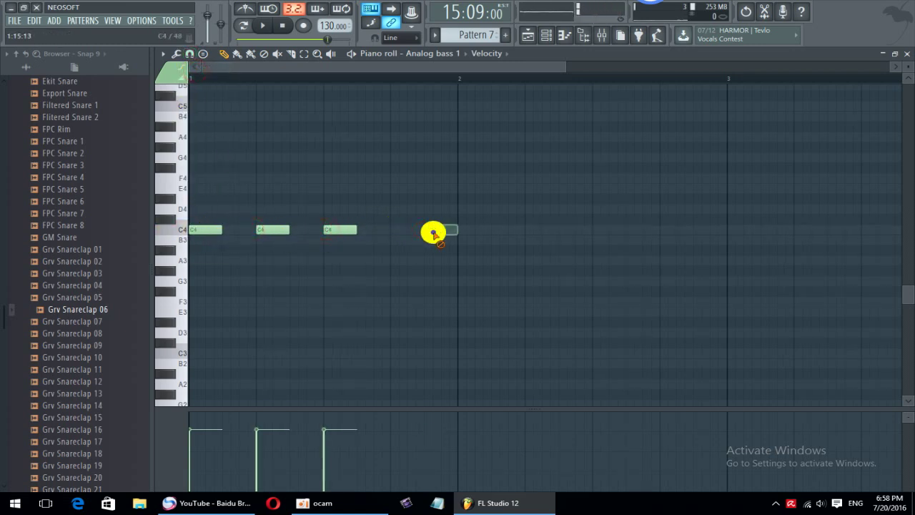
Step: Copy the three C4 notes of bar 1 to the same beats of bar 2
scroll(364, 208, "down", 1)
left_click_drag(361, 208, 172, 285)
left_click_drag(205, 229, 369, 231)
left_click(333, 244)
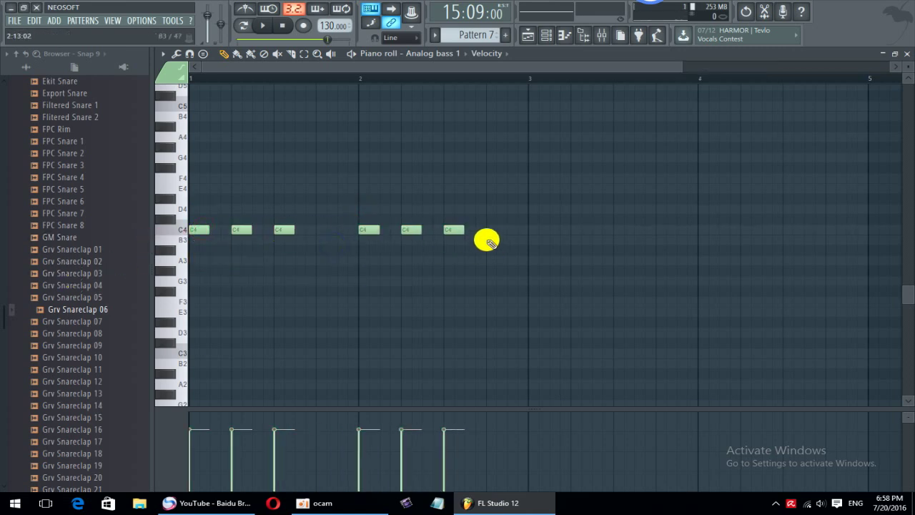
Step: Shift bar 2's second and third C4 notes half a beat later and add a D#4 note at the bar's end
key("space")
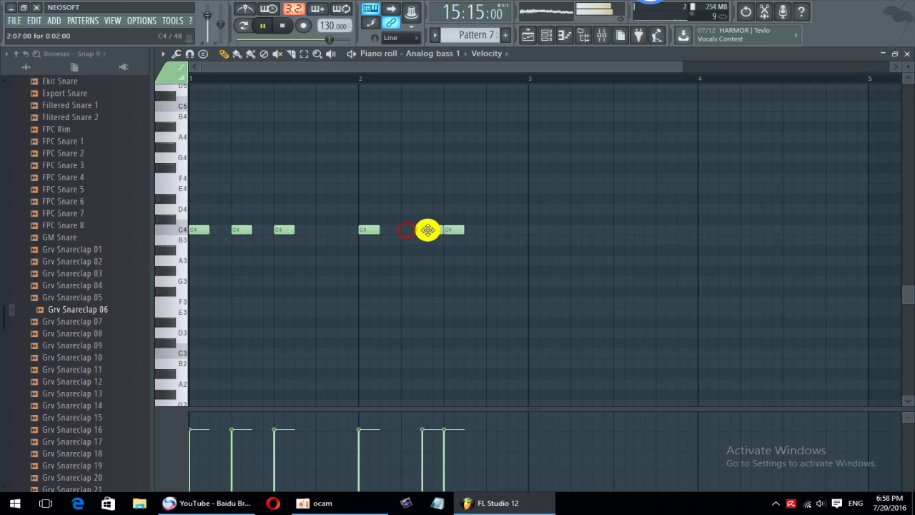
left_click_drag(451, 231, 472, 231)
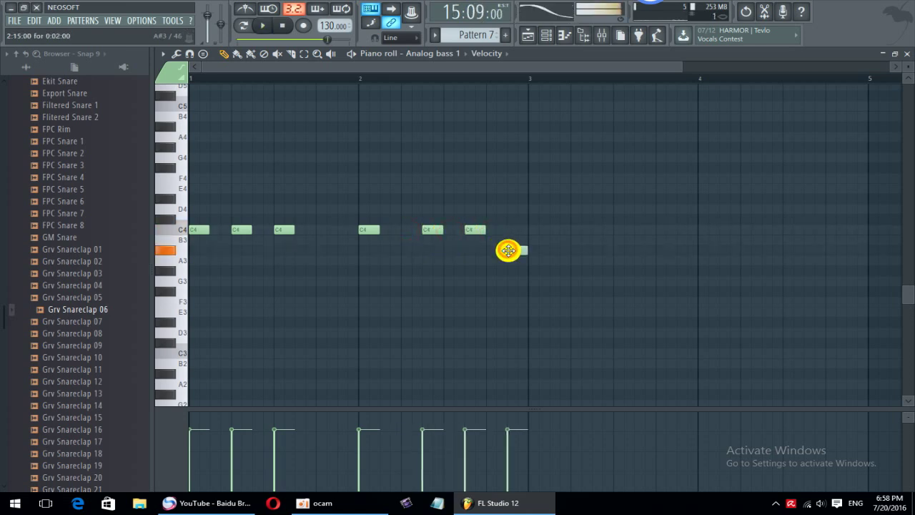
left_click_drag(510, 264, 183, 294)
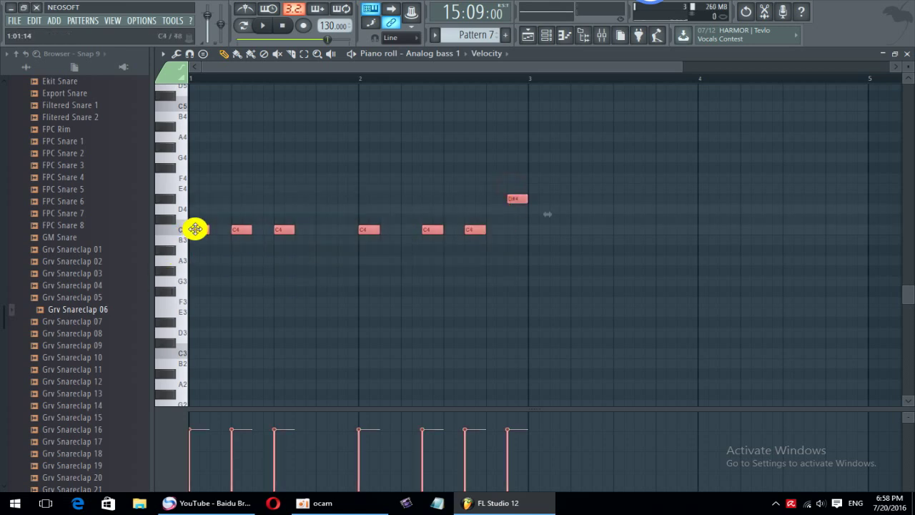
Step: Transpose all bass notes up two semitones, and shift bar 1's second and third notes half a beat later
left_click_drag(195, 229, 190, 209)
left_click(232, 244)
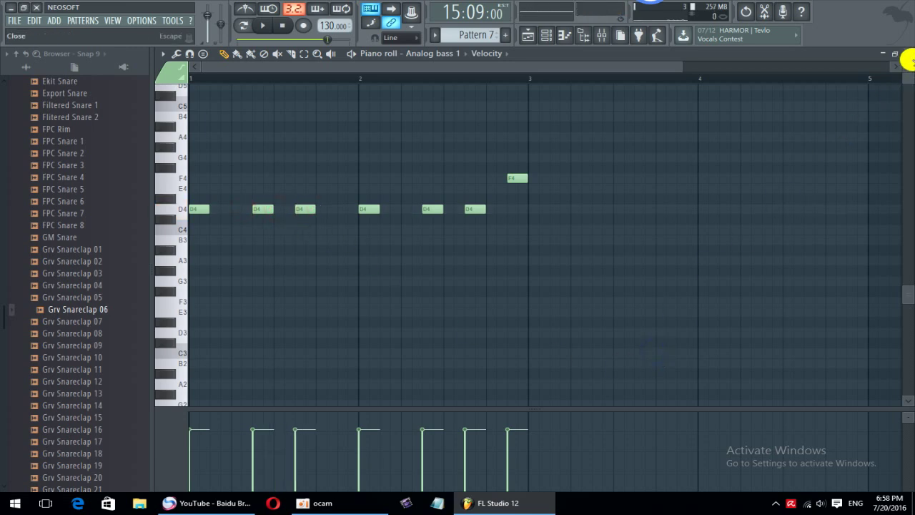
left_click(906, 55)
Step: Fill playlist Track 9 with Pattern 7 clips from bar 7 up to bar 17
key("F6")
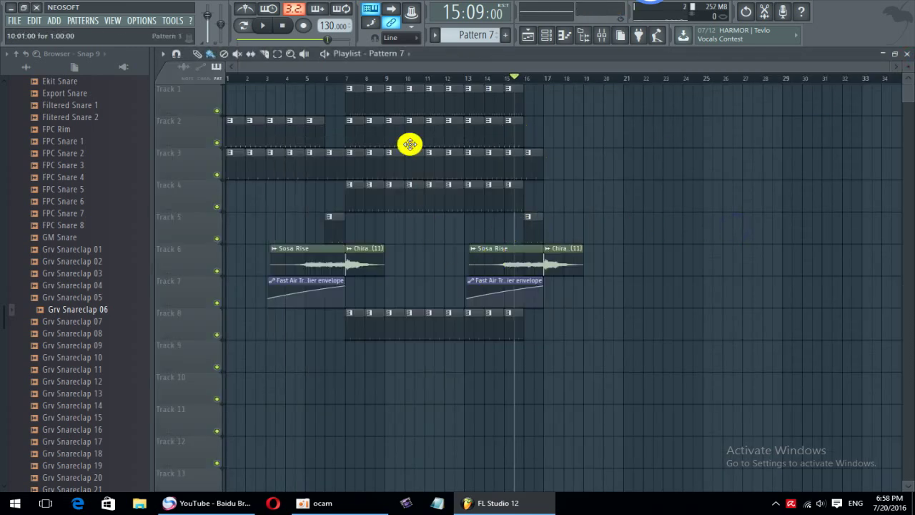
left_click_drag(346, 355, 546, 357)
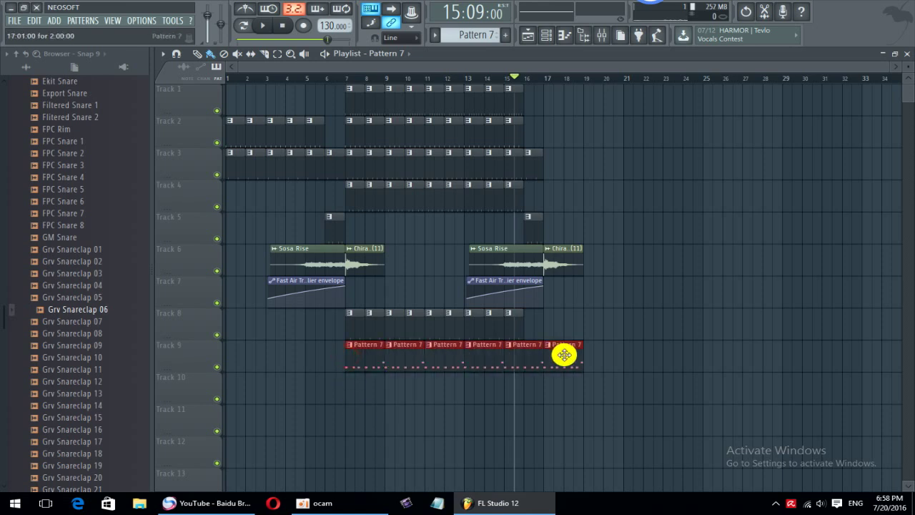
right_click(564, 354)
Step: Play the arrangement from bar 6, restart it from the beginning, and show the channel rack
left_click(331, 76)
key("space")
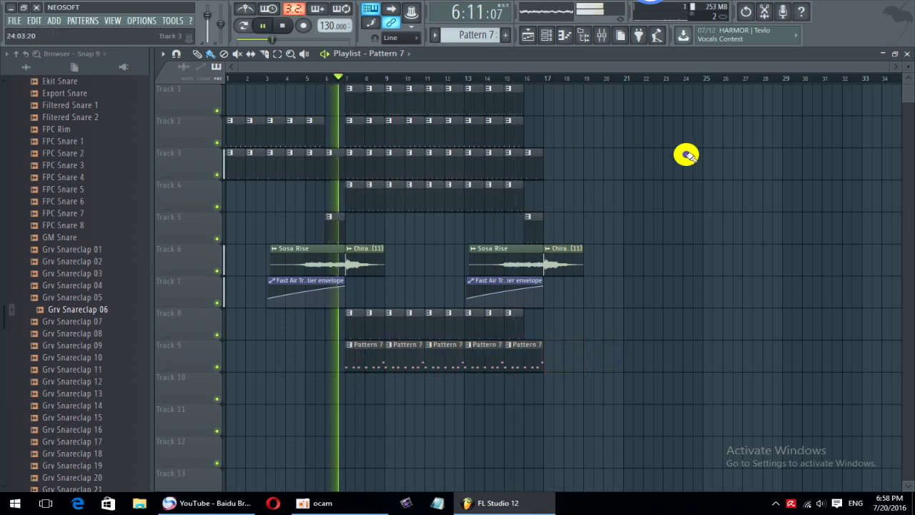
key("space")
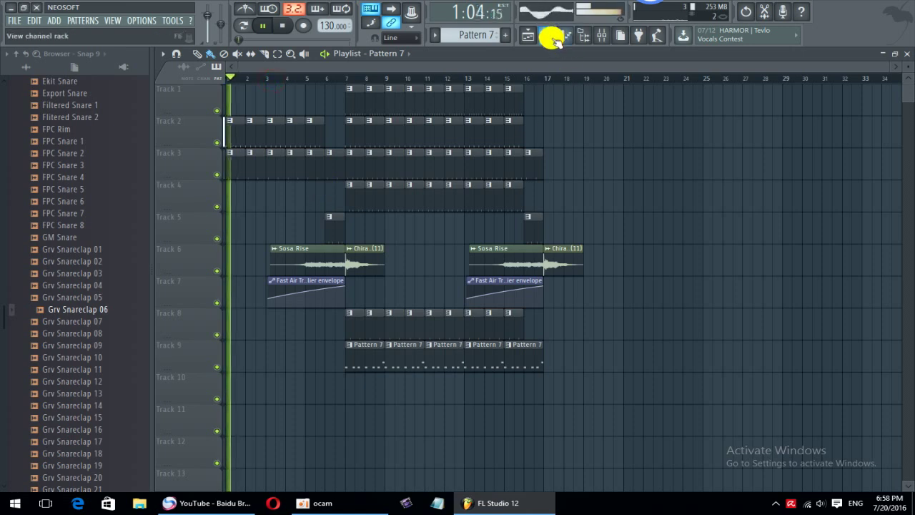
left_click(546, 35)
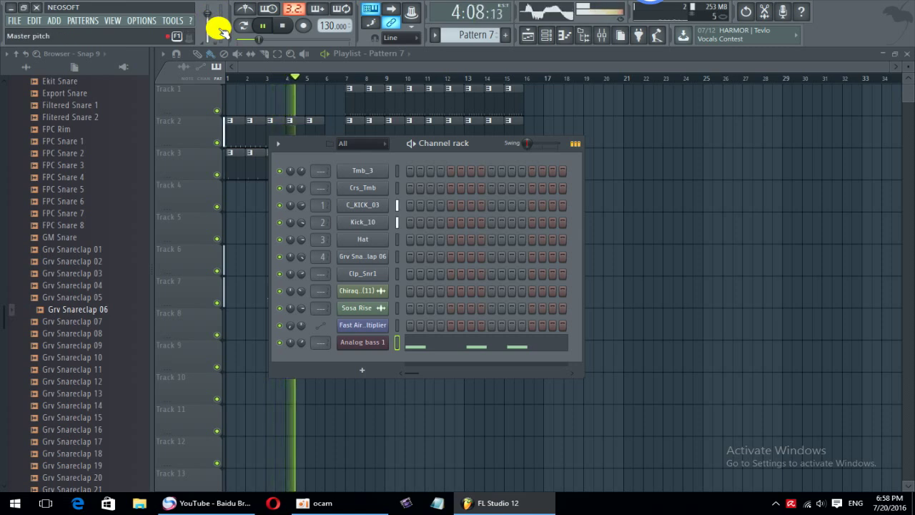
Step: Raise the system volume to 32 during playback and return to the playlist
key("XF86AudioRaiseVolume")
key("XF86AudioRaiseVolume")
key("XF86AudioRaiseVolume")
key("XF86AudioRaiseVolume")
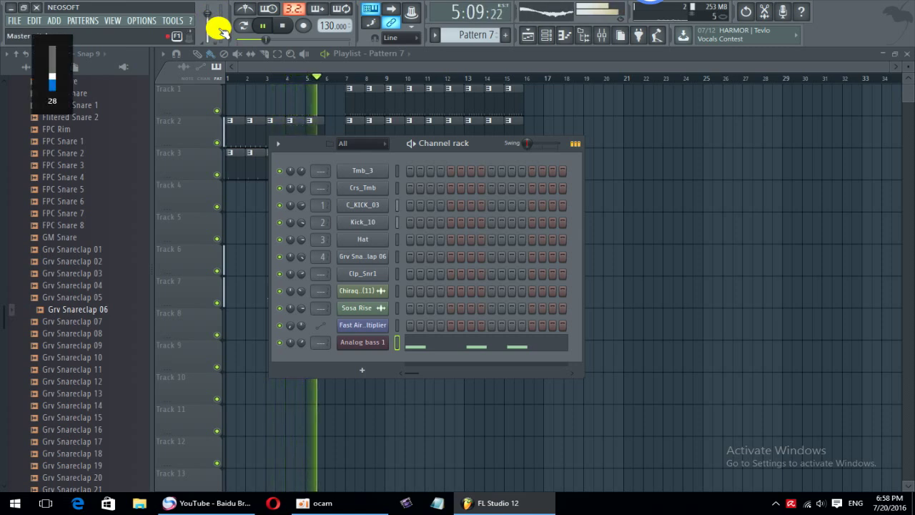
scroll(219, 30, "up", 1)
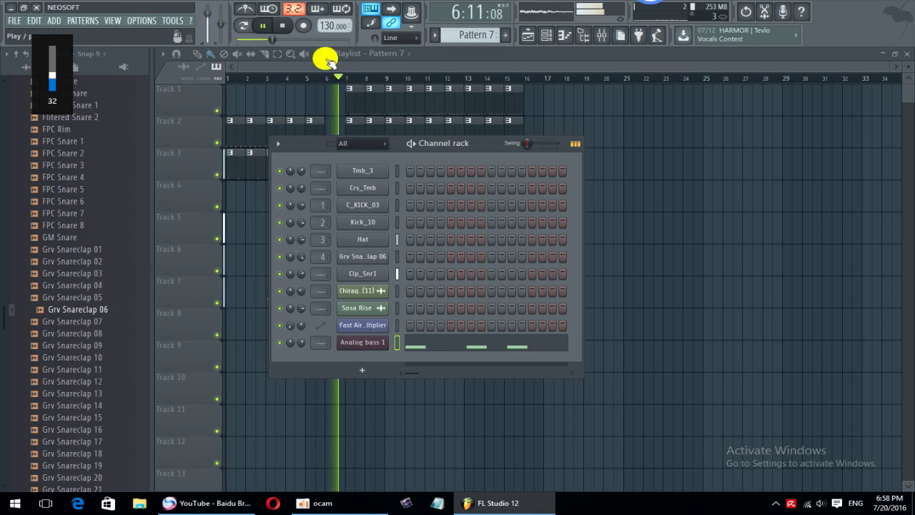
left_click(685, 160)
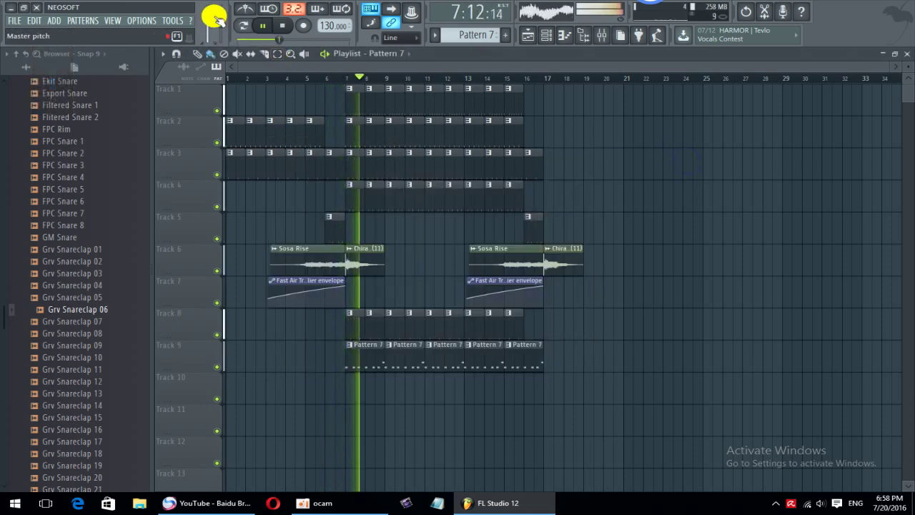
Step: Lower the Analog bass 1 channel's volume to 48%
left_click(543, 37)
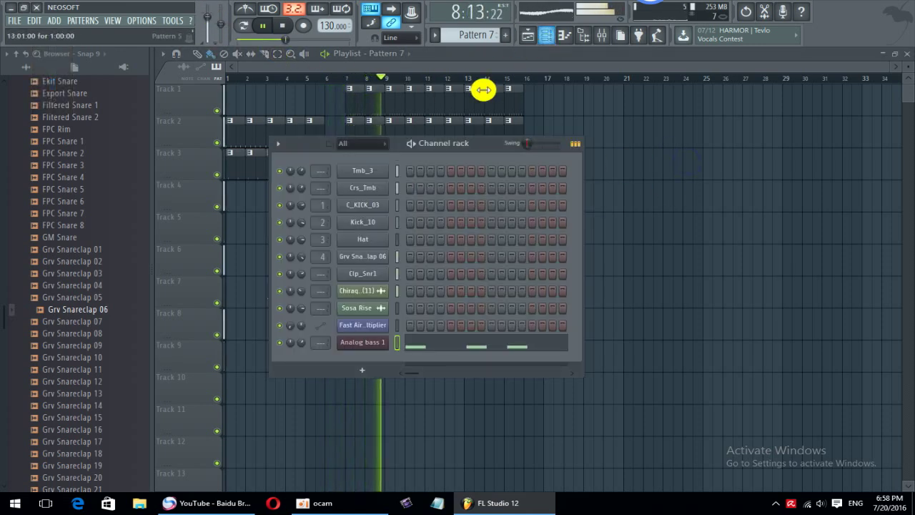
scroll(302, 346, "down", 3)
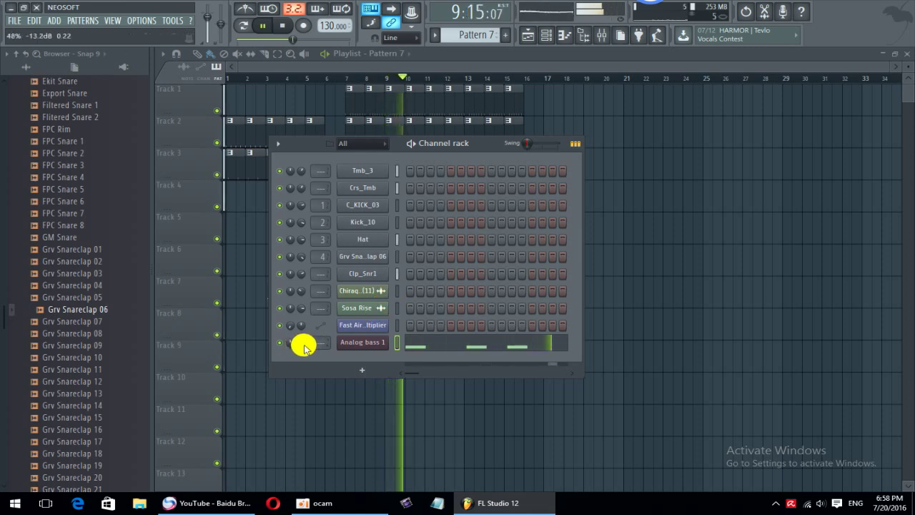
Step: Transpose all Analog bass 1 notes up five semitones so the repeated notes sit on G4
left_click(443, 341)
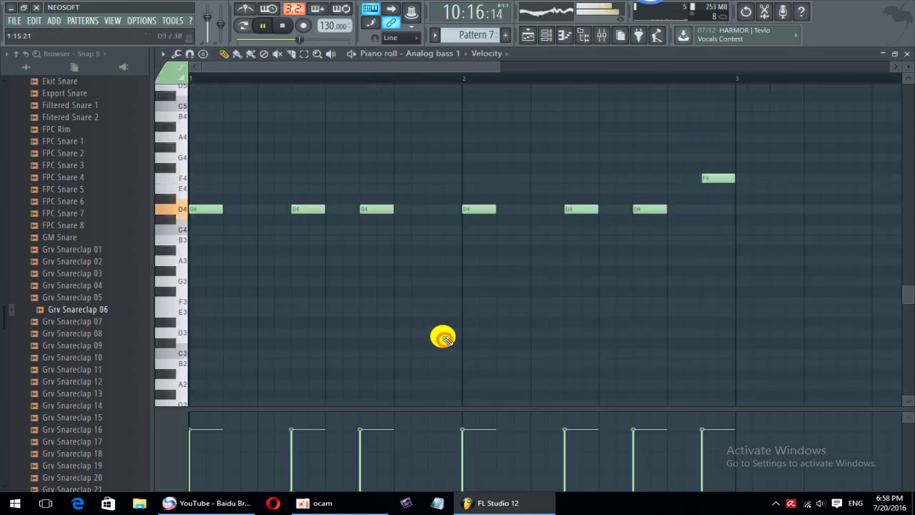
scroll(404, 273, "down", 3)
left_click_drag(553, 123, 159, 278)
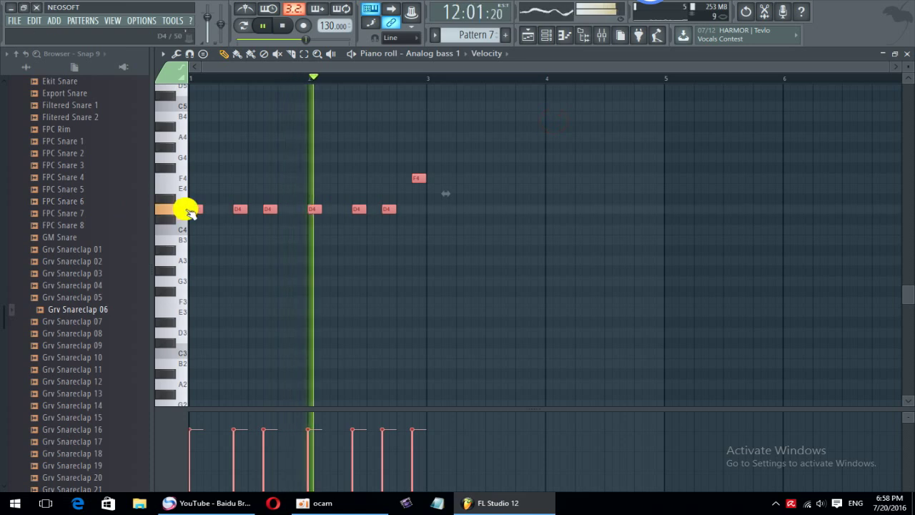
left_click_drag(192, 207, 167, 157)
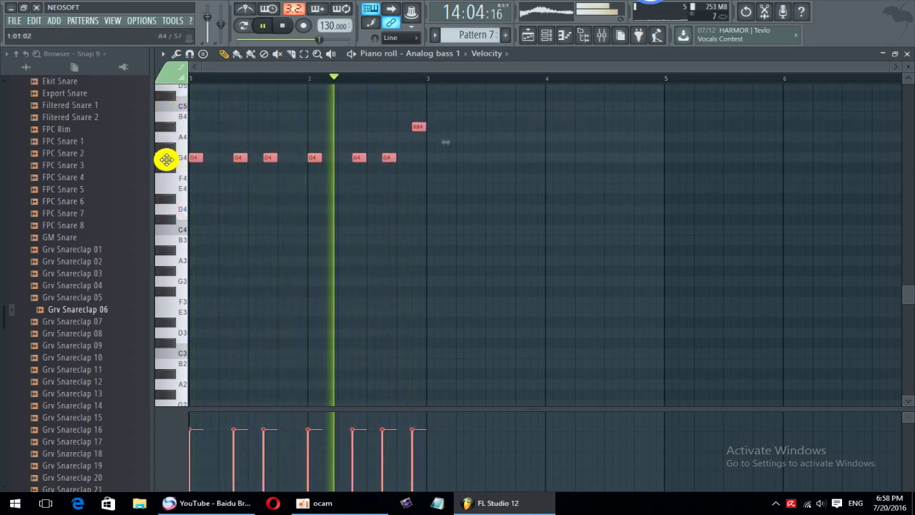
Step: Lower the Analog bass 1 channel's volume to 33% and restart the arrangement from the beginning, ending with playback stopped
left_click(906, 54)
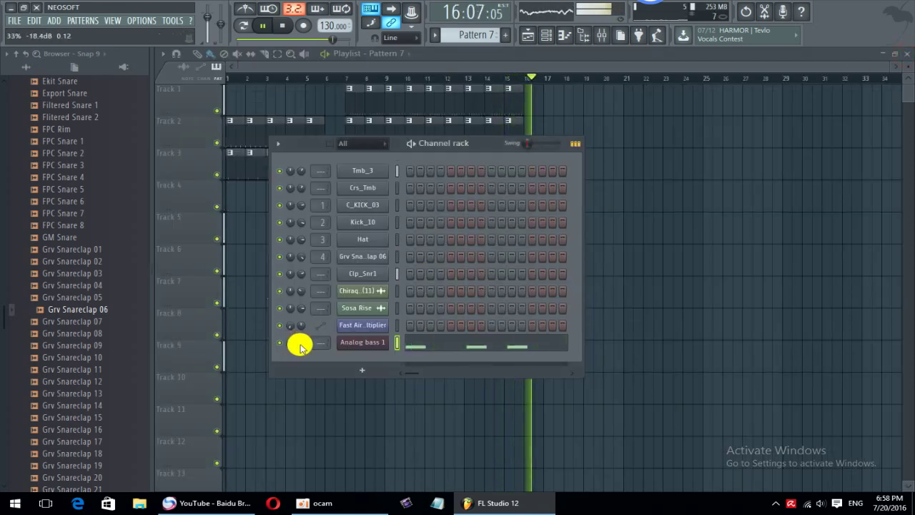
right_click(783, 328)
key("space")
key("space")
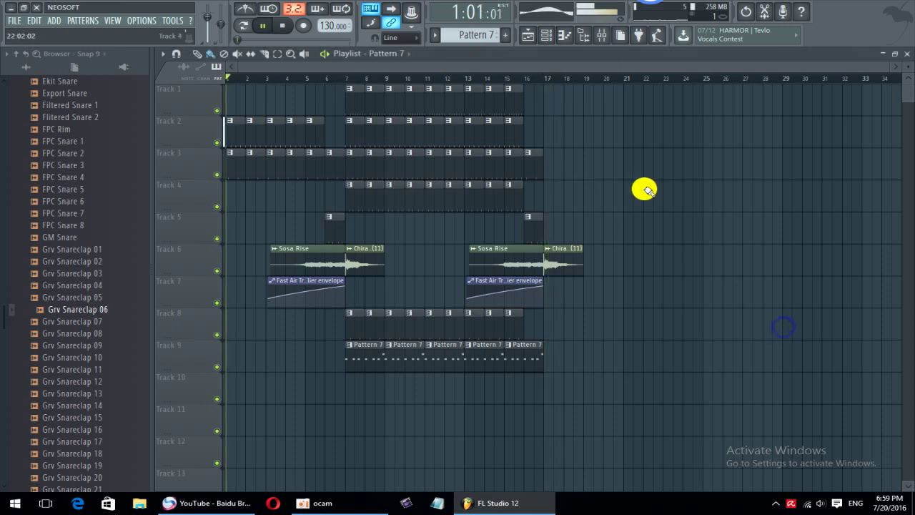
right_click(697, 183)
key("space")
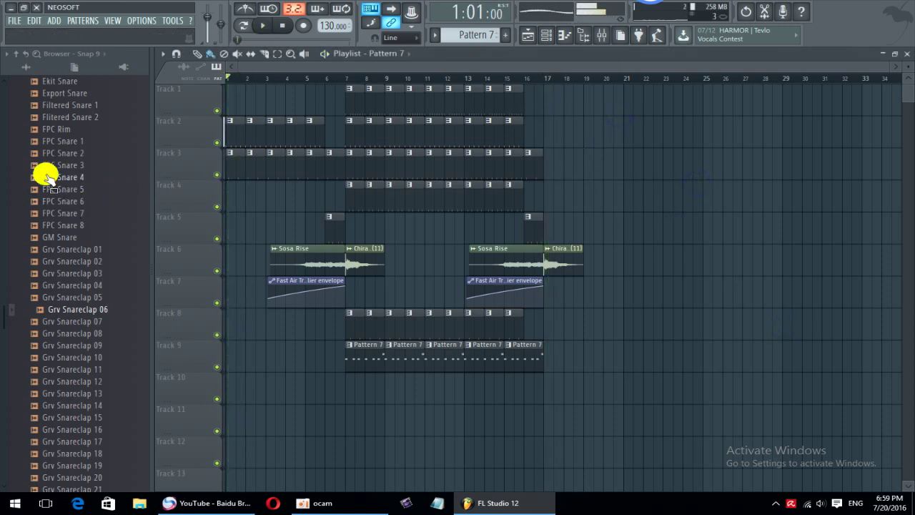
Step: Collapse the sample browser's folders and open the Mixaloop Pack folder inside New > Mixaloop
scroll(29, 285, "down", 10)
scroll(3, 400, "down", 8)
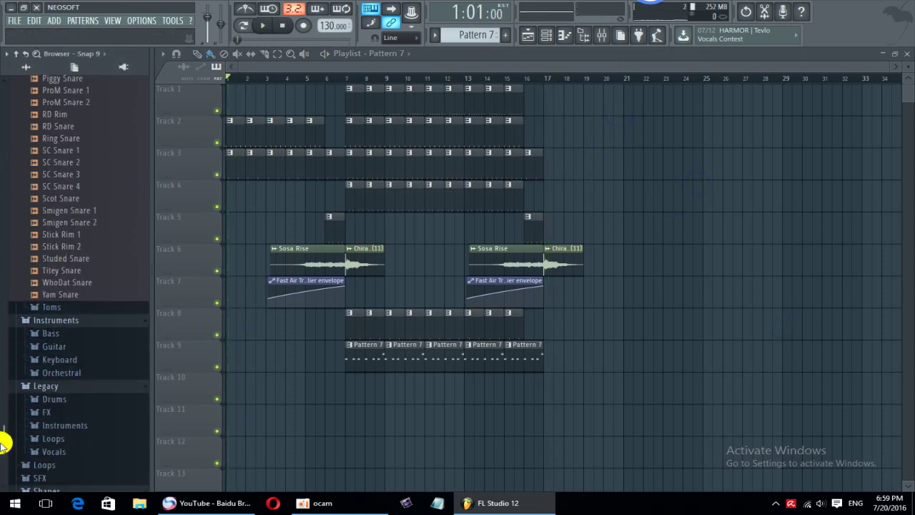
scroll(50, 229, "up", 20)
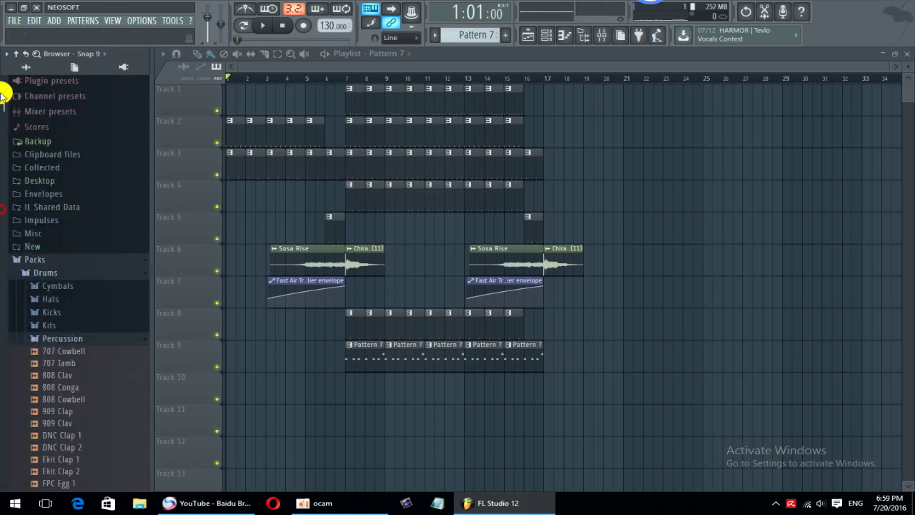
left_click(16, 56)
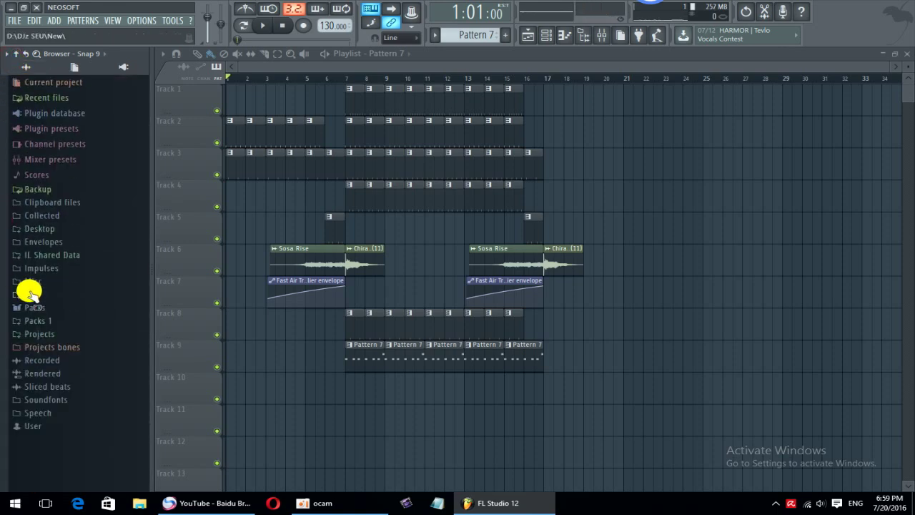
left_click(31, 293)
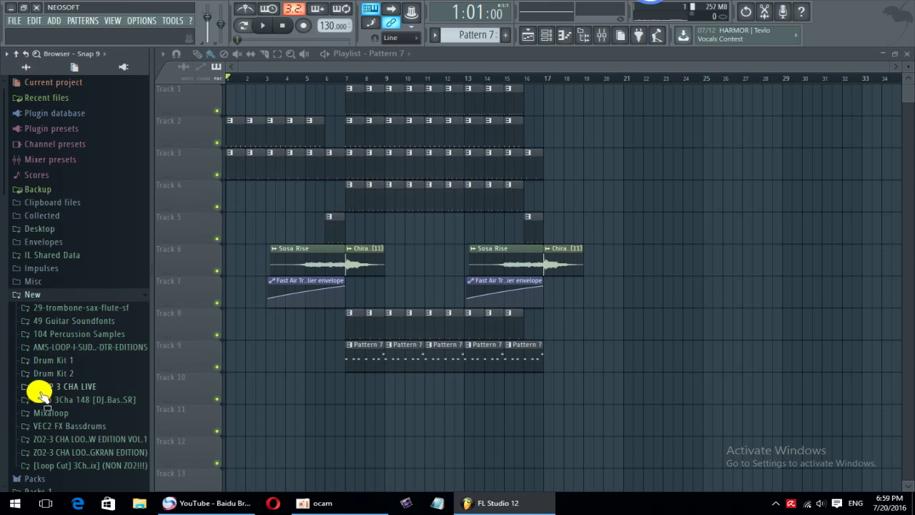
left_click(58, 414)
left_click(57, 424)
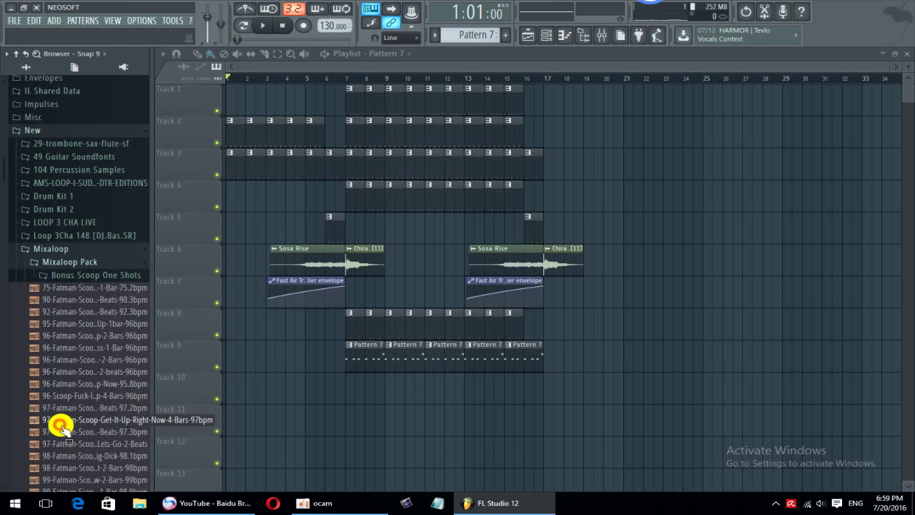
Step: Audition the Fatman Scoop vocal samples in the Mixaloop Pack folder, from the 96 bpm files through the 119 bpm files
left_click(86, 334)
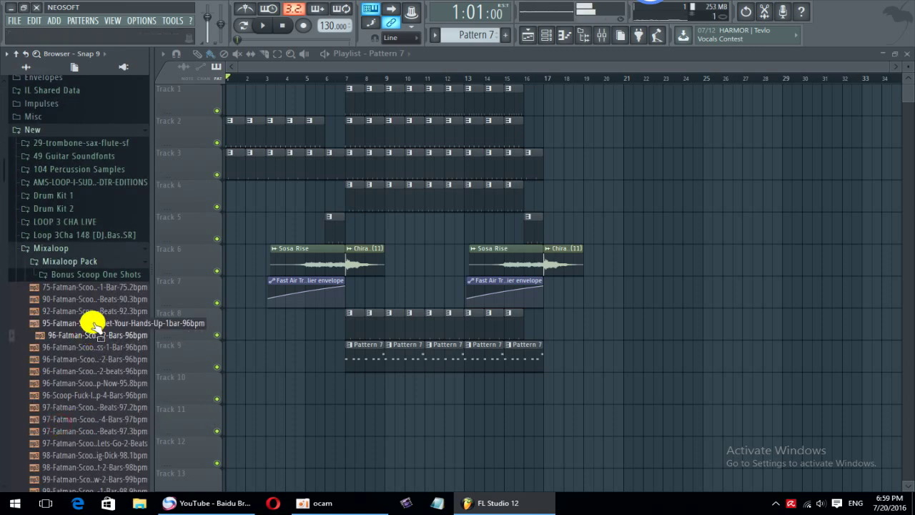
left_click(86, 287)
scroll(77, 366, "down", 5)
scroll(79, 366, "down", 1)
left_click(79, 332)
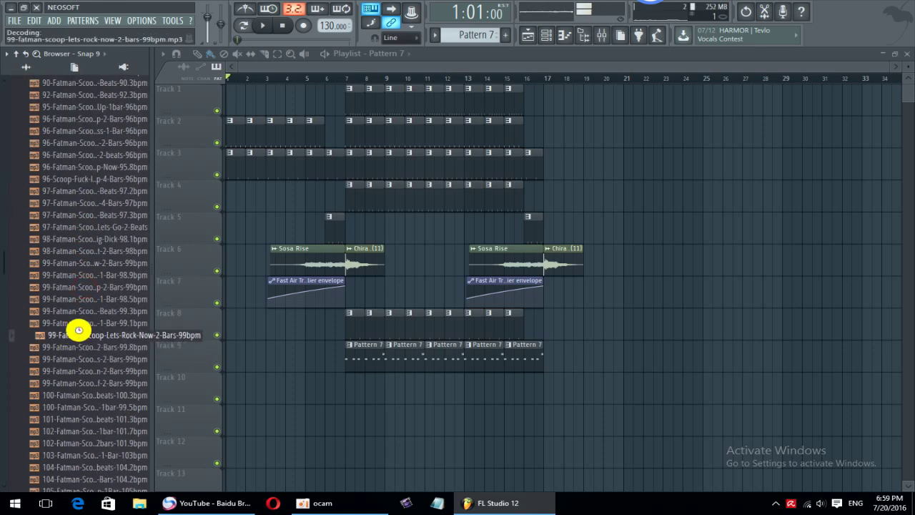
scroll(80, 333, "down", 4)
left_click(89, 96)
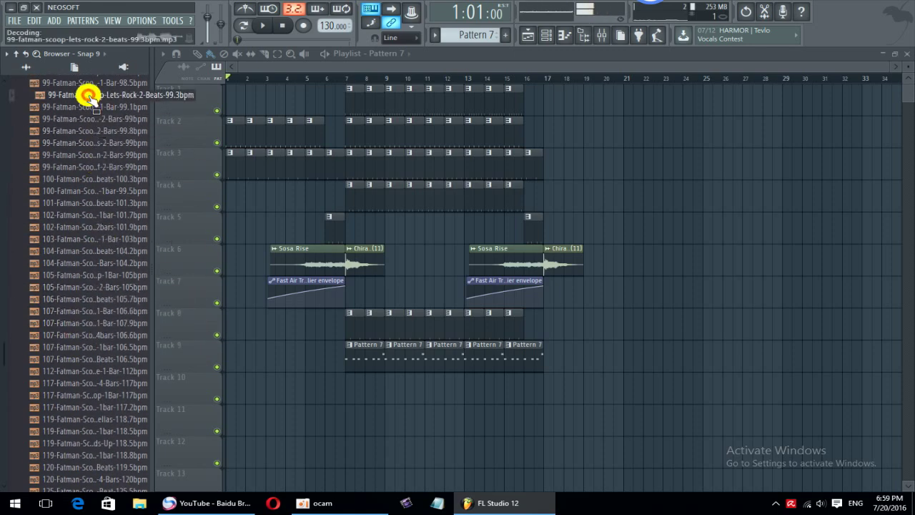
scroll(107, 245, "down", 4)
left_click(104, 250)
left_click(93, 263)
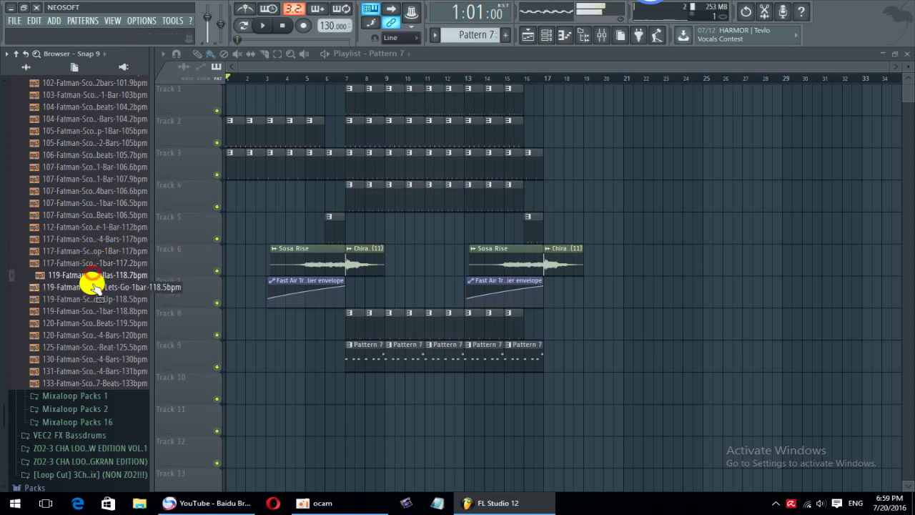
Step: Place the 117-Fatman-Scoop-Pick-It-Up-Now-1bar-117.2bpm sample on Track 1 at bar 6, fitted to one bar
left_click_drag(90, 263, 314, 97)
scroll(317, 96, "up", 3)
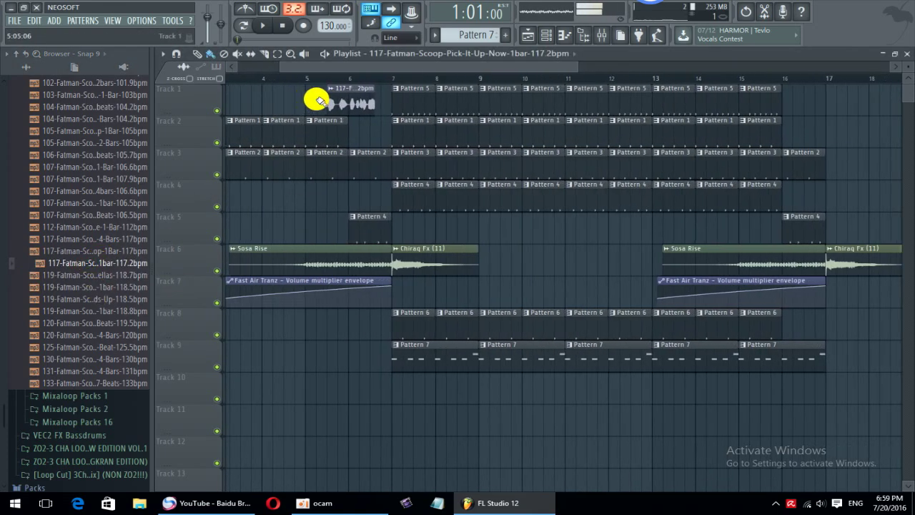
right_click(336, 93)
left_click(490, 153)
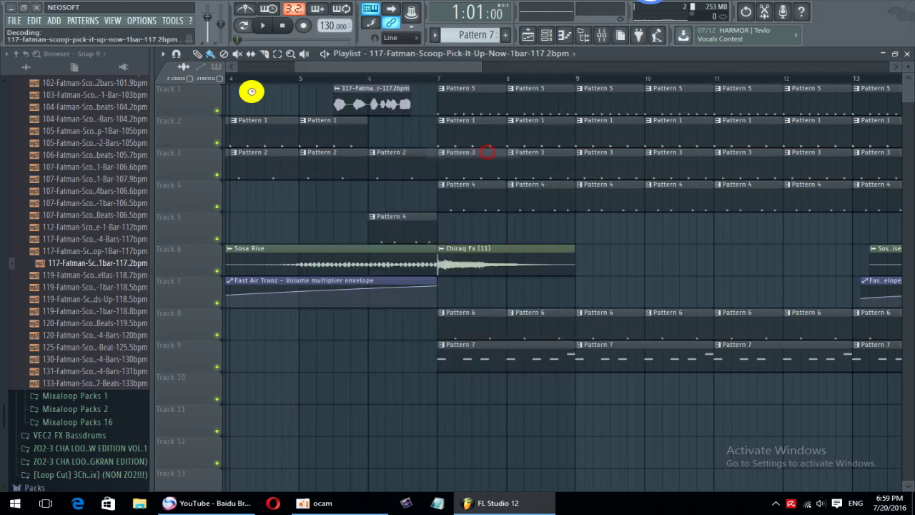
left_click_drag(358, 102, 385, 102)
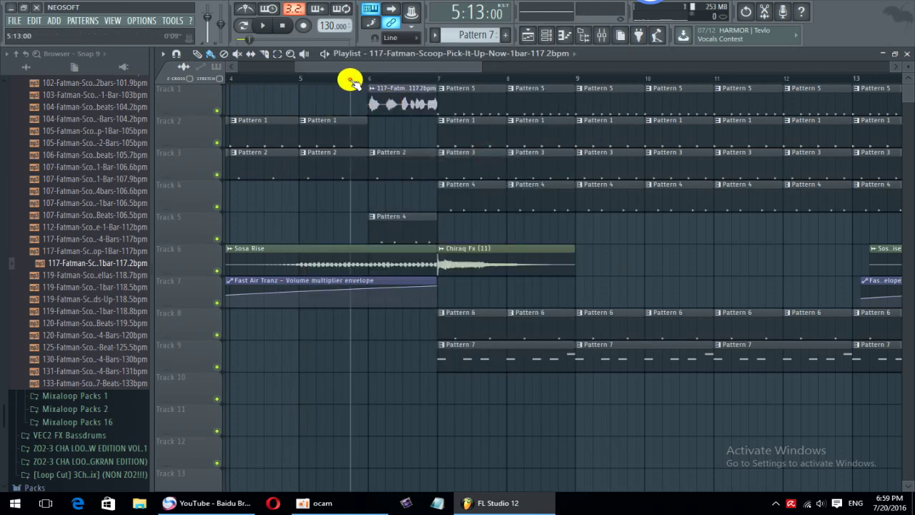
Step: Play back the new Pick-It-Up-Now vocal clip in the arrangement and check its channel settings
key("space")
scroll(337, 81, "down", 3)
double_click(361, 91)
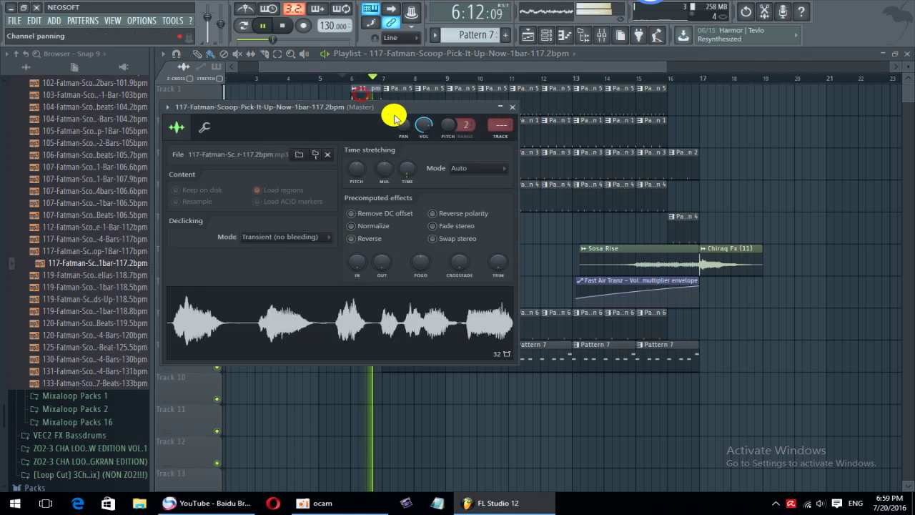
left_click(510, 108)
key("space")
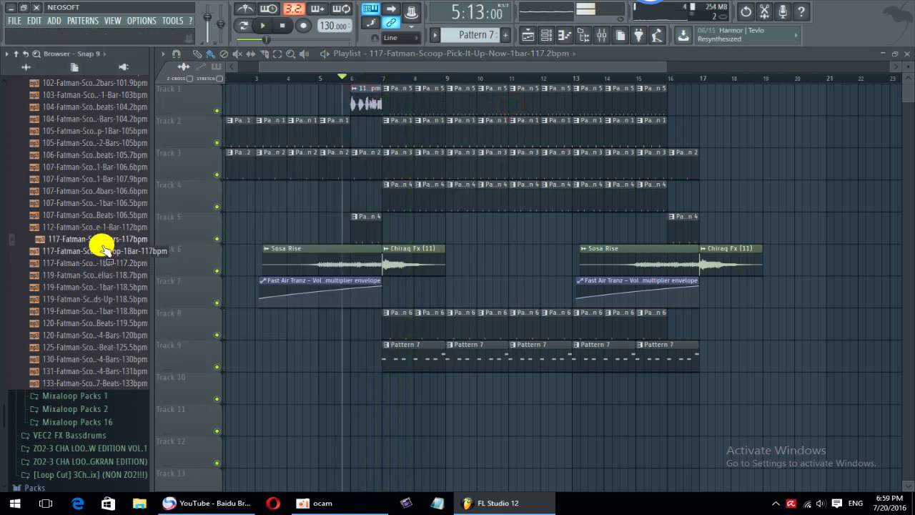
Step: Place the 117-Fatman-Scoop-Do-My-Dogs-Ladies-Run-This-MF-4-Bars-117bpm sample on Track 10 at bar 7, synchronized to the 130 BPM project tempo
left_click_drag(98, 239, 394, 385)
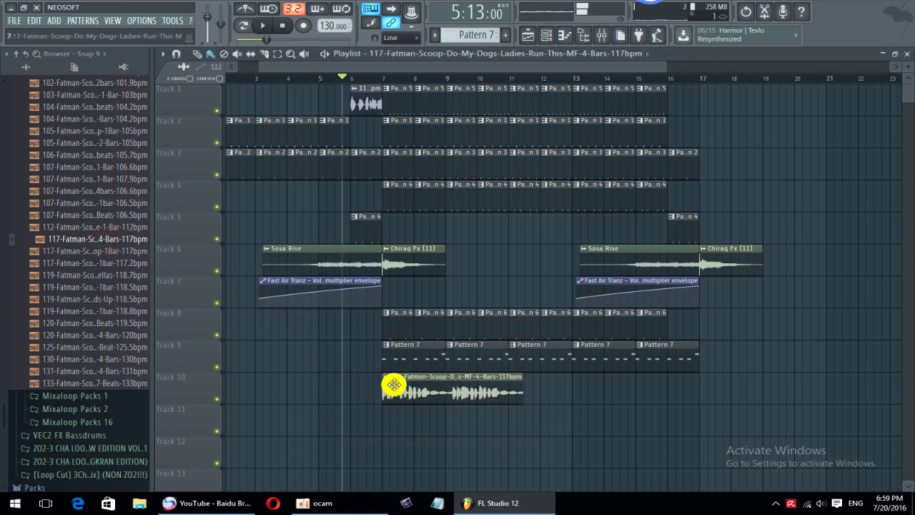
key("space")
left_click(388, 376)
left_click(501, 424)
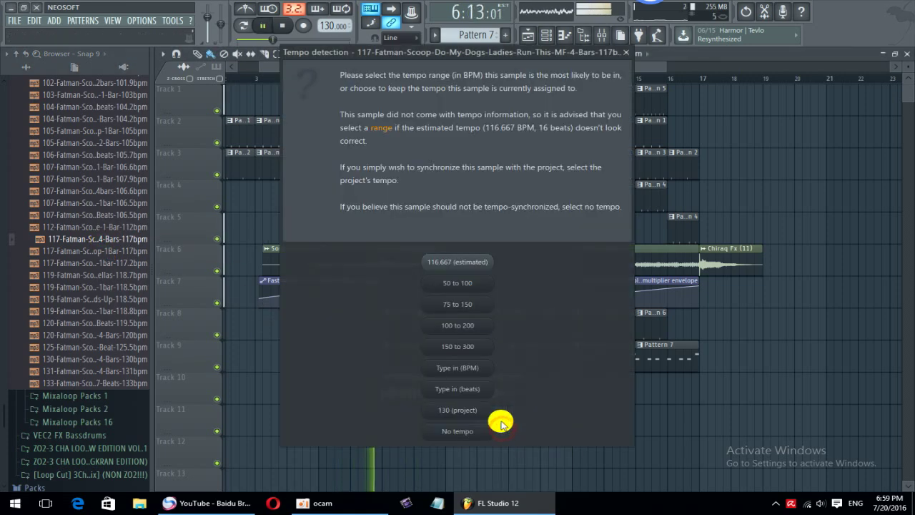
left_click(450, 411)
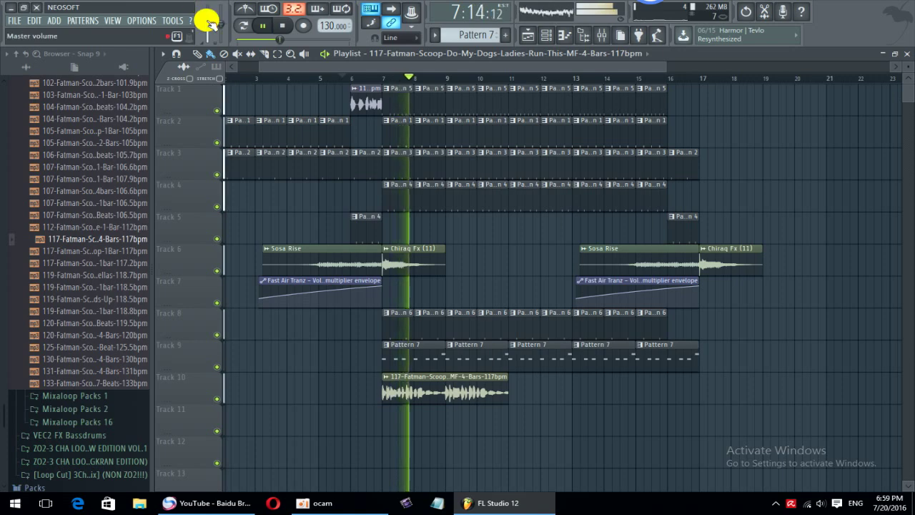
Step: Repeat the four-bar vocal clip on Track 10 at bars 11 and 15, checking its channel settings
left_click_drag(445, 392, 570, 388)
double_click(569, 388)
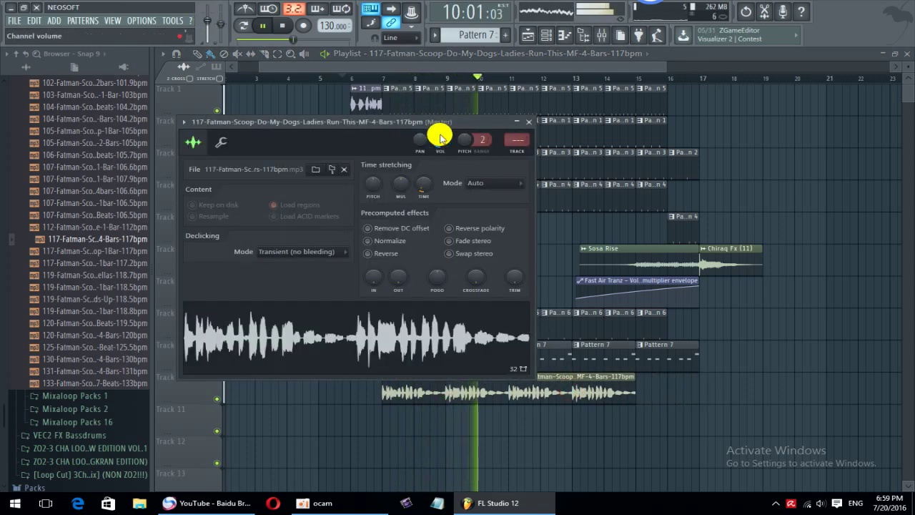
left_click(529, 122)
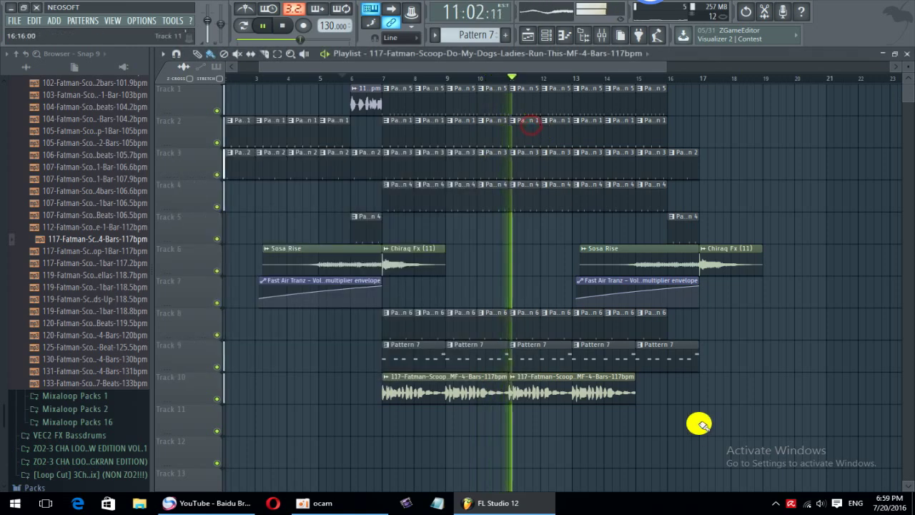
mouse_move(639, 383)
left_mouse_down()
mouse_move(672, 386)
mouse_move(651, 388)
left_mouse_up()
scroll(586, 289, "down", 5)
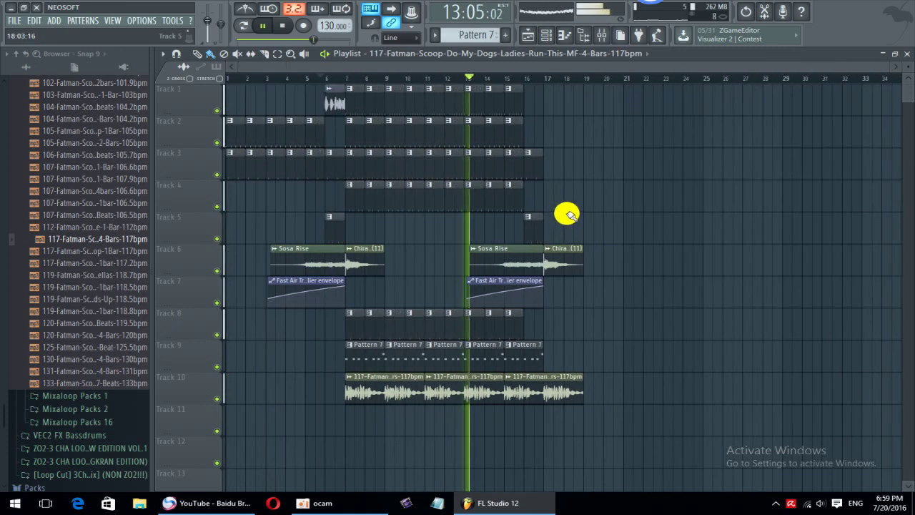
Step: Move the closing Sosa Rise, Chiraq Fx, Fast Air Tranz envelope and Track 5 Pattern 4 clips two bars later, with playback stopped
left_click_drag(597, 264, 577, 238)
scroll(612, 200, "up", 3)
key("space")
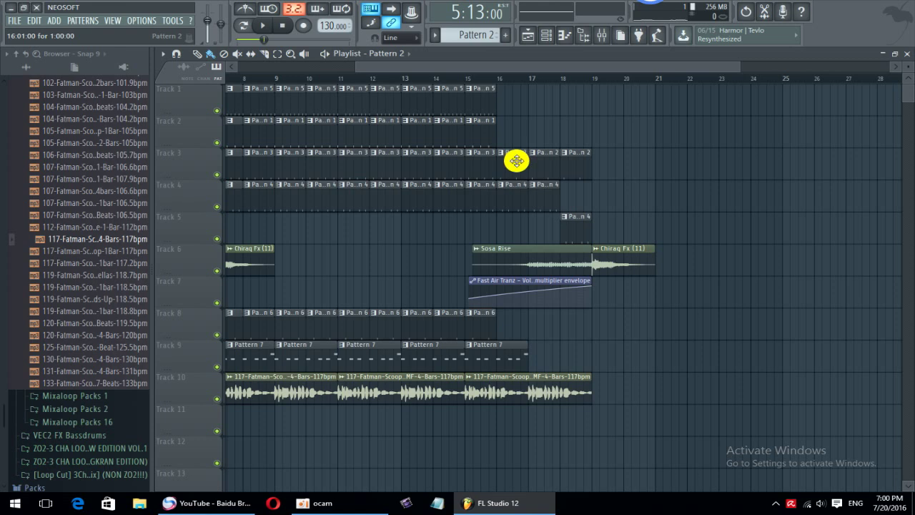
Step: Replace the Pattern 2 clips on Track 3 at bars 16 to 18 with Pattern 3
right_click(516, 160)
left_click_drag(501, 171, 564, 172)
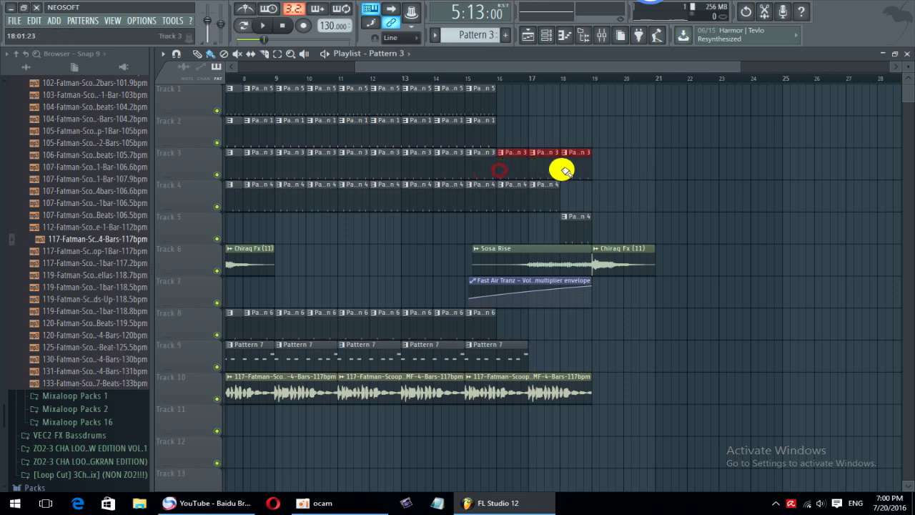
right_click(647, 174)
Step: Extend the pattern clips on Tracks 1 and 2 through bar 17 and those on Tracks 8 and 9 through bar 18
left_click_drag(512, 110, 579, 140)
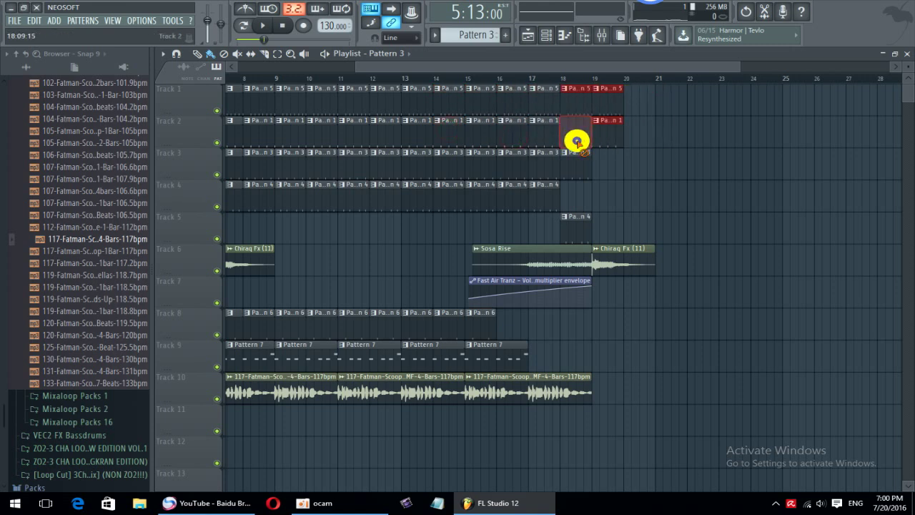
right_click(607, 129)
right_click(608, 107)
right_click(576, 107)
scroll(610, 300, "down", 1)
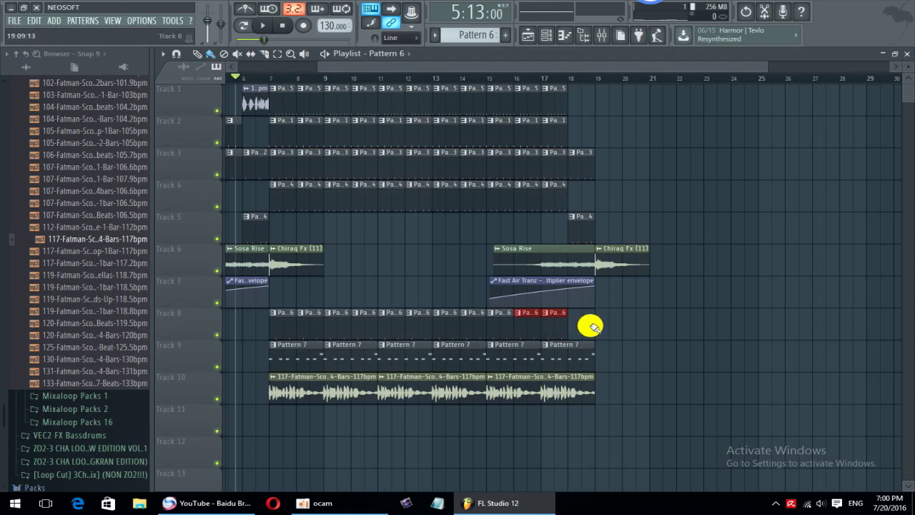
scroll(608, 277, "up", 1)
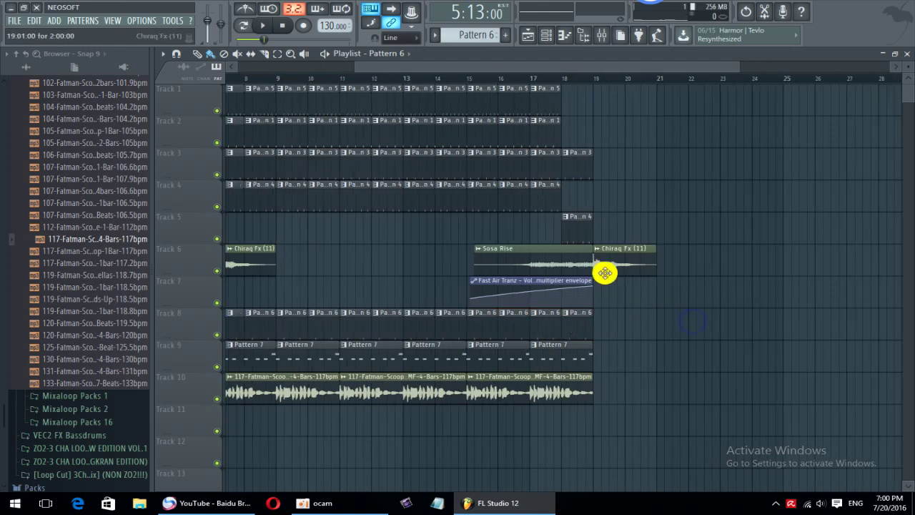
Step: Play the extended arrangement and change the Analog bass 1 channel's preset to Analog bass 2
key("space")
scroll(677, 219, "down", 3)
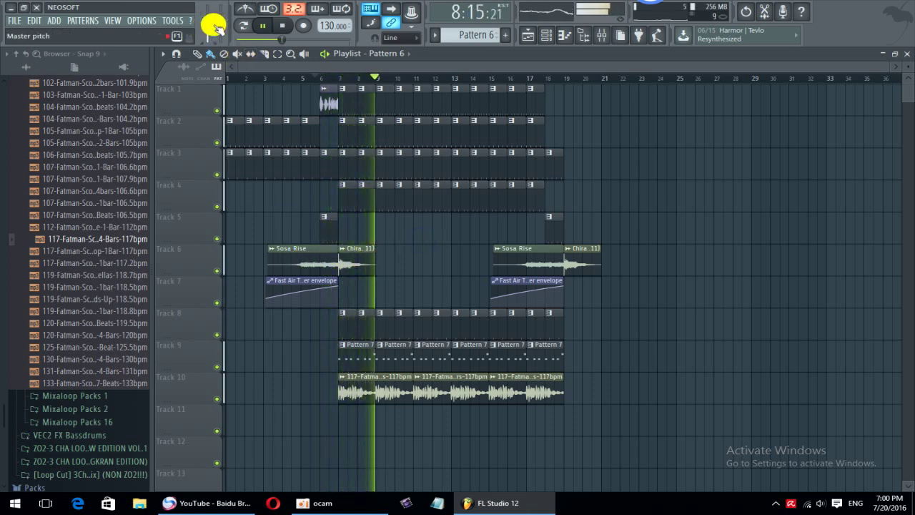
left_click(551, 36)
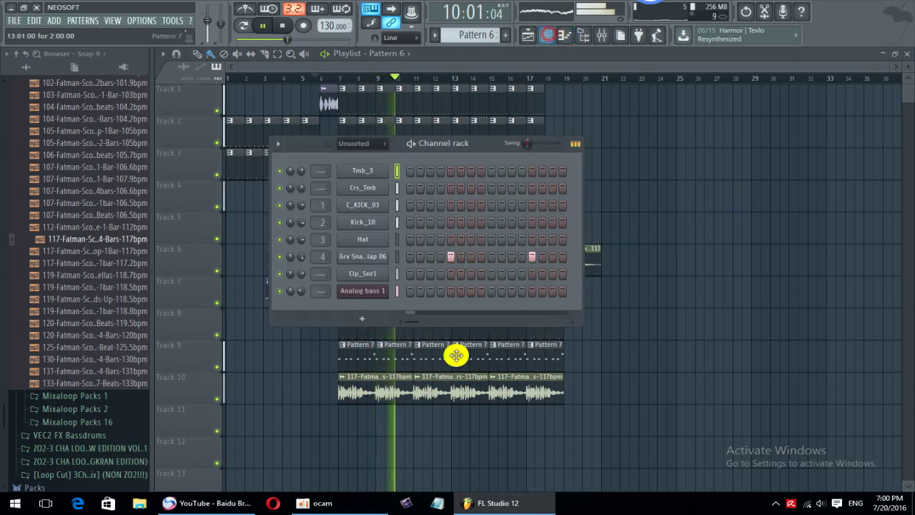
key("space")
left_click(362, 291)
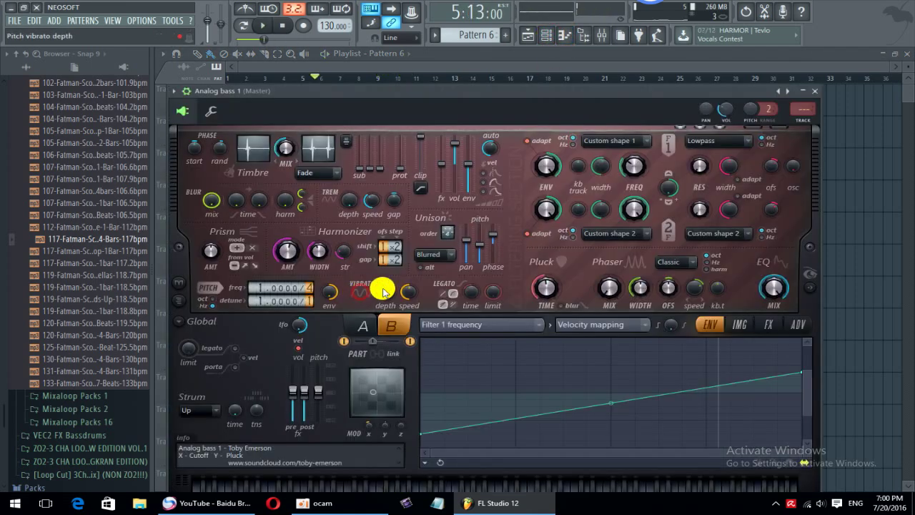
left_click(786, 93)
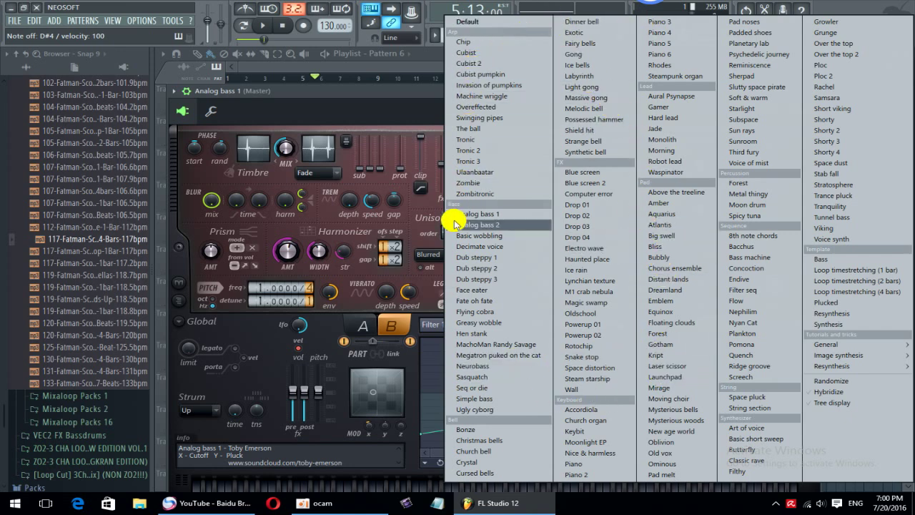
left_click(472, 224)
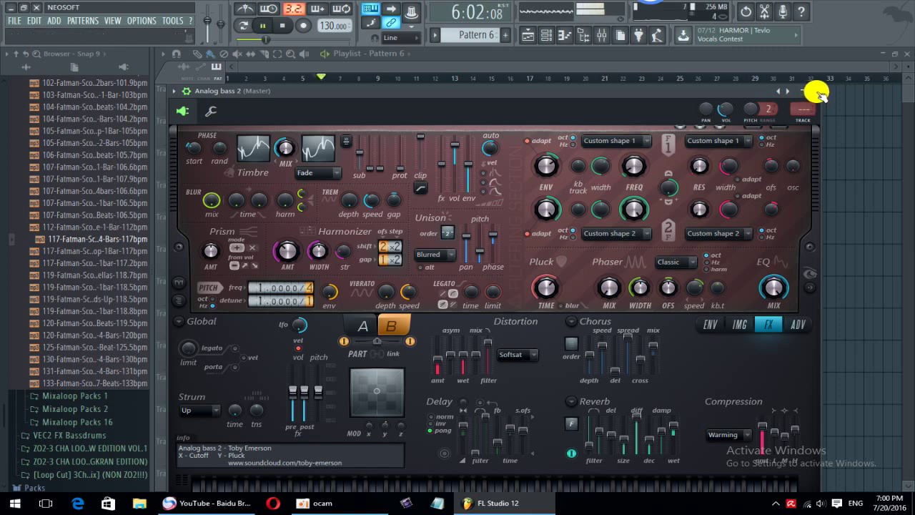
left_click(816, 92)
Step: Set the Analog bass 2 channel's volume to 48% while the song plays
left_click_drag(462, 146, 751, 93)
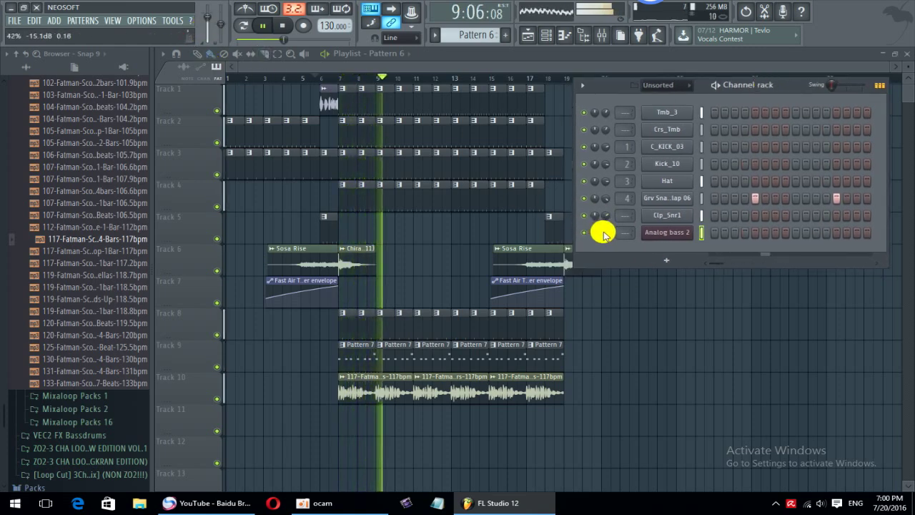
scroll(604, 233, "up", 3)
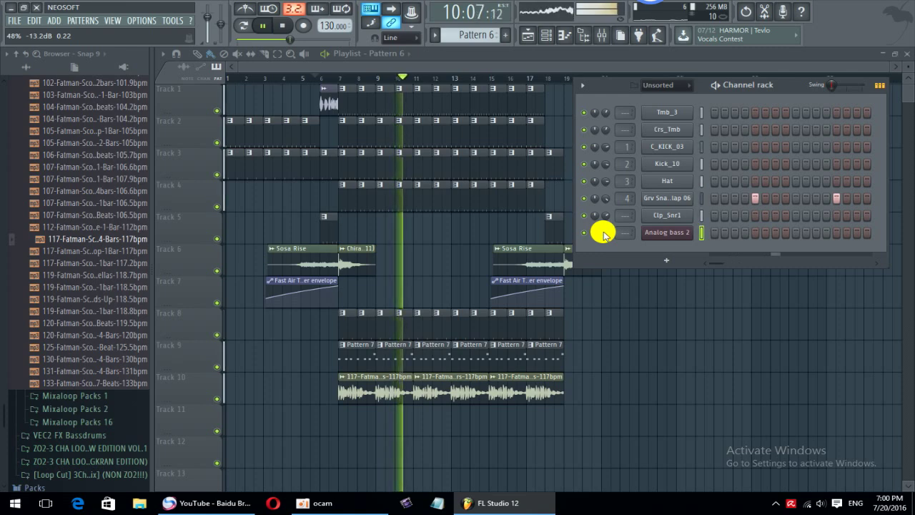
key("F6")
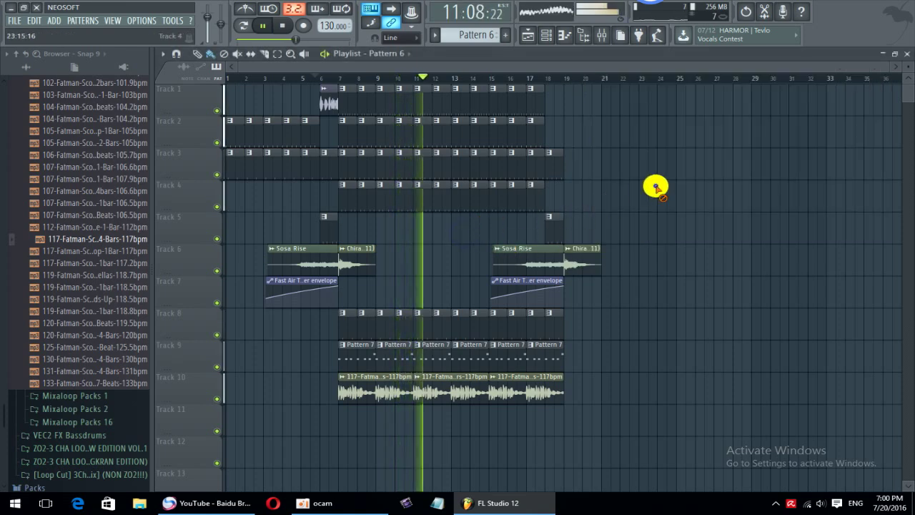
Step: Set the project tempo to 140 BPM and restretch all channels, with playback stopped
right_click(325, 26)
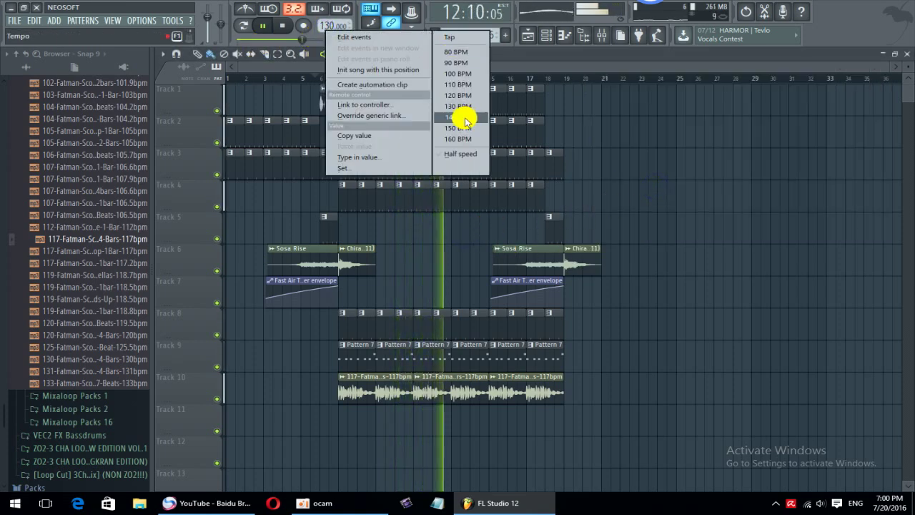
left_click(504, 65)
key("space")
right_click(334, 26)
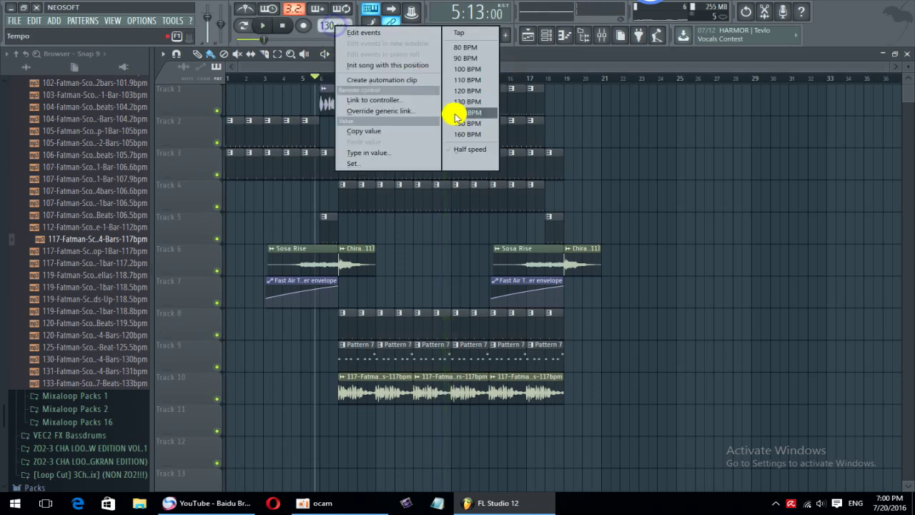
left_click(457, 115)
left_click(471, 281)
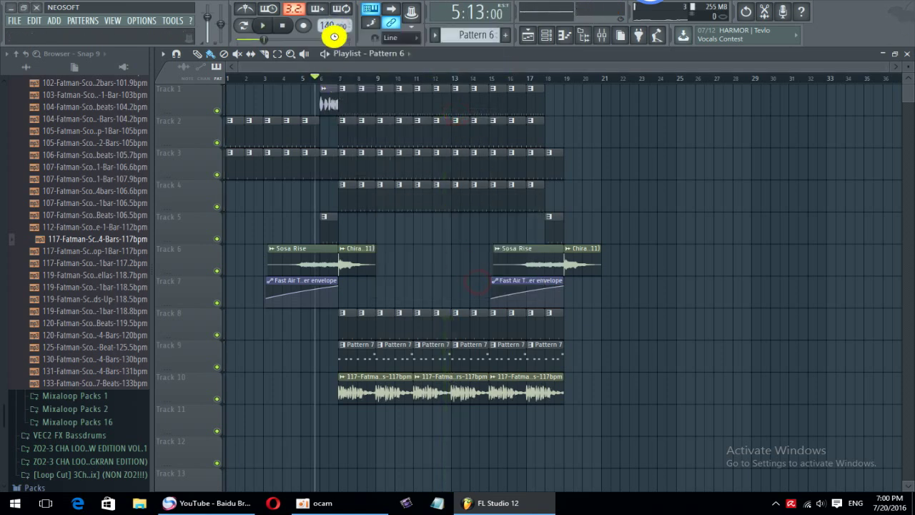
Step: Set the project tempo to 146 BPM, restretch all channels and play back the arrangement from bar 5
left_click_drag(331, 27, 331, 27)
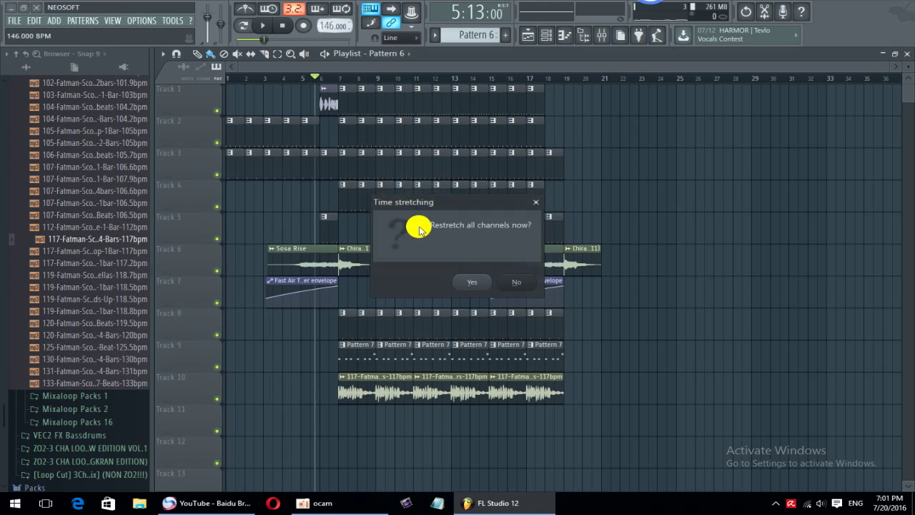
left_click(466, 280)
key("space")
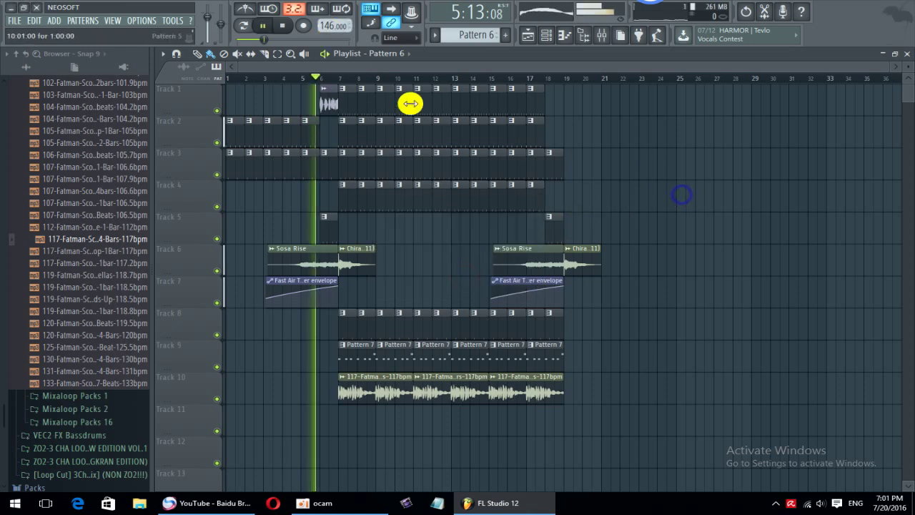
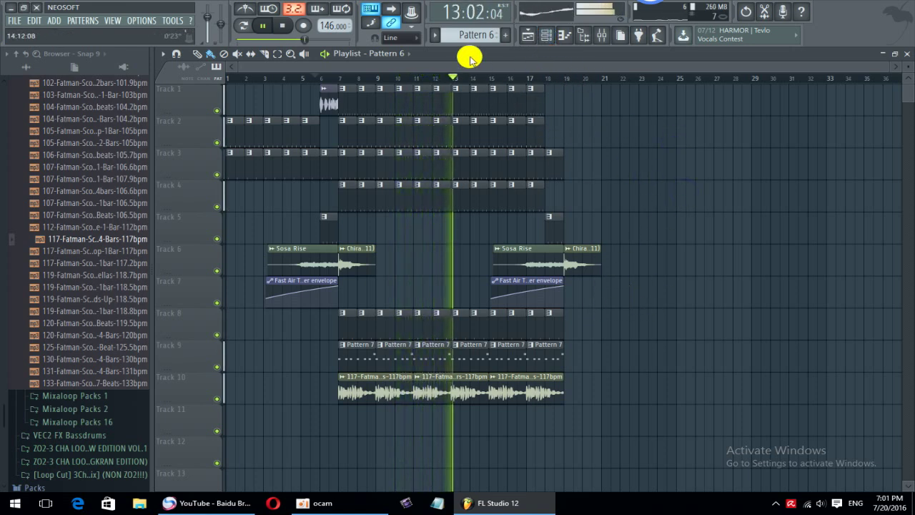
key("space")
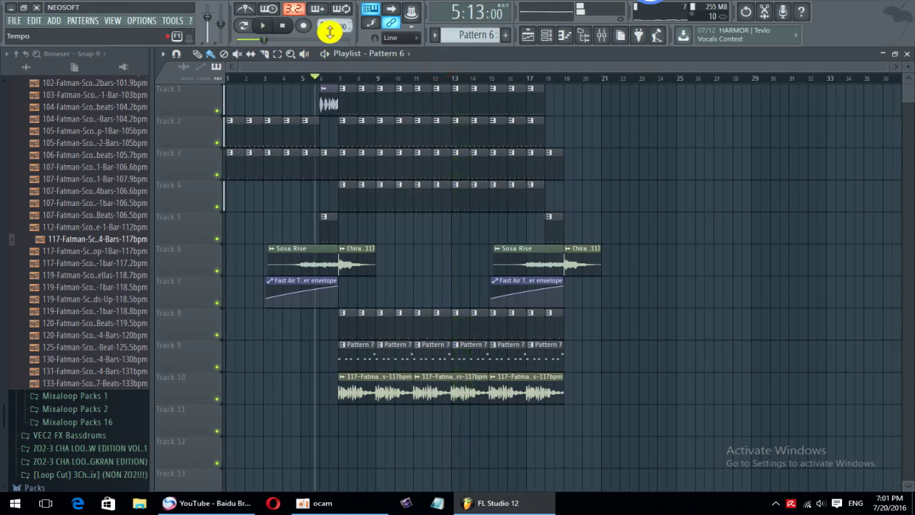
Step: Set the project tempo to 136 BPM, restretch all channels and play back the arrangement from bar 5
right_click(333, 26)
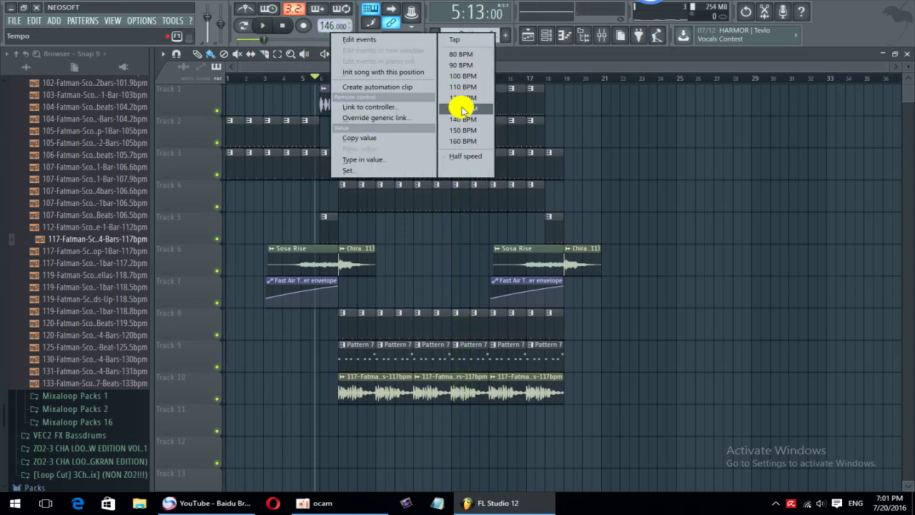
left_click(462, 108)
left_click(474, 286)
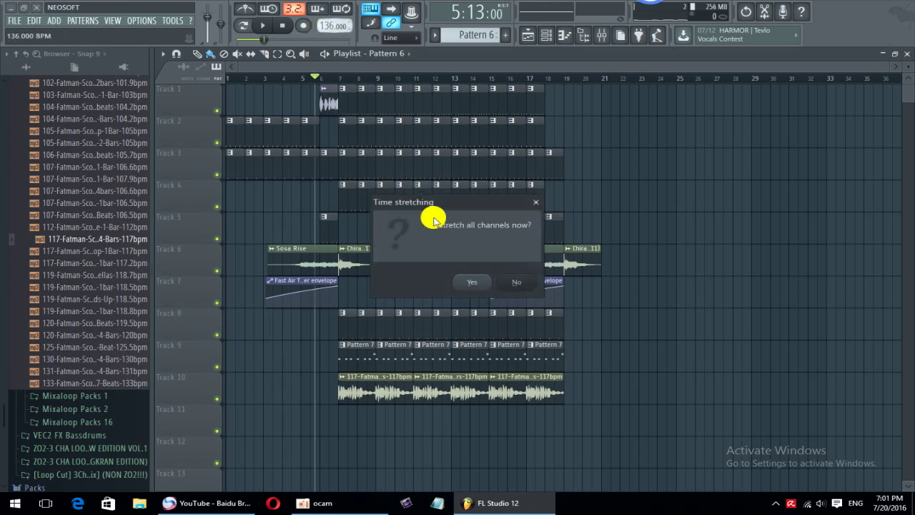
left_click(475, 283)
key("space")
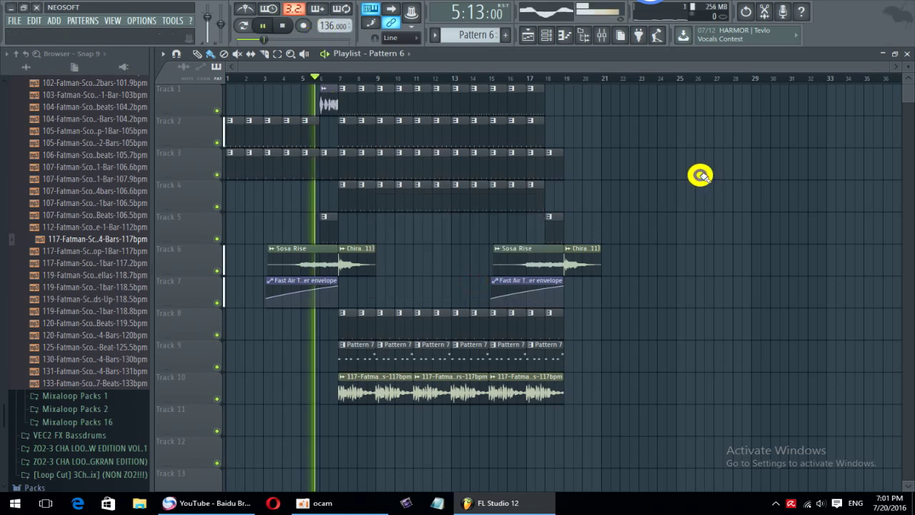
left_click(440, 63)
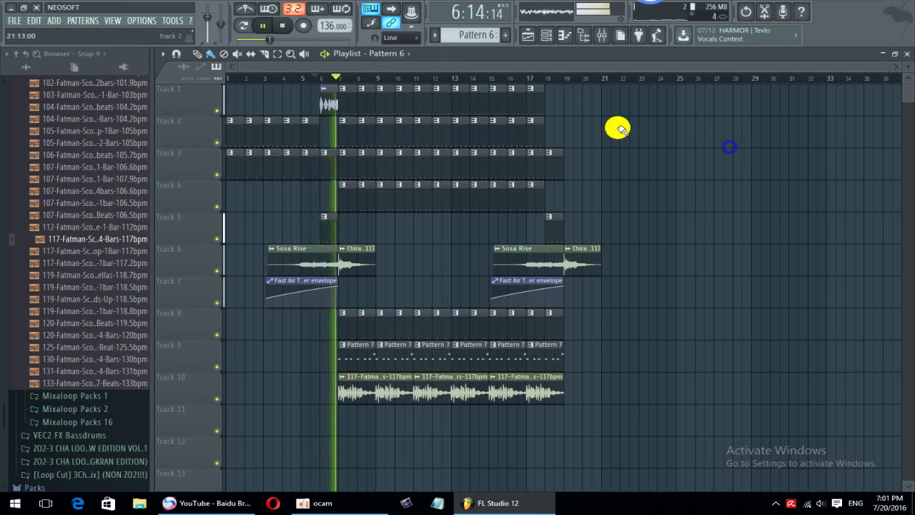
left_click_drag(539, 63, 575, 69)
Step: Bring up the channel rack, filter it to show all channels and stop playback
left_click(548, 38)
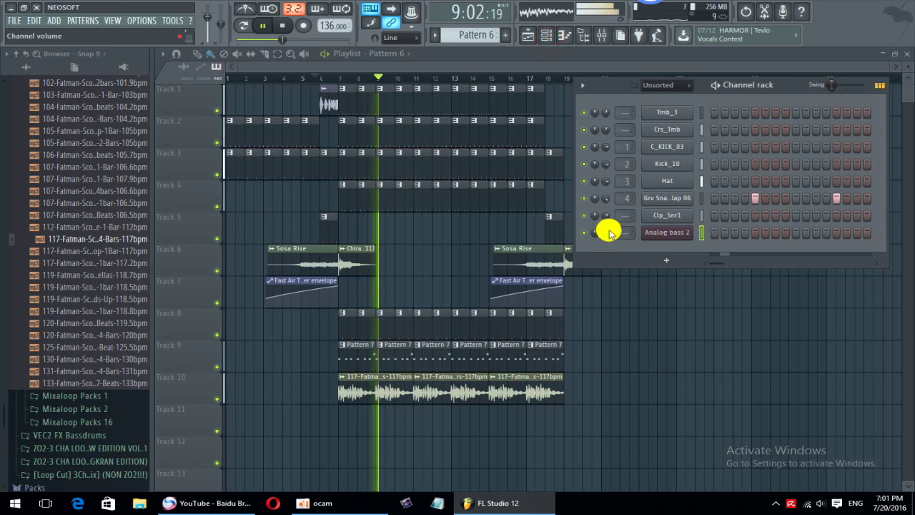
left_click(634, 346)
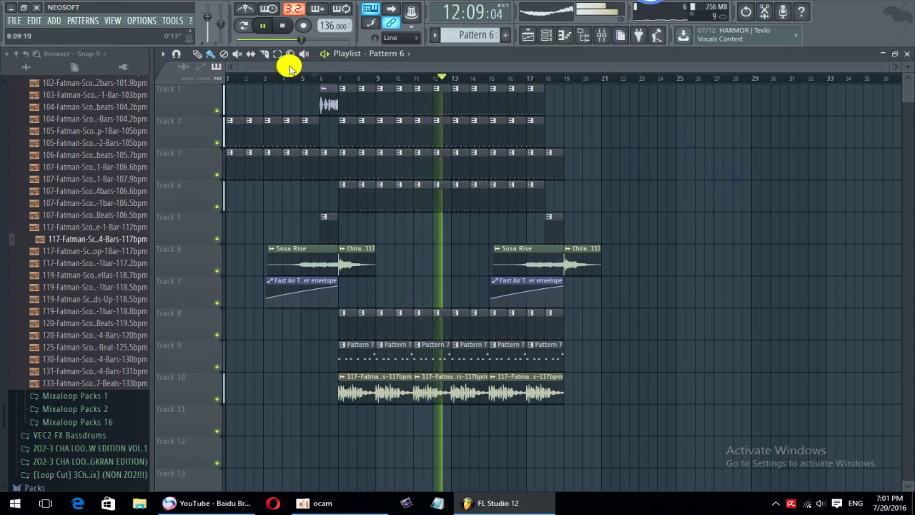
left_click(530, 34)
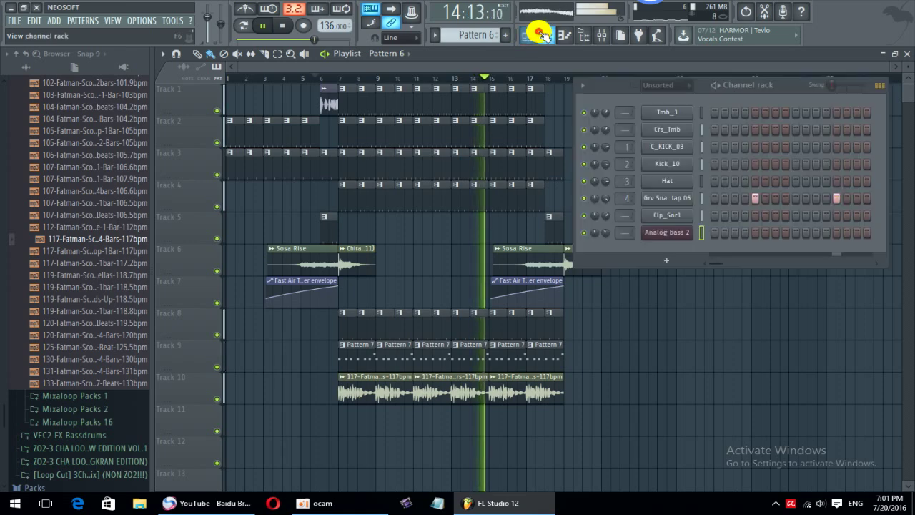
left_click_drag(755, 83, 370, 83)
left_click(333, 95)
left_click(333, 108)
key("space")
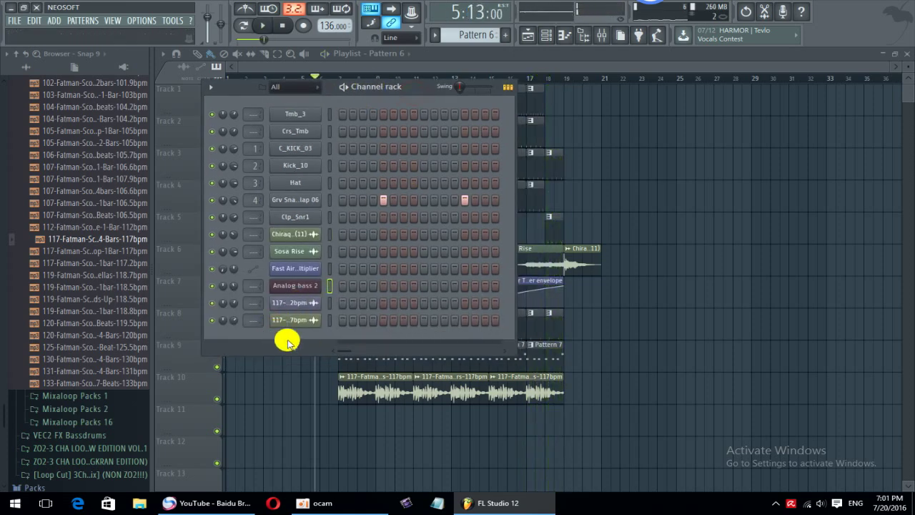
Step: Add a Sytrus channel, audition its presets and settle on the Acid preset
left_click(290, 345)
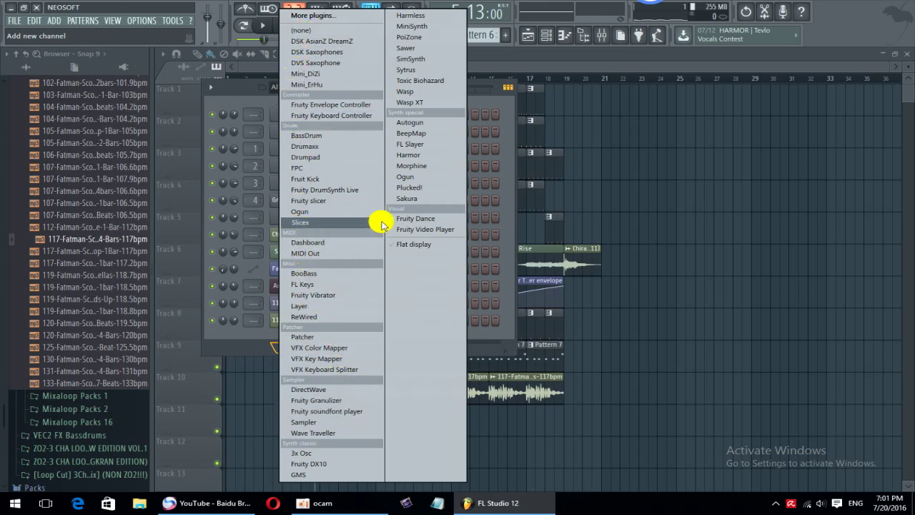
left_click(402, 69)
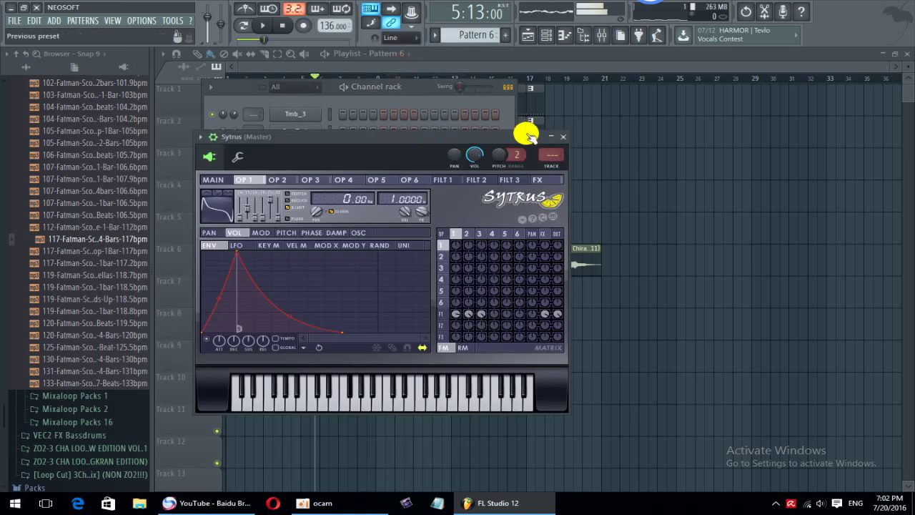
left_click(538, 137)
left_click(536, 137)
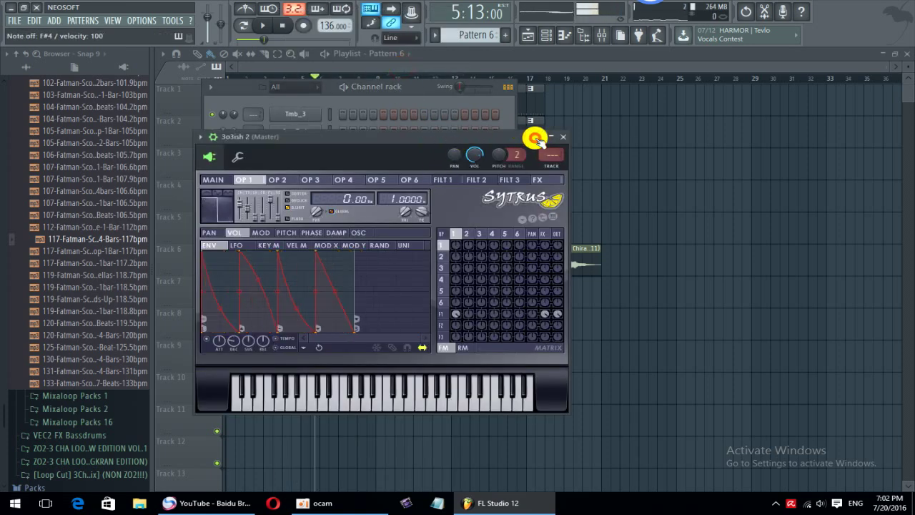
left_click(537, 138)
left_click(536, 137)
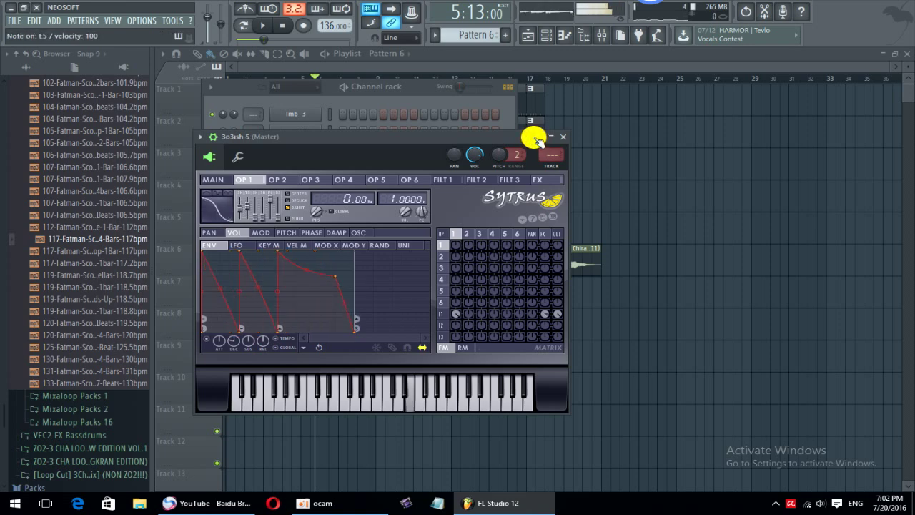
left_click(536, 137)
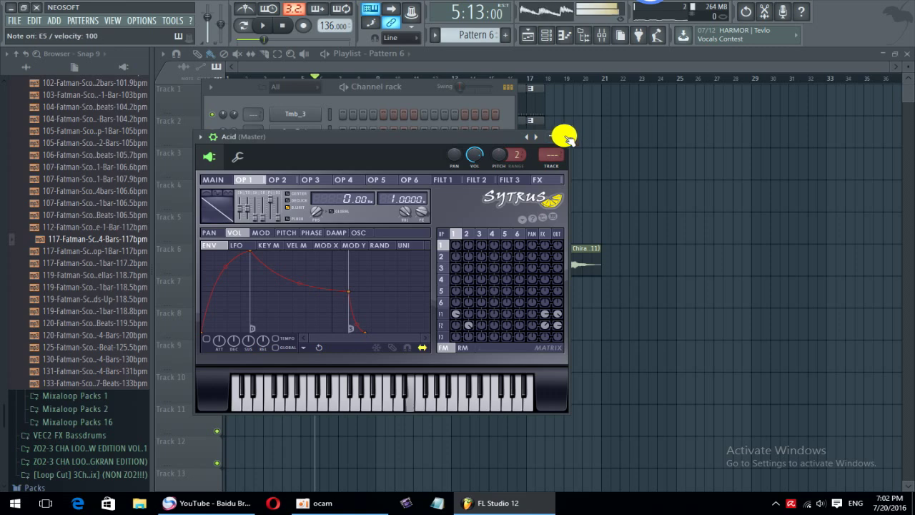
left_click(564, 136)
Step: Create a new pattern, Pattern 8, and open the Acid channel in the piano roll
mouse_move(406, 86)
left_mouse_down()
mouse_move(493, 155)
mouse_move(405, 154)
left_mouse_up()
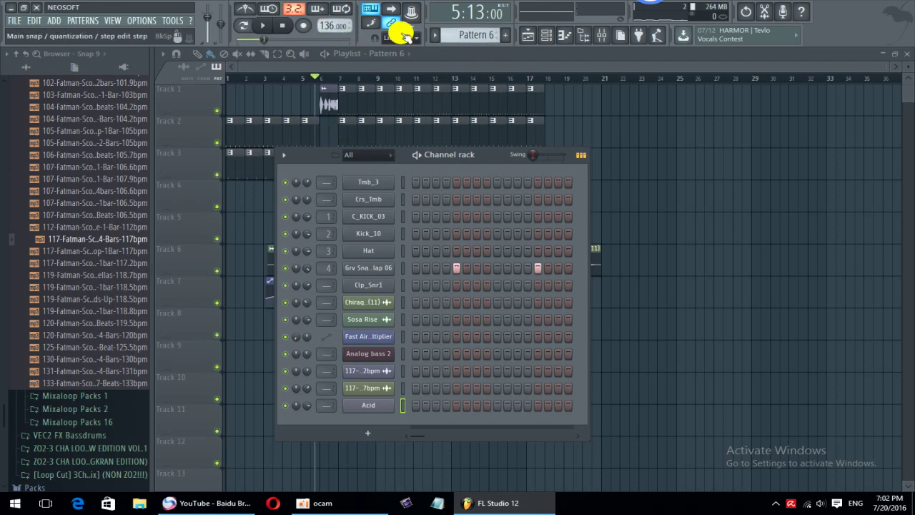
left_click(505, 37)
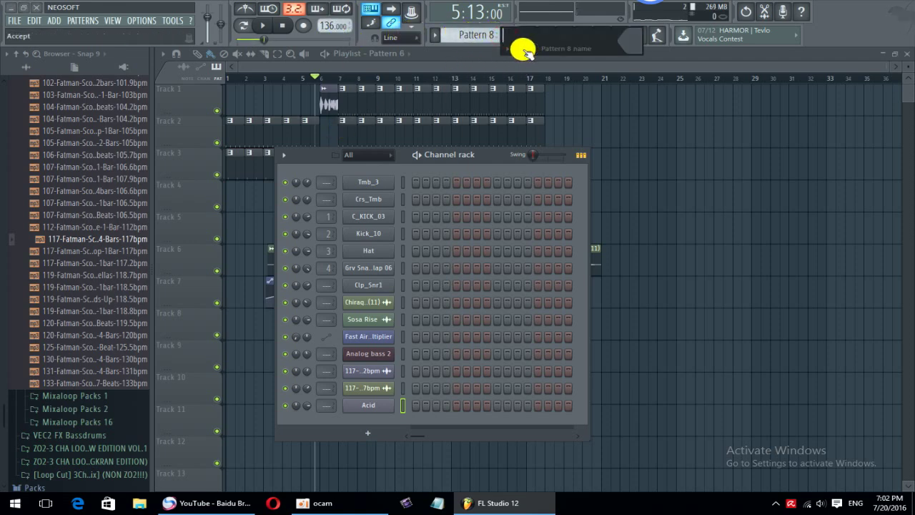
left_click(522, 48)
right_click(386, 404)
left_click(413, 392)
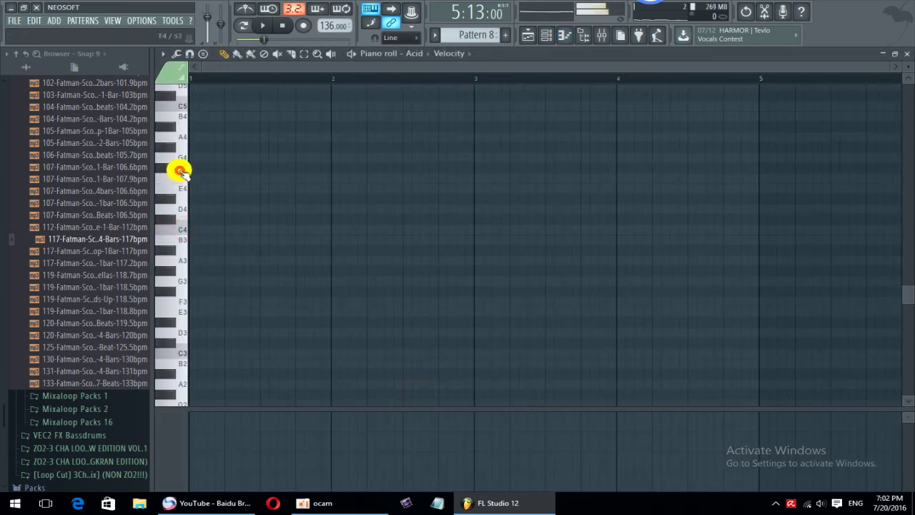
Step: Draw a two-step G5 note at the start of bar 1 and play the pattern in a loop
scroll(179, 169, "up", 3)
left_click(171, 155)
double_click(193, 157)
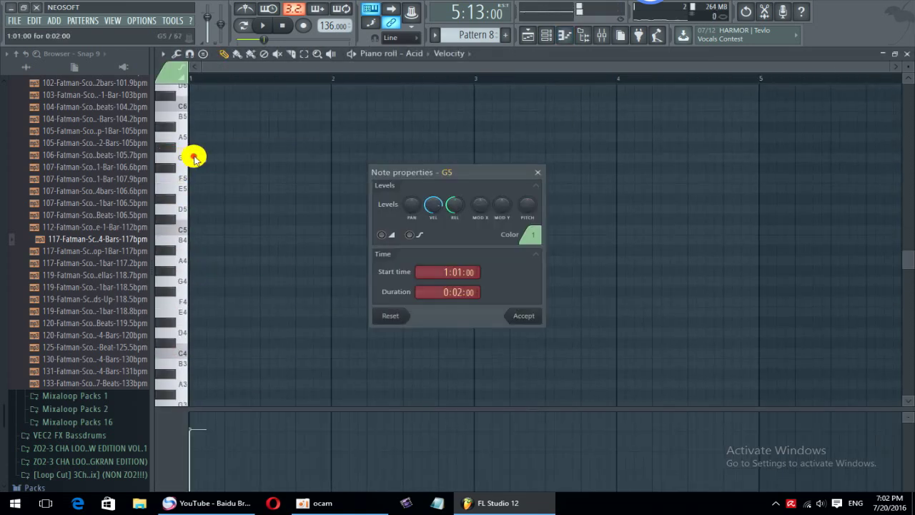
left_click(523, 315)
scroll(178, 164, "up", 2)
key("space")
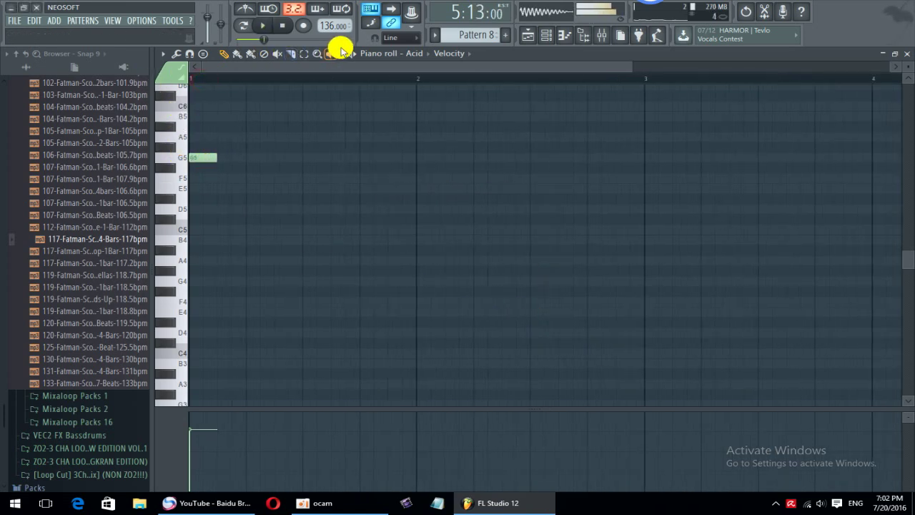
key("space")
Step: Add bar 1 notes of two steps each: A#5 at steps 7, 9 and 15, and F#5 at step 11
left_click(250, 127)
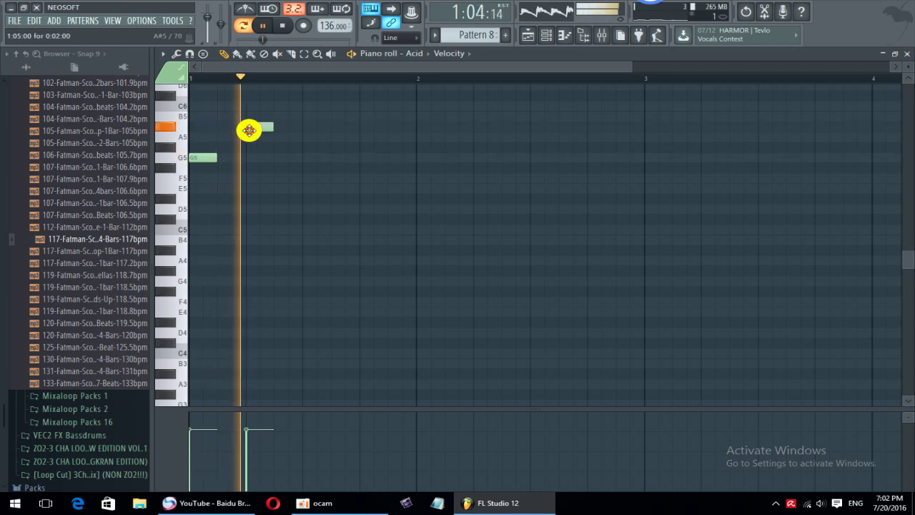
right_click(256, 128)
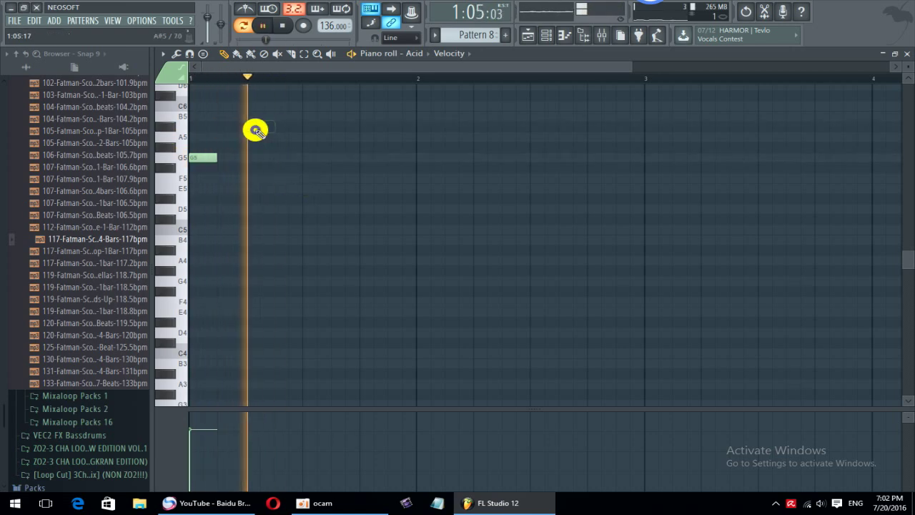
left_click(303, 127)
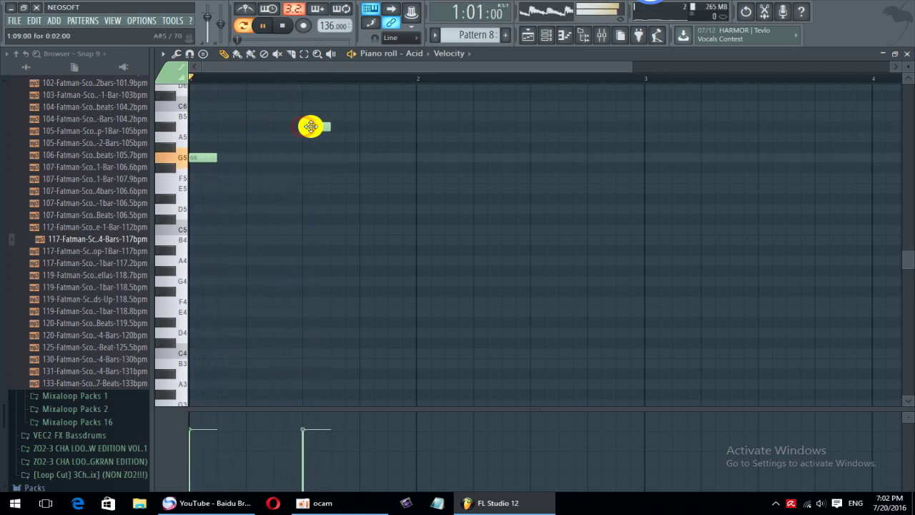
left_click(274, 129)
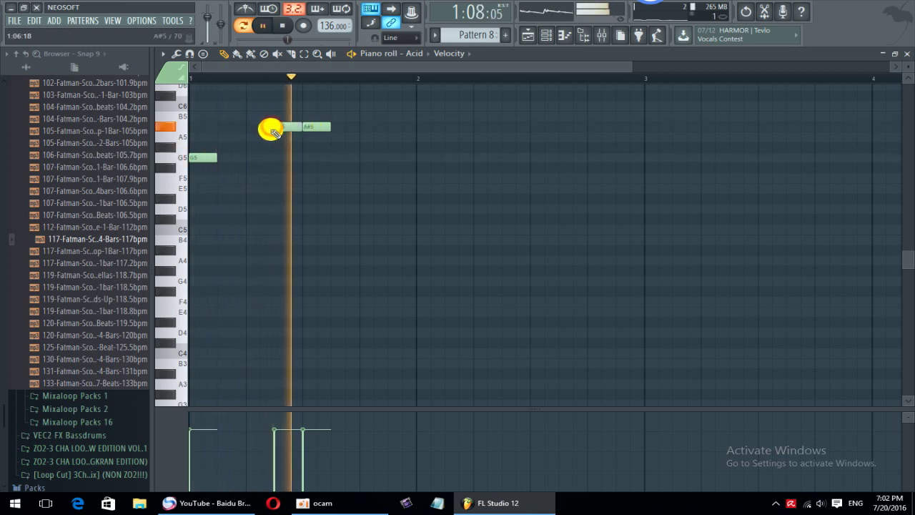
left_click(365, 168)
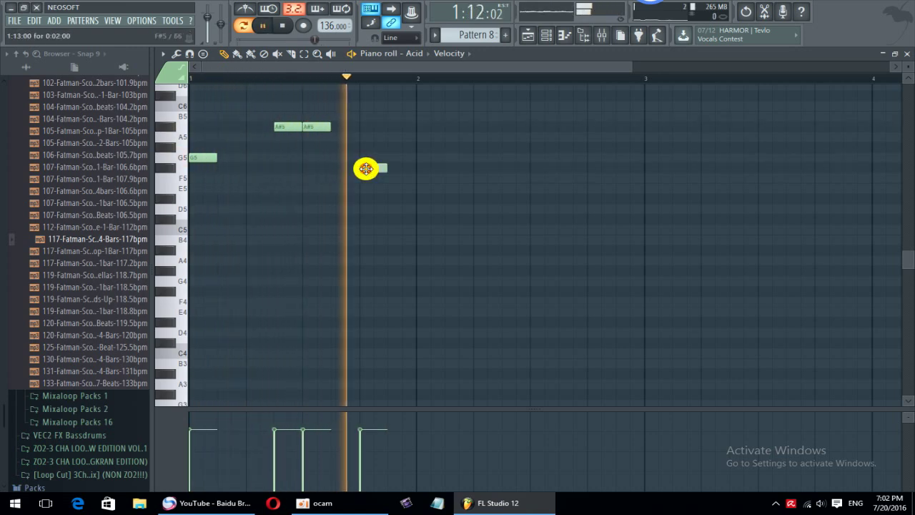
left_click_drag(369, 169, 339, 168)
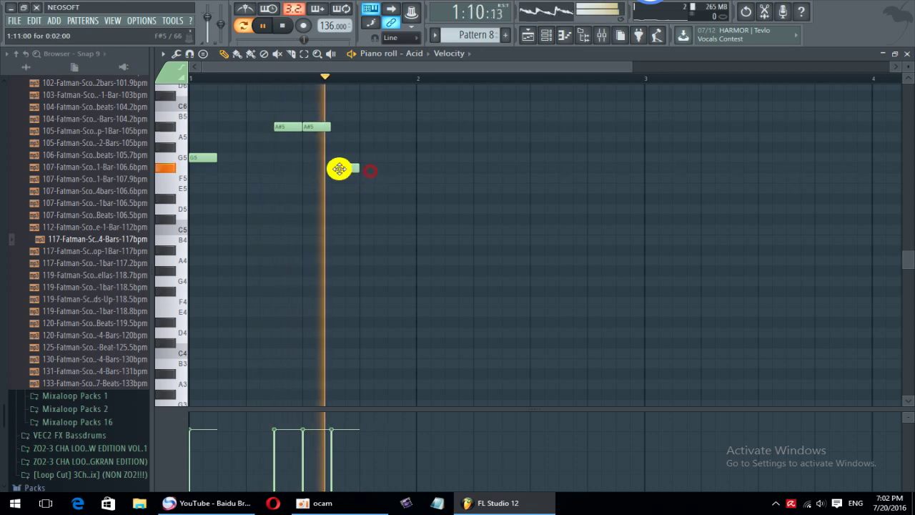
left_click(392, 129)
scroll(377, 134, "down", 2, "ctrl")
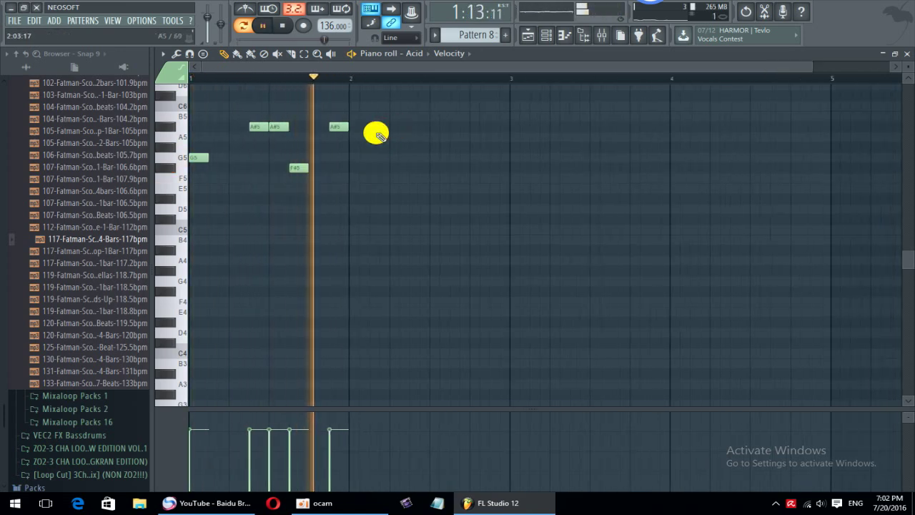
Step: Duplicate the melody into bar 2, raise its notes after G5 to C#6 and A5, and add a short A#5 at step 5
key("space")
left_click_drag(388, 107, 359, 158)
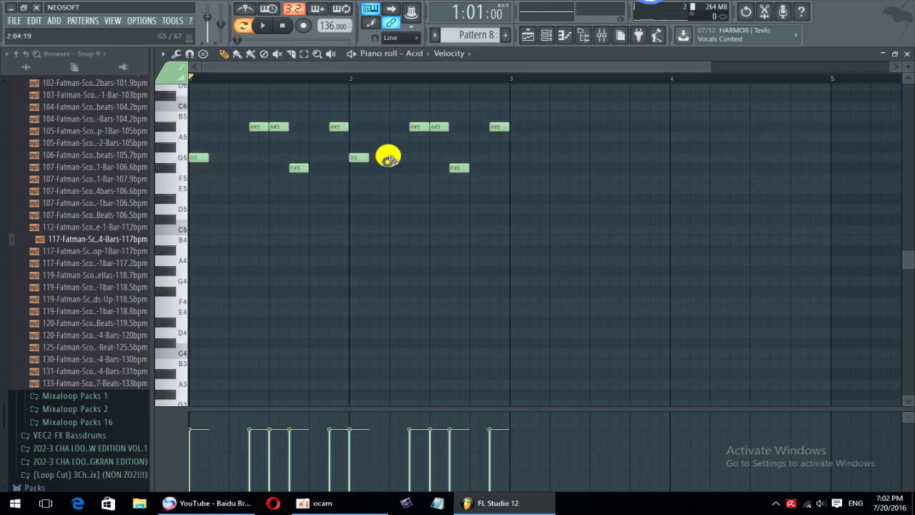
key("space")
mouse_move(393, 127)
left_mouse_down()
mouse_move(406, 127)
mouse_move(390, 128)
mouse_move(385, 171)
mouse_move(357, 195)
left_mouse_up()
right_click(365, 112, "ctrl")
left_click_drag(386, 167, 362, 127)
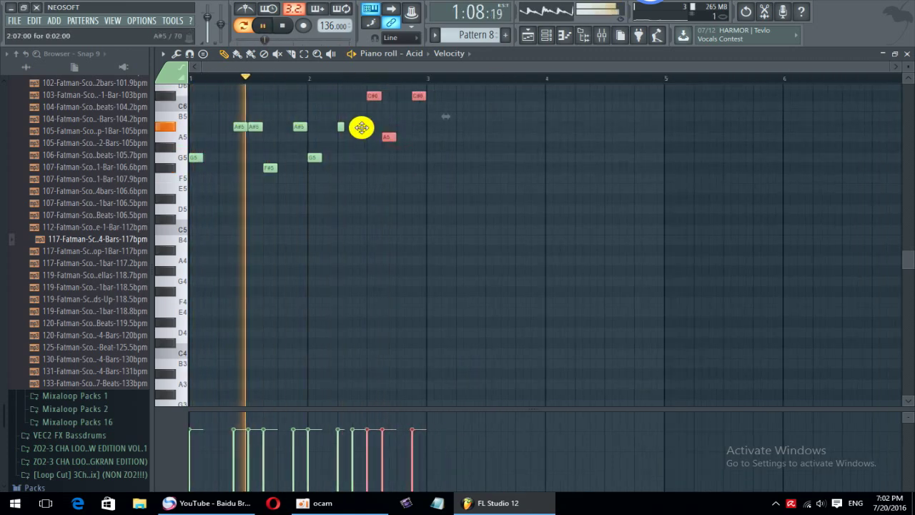
left_click(359, 95)
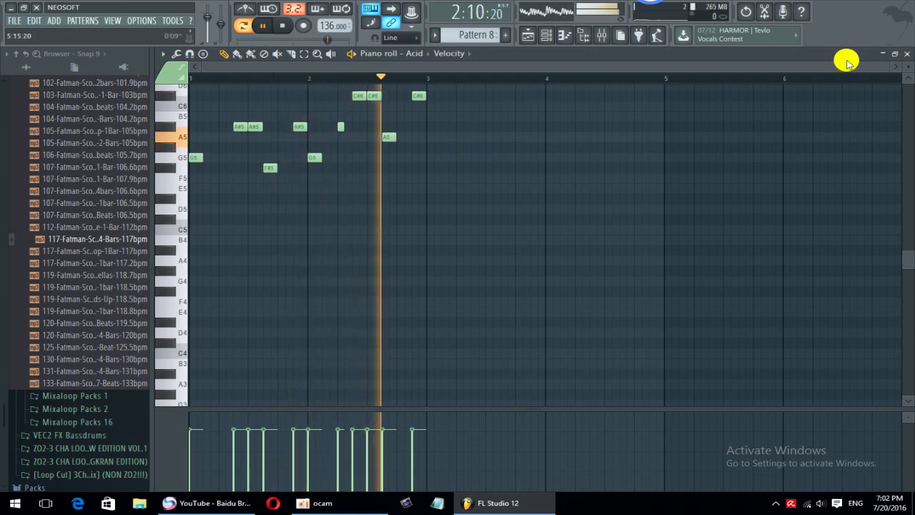
Step: Close the piano roll and paint Pattern 8 clips on Track 11 from bar 7 through bar 18
left_click(906, 54)
left_click(690, 129)
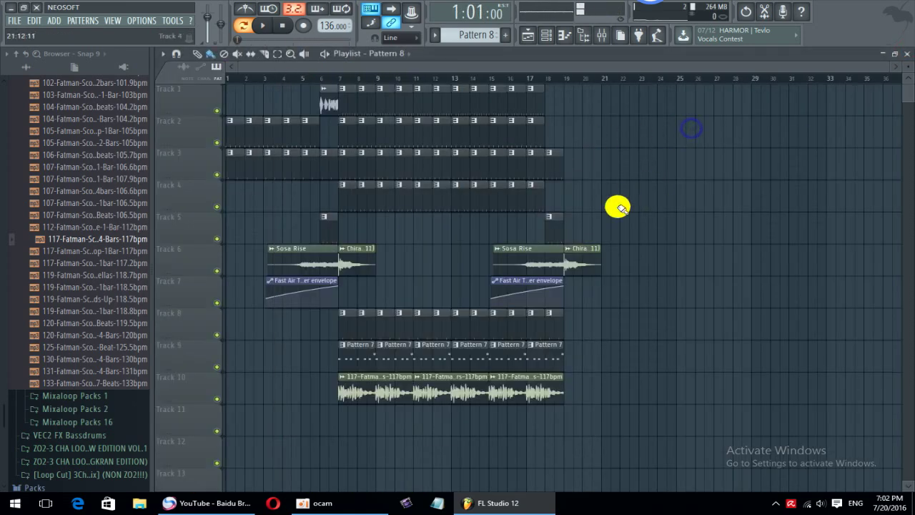
left_click_drag(344, 420, 541, 410)
Step: Play the arrangement in song mode from the middle of bar 6
left_click(541, 40)
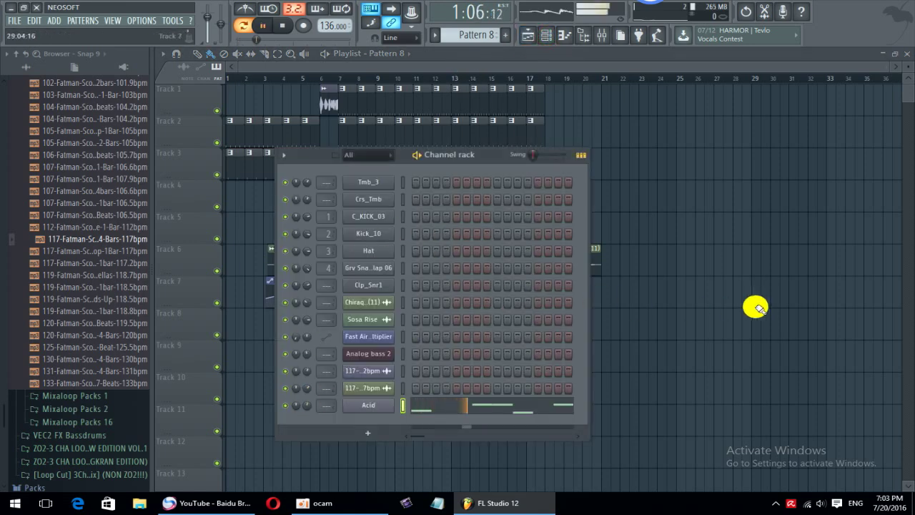
left_click(756, 308)
left_click(331, 77)
key("space")
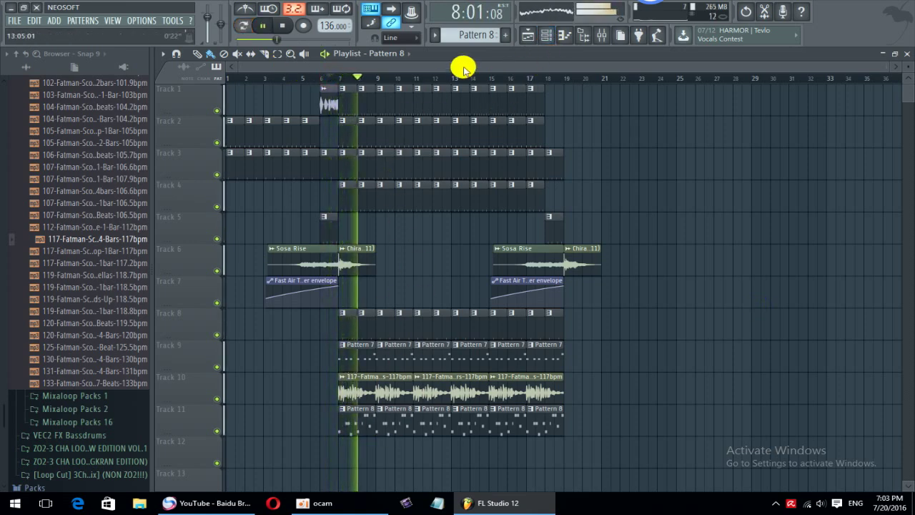
Step: Set the Acid channel's volume to about 55% while the song plays, check its notes in the piano roll and stop playback
left_click(544, 35)
left_click_drag(465, 157, 854, 68)
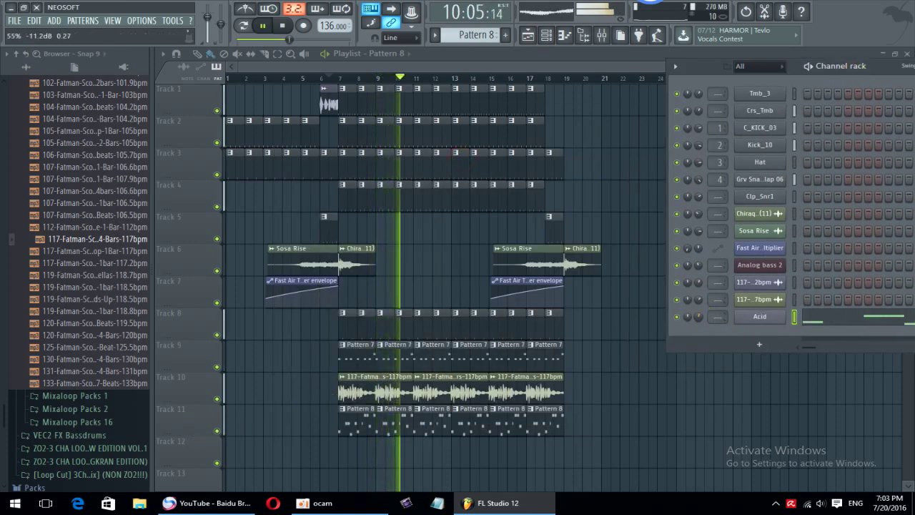
left_click(833, 317)
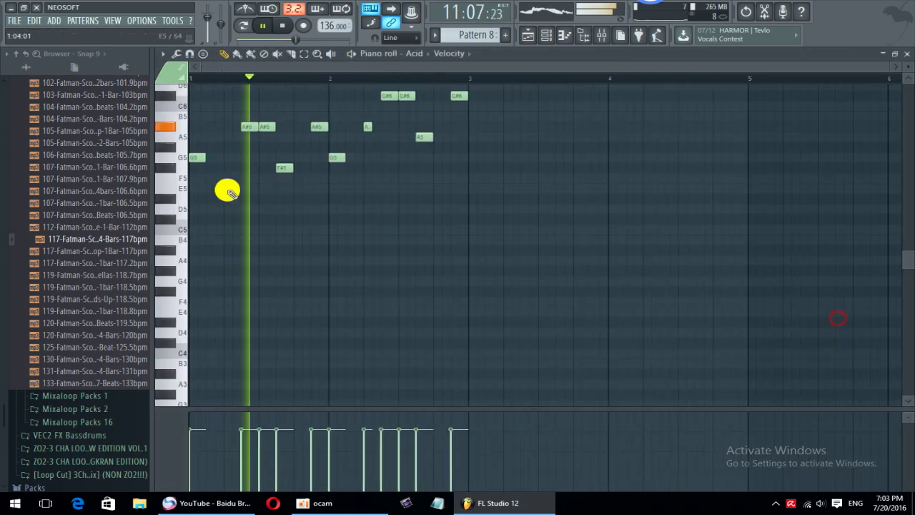
key("space")
left_click(906, 51)
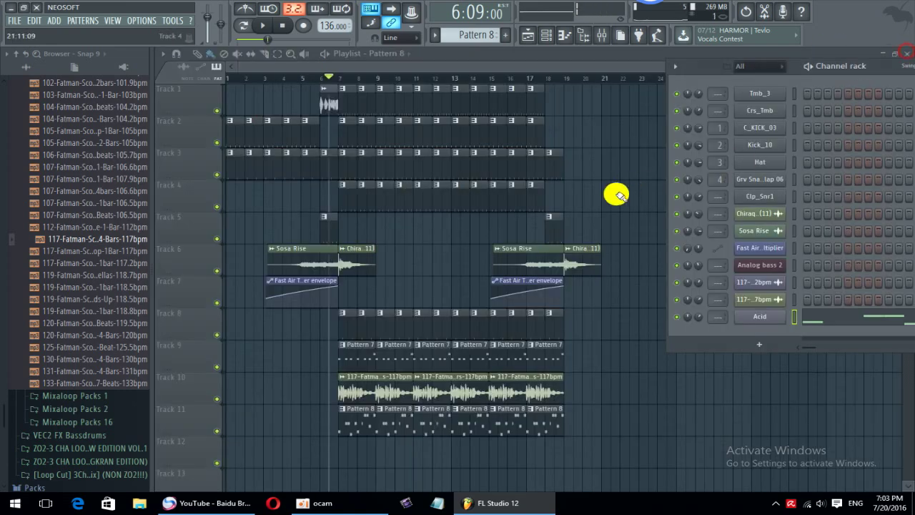
Step: Open the Acid channel's Sytrus instrument, audition the following presets, keep Chip 3 and close the plugin
left_click(757, 318)
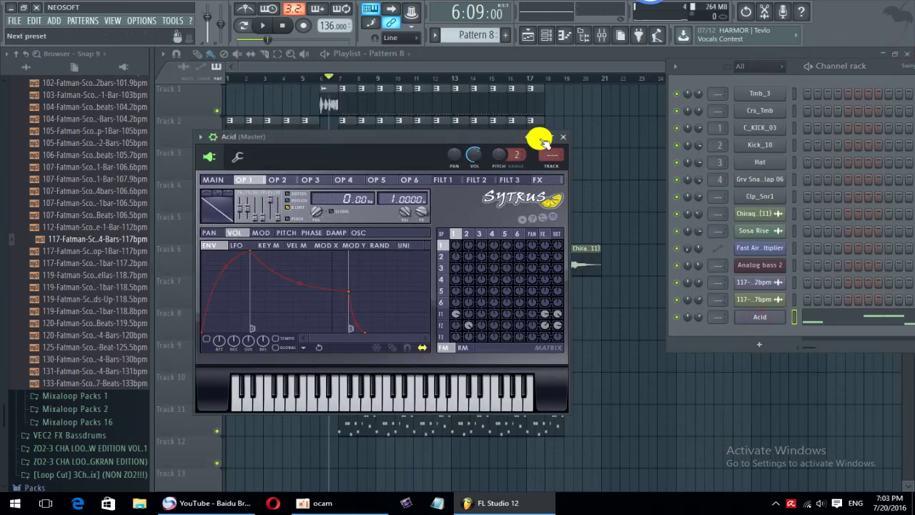
left_click(537, 138)
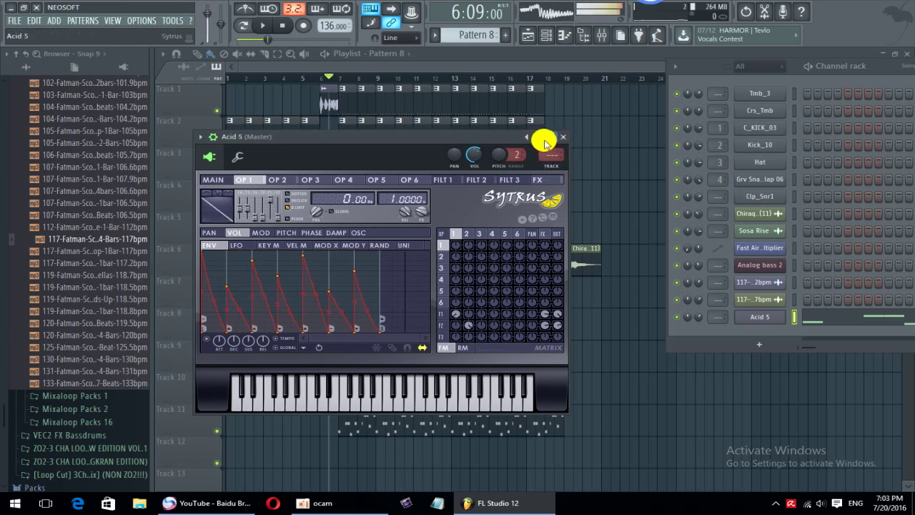
left_click(538, 138)
left_click(538, 138)
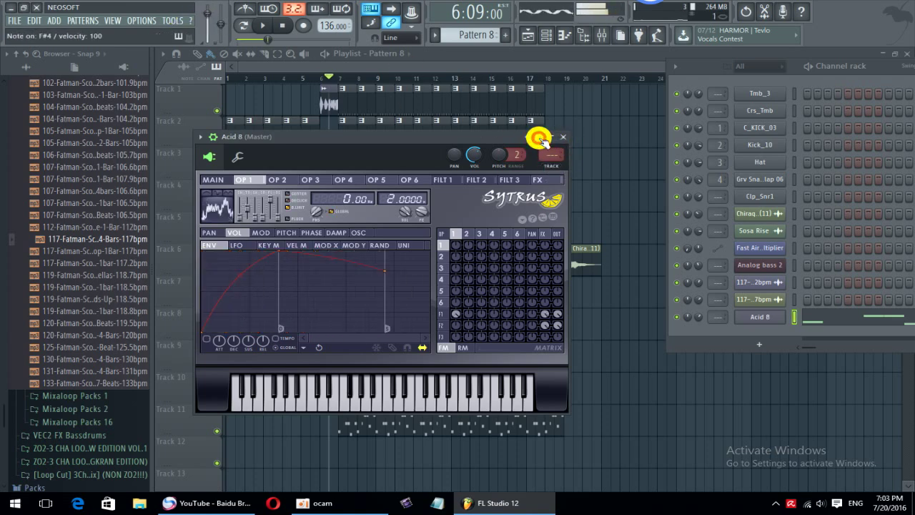
left_click(537, 138)
left_click(537, 138)
left_click(537, 138)
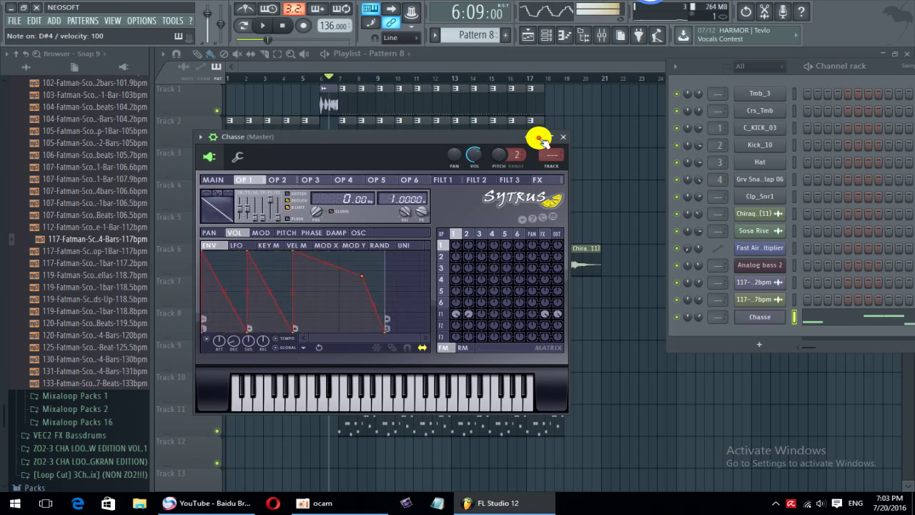
left_click(538, 138)
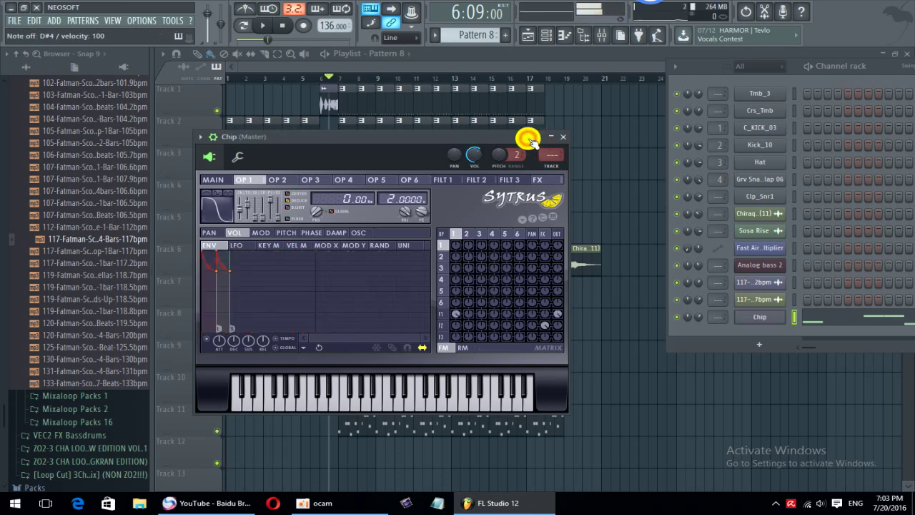
left_click(533, 141)
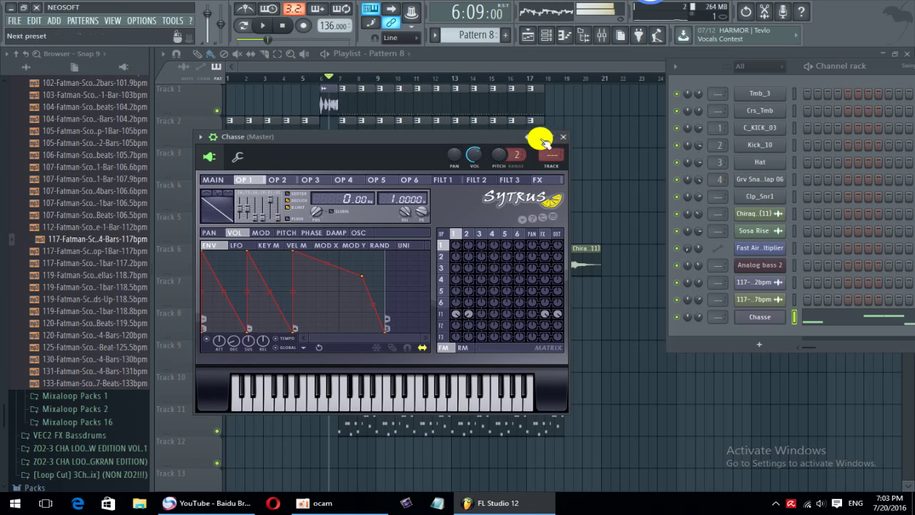
left_click(539, 140)
left_click(539, 140)
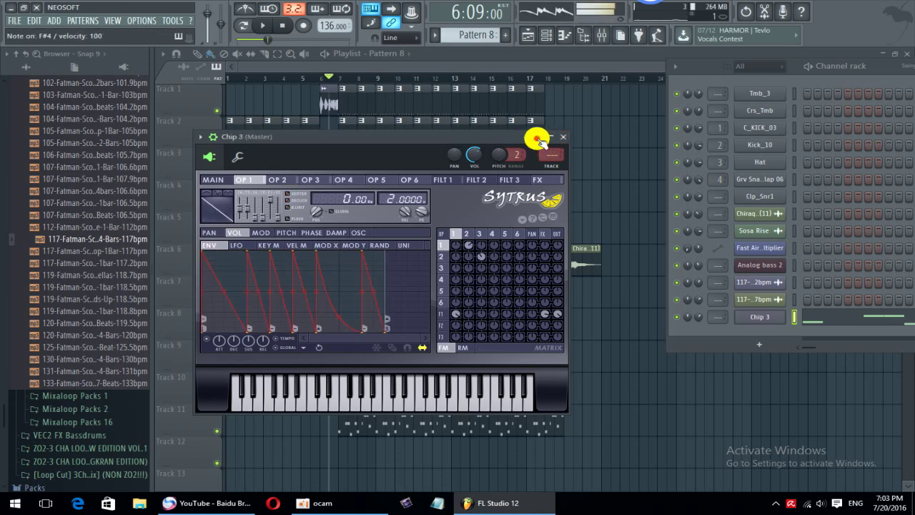
left_click(540, 140)
left_click(528, 139)
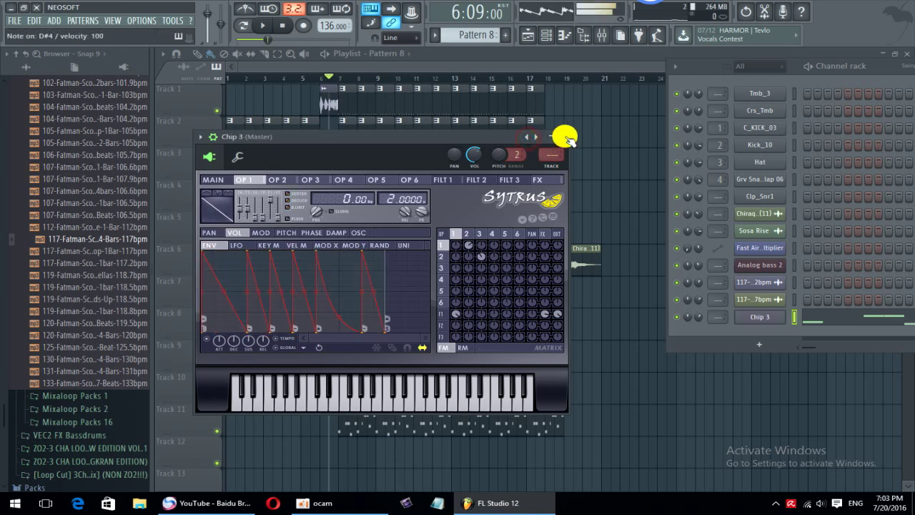
left_click(563, 136)
Step: Shift the channel rack over, open the Chip 3 piano roll and delete every note except the first G5
left_click_drag(831, 71, 619, 49)
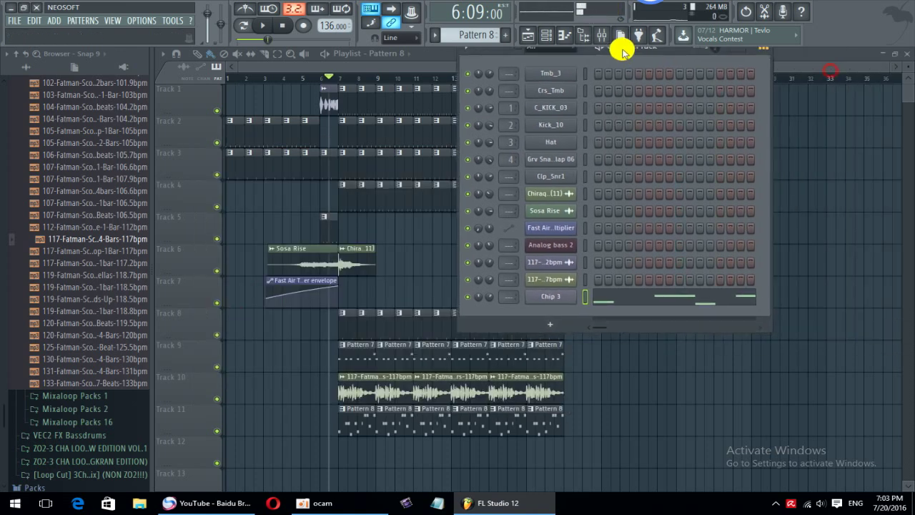
left_click(641, 301)
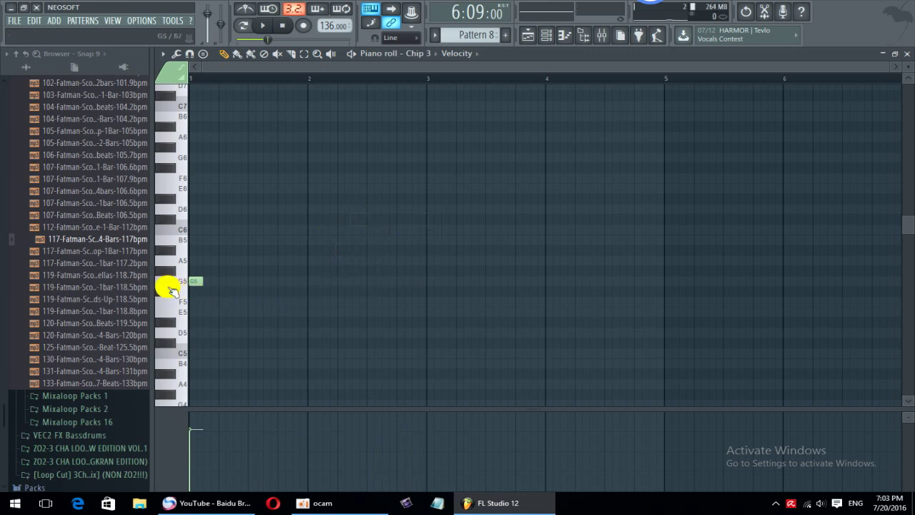
scroll(169, 287, "up", 1)
Step: Add a one-step G5 at step 4, raise both notes to B5 and play the pattern
key("space")
left_click(217, 281)
key("space")
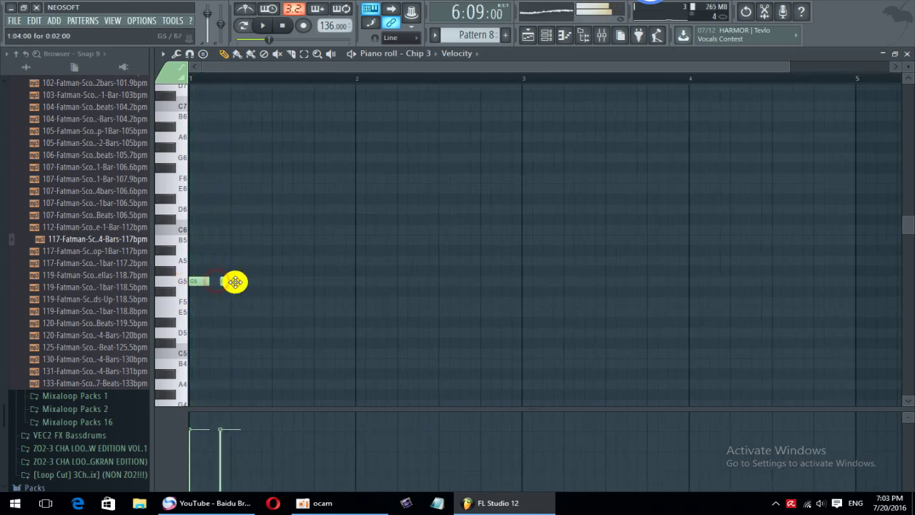
scroll(227, 281, "up", 2)
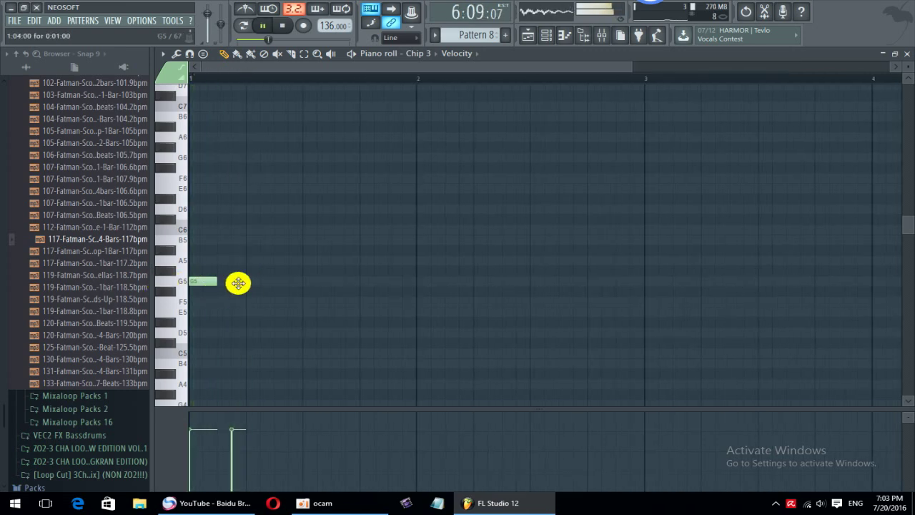
left_click_drag(238, 232, 239, 240)
key("space")
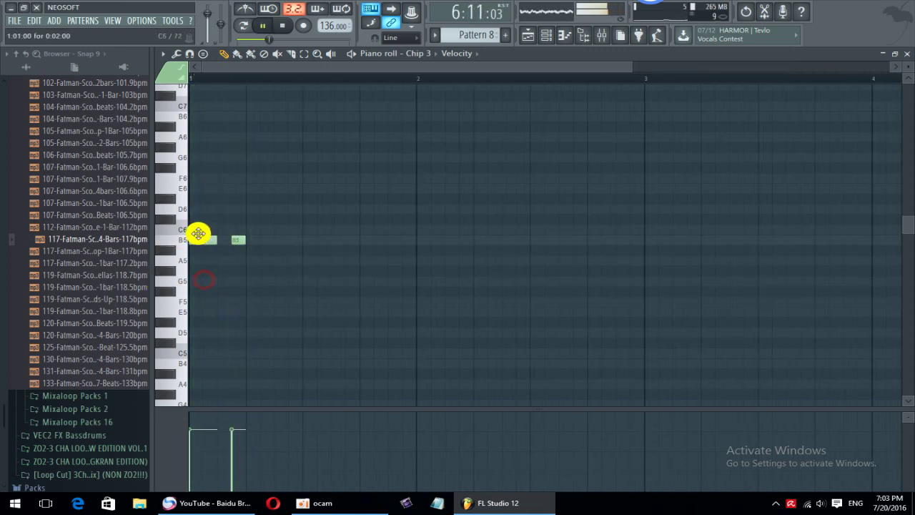
key("space")
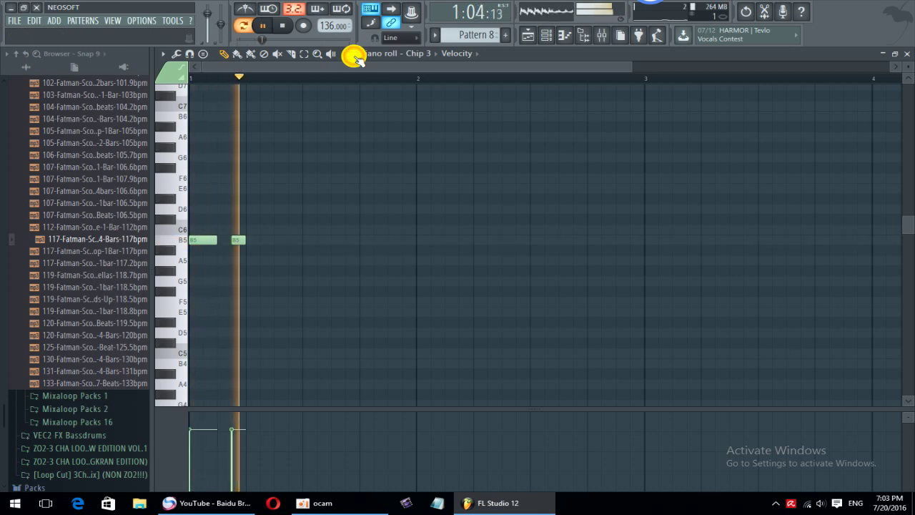
Step: Add two-step D6 notes at steps 6 and 8 of bar 1 and play the pattern
left_click(264, 238)
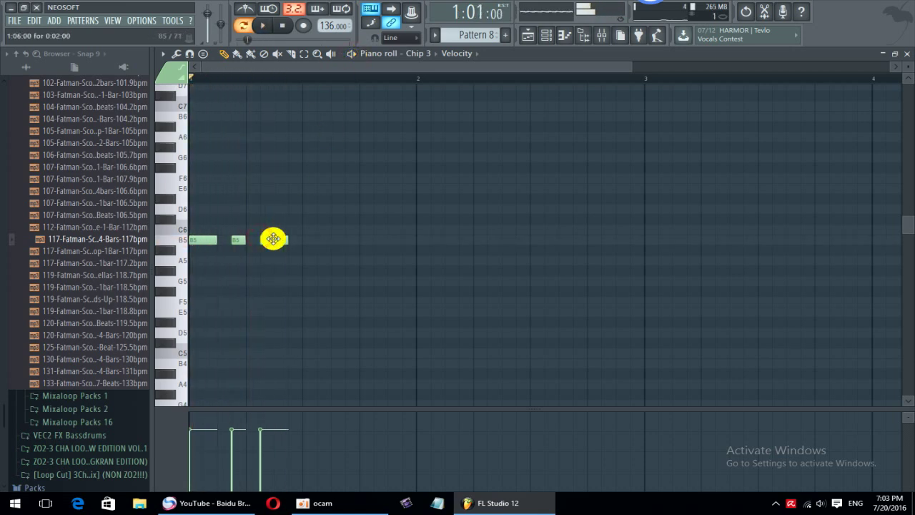
left_click_drag(268, 237, 268, 207)
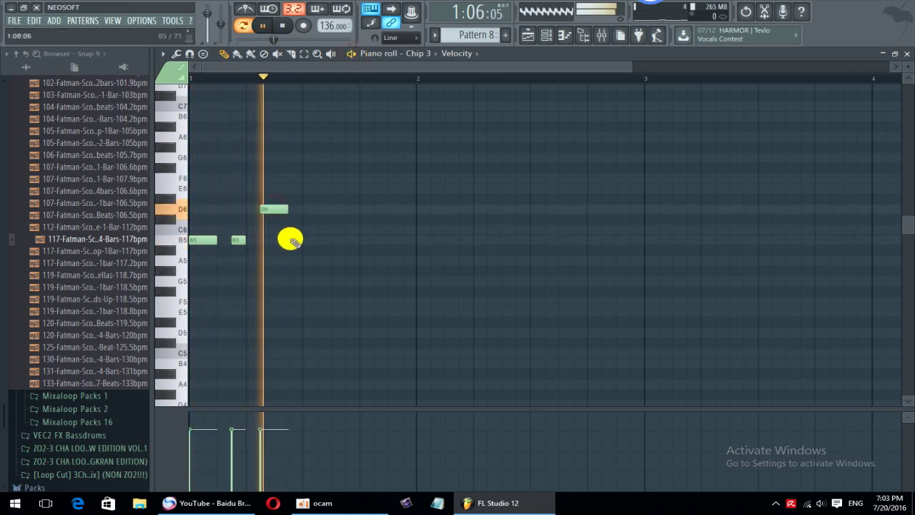
left_click(307, 290)
left_click_drag(320, 291, 198, 241)
key("space")
key("space")
key("space")
key("space")
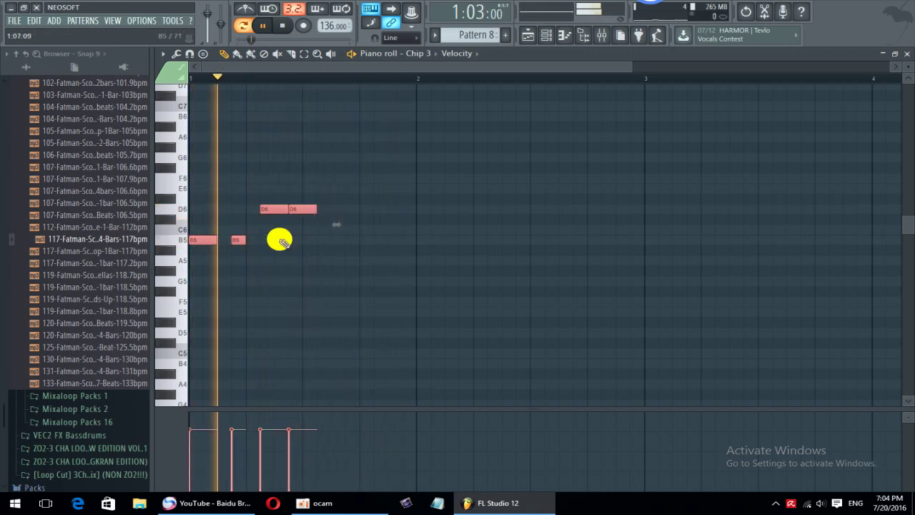
Step: Add two-step D6 notes at steps 11 and 15 of bar 1 and replay the pattern
left_click(312, 248)
left_click(343, 249)
key("space")
key("space")
left_click_drag(350, 249, 339, 208)
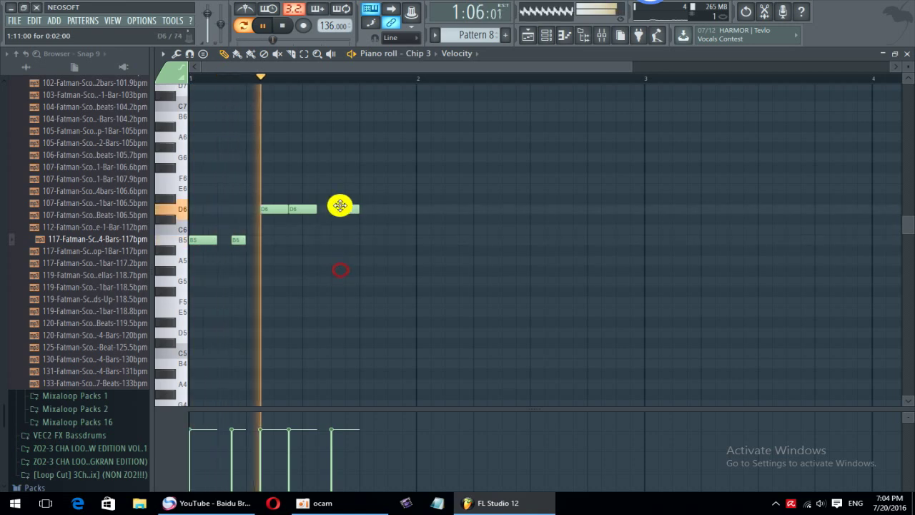
left_click(386, 210)
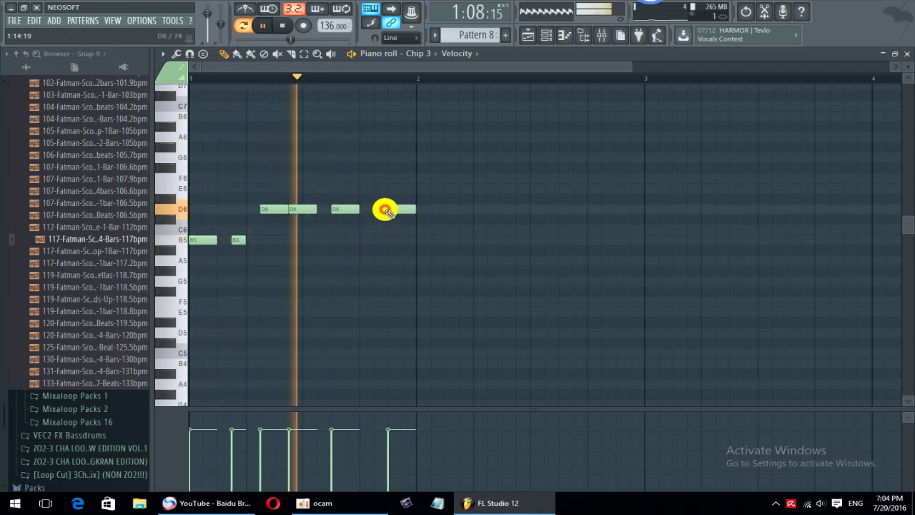
key("space")
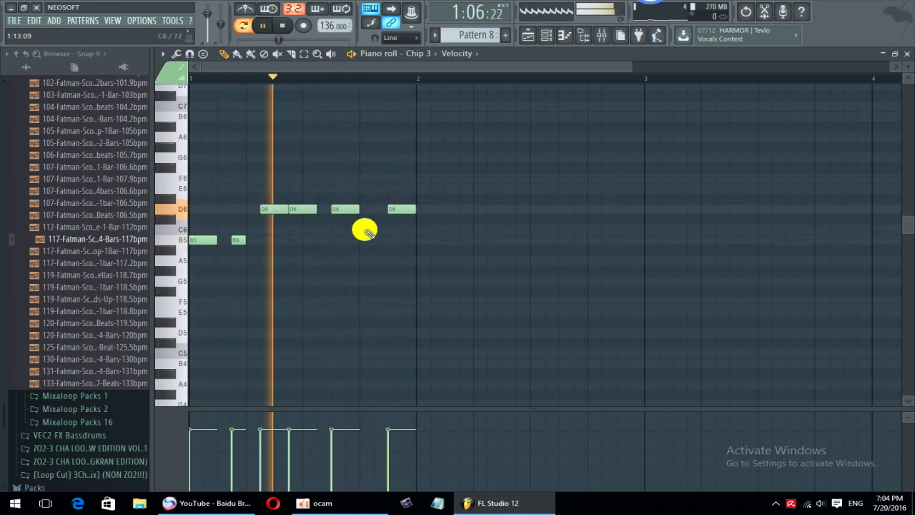
Step: Add a two-step F#6 at step 13 and raise the D6 notes at steps 11 and 15 to D#6
scroll(325, 200, "down", 1)
key("space")
key("space")
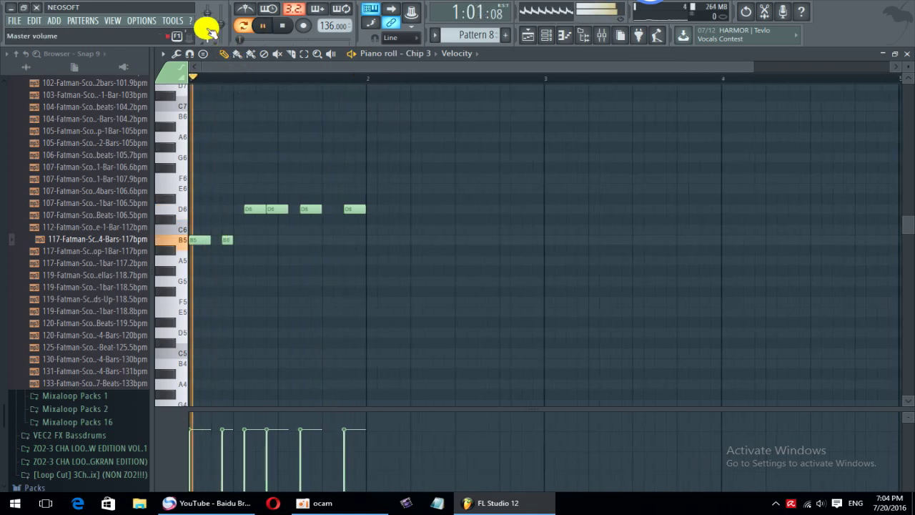
key("space")
key("space")
left_click(326, 241)
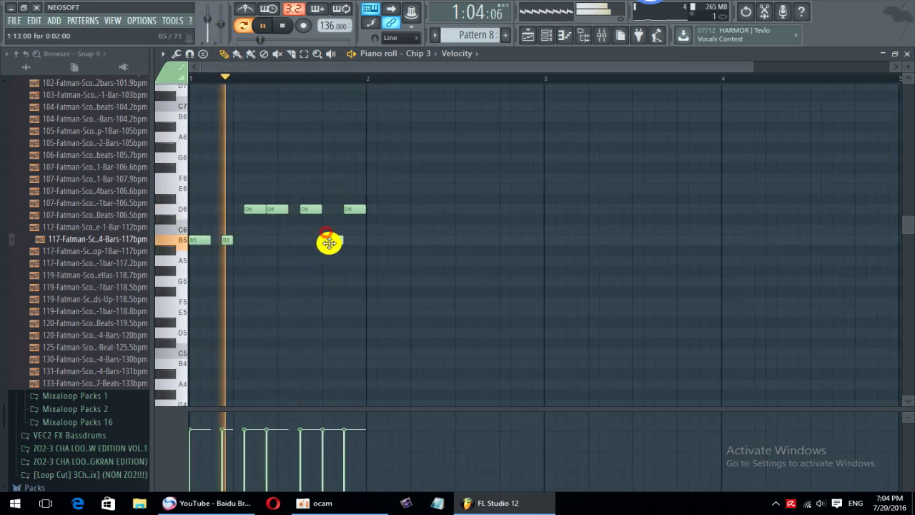
left_click_drag(329, 243, 325, 167)
left_click_drag(354, 215, 306, 198)
right_click(336, 218)
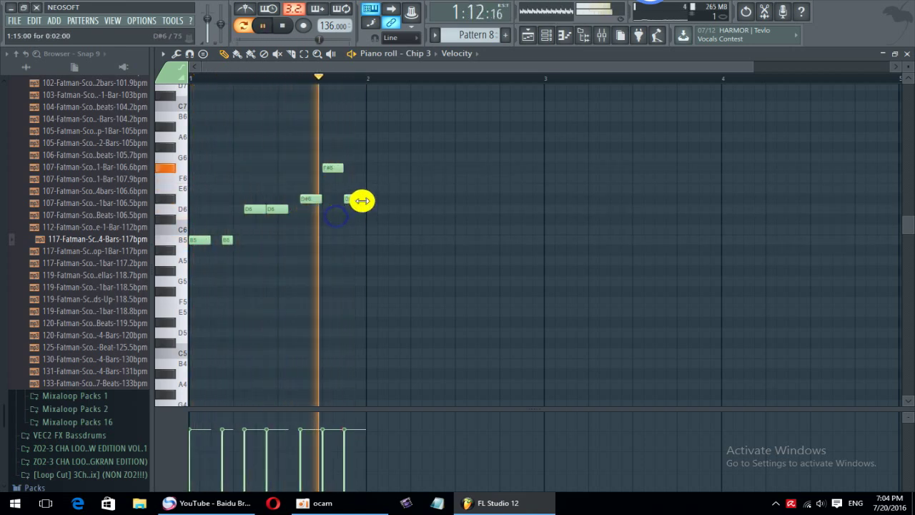
Step: Try the D#6 at step 15 with a one-step length, and replace it with a two-step D#6
left_click_drag(365, 199, 355, 199)
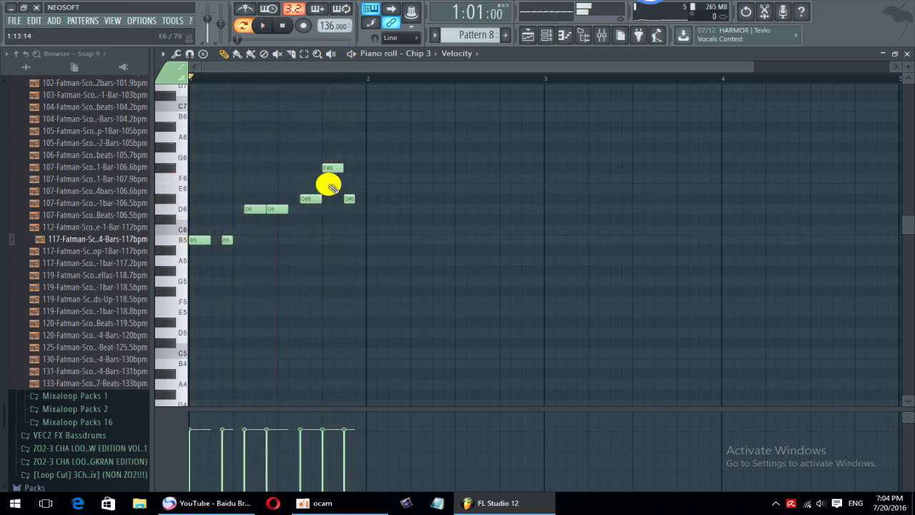
right_click(349, 198)
key("space")
left_click(355, 199)
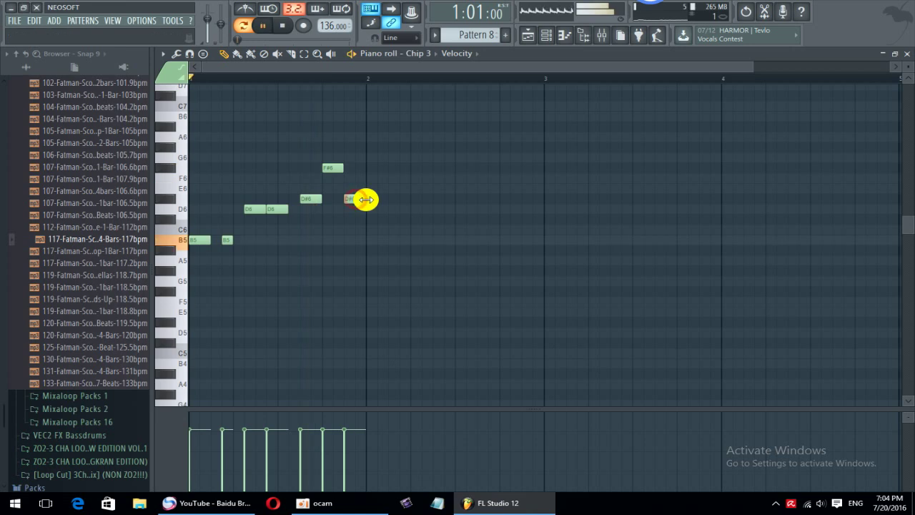
Step: Play the Chip 3 melody once more, stop it and erase its notes from bar 1
key("space")
scroll(368, 196, "down", 1)
key("space")
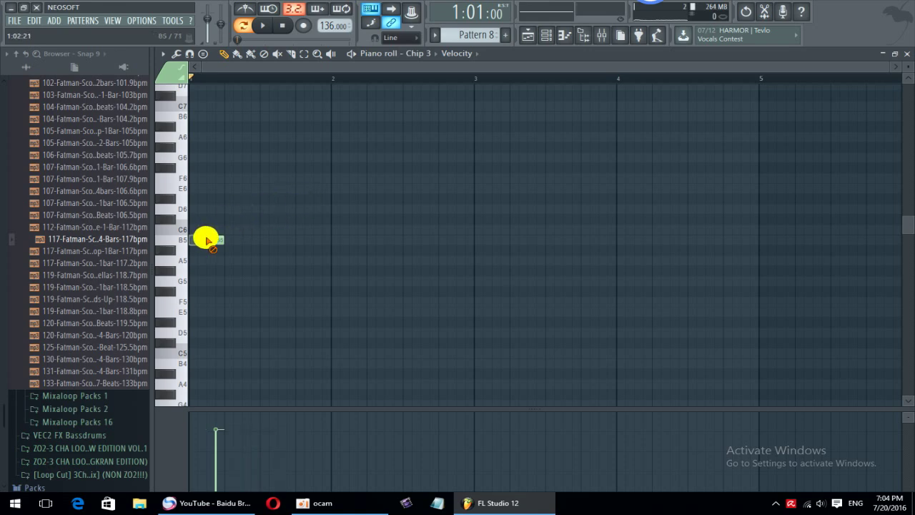
Step: Switch to File Explorer and look through drive D: for material, checking the 05.HIP HOP and MIDI BASS DJ LIGHT folders
left_click(192, 503)
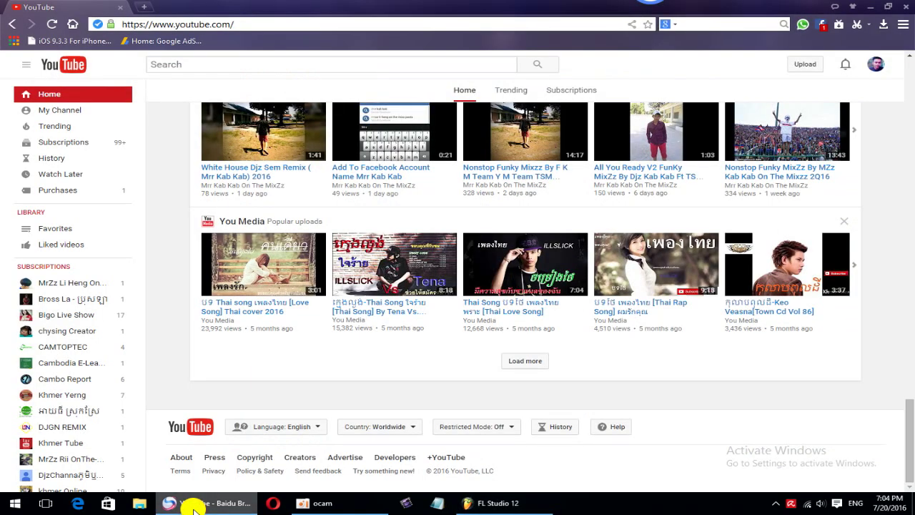
left_click(193, 504)
key("super+e")
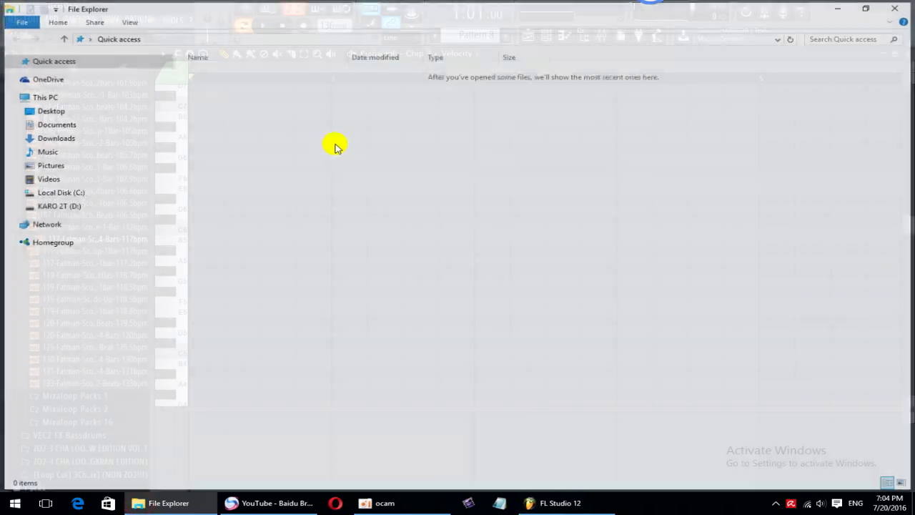
left_click(46, 205)
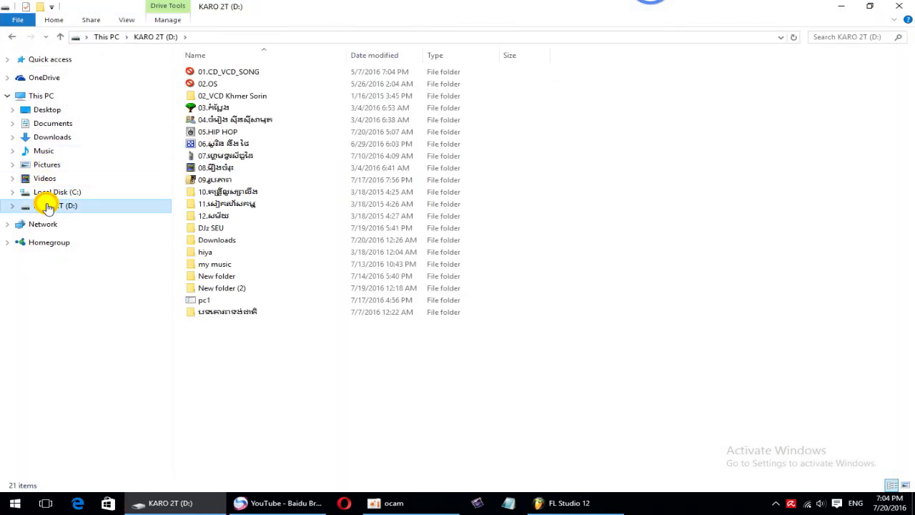
double_click(201, 132)
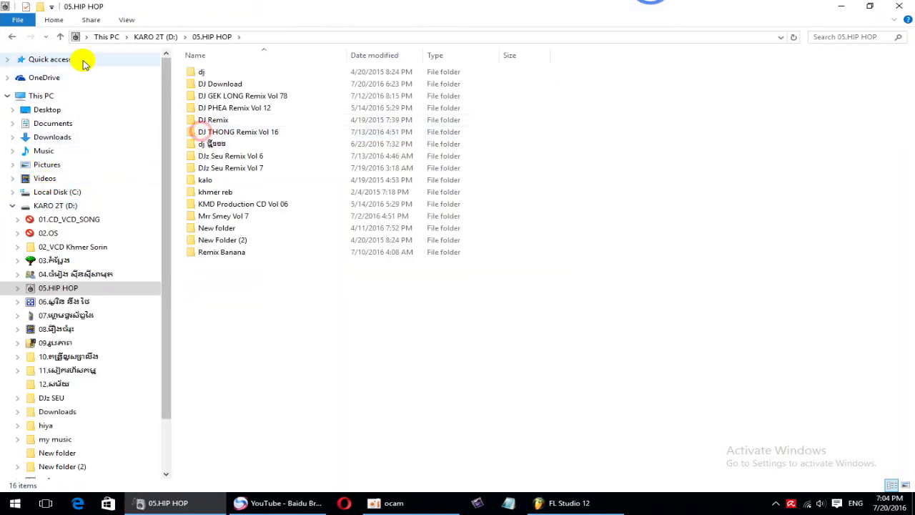
left_click(12, 38)
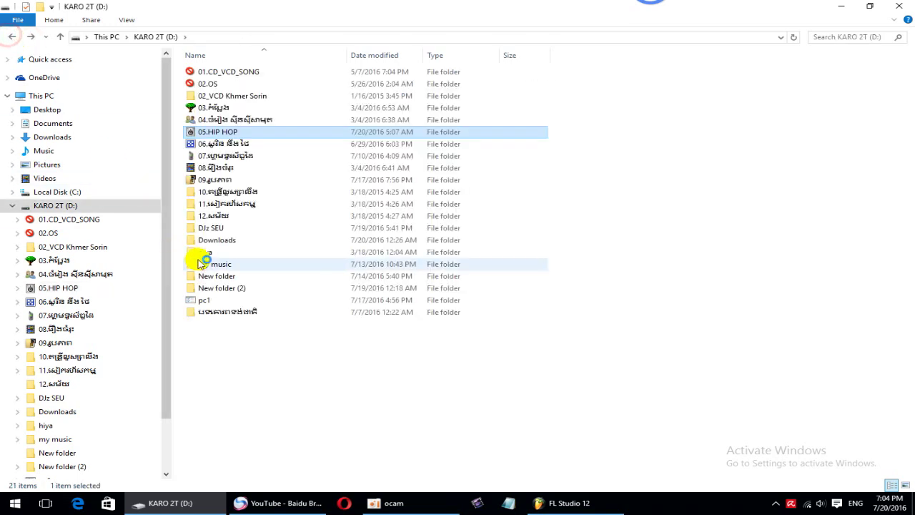
double_click(222, 230)
double_click(214, 83)
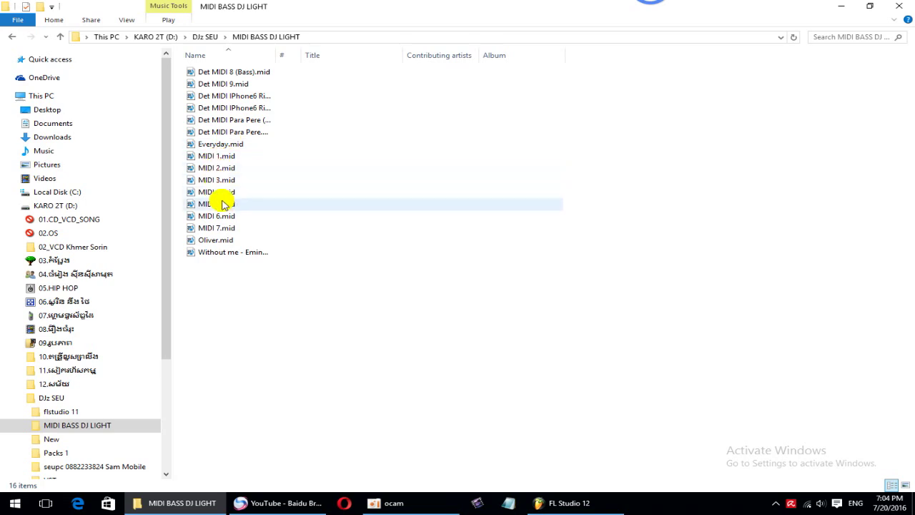
Step: Return to the root of drive D: and open the pc1 folder to look through its files
left_click(13, 37)
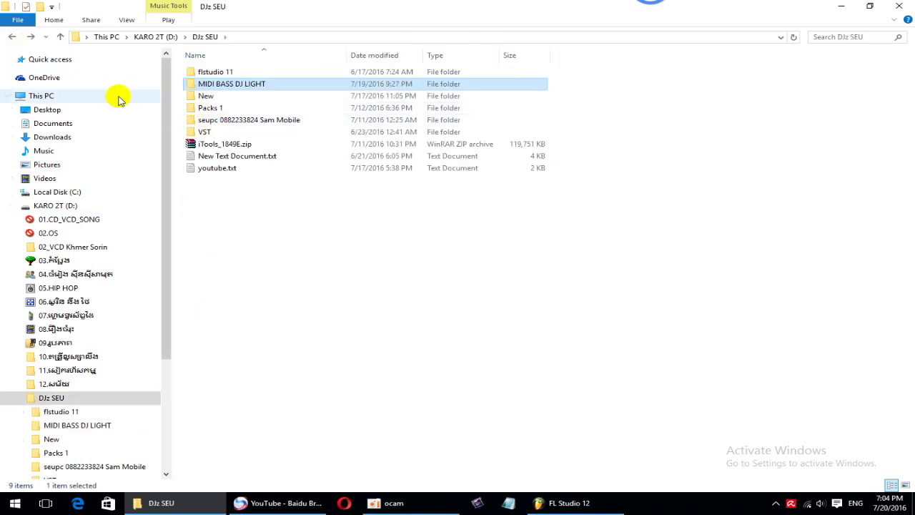
left_click(15, 37)
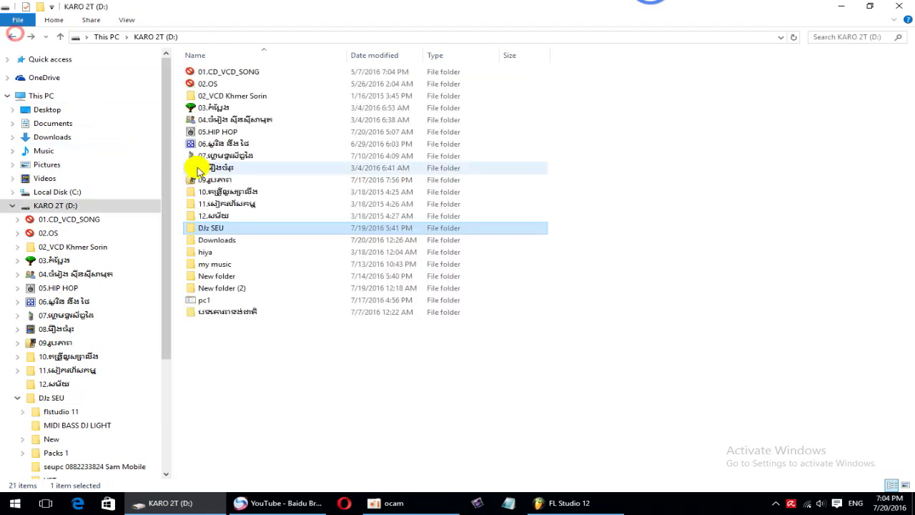
double_click(204, 298)
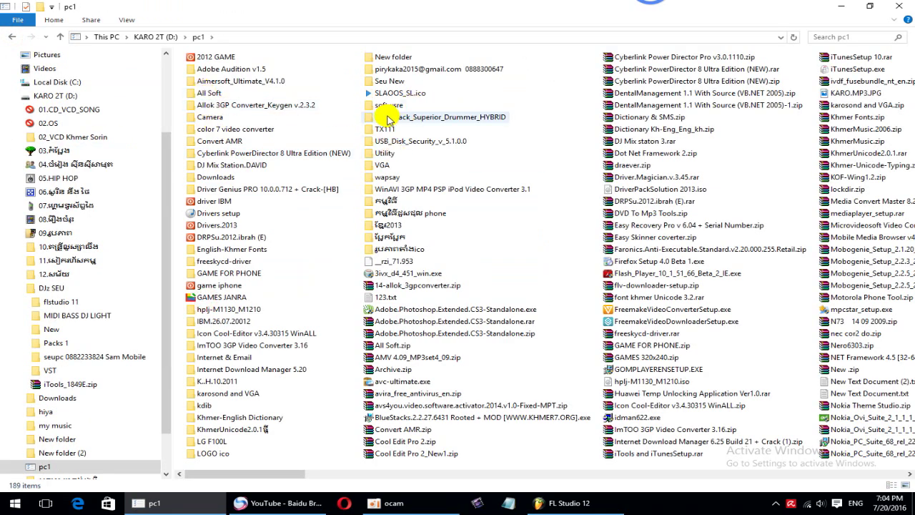
Step: Open the kdib folder inside pc1 and look through its audio files for untitled.mp3
double_click(205, 406)
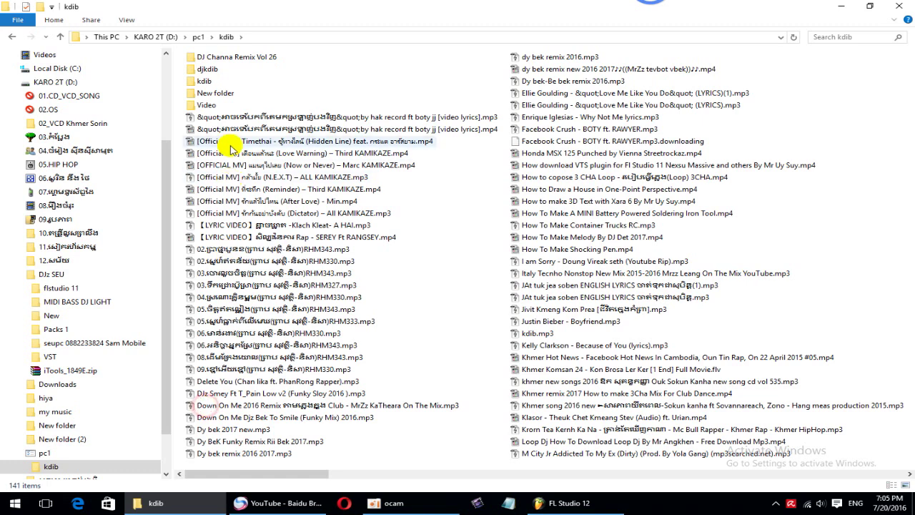
scroll(311, 108, "down", 3)
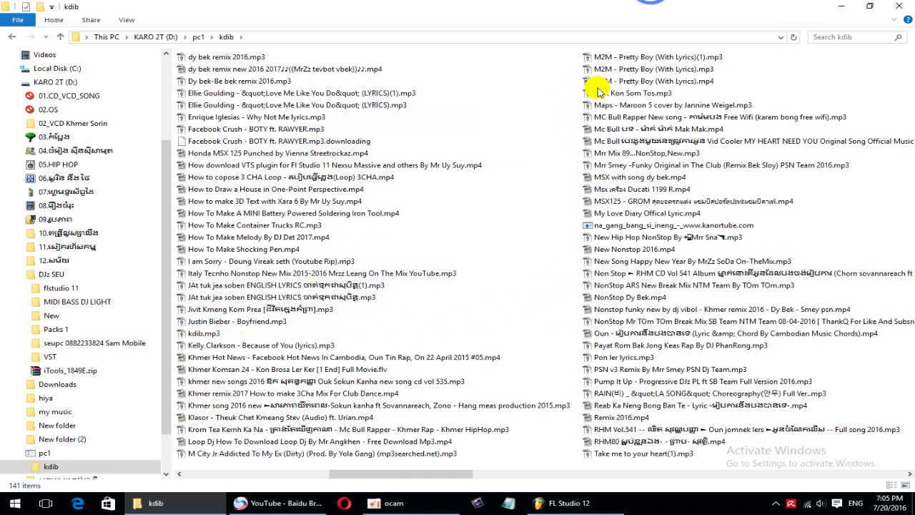
scroll(455, 374, "down", 3)
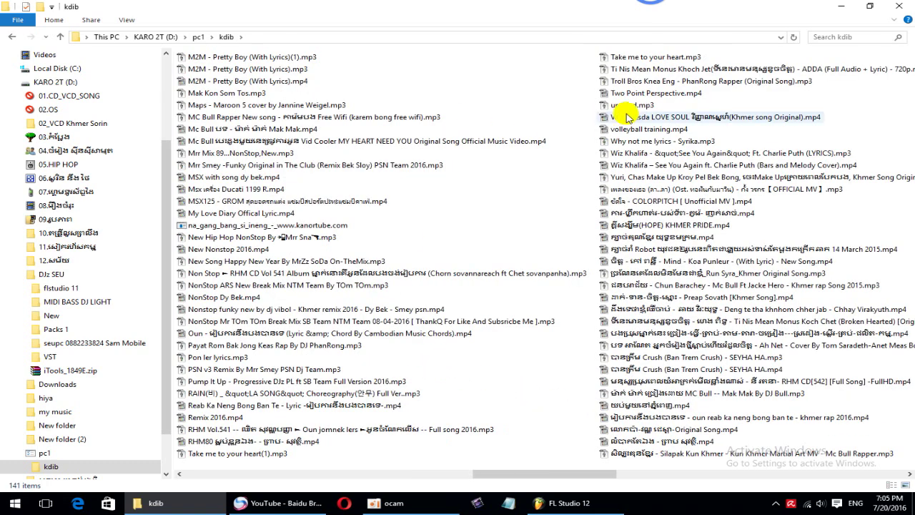
Step: Add untitled.mp3 from kdib to the FL Studio playlist at bar 7 of Track 11, and erase that track's pattern clips
left_click_drag(613, 109, 564, 504)
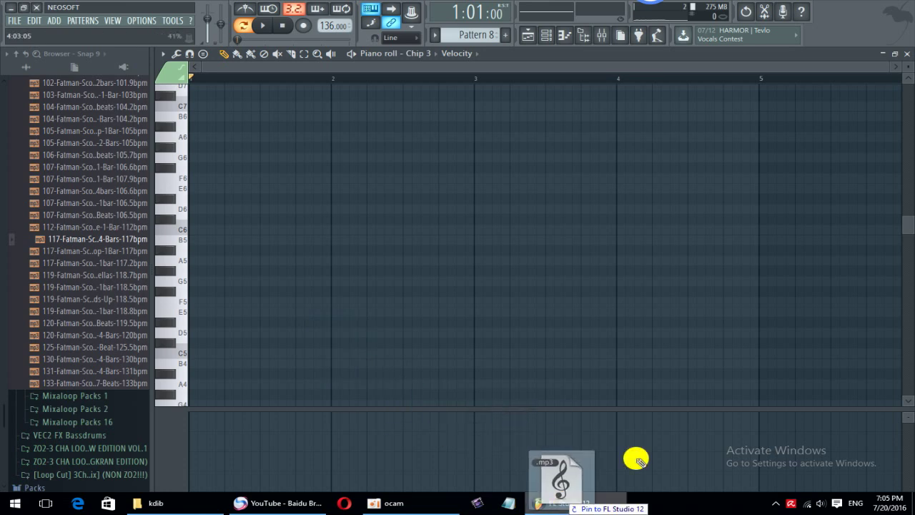
left_click(903, 55)
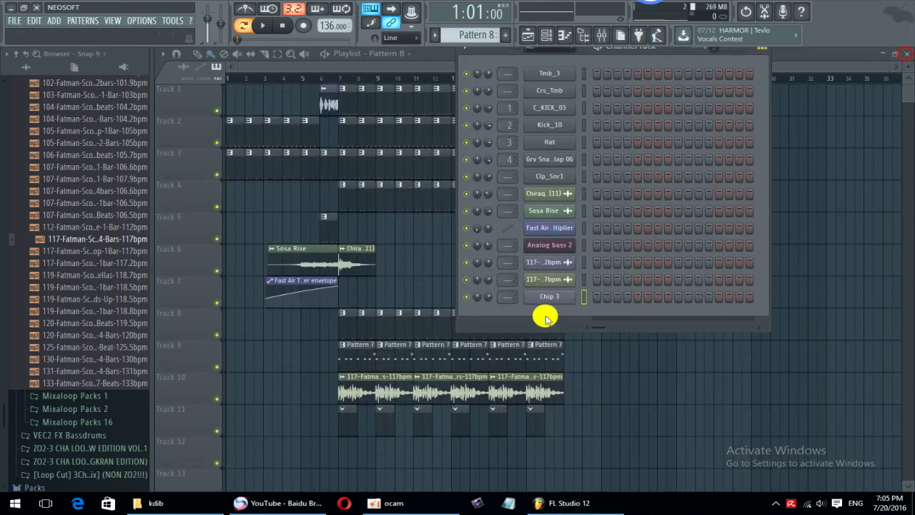
left_click(145, 502)
left_click_drag(626, 105, 415, 260)
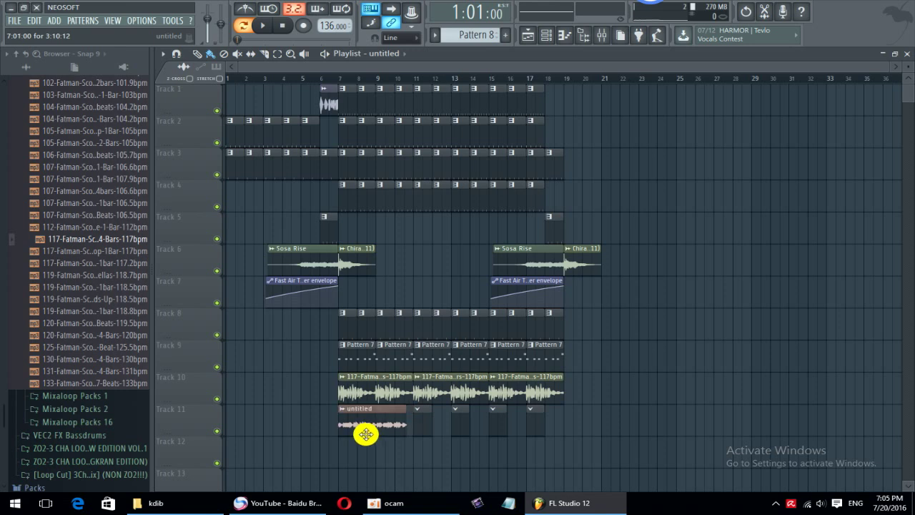
right_click(342, 421)
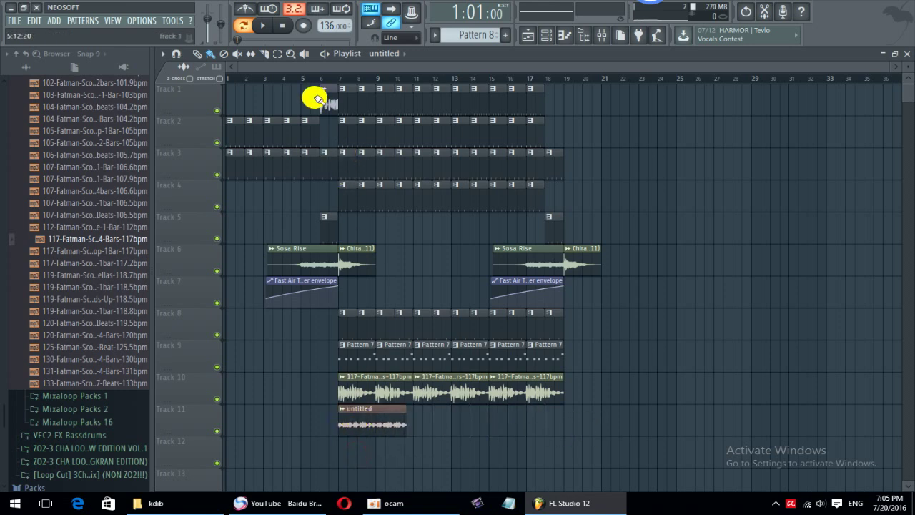
Step: Play the song from around bar 6 and fit the untitled clip on Track 11 to the project tempo
key("space")
scroll(353, 423, "up", 6)
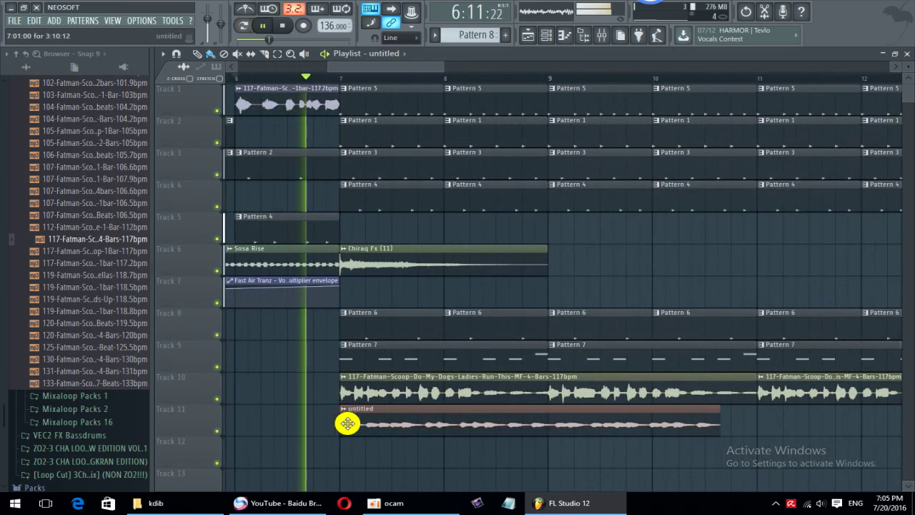
right_click(342, 410)
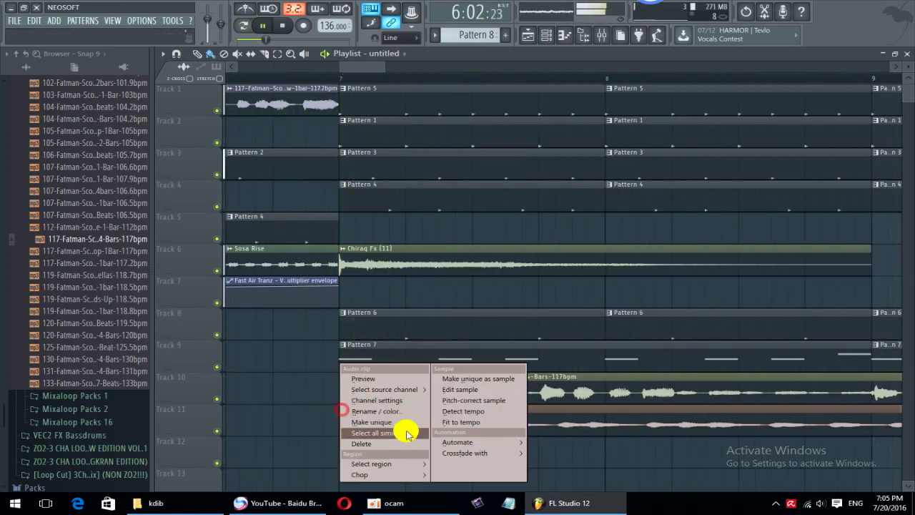
left_click(449, 422)
left_click(433, 425)
Step: Trim the start of the untitled clip, keep it beginning on bar 7 with a length of 4:00:02, and listen to it
scroll(346, 424, "up", 5)
key("space")
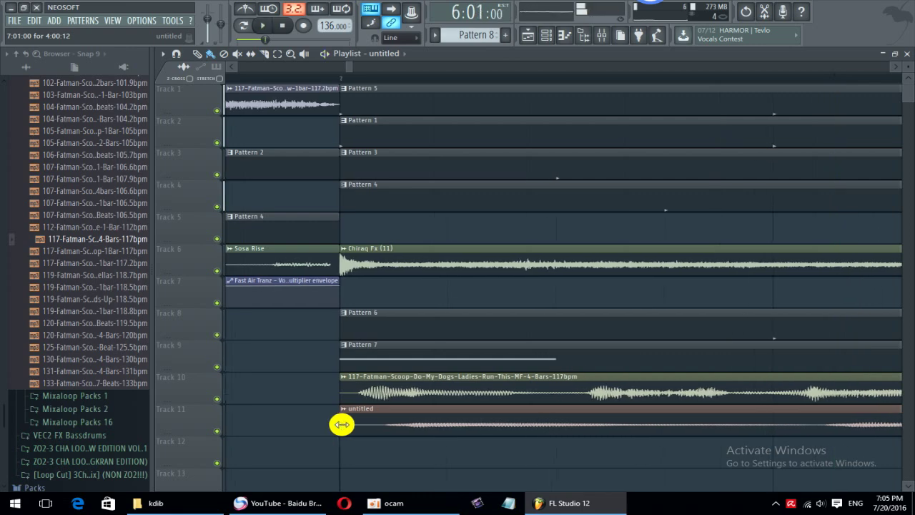
scroll(346, 424, "up", 1)
key("space")
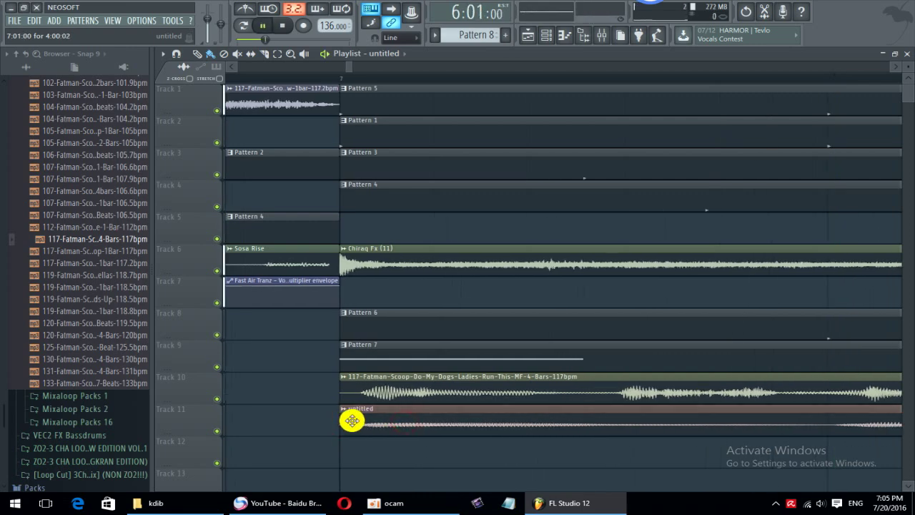
scroll(384, 419, "down", 5)
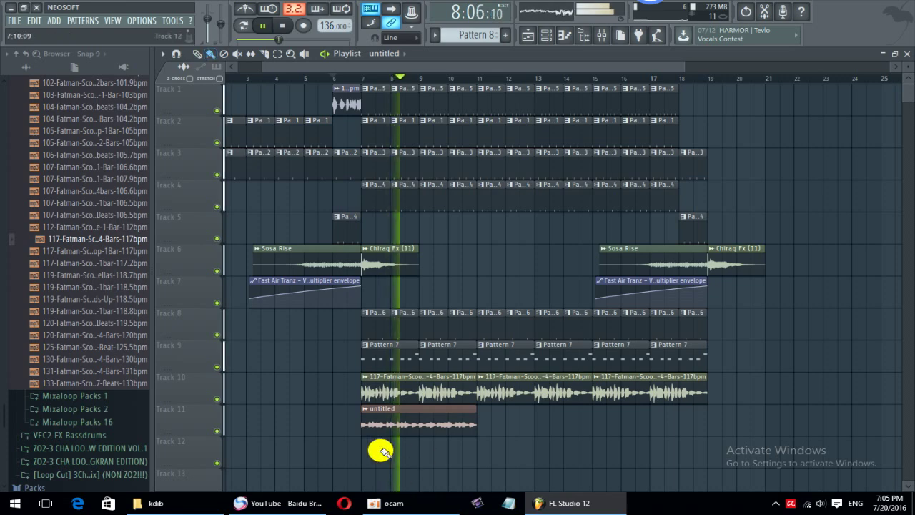
Step: Copy the untitled clip to bars 11 and 15 on Track 11, checking its channel settings and those of the 117bpm Fatman Scoop vocal
double_click(387, 415)
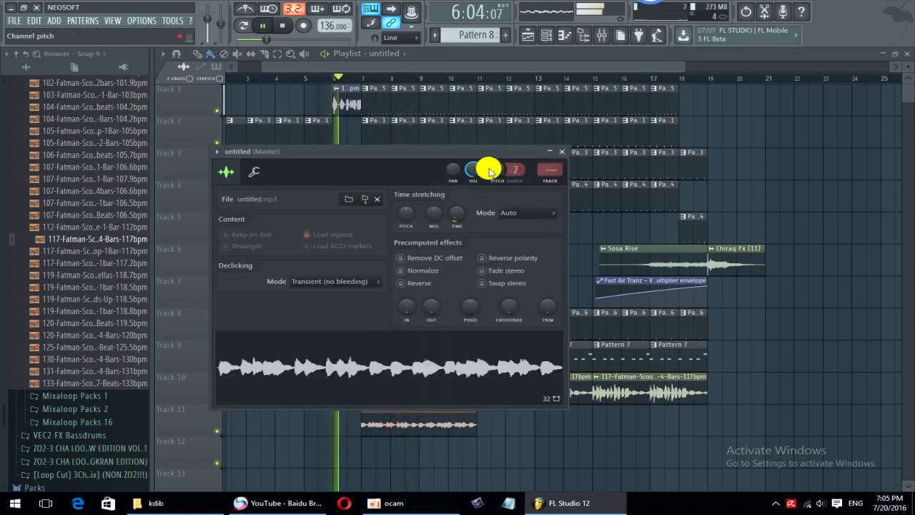
left_click(561, 153)
left_click_drag(433, 421, 553, 430, "shift")
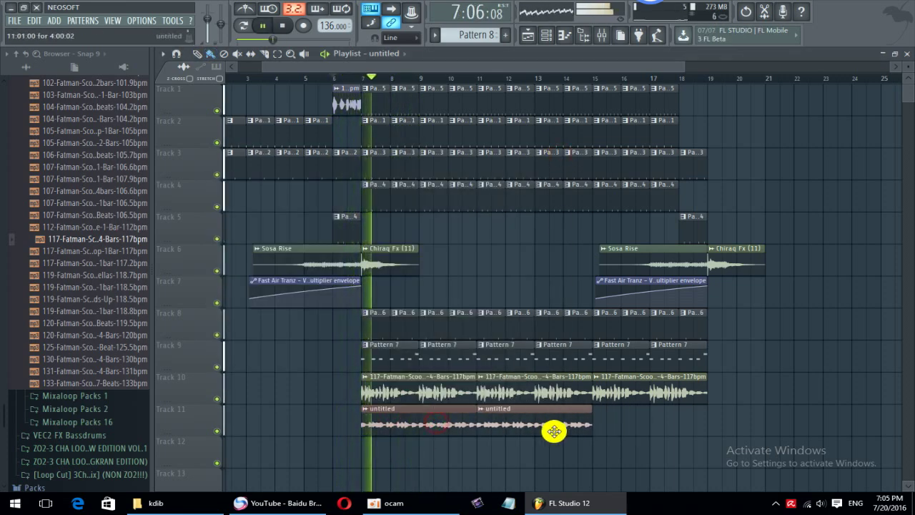
left_click_drag(508, 411, 626, 422)
double_click(661, 389)
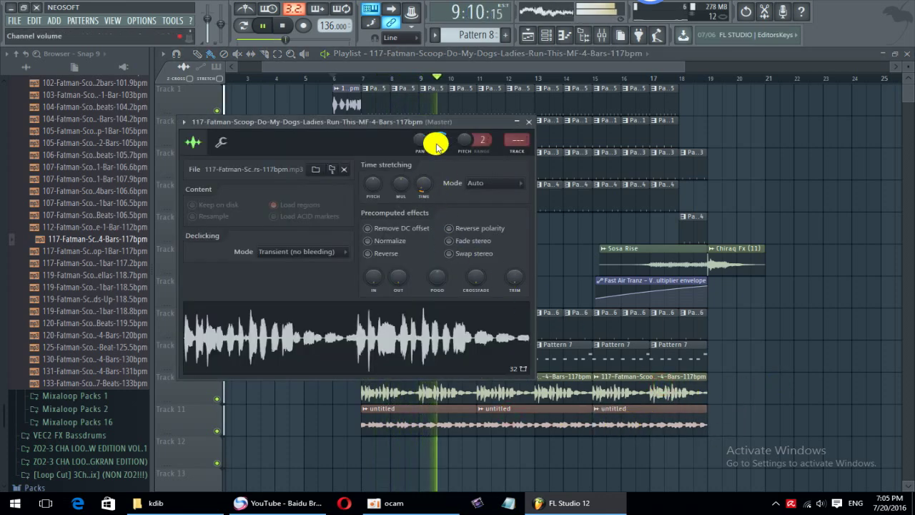
left_click(528, 120)
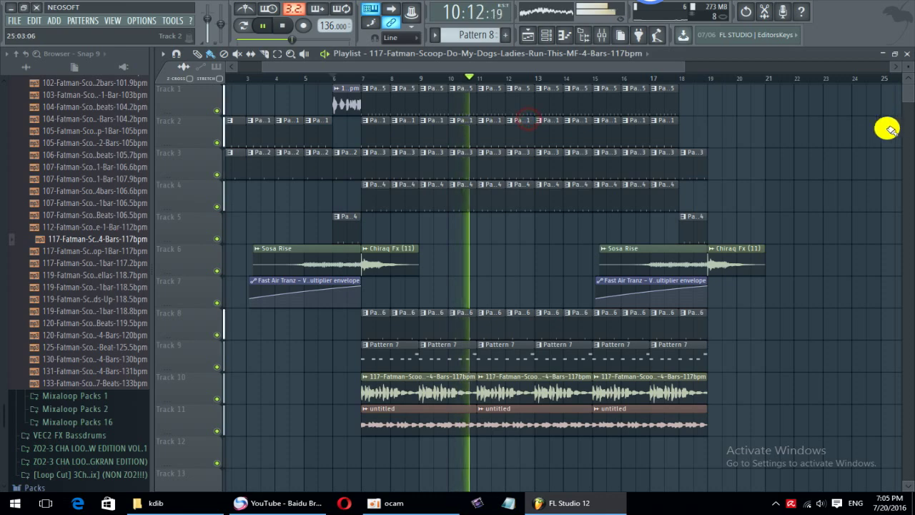
Step: Stop playback and move the Sosa Rise, Chiraq Fx and envelope clip groups aside, the first to bar 1 and the second past bar 23
scroll(772, 178, "down", 3)
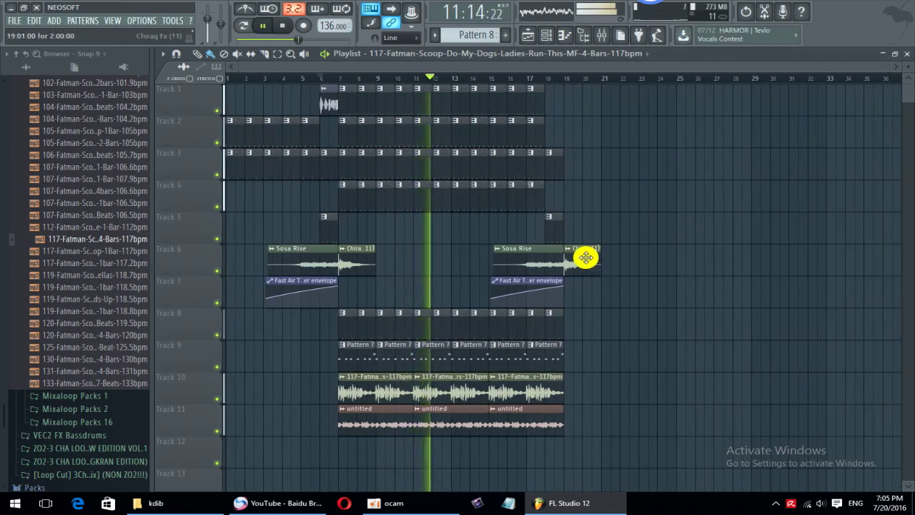
left_click_drag(576, 247, 517, 284)
left_click_drag(368, 250, 317, 269)
key("space")
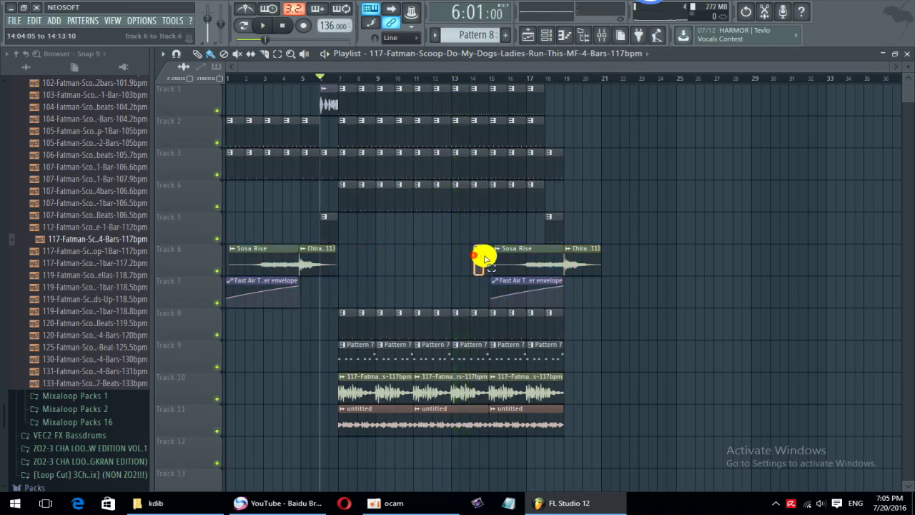
left_click_drag(483, 257, 722, 274)
Step: Move all clips on Tracks 8 to 11 up two tracks so they occupy Tracks 6 to 9
left_click_drag(566, 279, 345, 474)
scroll(373, 333, "up", 3)
left_click_drag(351, 320, 352, 254)
right_click(477, 417, "ctrl")
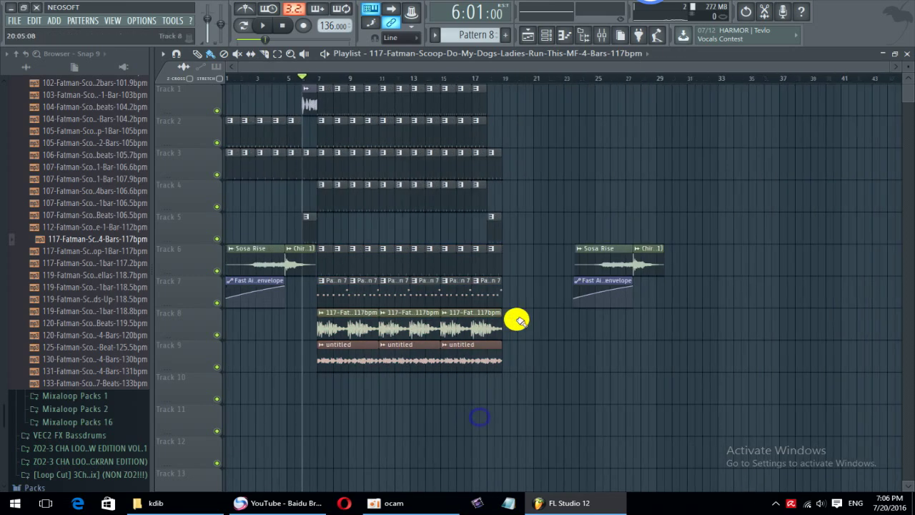
Step: Move both Sosa Rise, Chiraq Fx and envelope groups to Tracks 10 and 11, starting at about bars 15 and 3
left_click_drag(672, 248, 551, 336)
left_click_drag(617, 258, 534, 393)
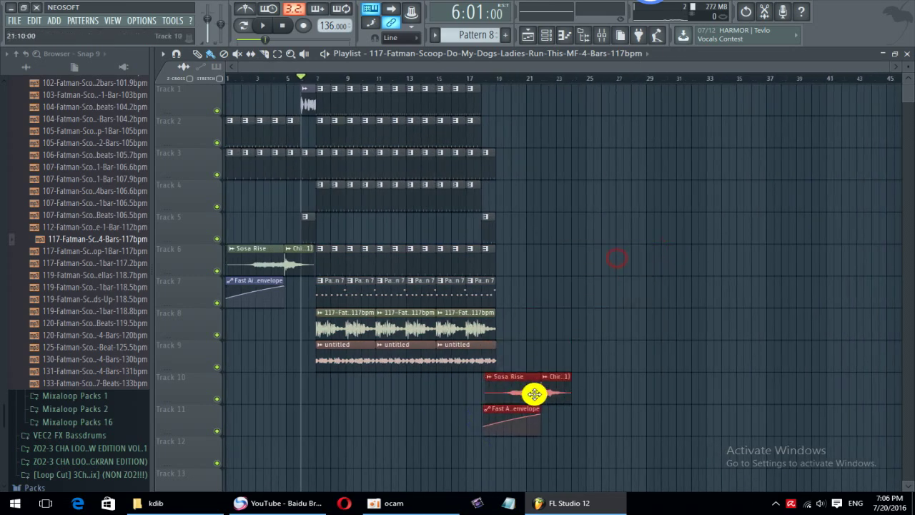
left_click_drag(292, 258, 222, 307)
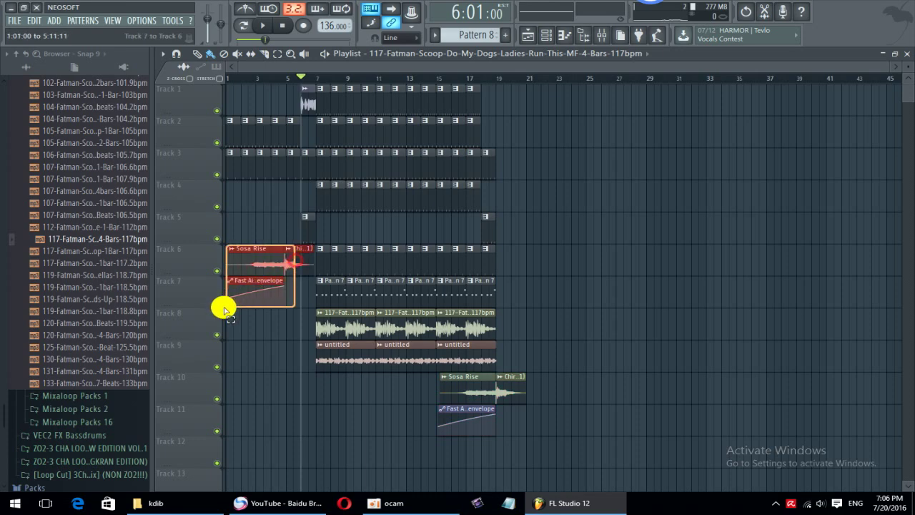
left_click_drag(248, 261, 278, 413)
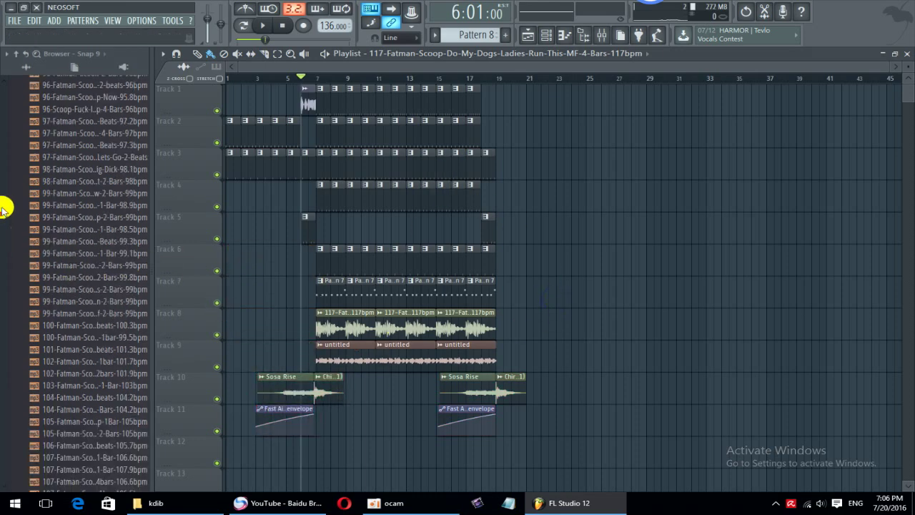
Step: Find oCam 2 in the browser under Packs 1, Fx, Sound and Logo of Khmer7, and place it at bar 18 of Track 12
scroll(7, 203, "up", 15)
left_click(15, 54)
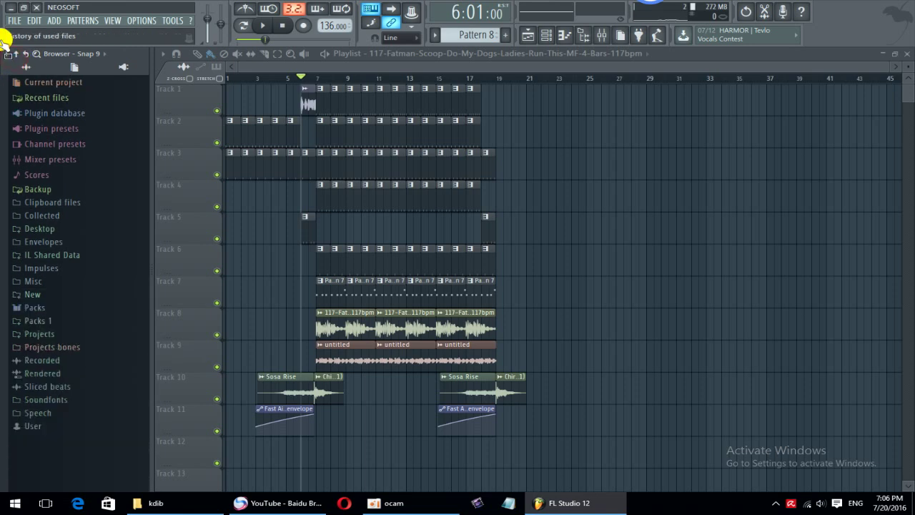
left_click(37, 294)
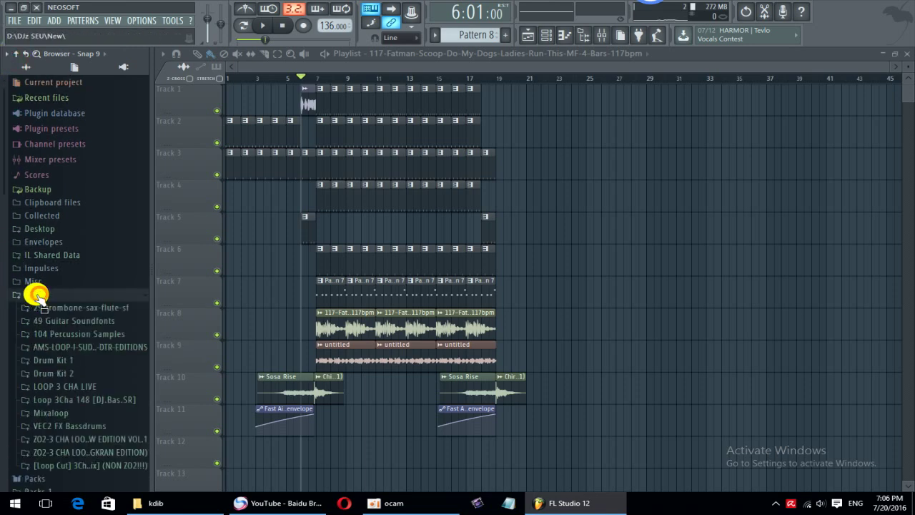
left_click(36, 294)
left_click(35, 320)
left_click(41, 339)
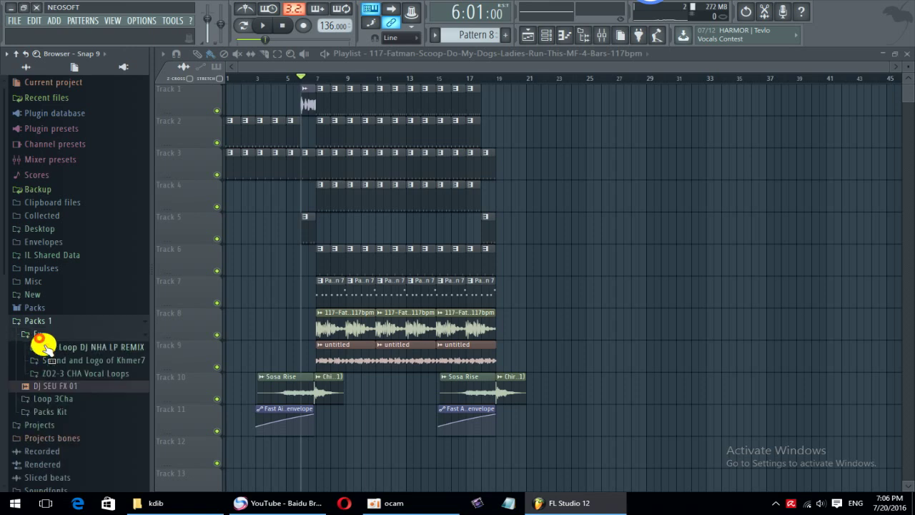
left_click(49, 360)
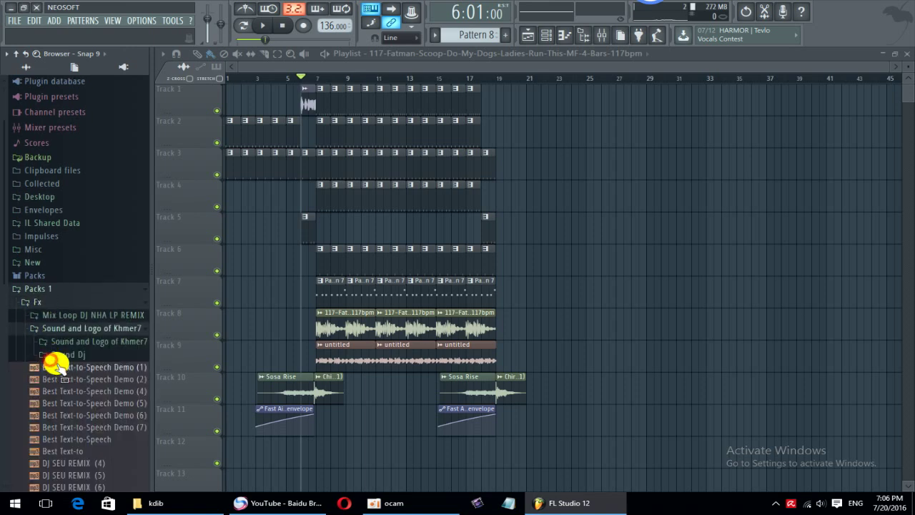
scroll(68, 368, "down", 5)
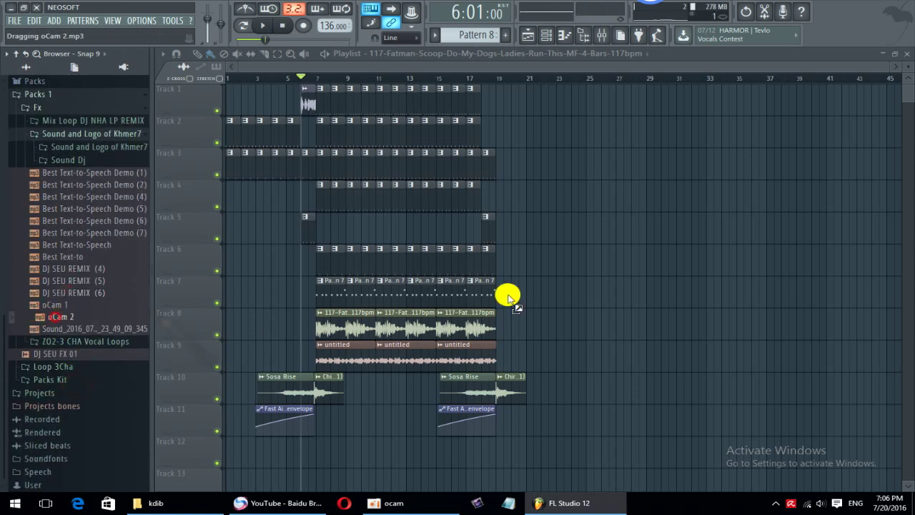
left_click_drag(507, 207, 498, 201)
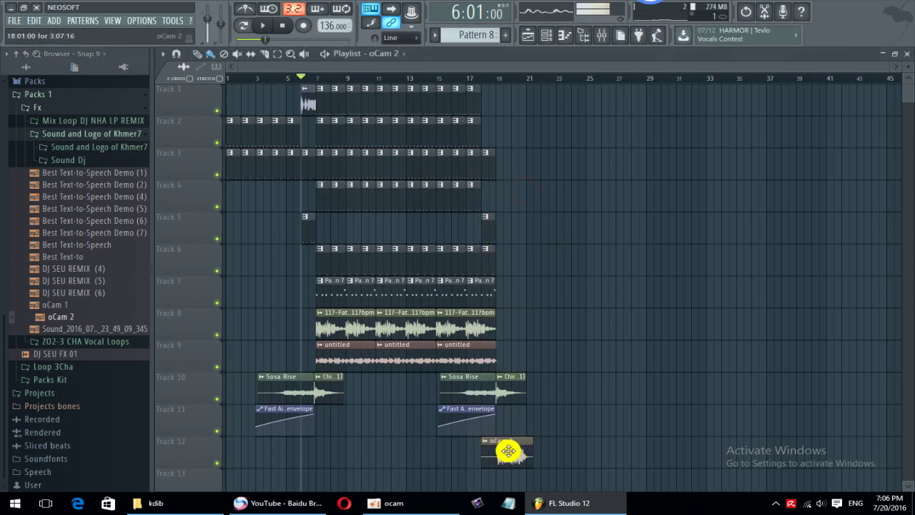
Step: Look through the Loop 3Cha folder in Packs 1 for a further loop
left_click(44, 368)
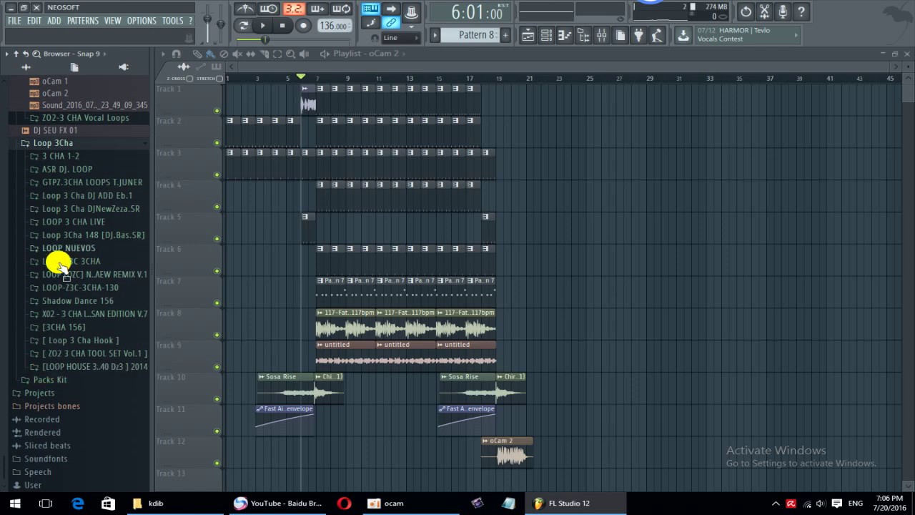
left_click(52, 145)
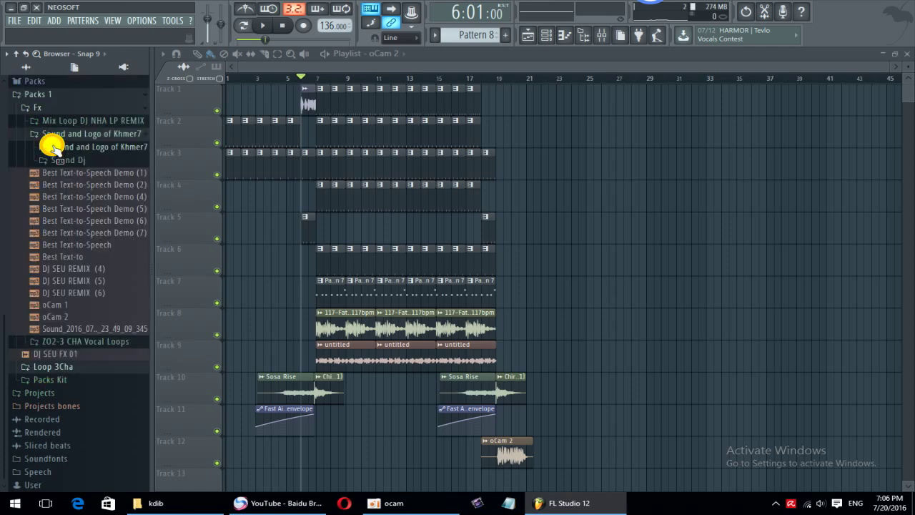
left_click(64, 365)
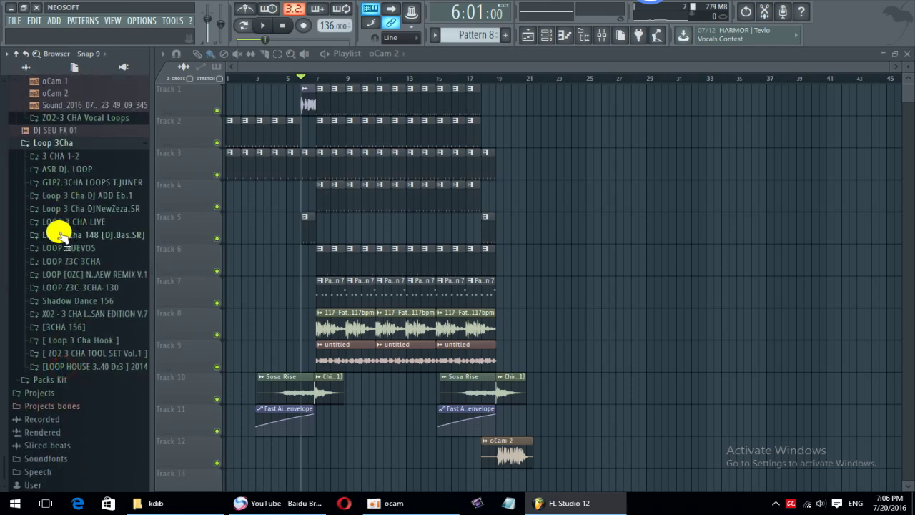
scroll(58, 252, "up", 8)
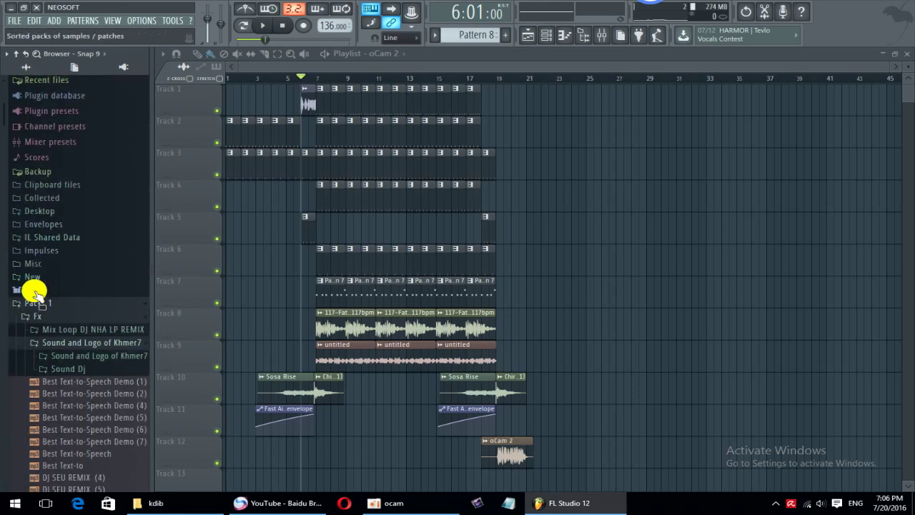
Step: Find VEC2 FX 064 in the browser under New, VEC2 FX Bassdrums, VEC2 FX, and place it at bar 19 of Track 9
left_click(33, 289)
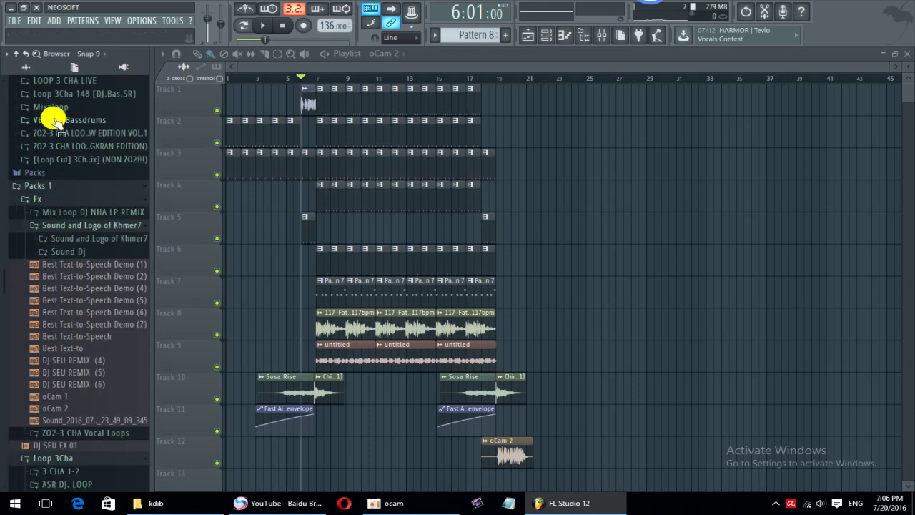
left_click(52, 120)
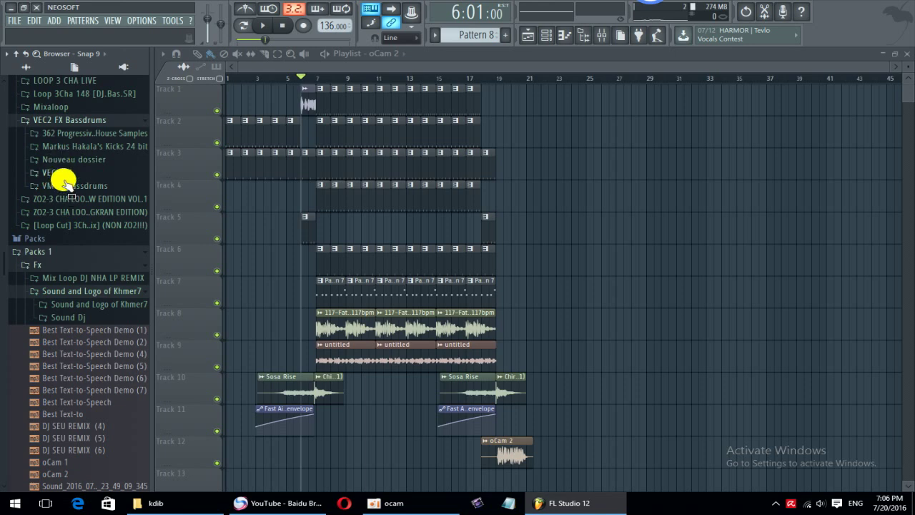
left_click(64, 178)
scroll(74, 322, "down", 10)
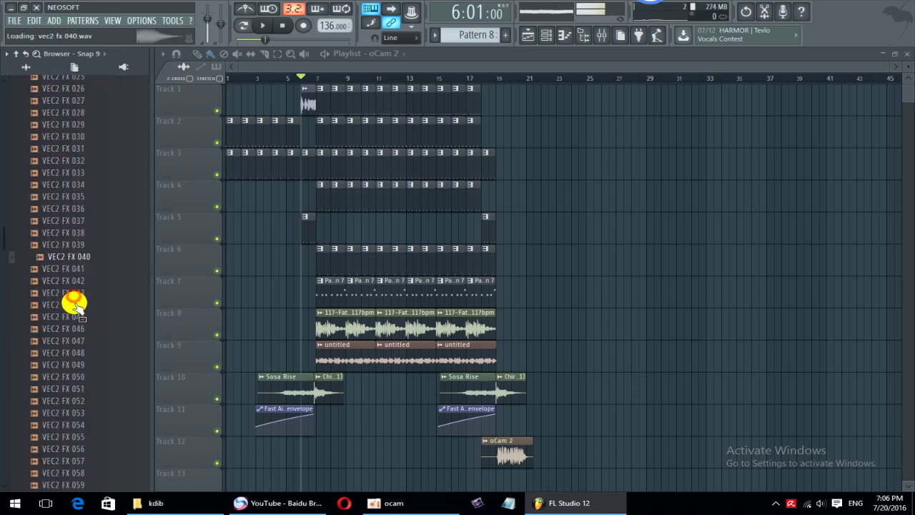
scroll(77, 305, "down", 4)
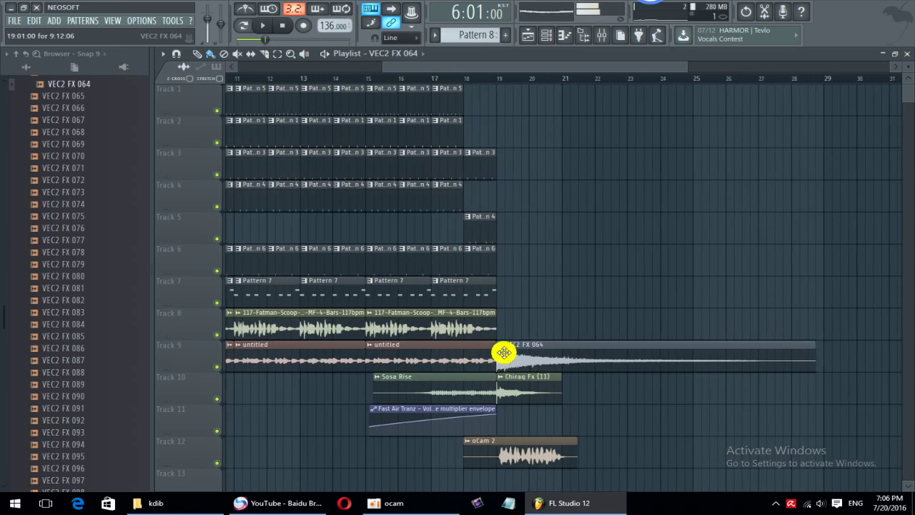
Step: Fit the VEC2 FX 064 clip on Track 9 to the project tempo
left_click(497, 345)
left_click(606, 405)
key("Return")
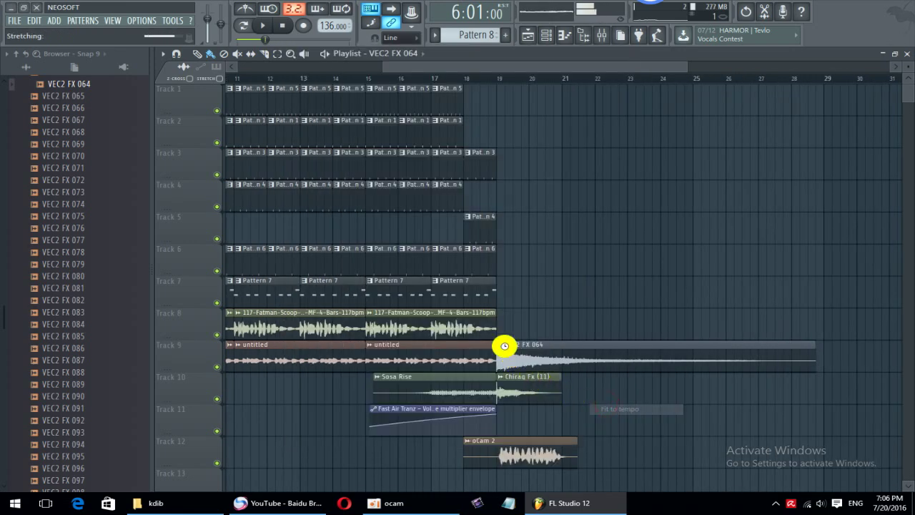
Step: Find 3 CHA+กลองสด in the browser under New, LOOP 3 CHA LIVE, and place it at bar 19 of Track 4
scroll(488, 338, "down", 2)
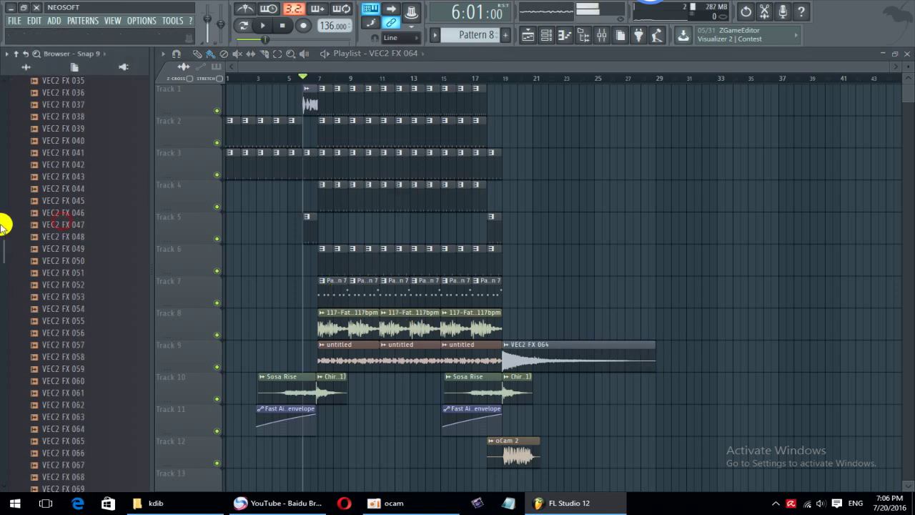
scroll(58, 215, "up", 20)
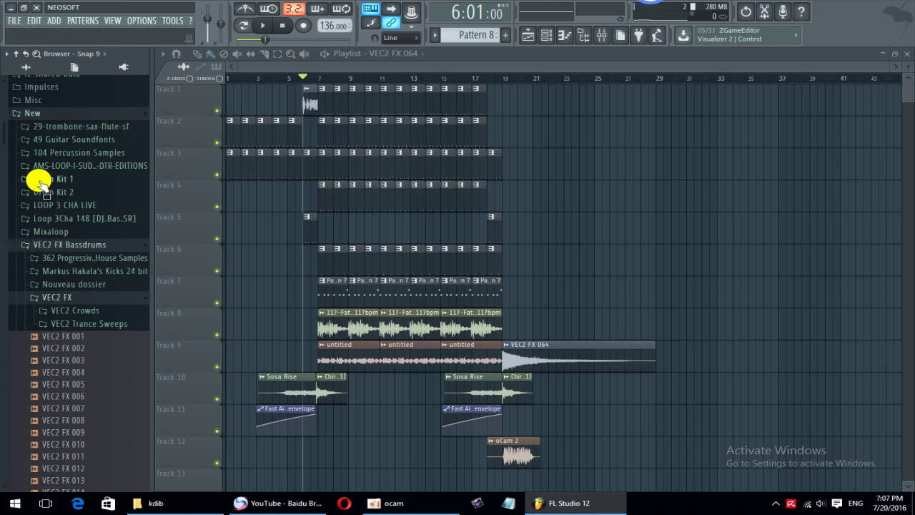
left_click(70, 205)
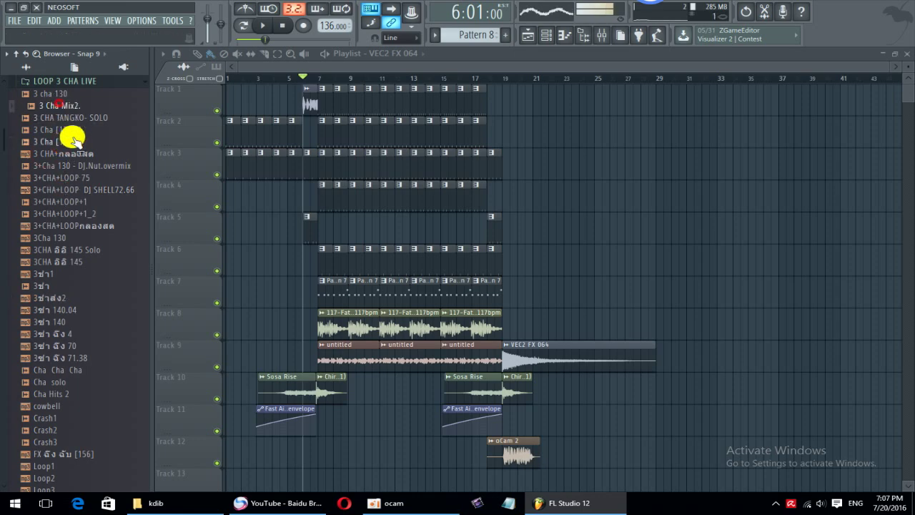
left_click_drag(59, 154, 529, 247)
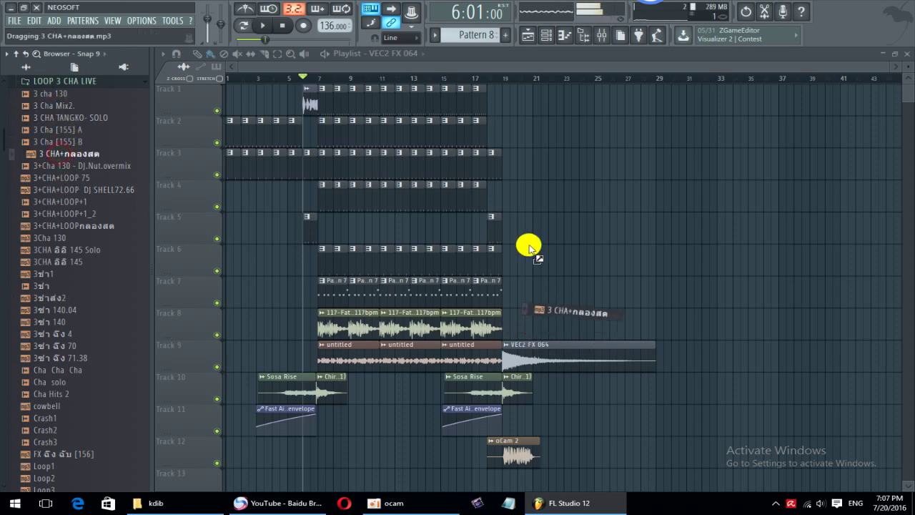
left_click_drag(500, 203, 501, 200)
scroll(502, 197, "up", 3)
Step: Try to fit the 3 CHA+กลองสด loop to the tempo using the 75 to 150 BPM range
right_click(500, 185)
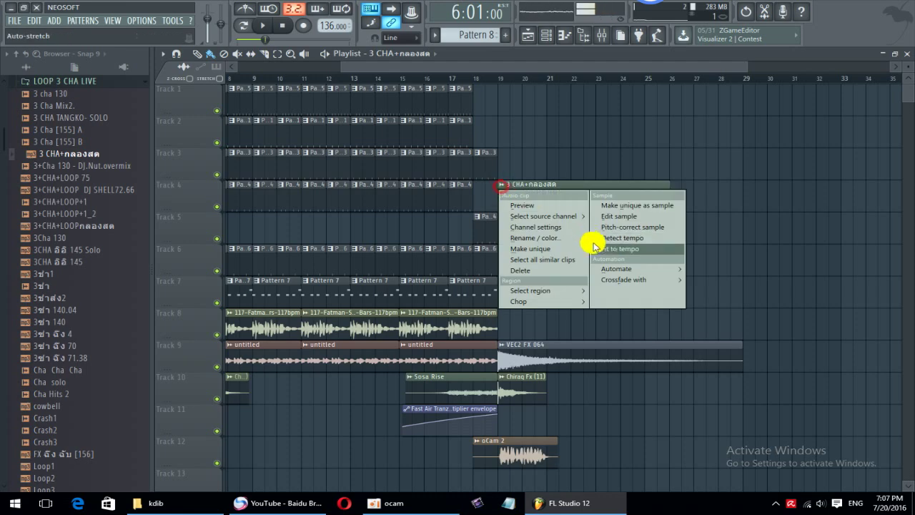
left_click(606, 249)
left_click(458, 305)
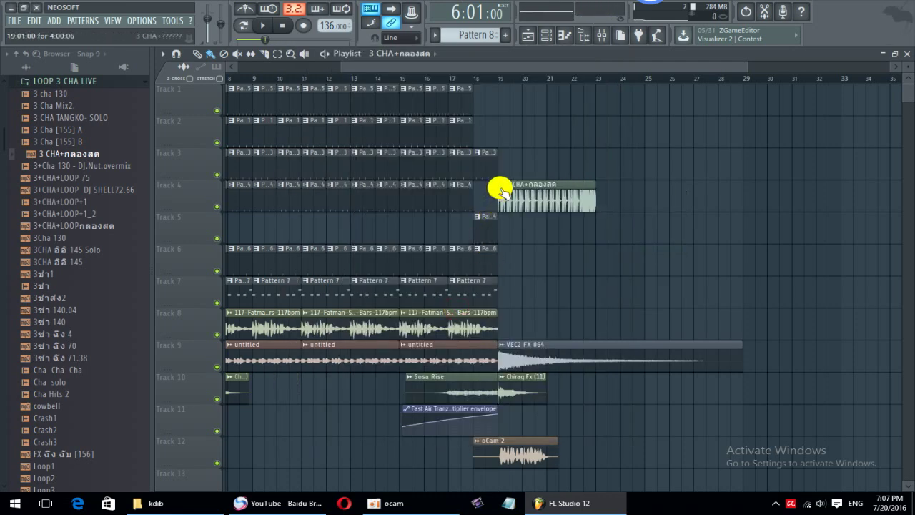
Step: Fit the 3 CHA+กลองสด loop to the tempo using the 100 to 200 BPM range, and align its start with bar 19
right_click(502, 192)
left_click(593, 249)
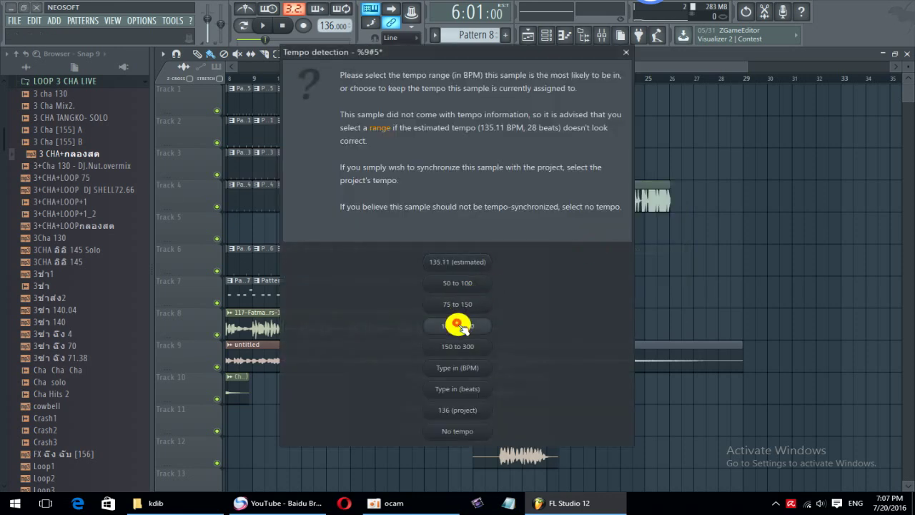
left_click(457, 325)
scroll(498, 191, "up", 5, "ctrl")
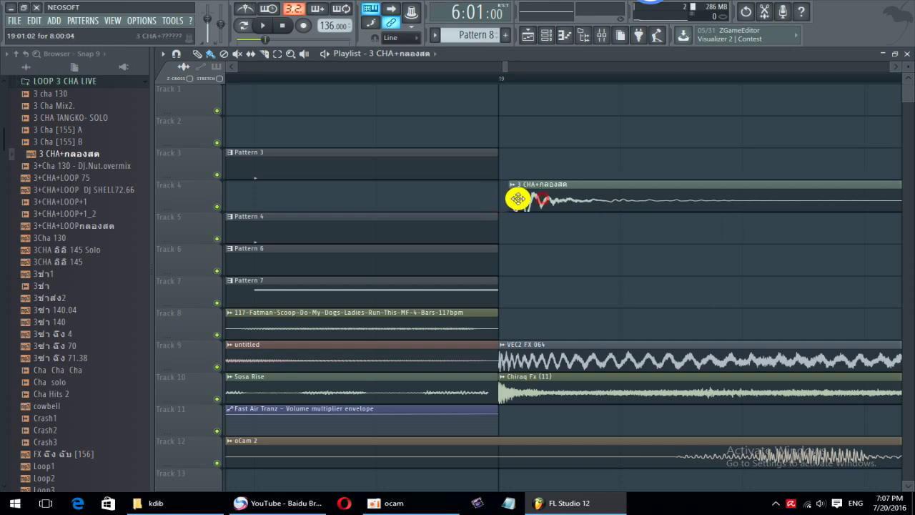
scroll(506, 197, "down", 8, "ctrl")
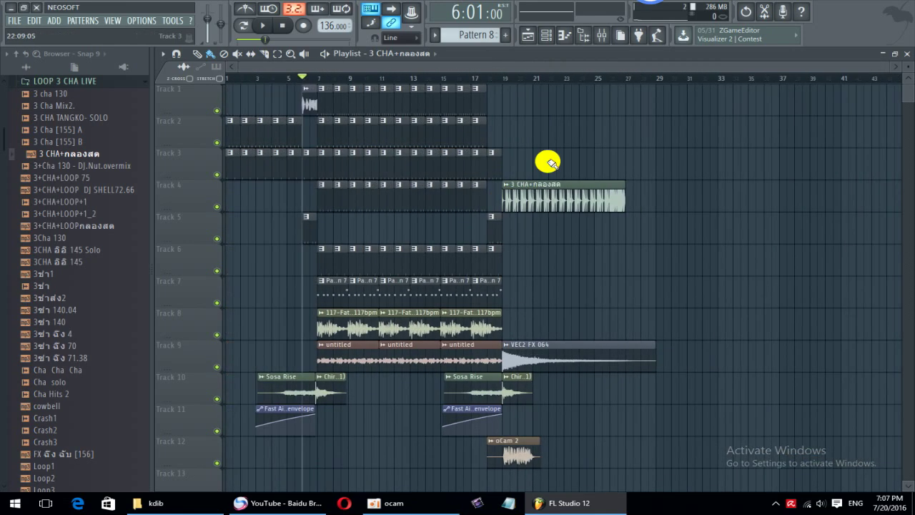
Step: Play the arrangement from bar 6 and raise the master volume
left_click(604, 36)
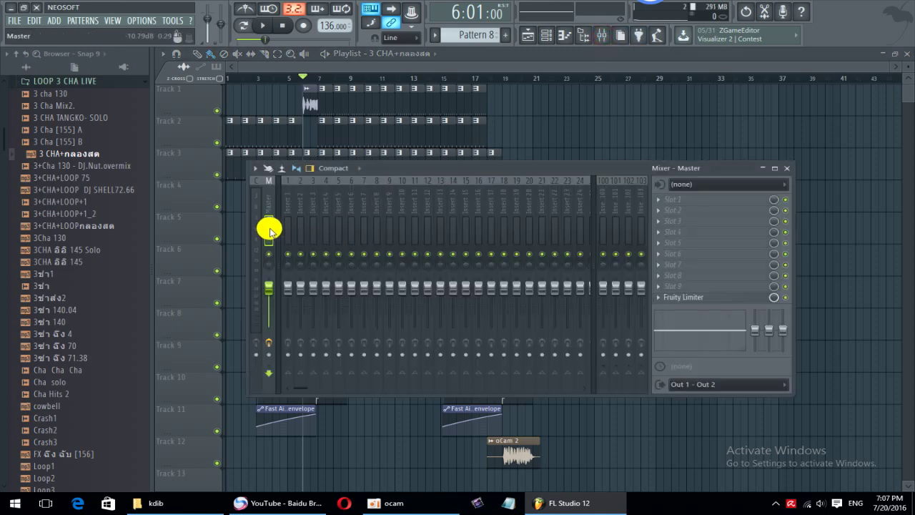
key("F9")
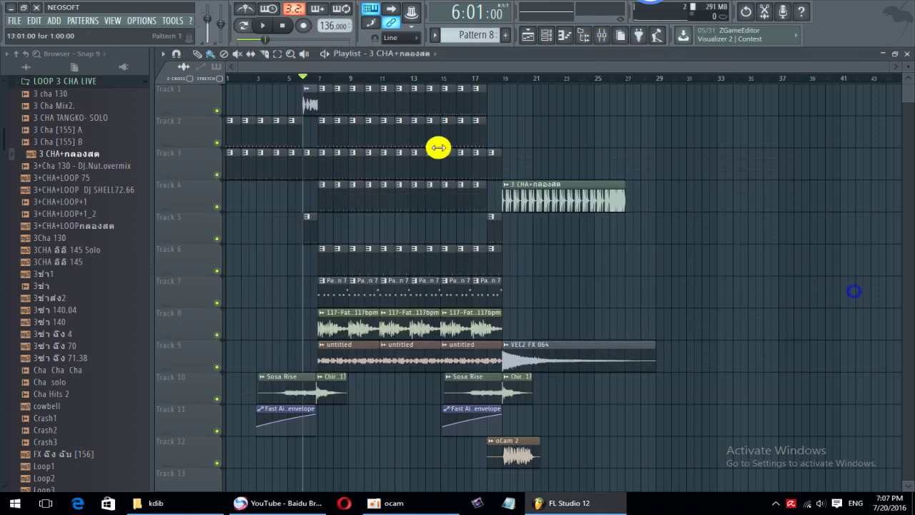
key("space")
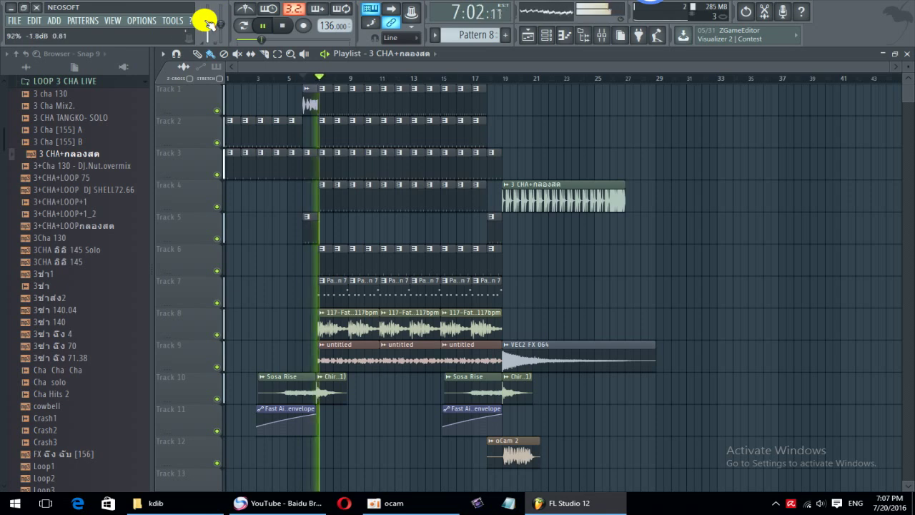
Step: Place two untitled clips on Track 2 and four Pattern 7 clips on Track 1, filling bars 19 to 27
left_click(469, 354)
left_click_drag(498, 133, 619, 138)
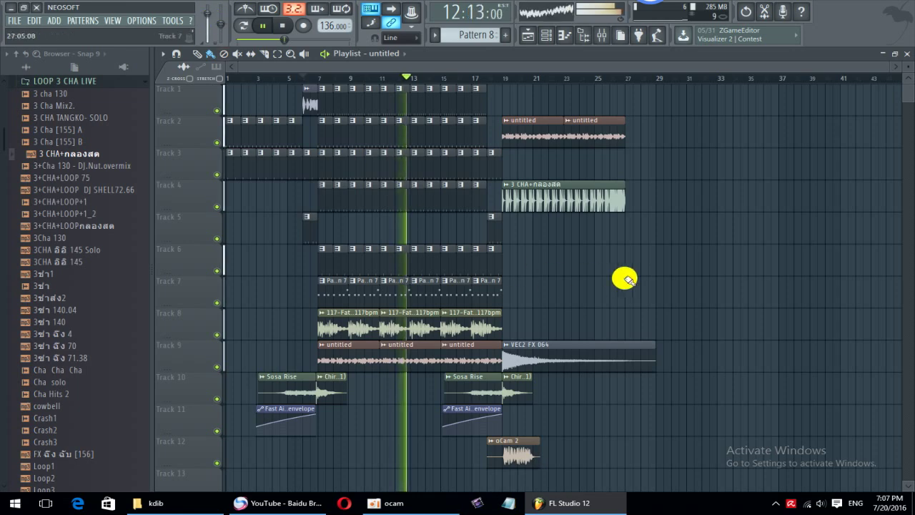
right_click(658, 273)
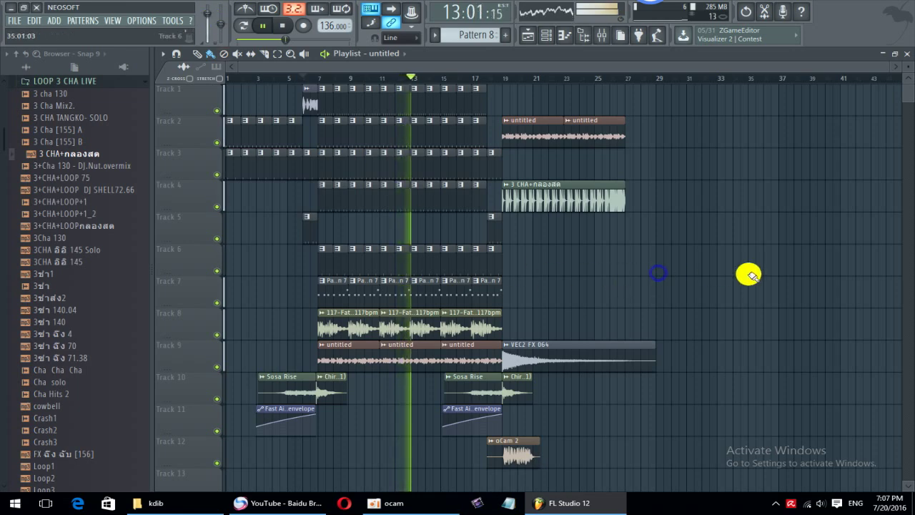
left_click(481, 295)
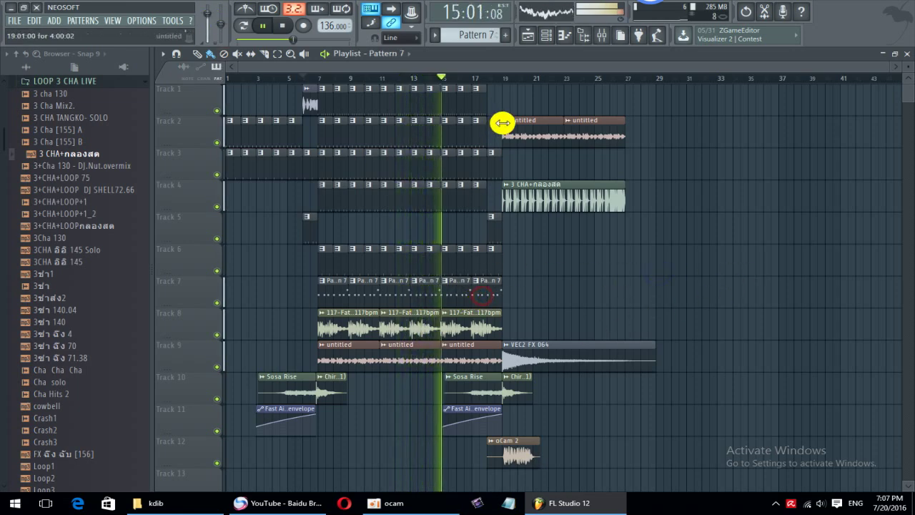
left_click_drag(500, 107, 623, 101)
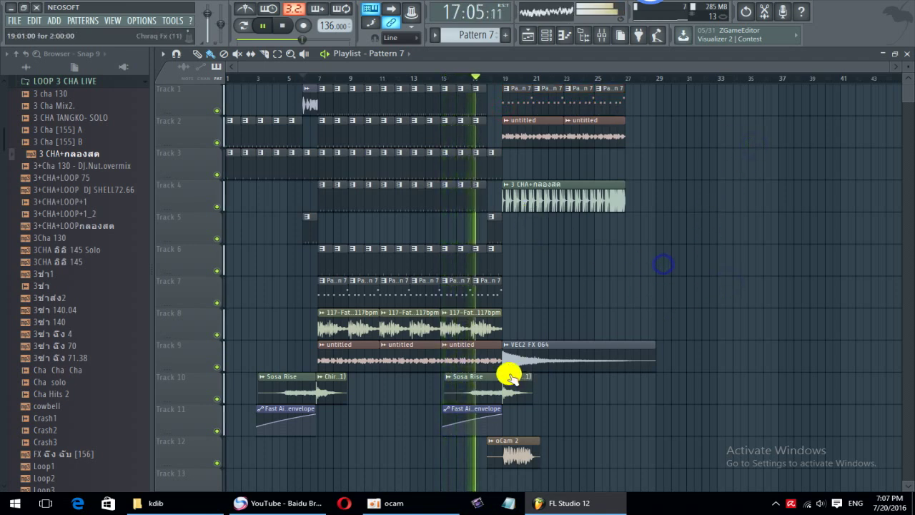
Step: Move the new Pattern 7 clips and the 3 CHA+กลองสด loop to start at bar 21, with the untitled clips back at bar 19
left_click_drag(674, 115, 551, 202)
key("space")
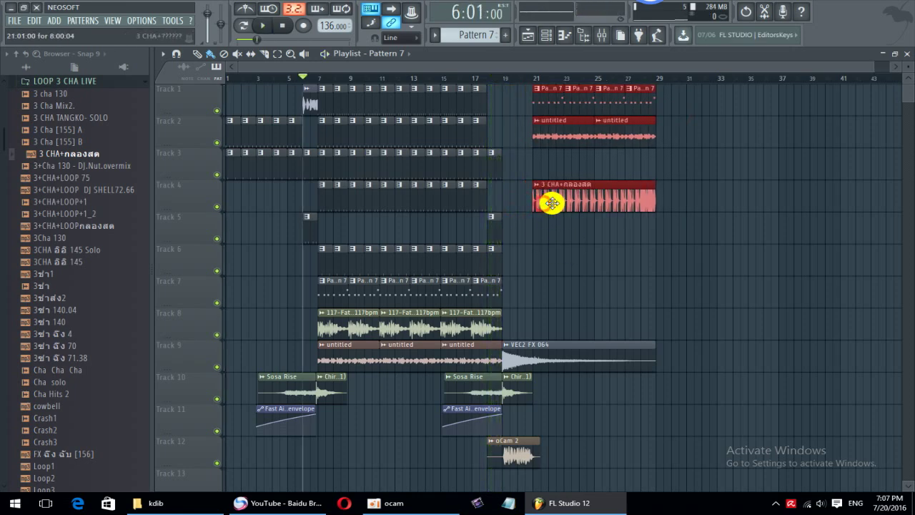
right_click(572, 155)
left_click_drag(639, 127, 529, 136)
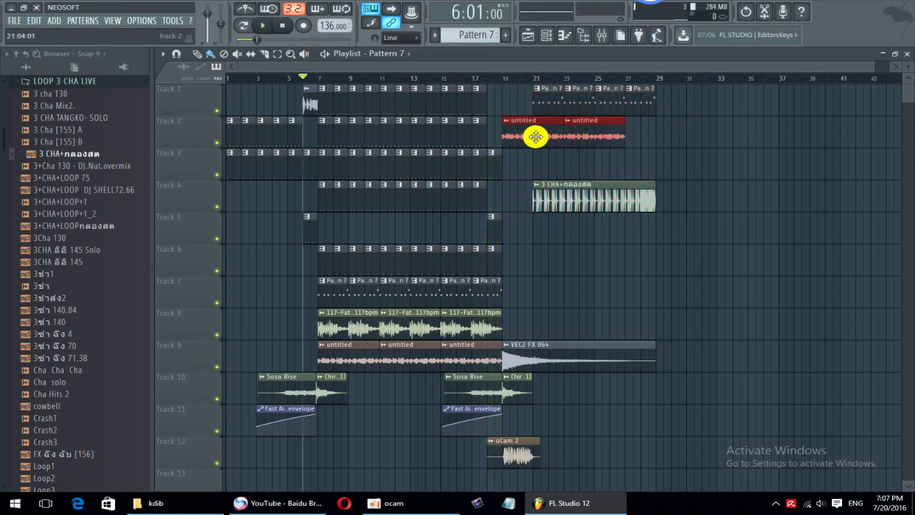
key("space")
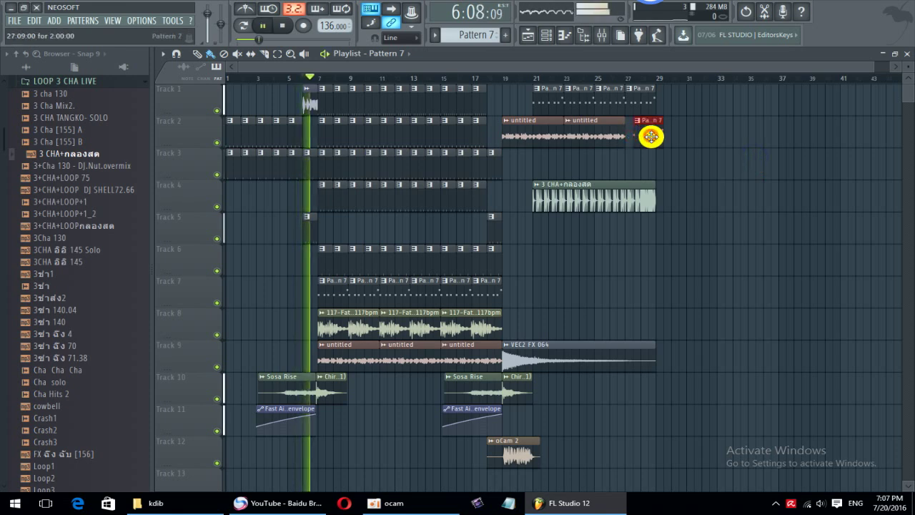
Step: Add a third untitled clip at bar 27 of Track 2, and move the 3 CHA+กลองสด loop to bar 23
left_click(647, 138)
left_click_drag(648, 139, 639, 139)
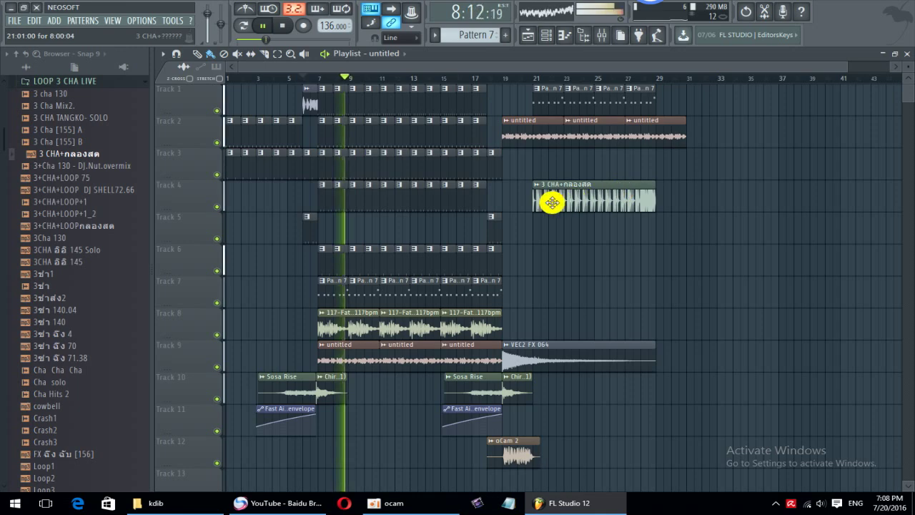
left_click_drag(548, 198, 582, 198)
Step: Move the Track 1 Pattern 7 clips back to bar 19 and extend the row to bar 31 with two more Pattern 7 clips
left_click_drag(551, 98, 610, 102)
right_click(768, 135)
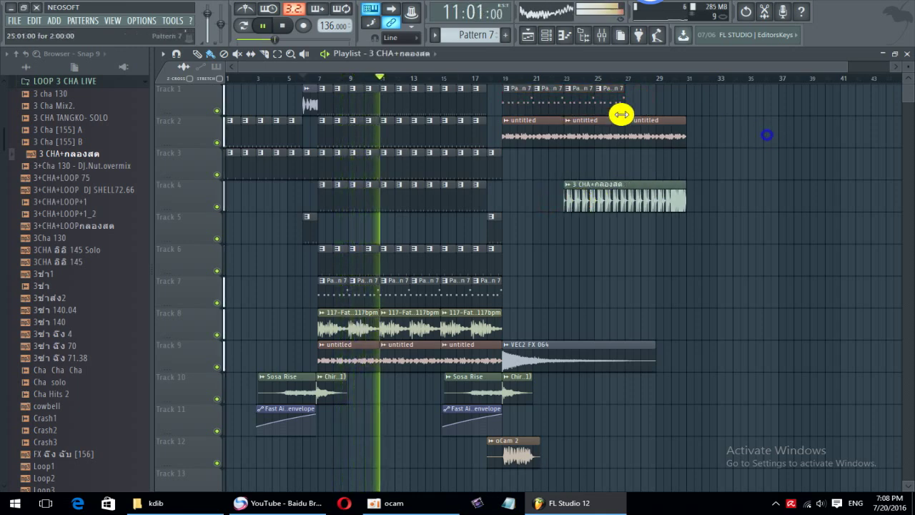
left_click(616, 107)
left_click(629, 108)
left_click(759, 160)
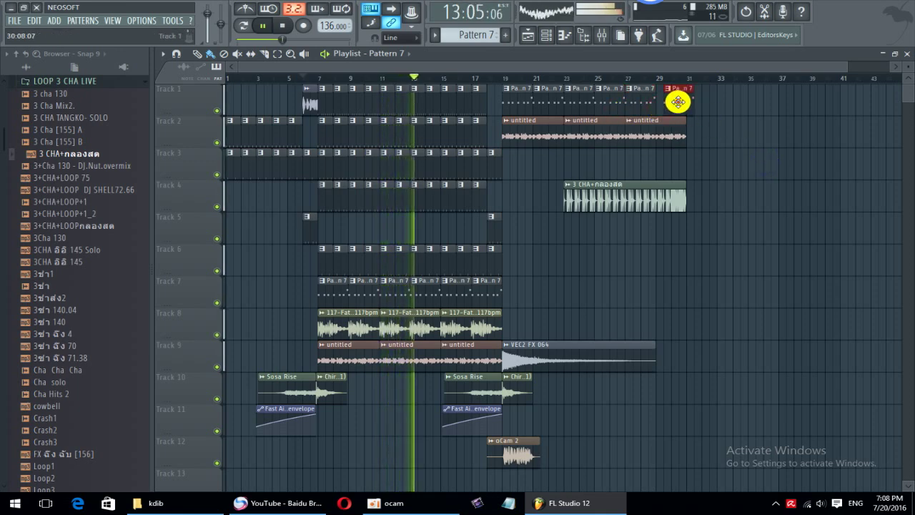
left_click_drag(680, 98, 665, 100)
left_click(741, 137)
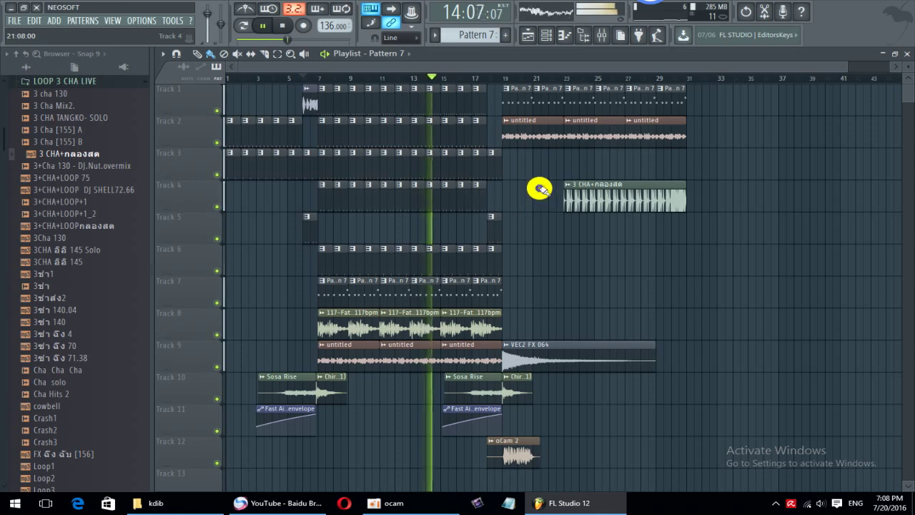
Step: Copy the second Sosa Rise, Chiraq Fx and envelope group to Tracks 5 and 6, starting at about bar 19
scroll(539, 188, "down", 1)
right_click(735, 267)
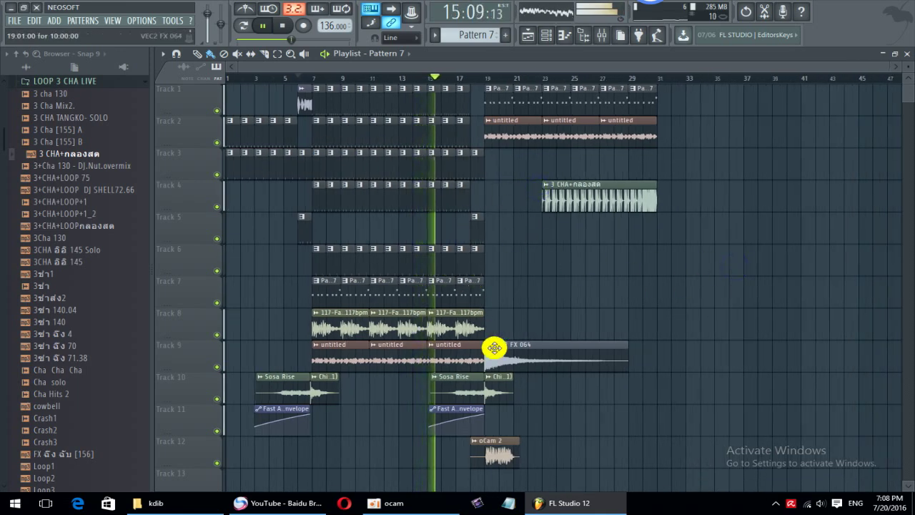
left_click_drag(500, 380, 518, 226)
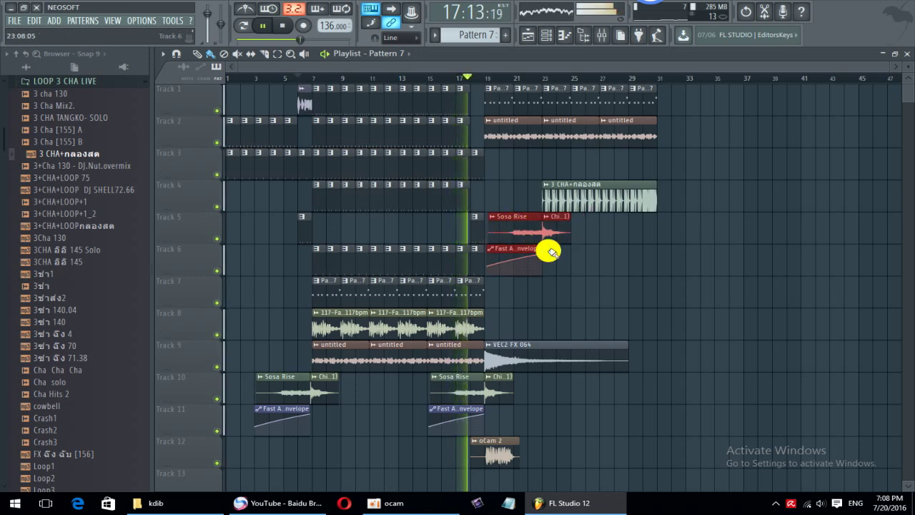
left_click(717, 273)
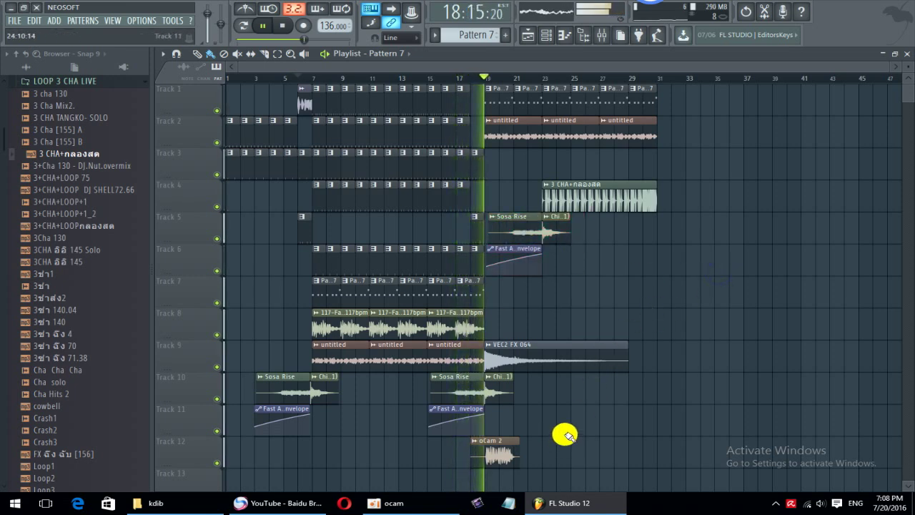
Step: Check the channel settings of the VEC2 FX 064 and Sosa Rise samples
double_click(616, 353)
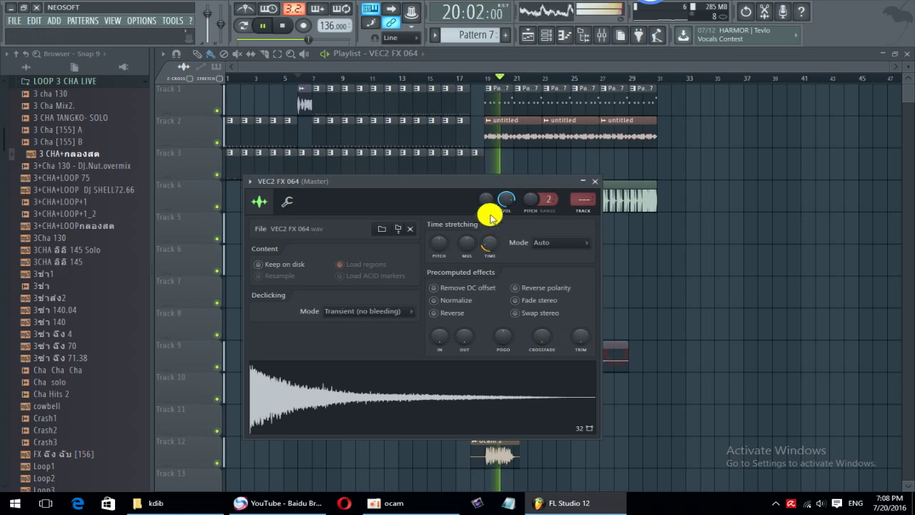
left_click(593, 183)
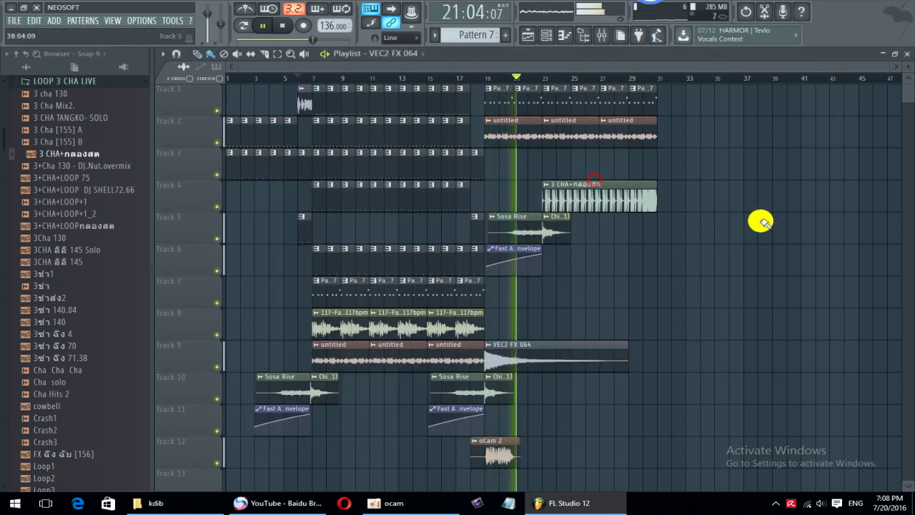
double_click(504, 221)
left_click(584, 181)
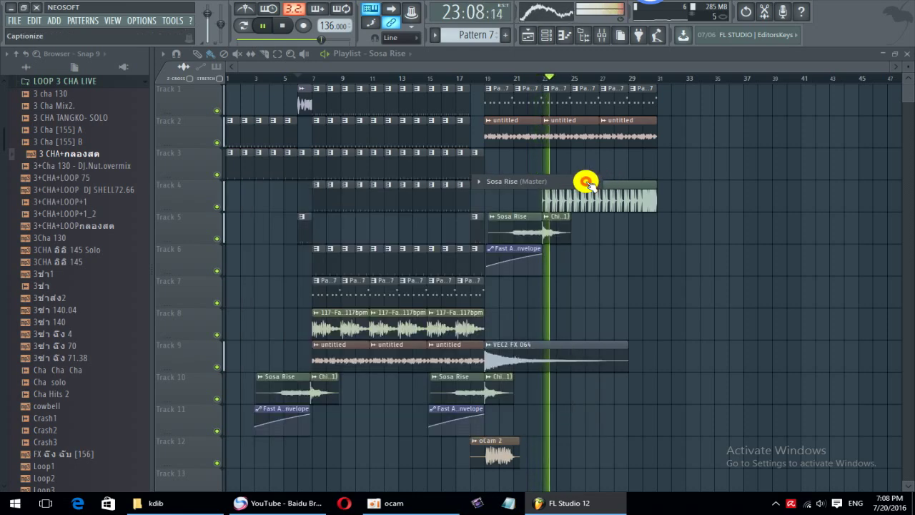
left_click(584, 182)
left_click(593, 181)
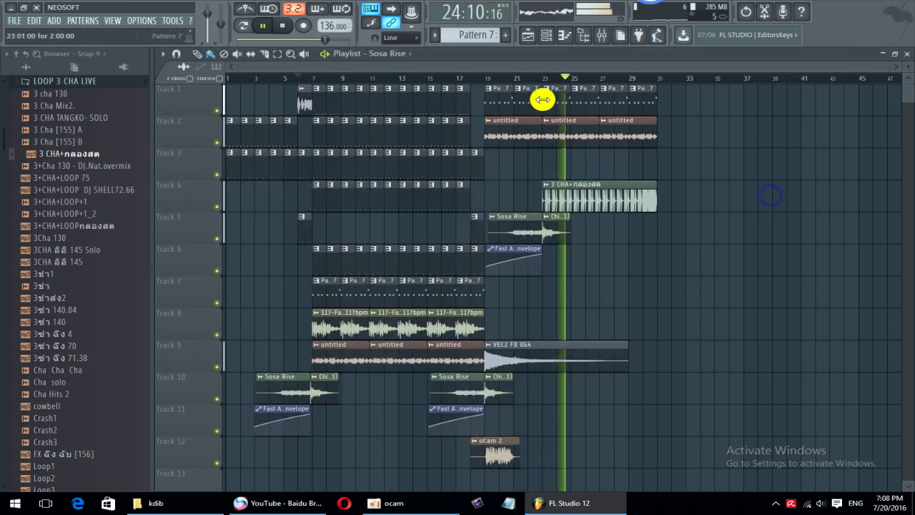
Step: Play the new section from bar 22 to hear the 3 CHA+กลองสด loop come in, and stop playback
left_click(527, 78)
scroll(522, 267, "up", 3)
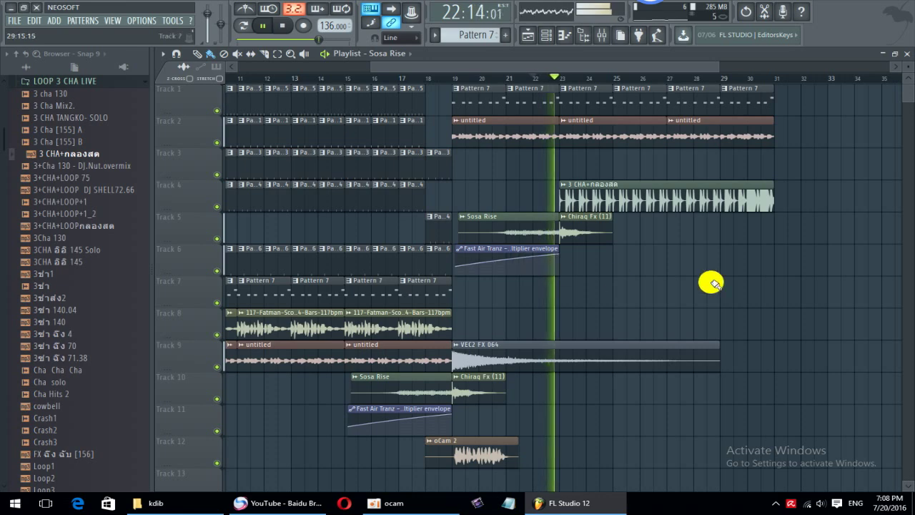
scroll(511, 214, "down", 3)
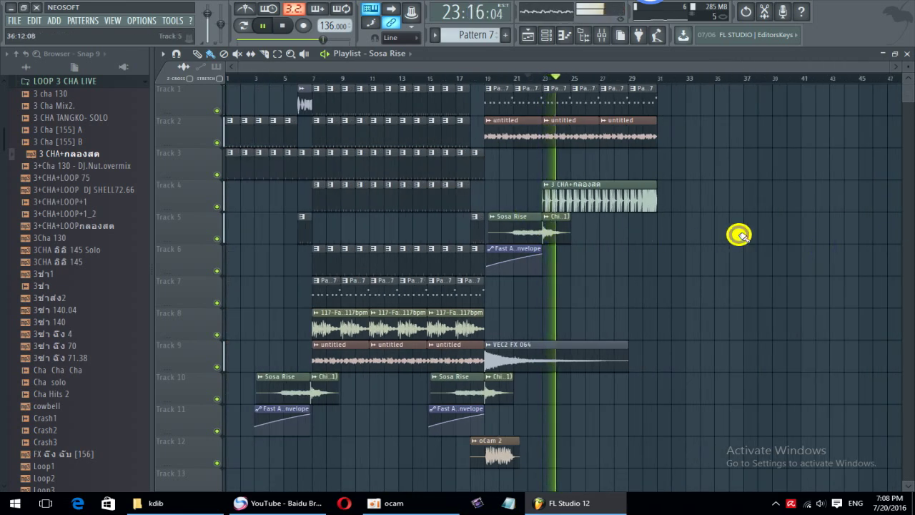
left_click(381, 66)
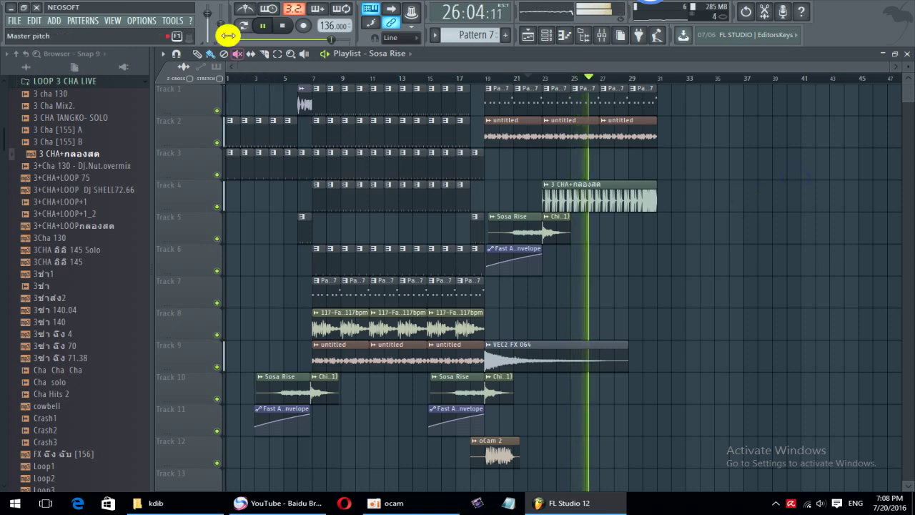
key("space")
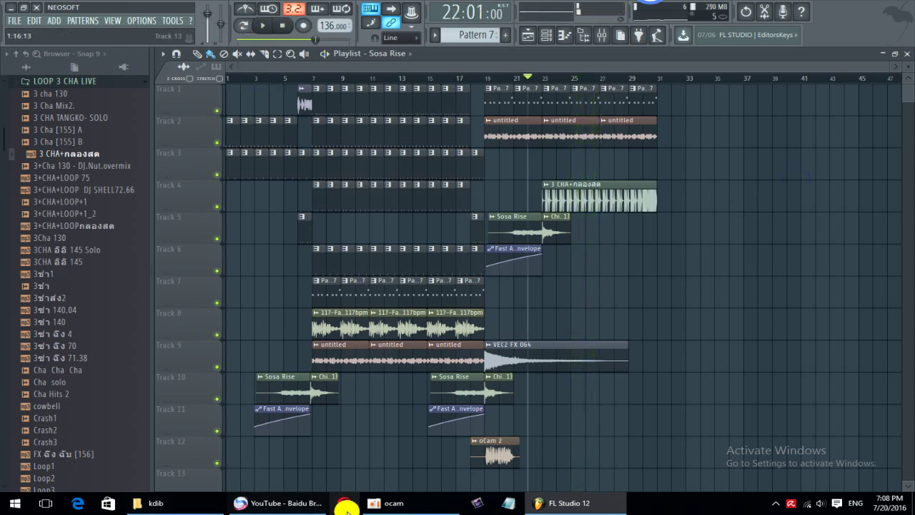